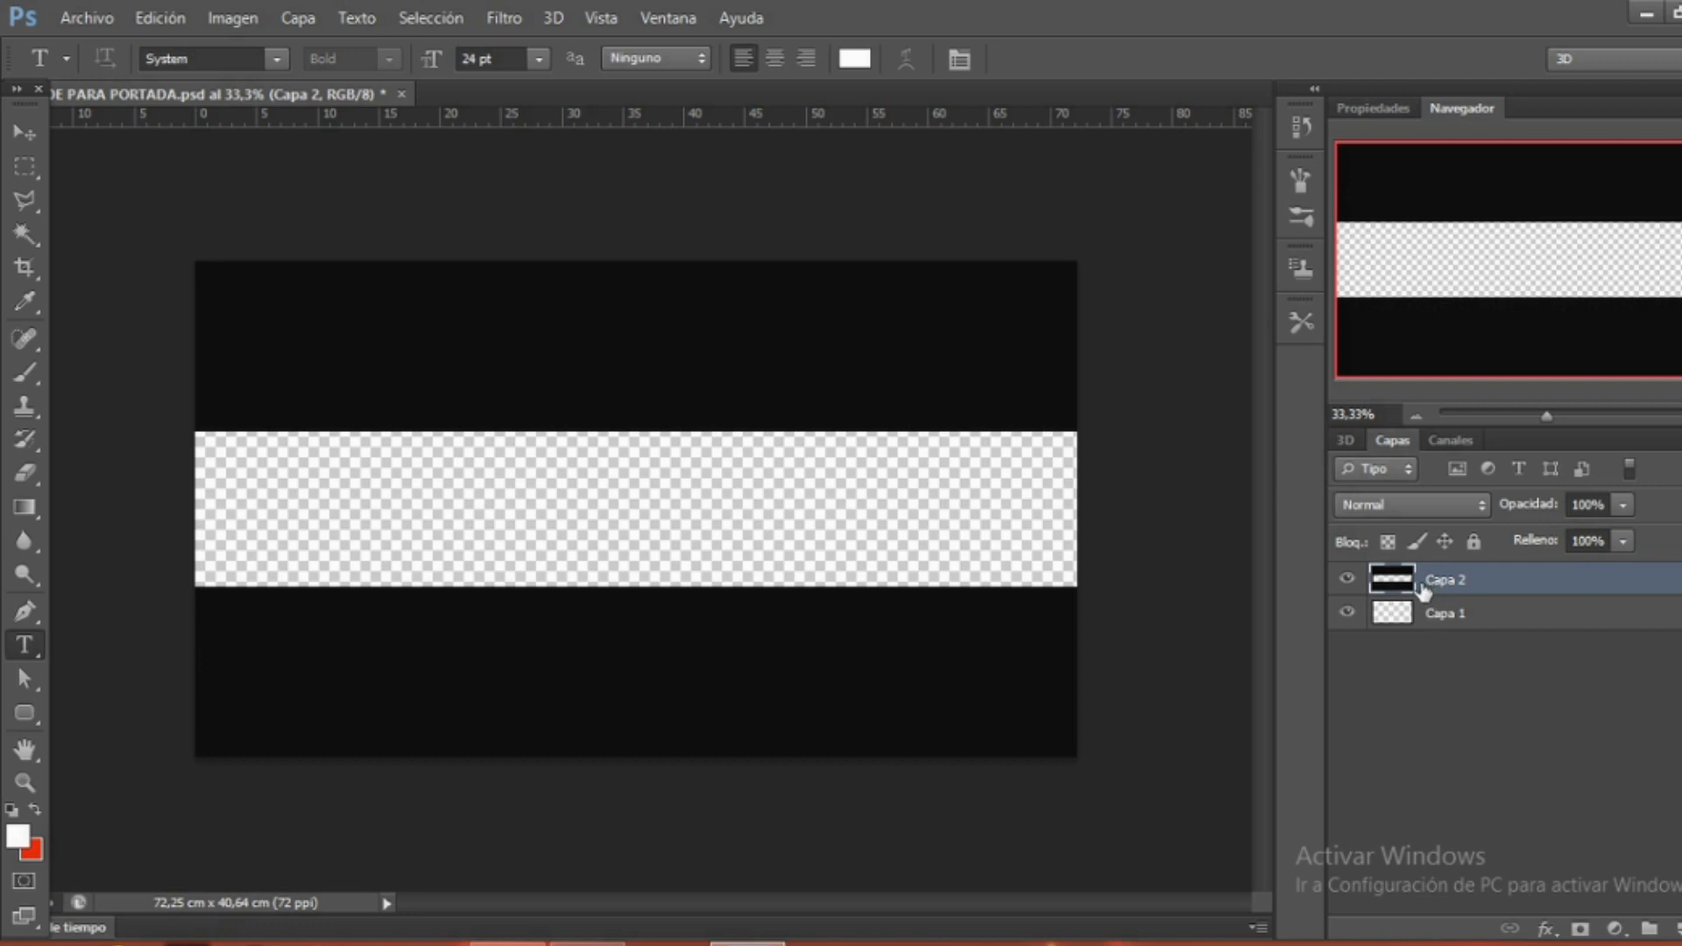
Shift Capa 2 relative to Capa 1 and make Capa 2 the active layer.
key("alt+bracketleft")
key("alt+bracketright")
mouse_move(1410, 618)
left_mouse_down()
mouse_move(1419, 596)
mouse_move(1420, 619)
left_mouse_up()
left_click(1428, 585)
Draw a rectangular selection of about 72,25 × 13,02 cm over the transparent middle strip.
key("m")
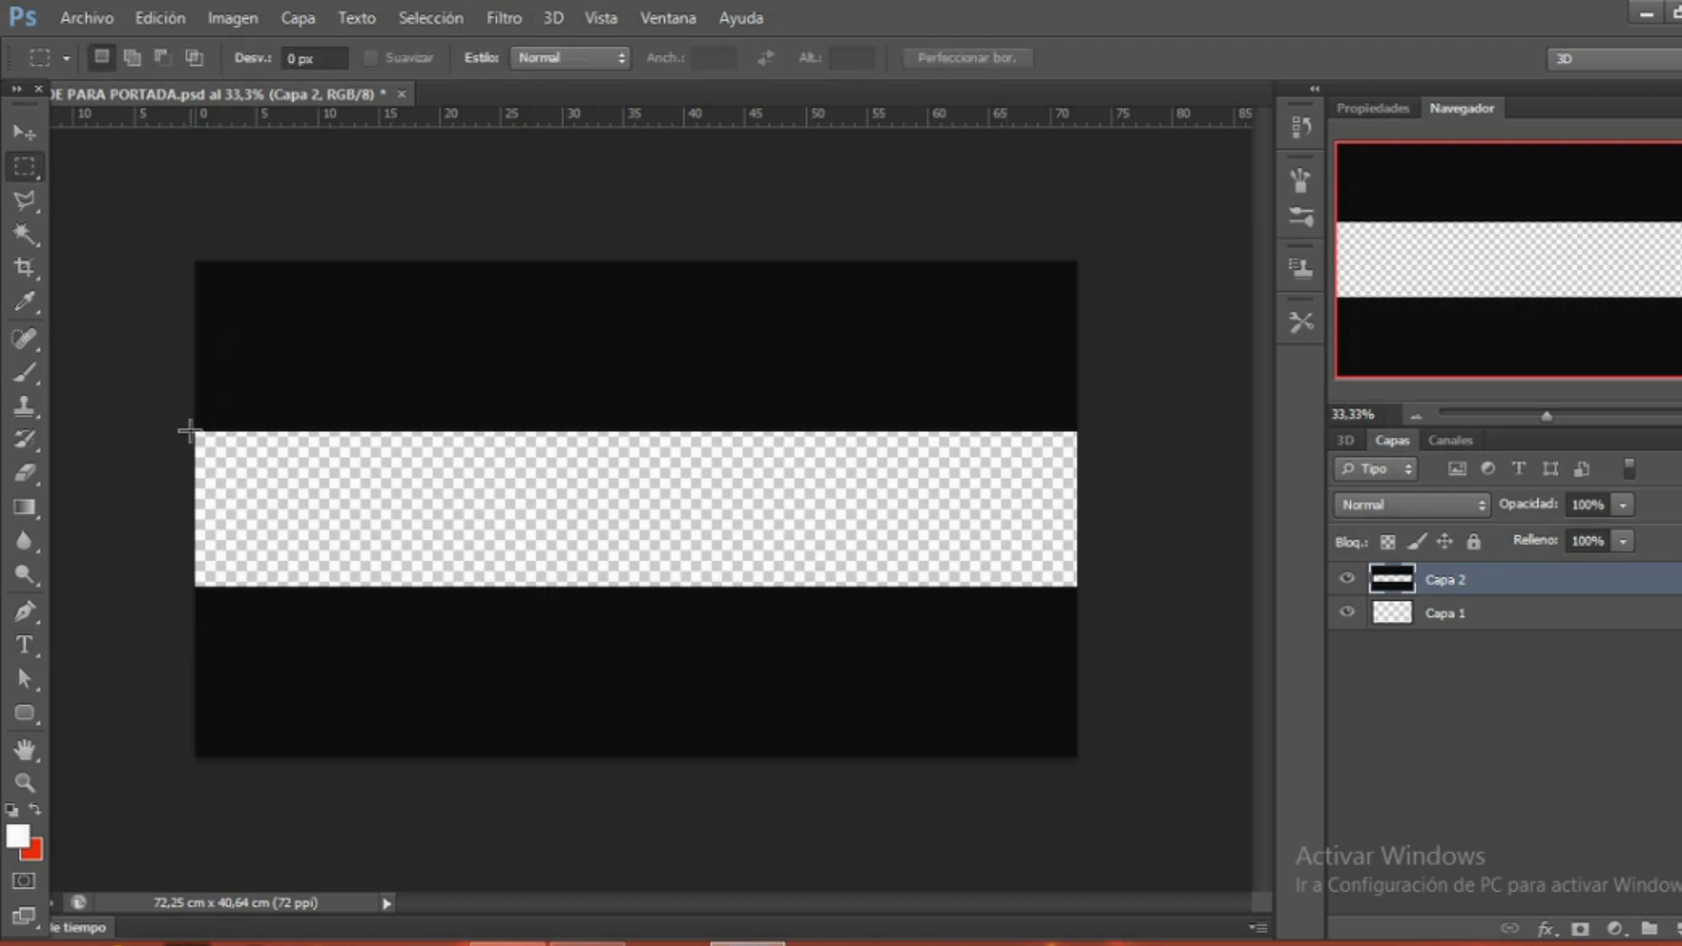
left_click_drag(195, 431, 1084, 586)
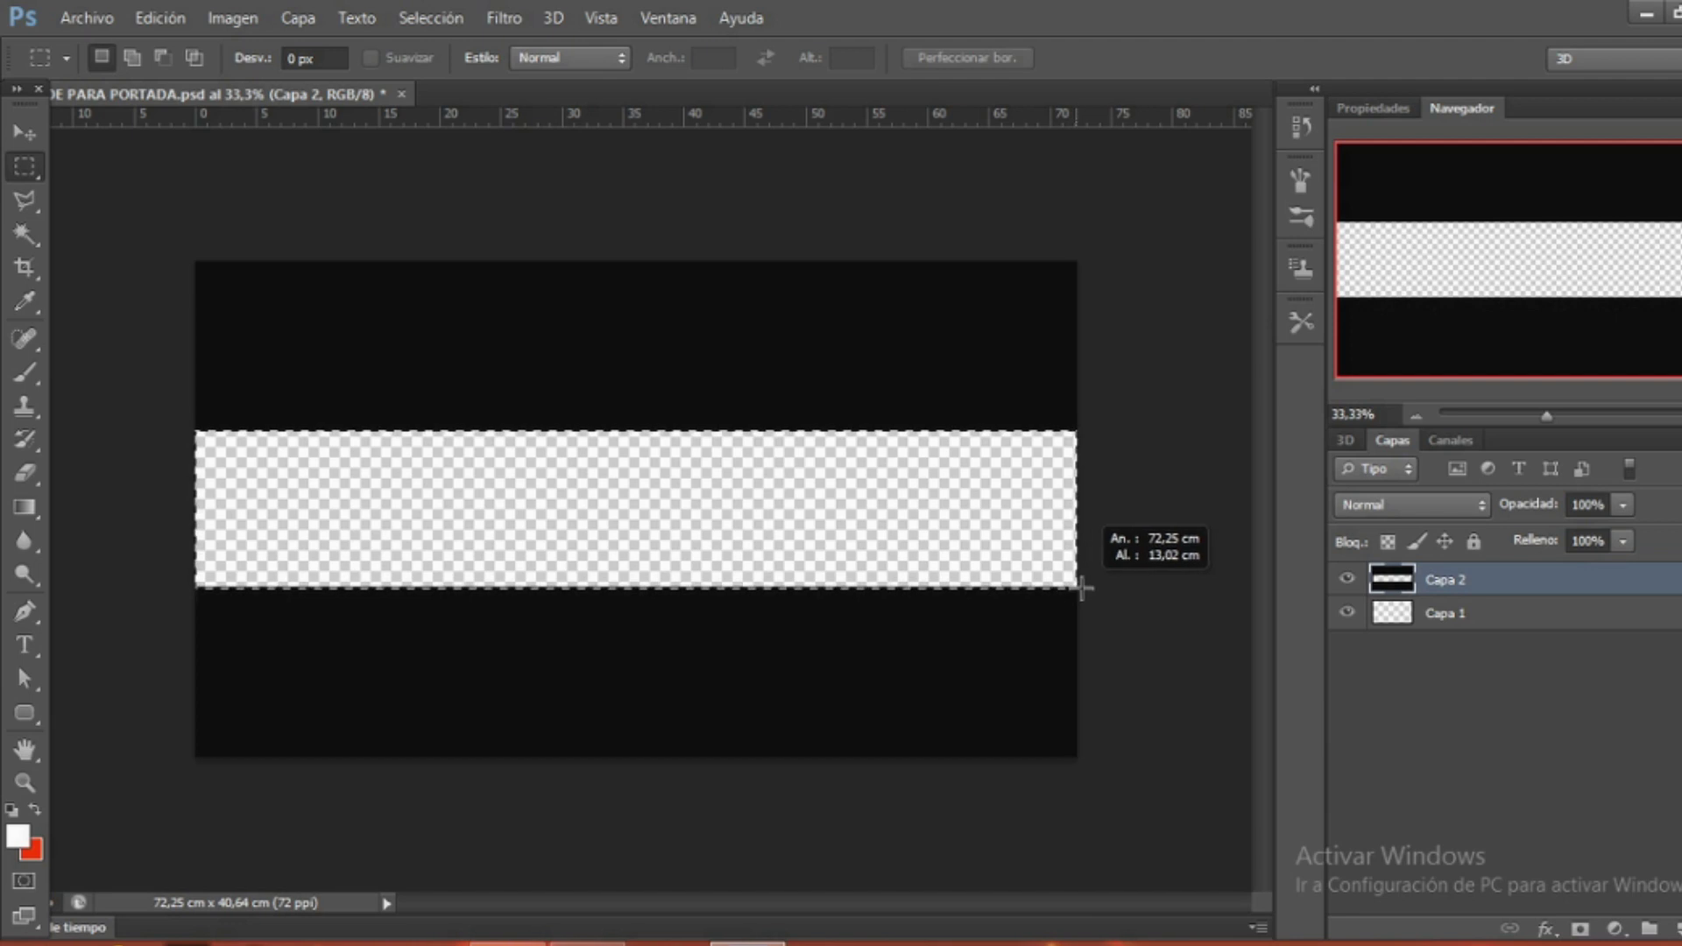
left_click_drag(1084, 586, 1079, 585)
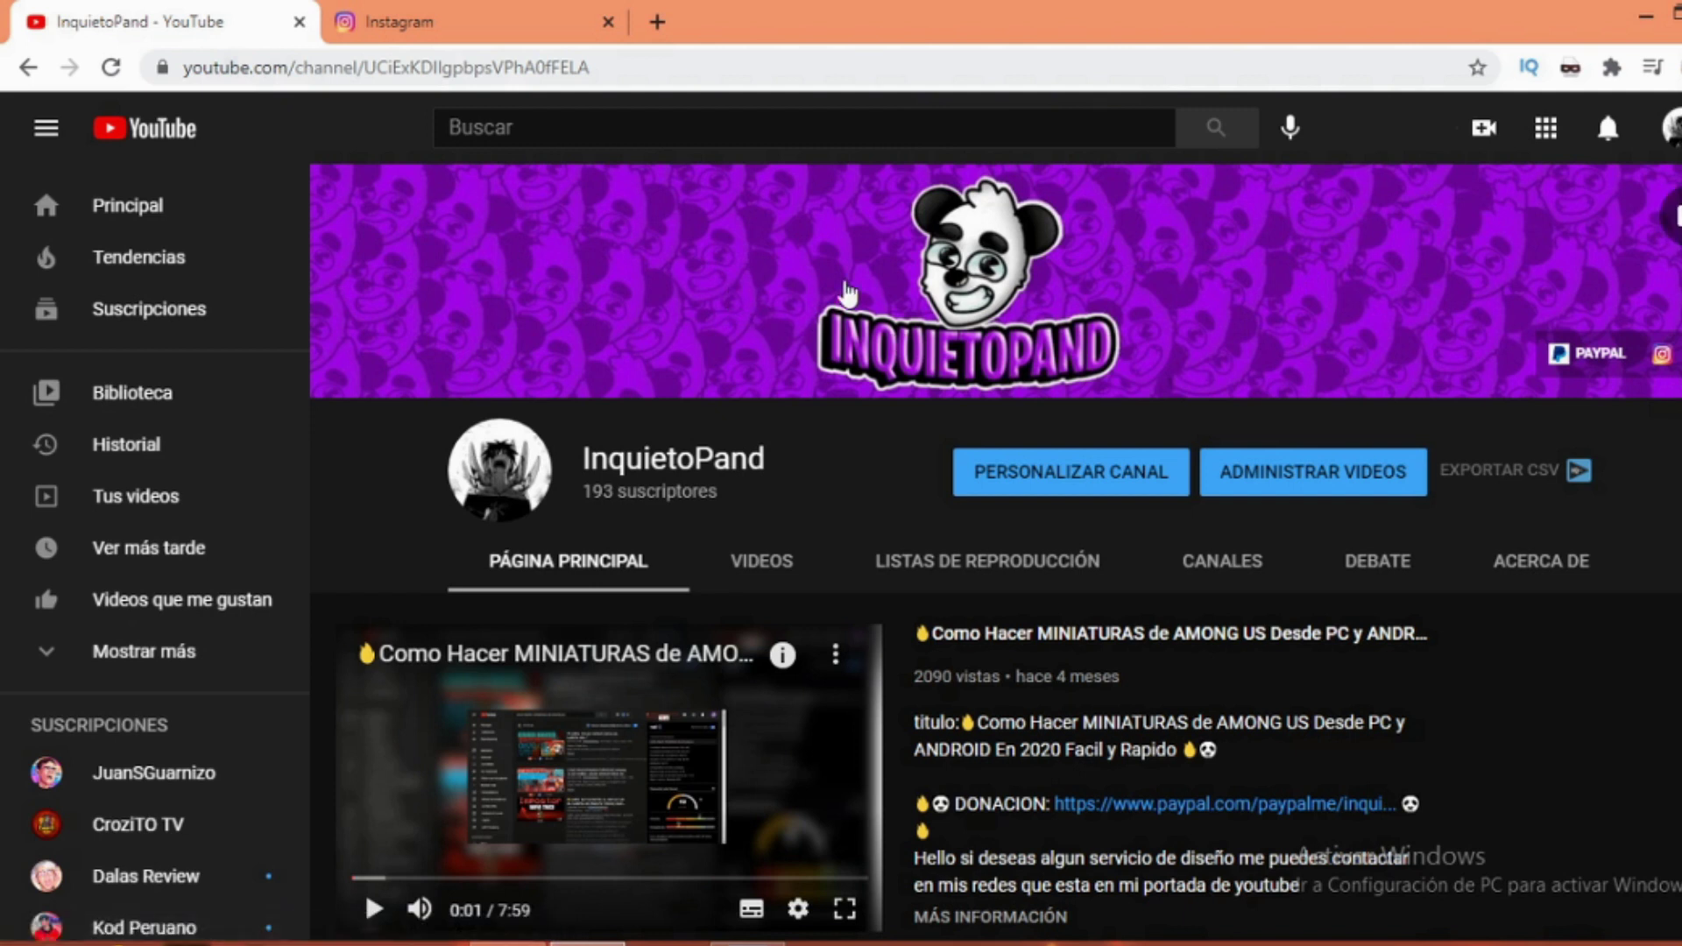
Return from the YouTube reference to MOLDE PARA PORTADA.psd in Photoshop.
key("alt+Tab")
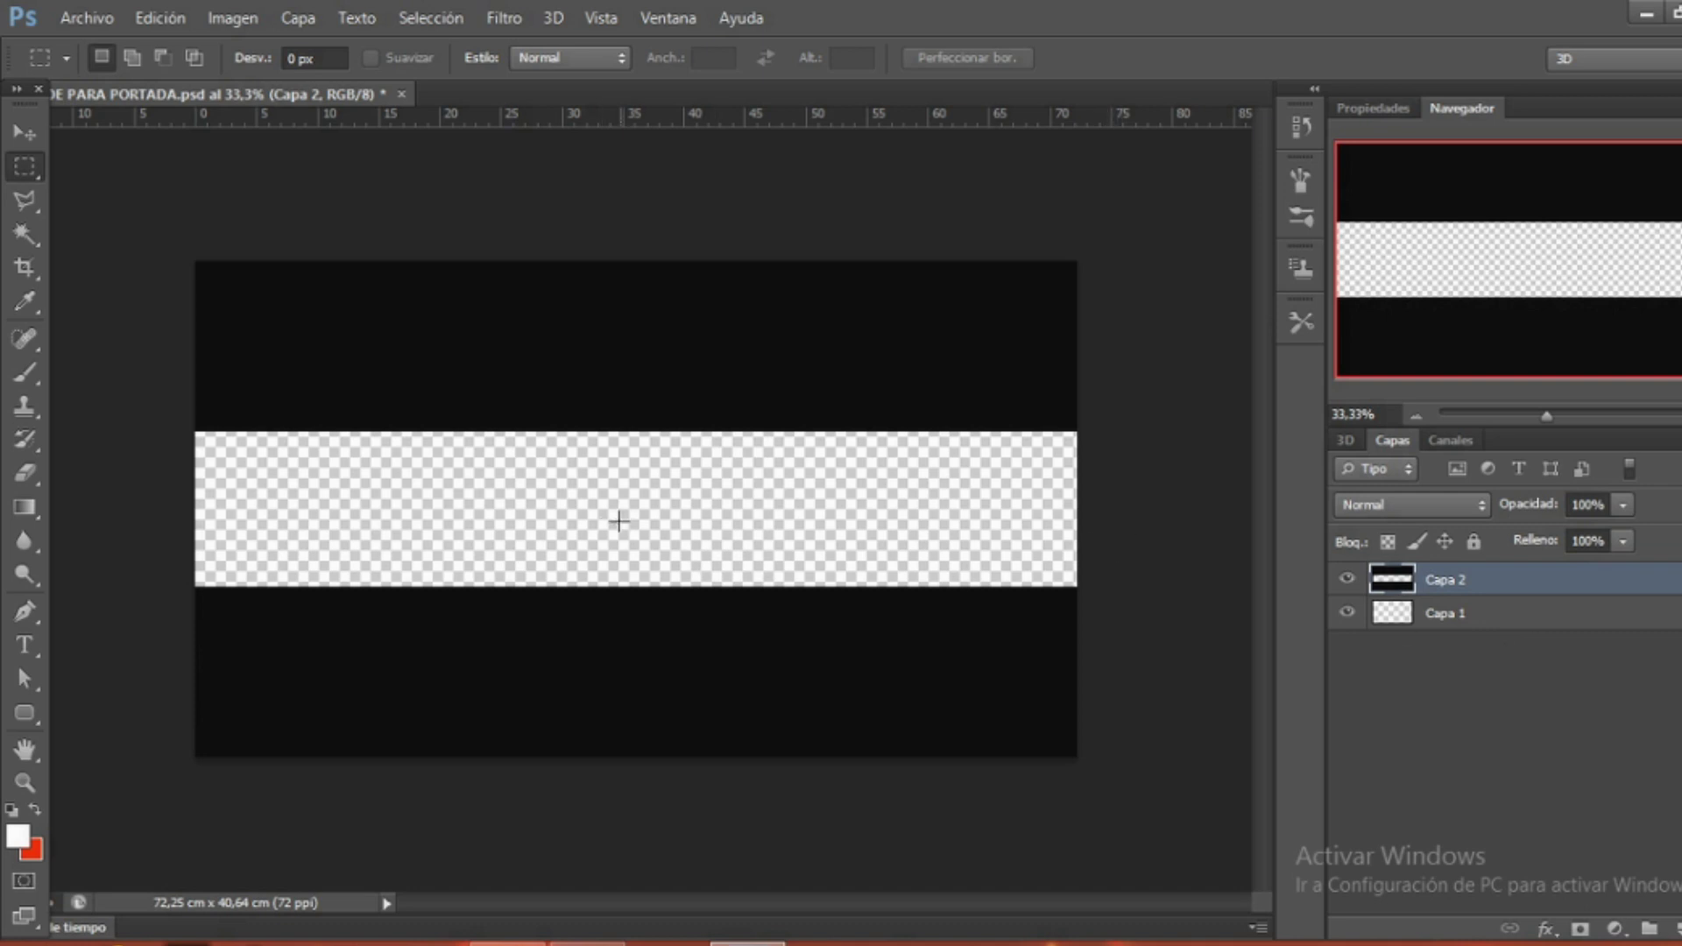
scroll(610, 535, "up", 2)
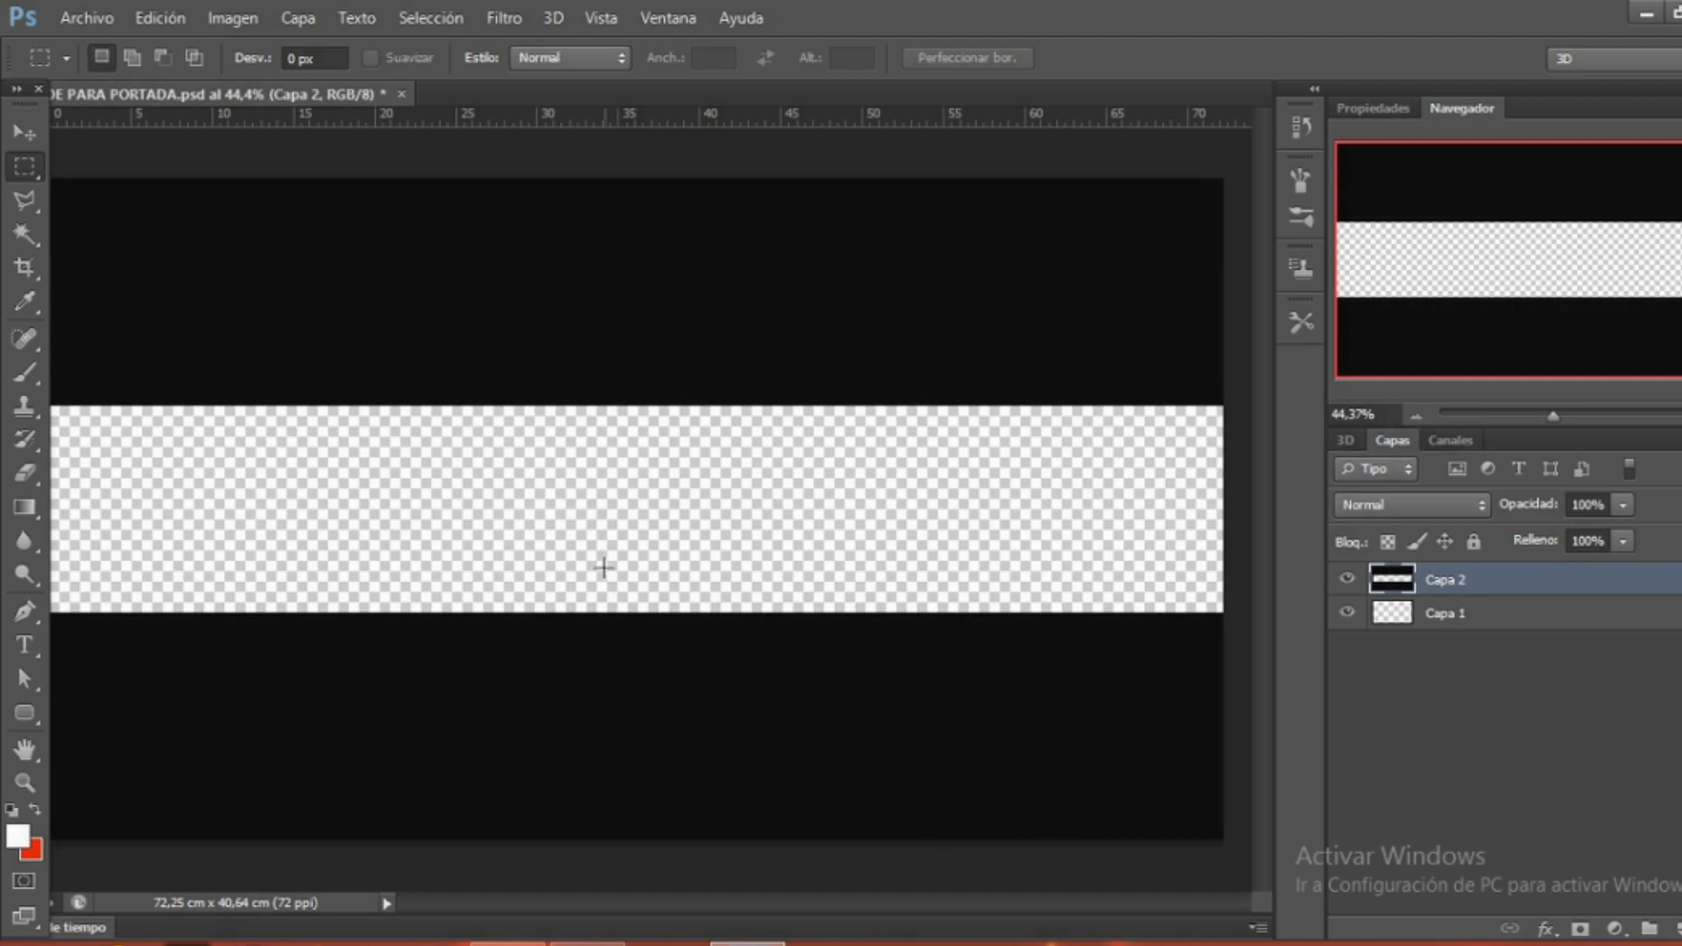
left_click_drag(535, 531, 816, 717)
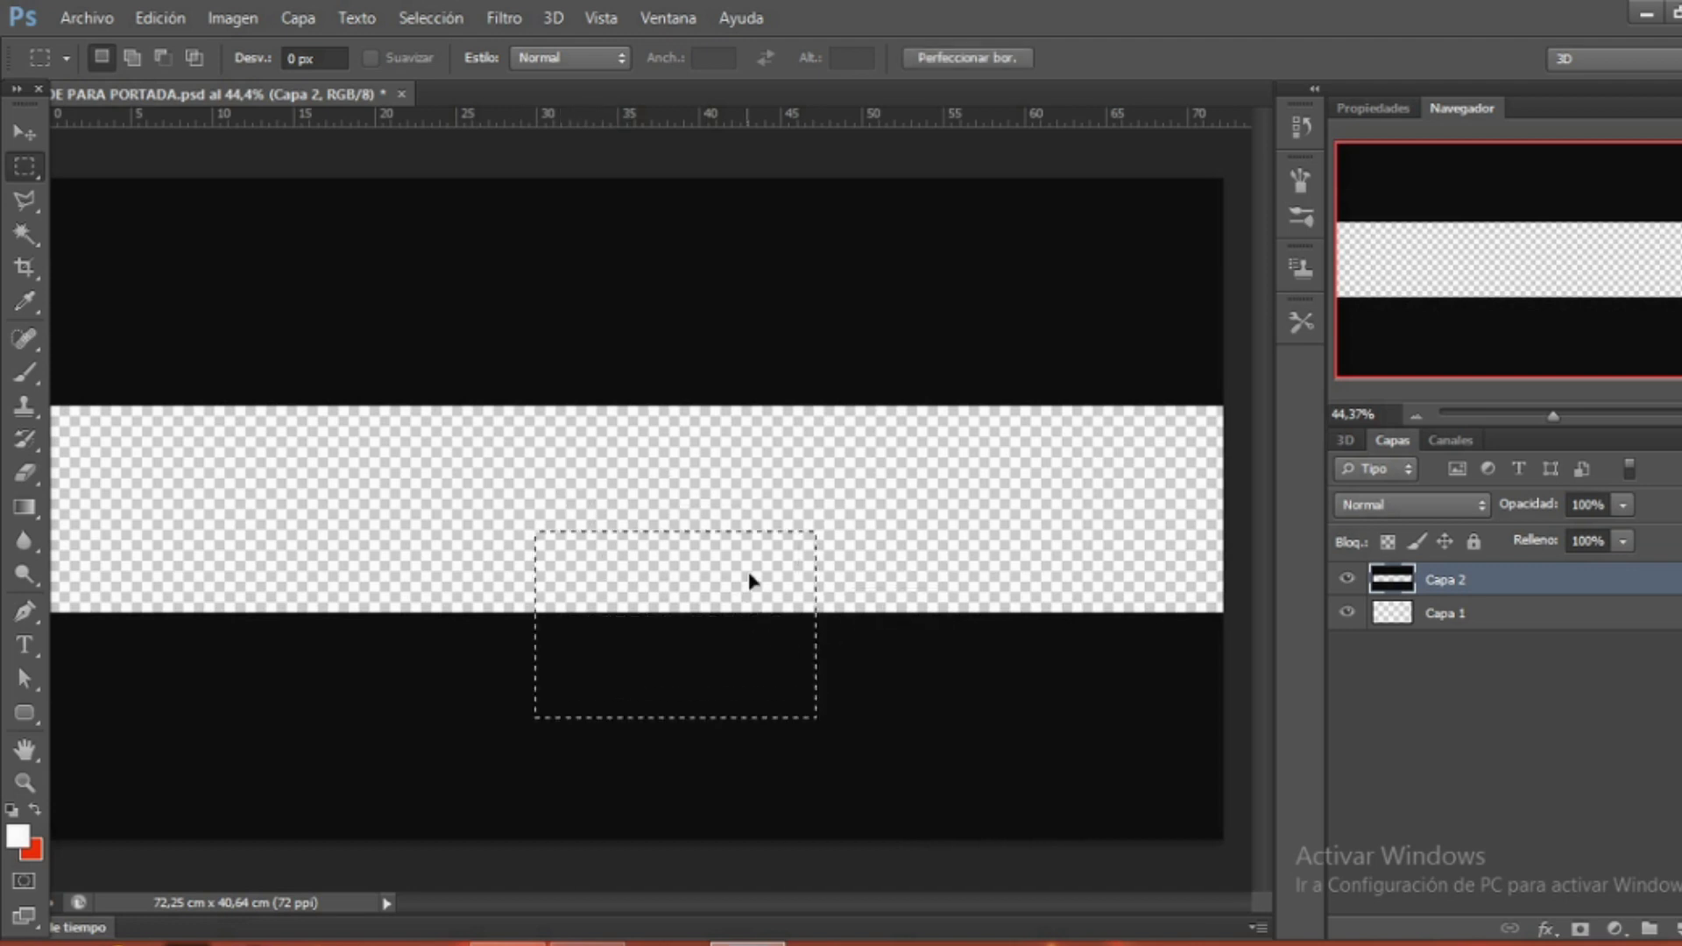
left_click_drag(536, 479, 832, 614)
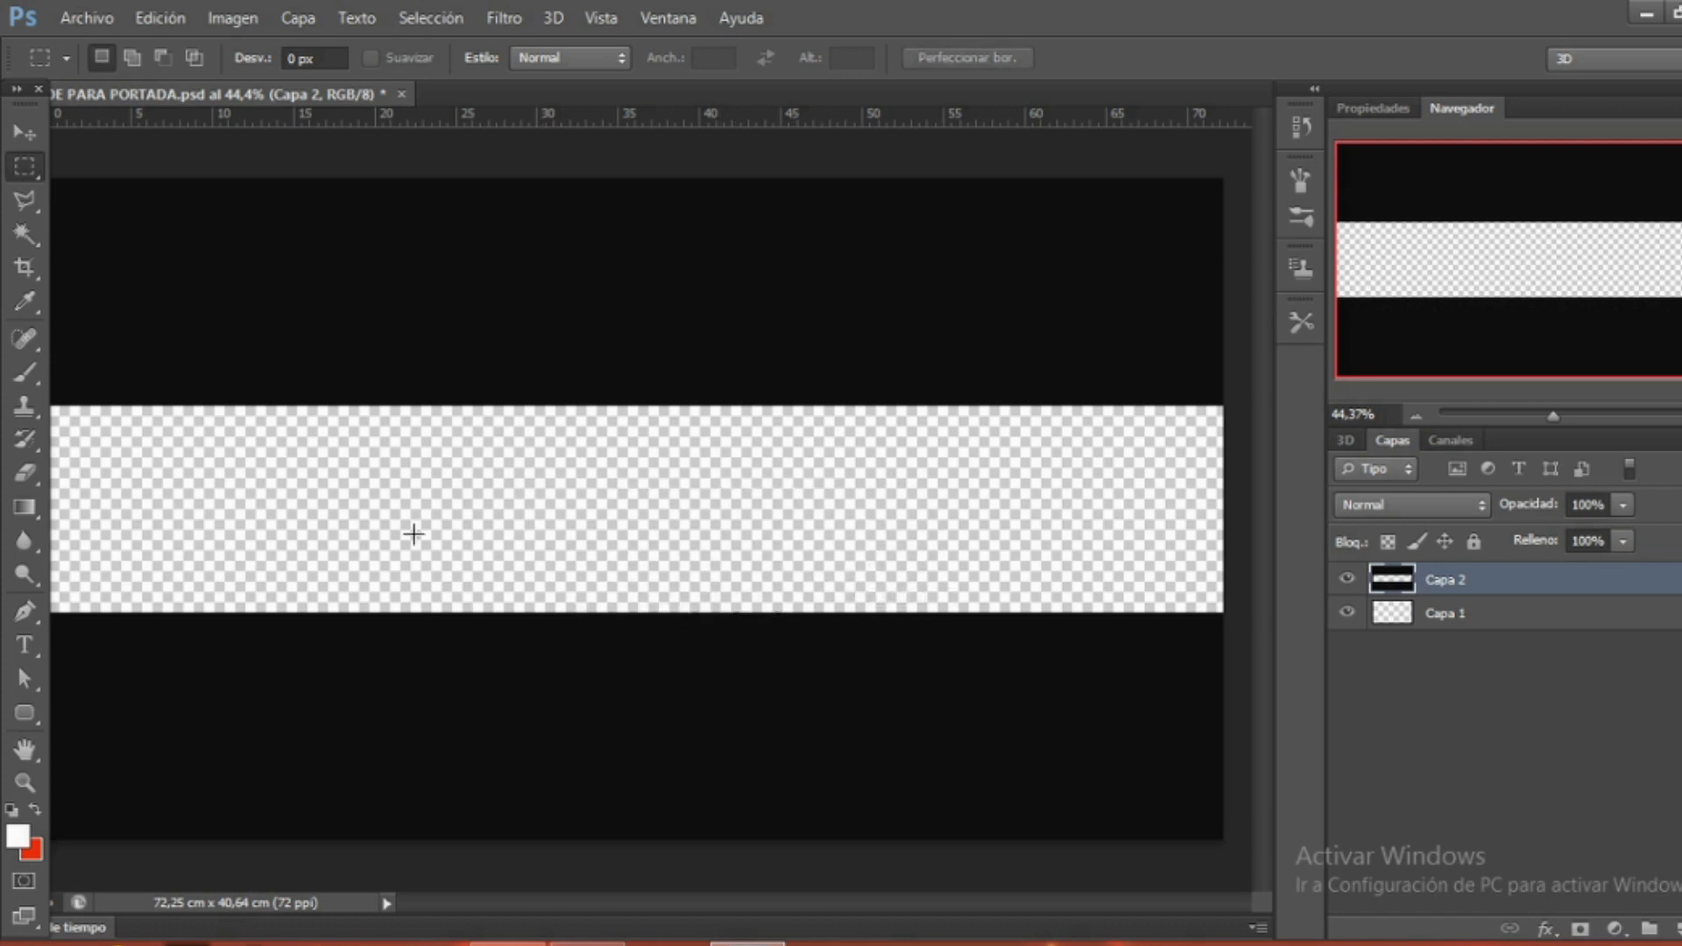
scroll(455, 526, "down", 1)
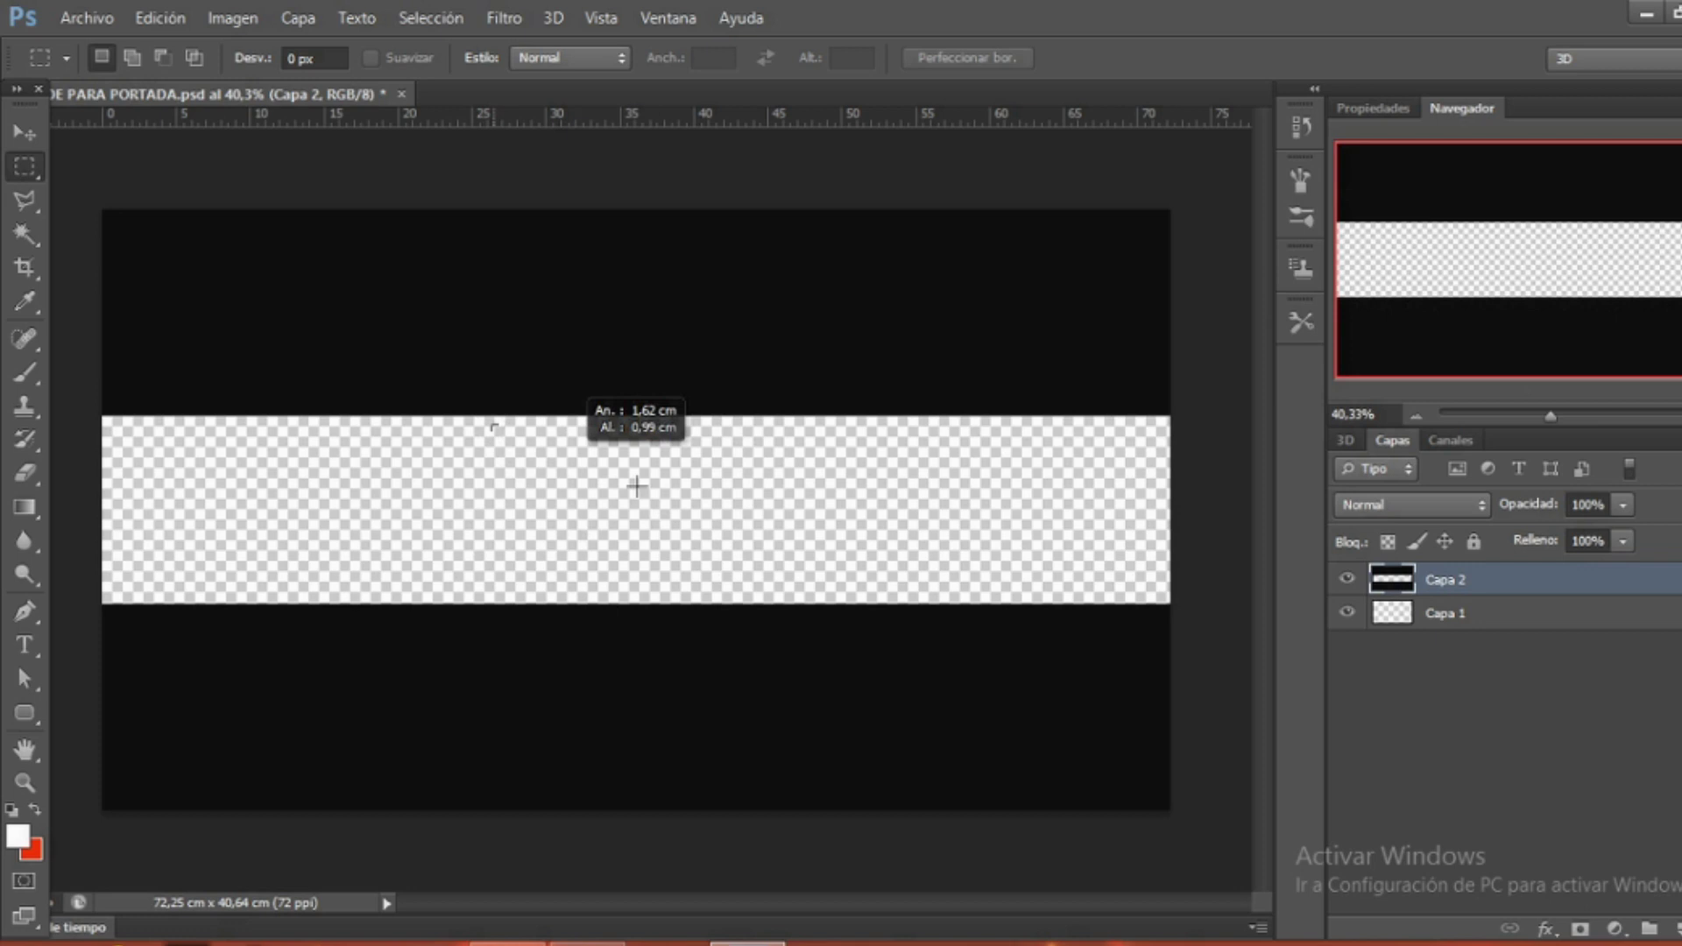
left_click_drag(636, 485, 749, 590)
left_click_drag(625, 509, 658, 525)
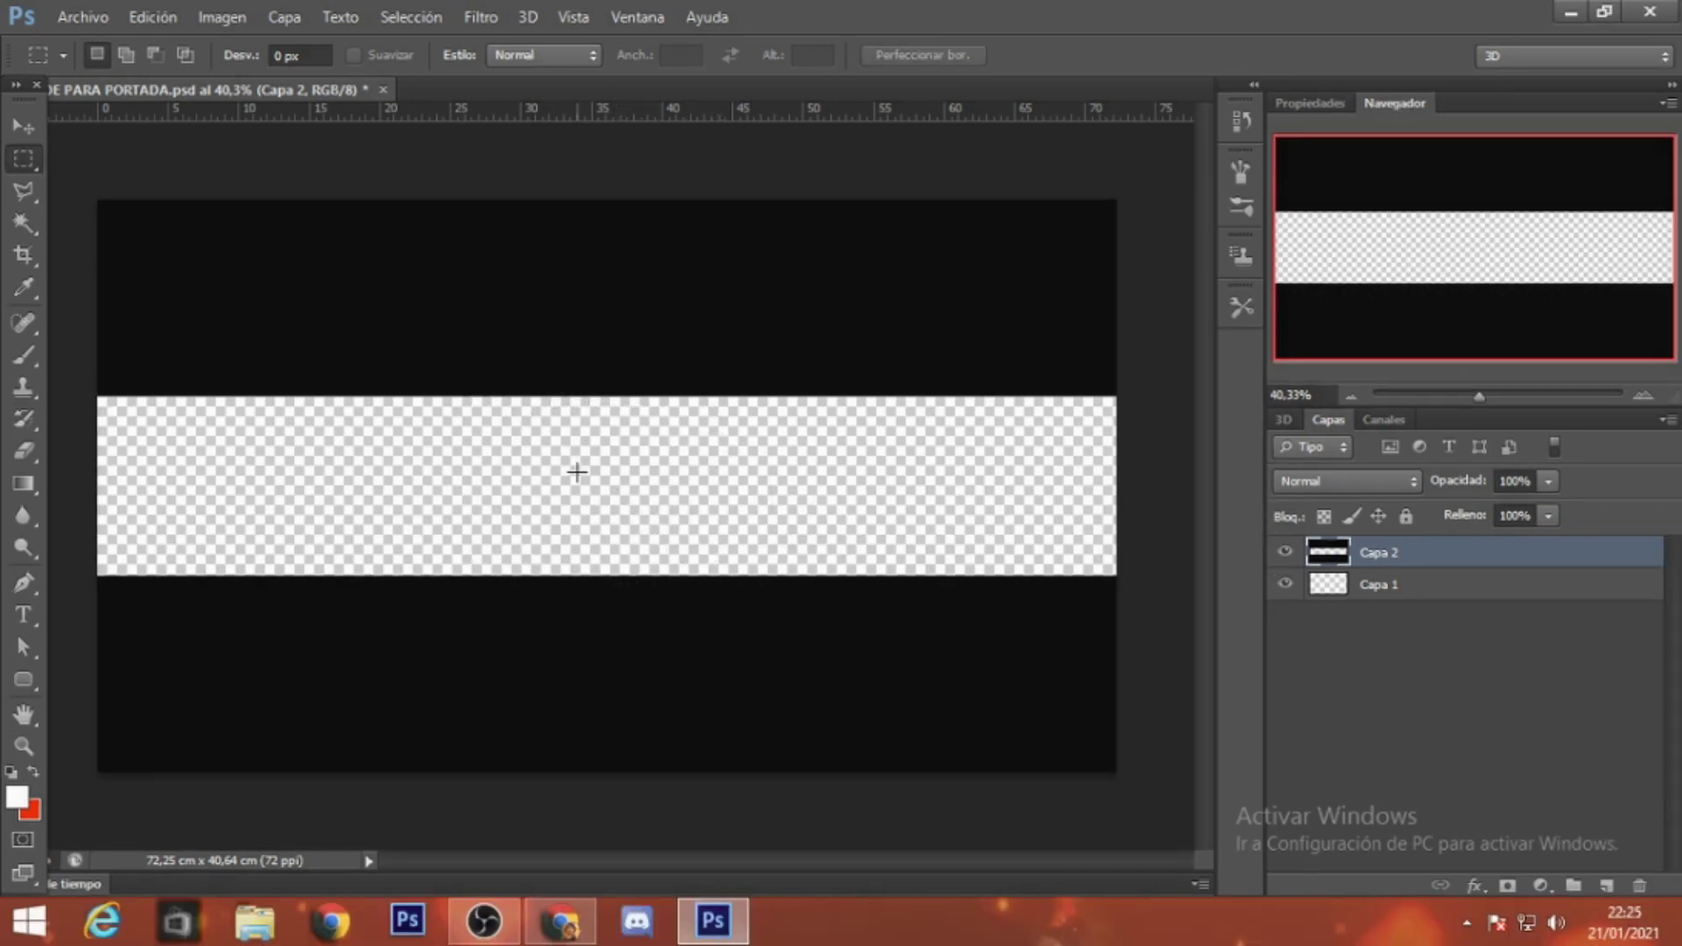
mouse_move(552, 403)
left_mouse_down()
mouse_move(651, 488)
mouse_move(638, 458)
left_mouse_up()
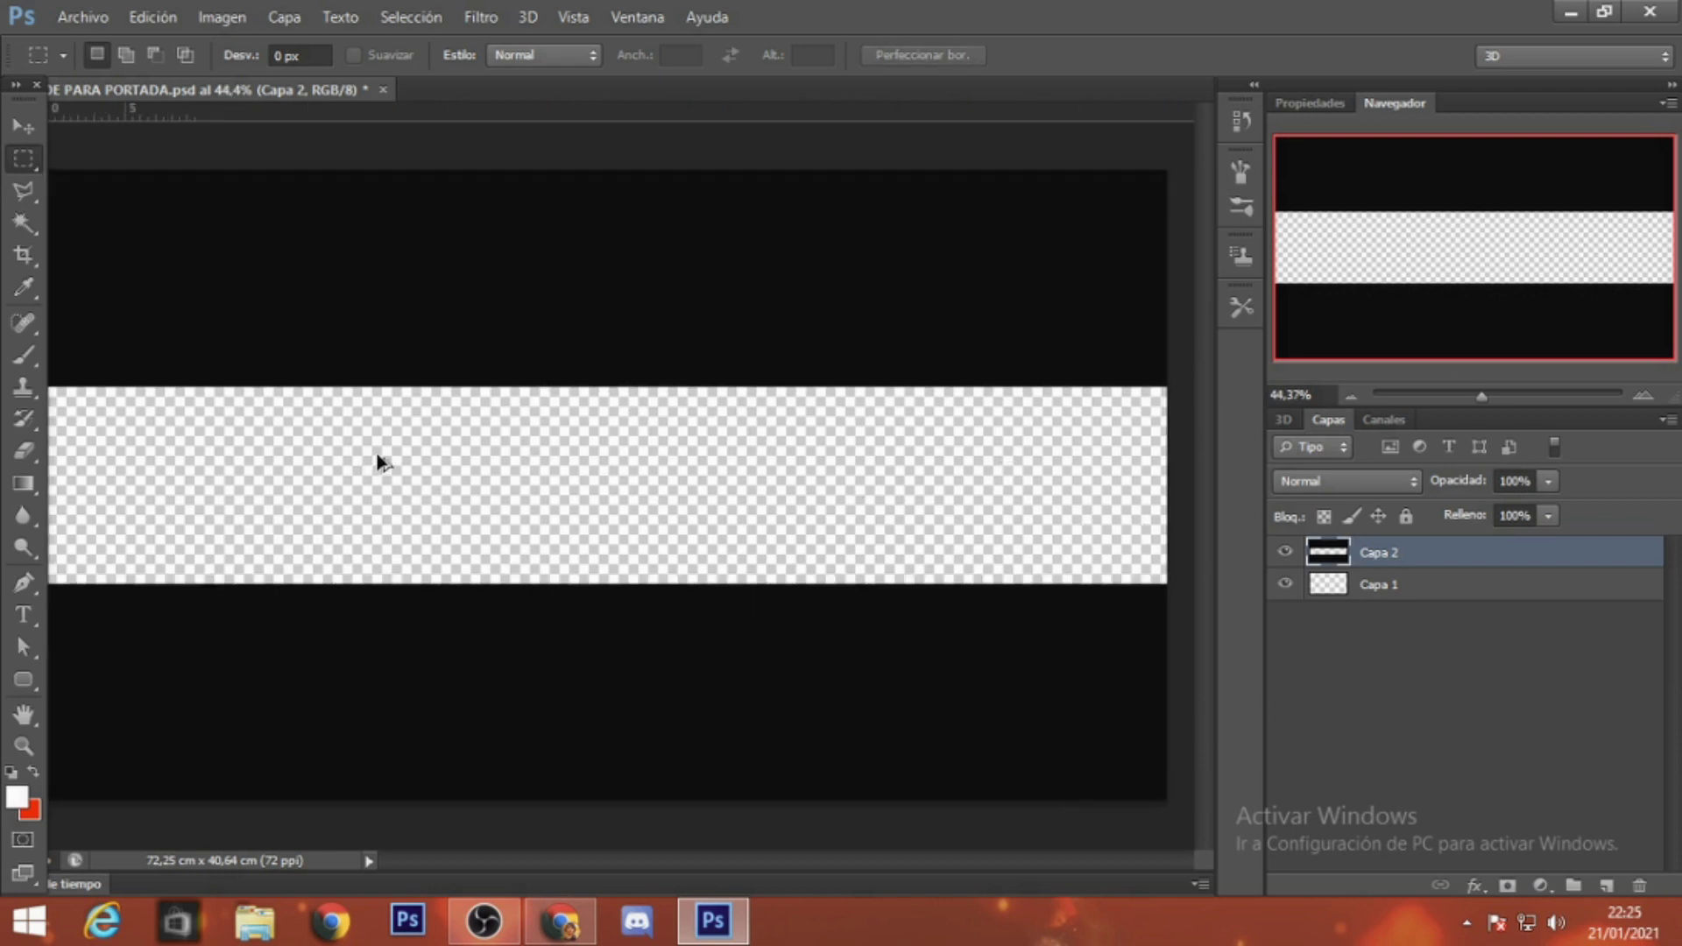
scroll(297, 442, "up", 1)
mouse_move(301, 443)
left_mouse_down()
mouse_move(491, 491)
mouse_move(450, 450)
left_mouse_up()
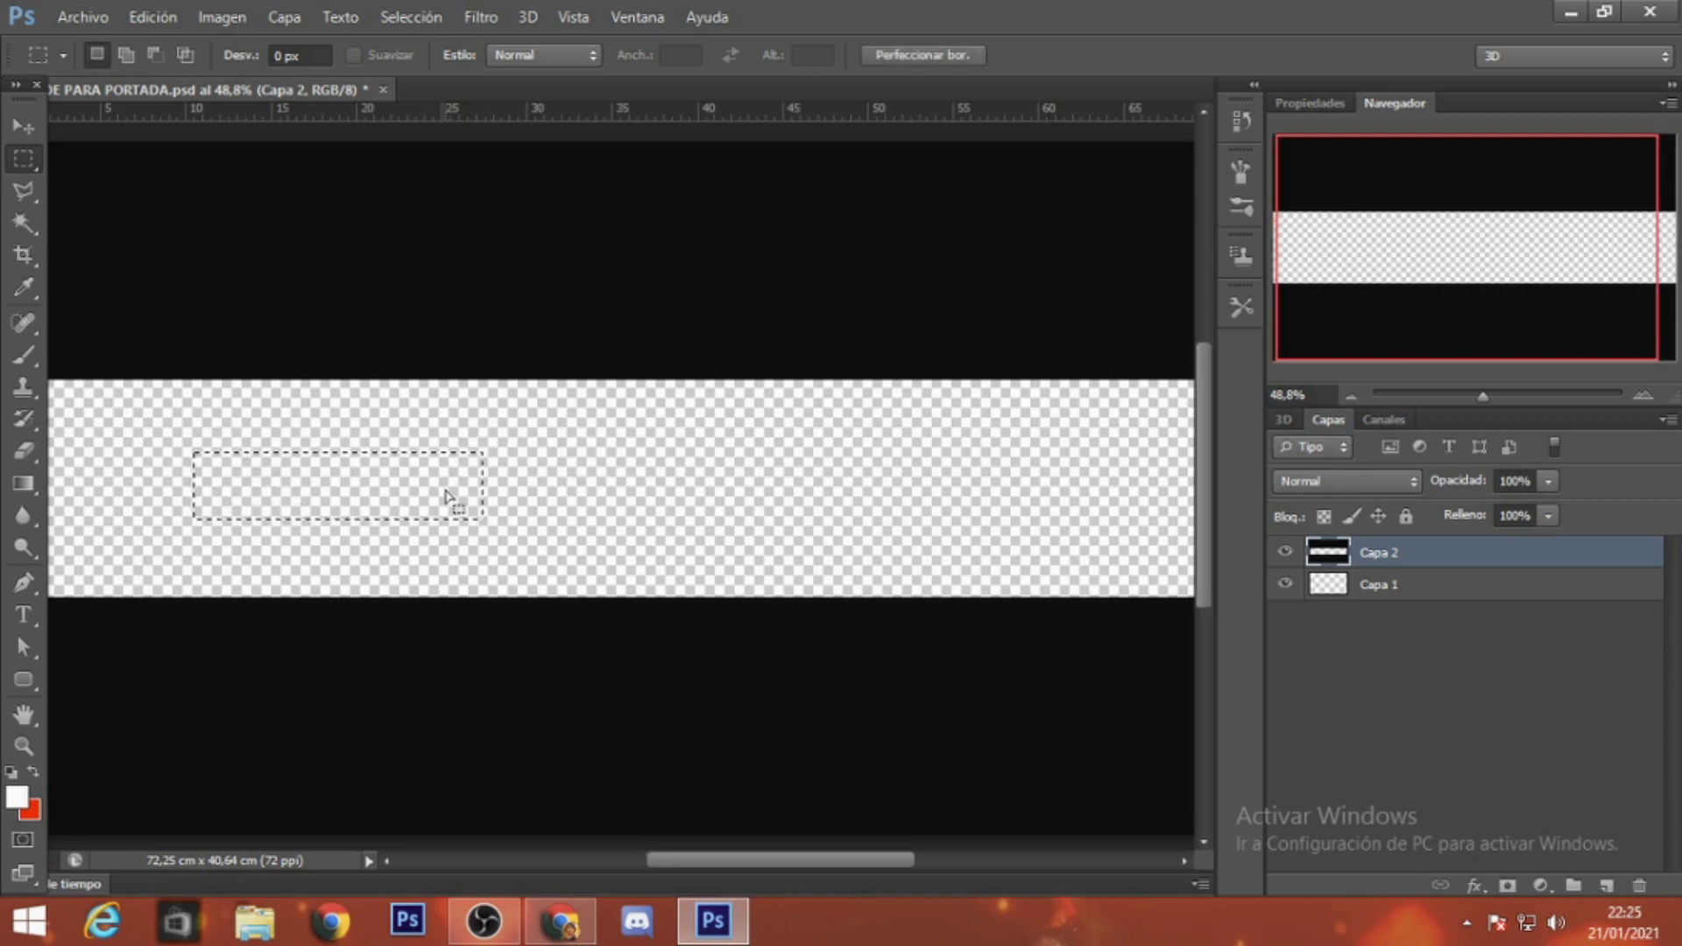
left_click(450, 488)
scroll(458, 492, "right", 2)
scroll(94, 473, "down", 1)
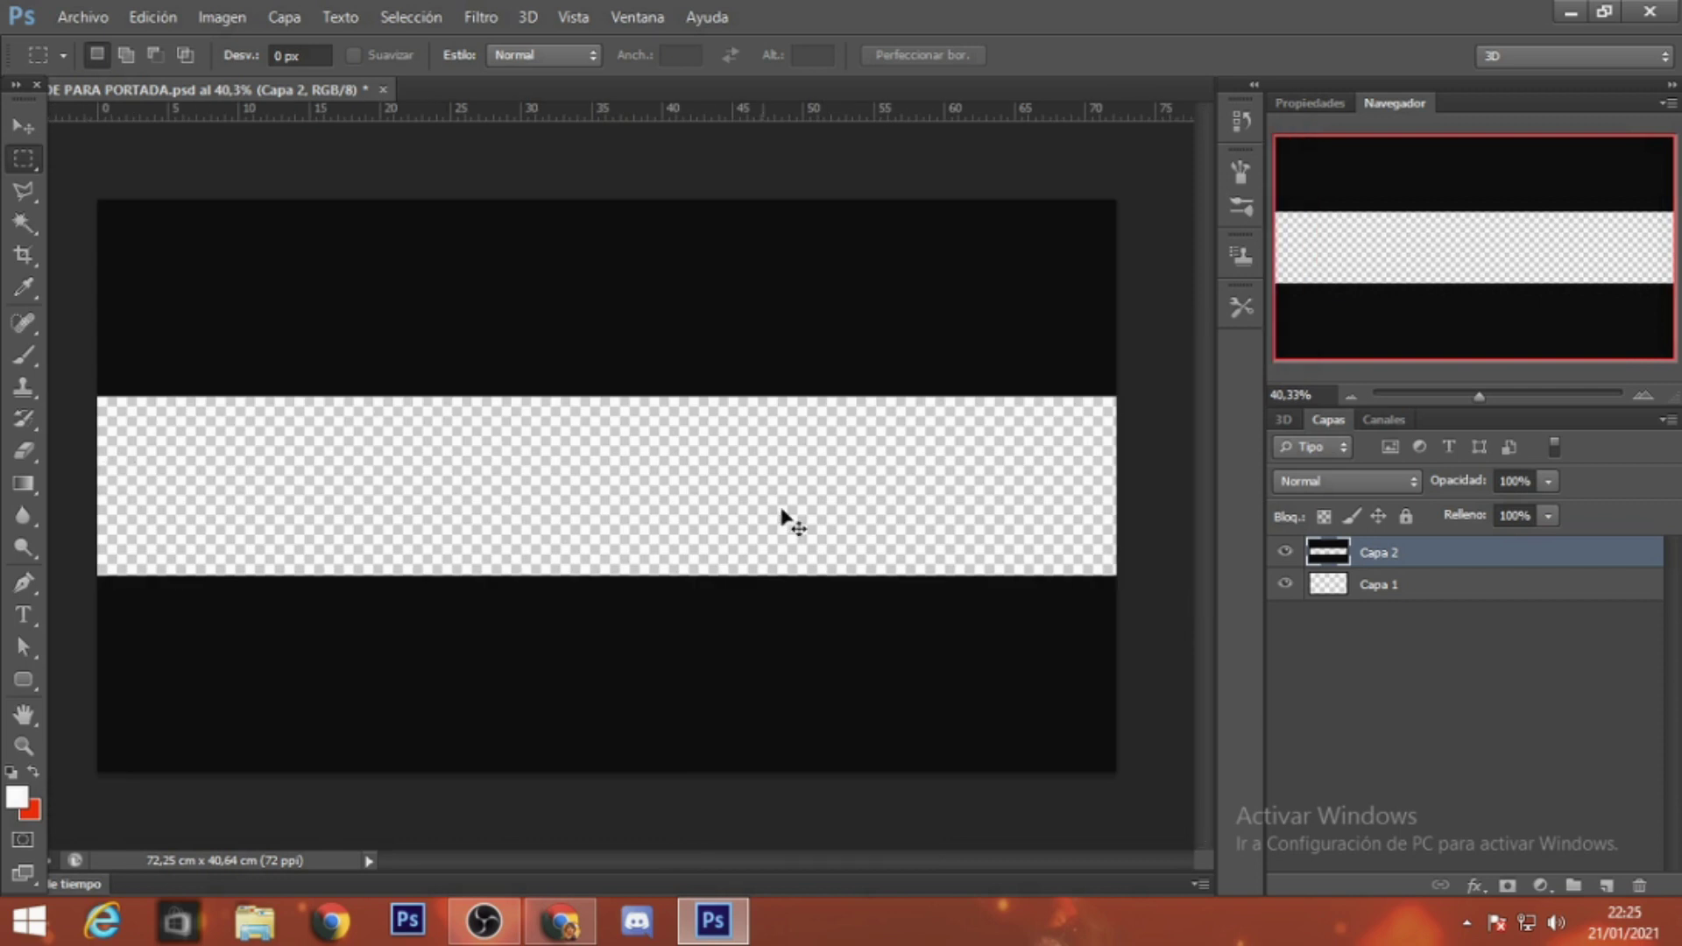
left_click_drag(921, 478, 1057, 487)
left_click_drag(851, 468, 1054, 493)
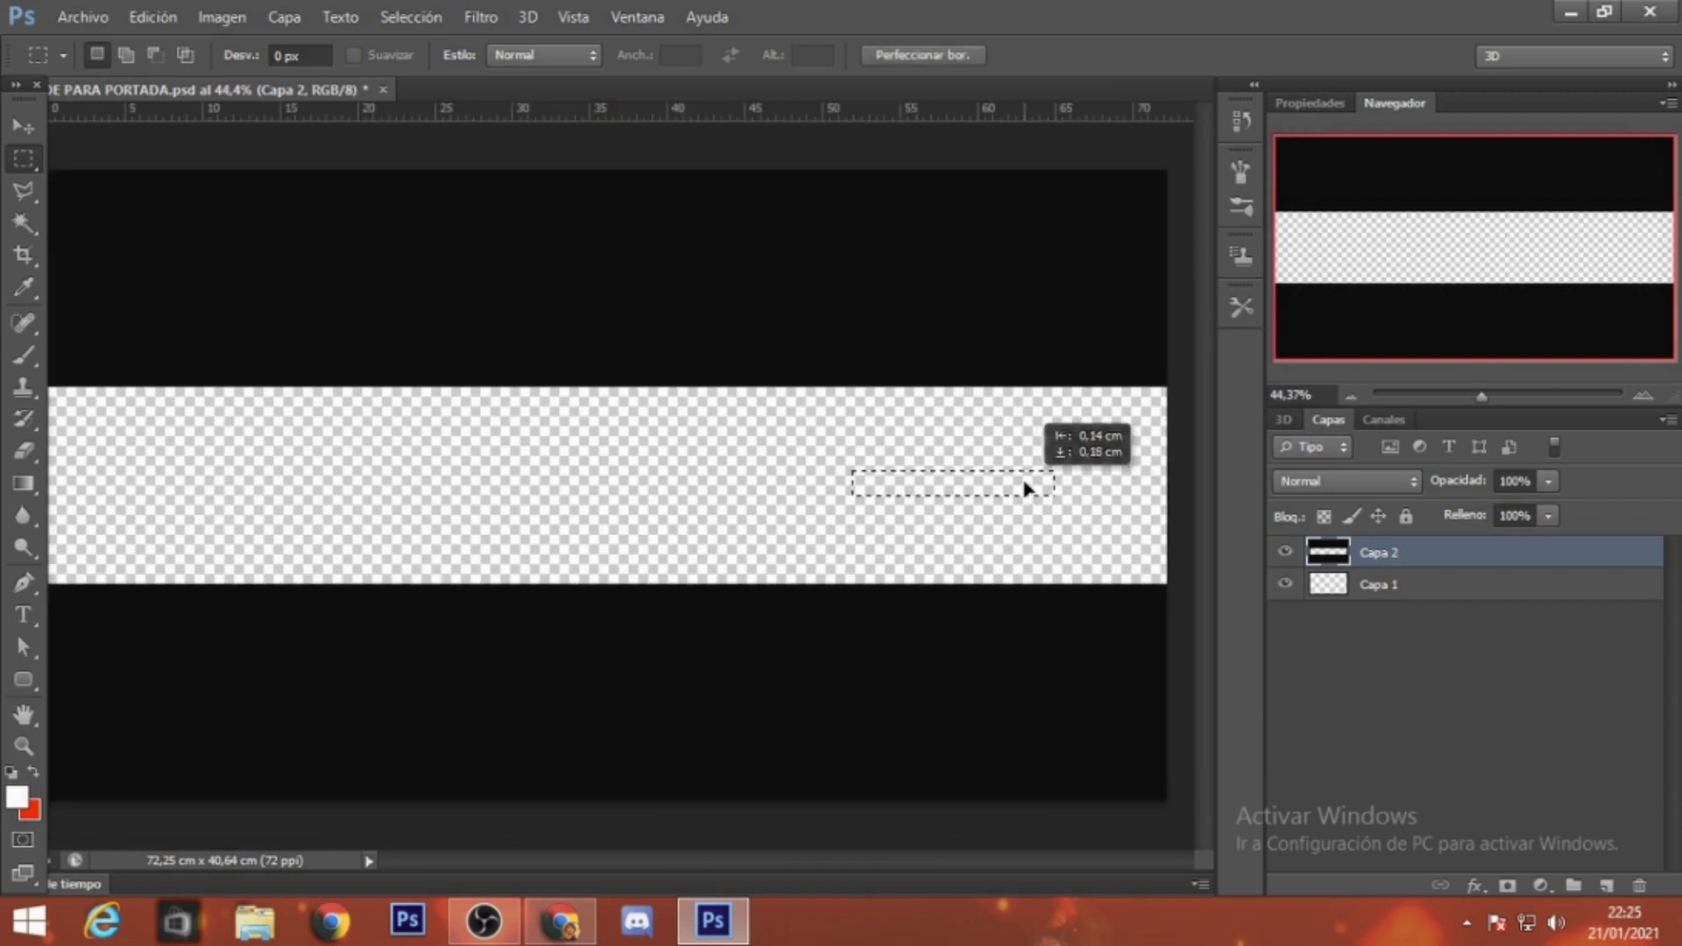
scroll(917, 523, "down", 1)
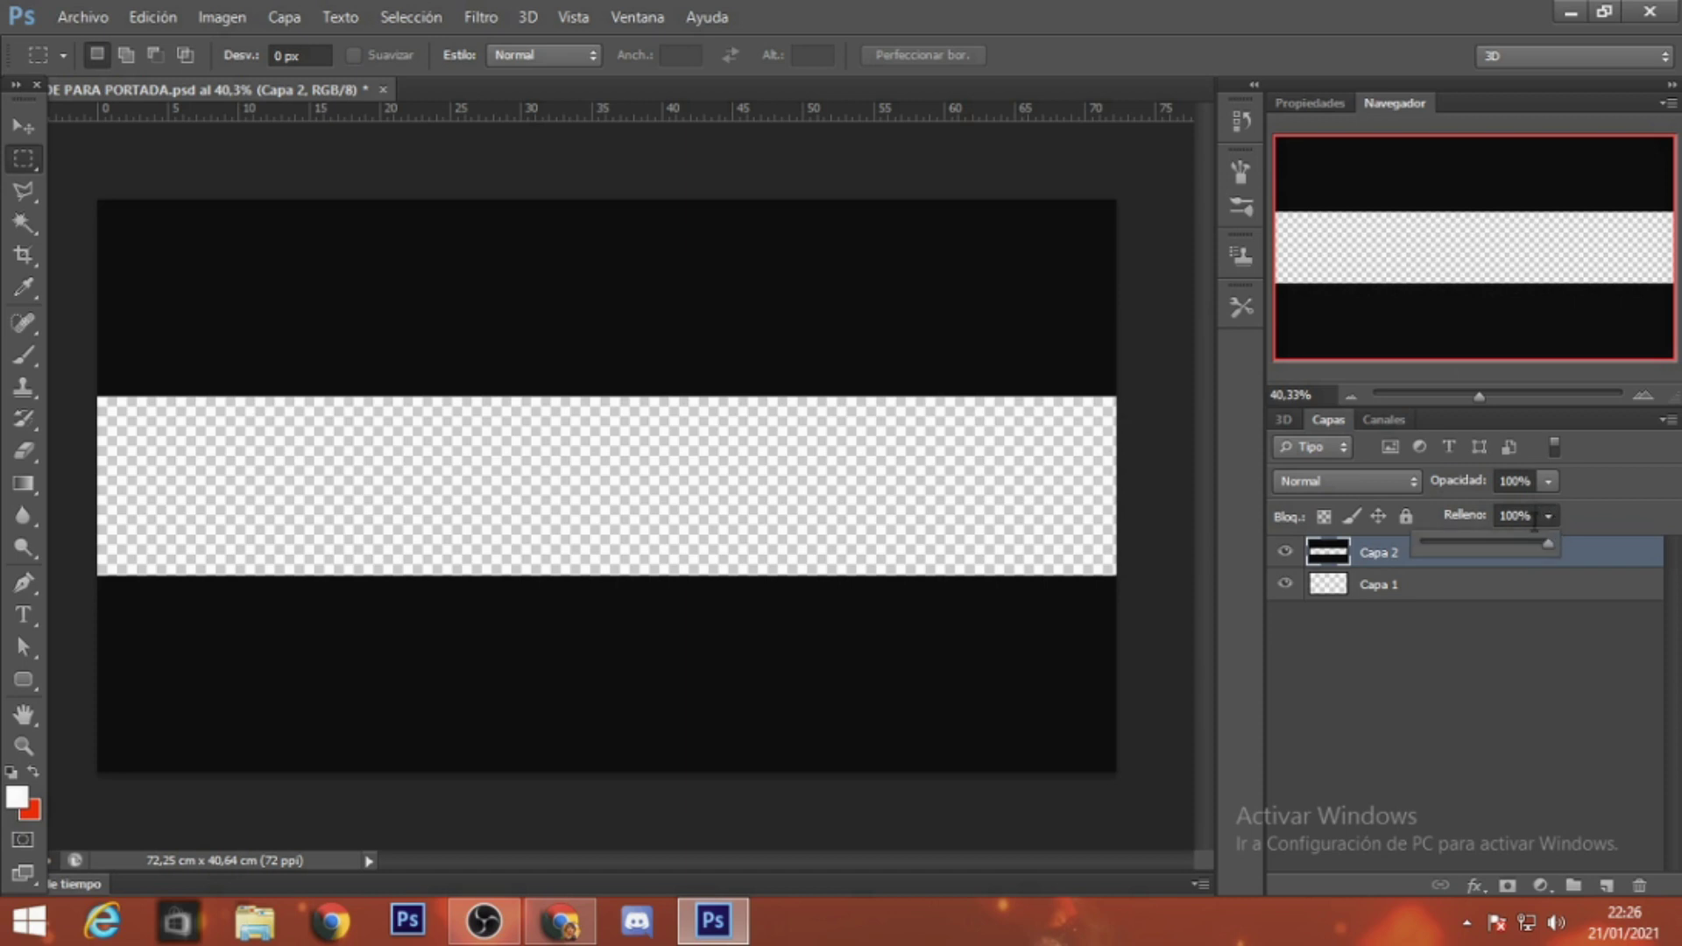
left_click_drag(1442, 542, 1547, 530)
left_click_drag(807, 395, 1120, 589)
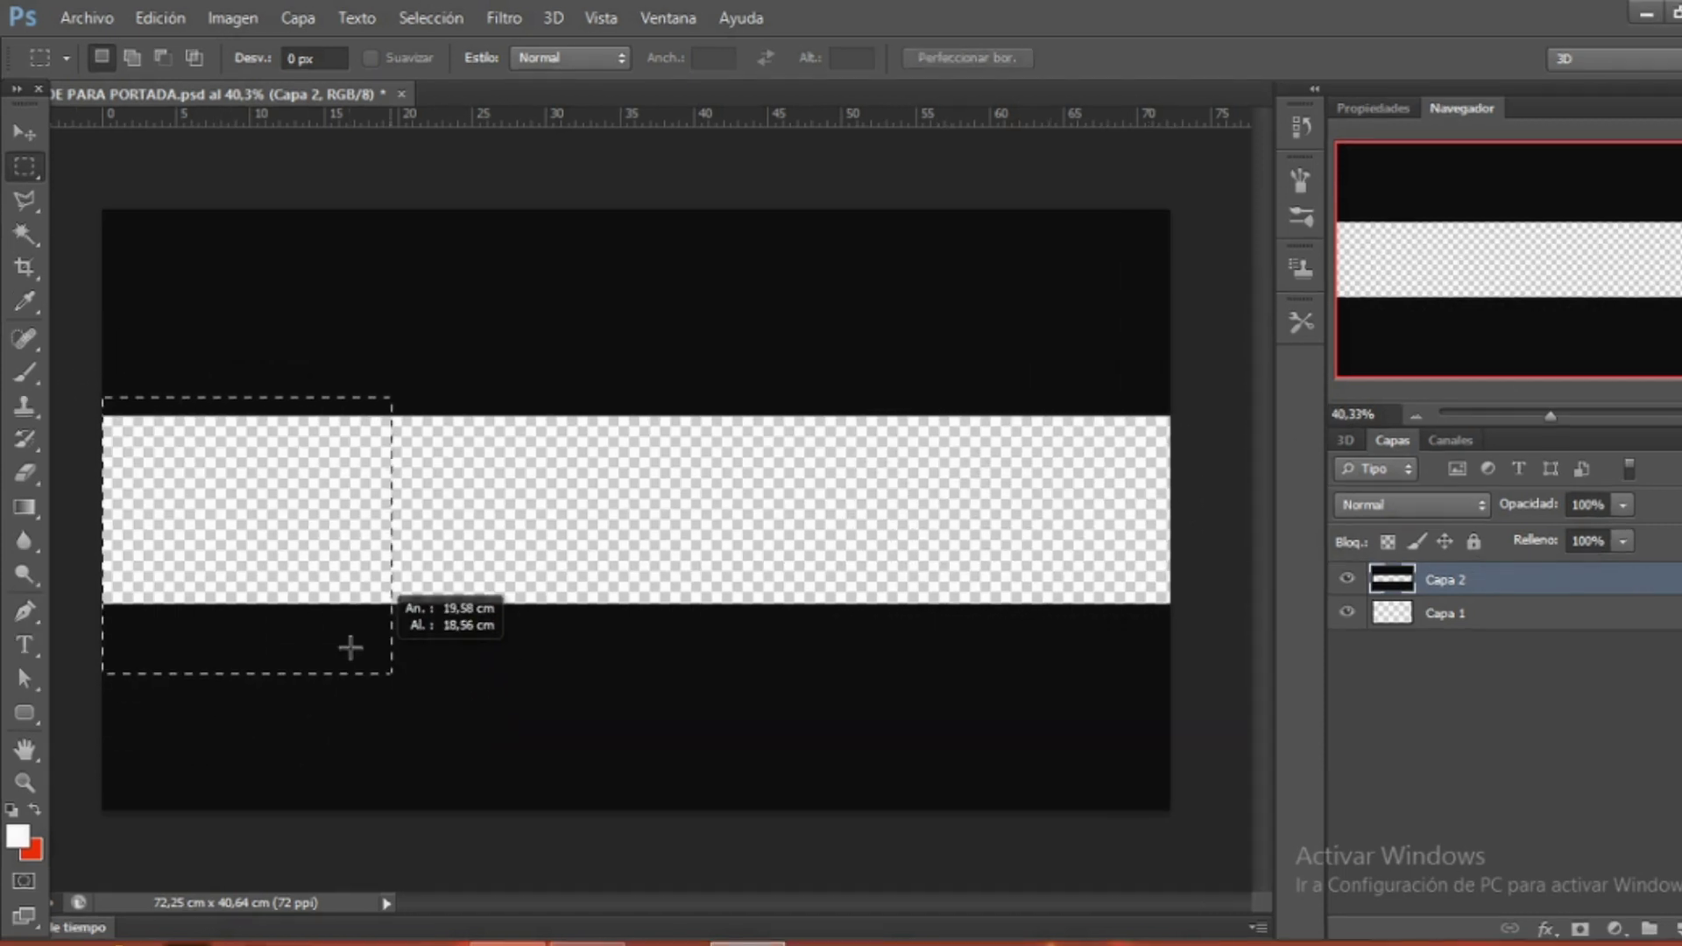
left_click_drag(106, 381, 332, 619)
left_click(423, 527)
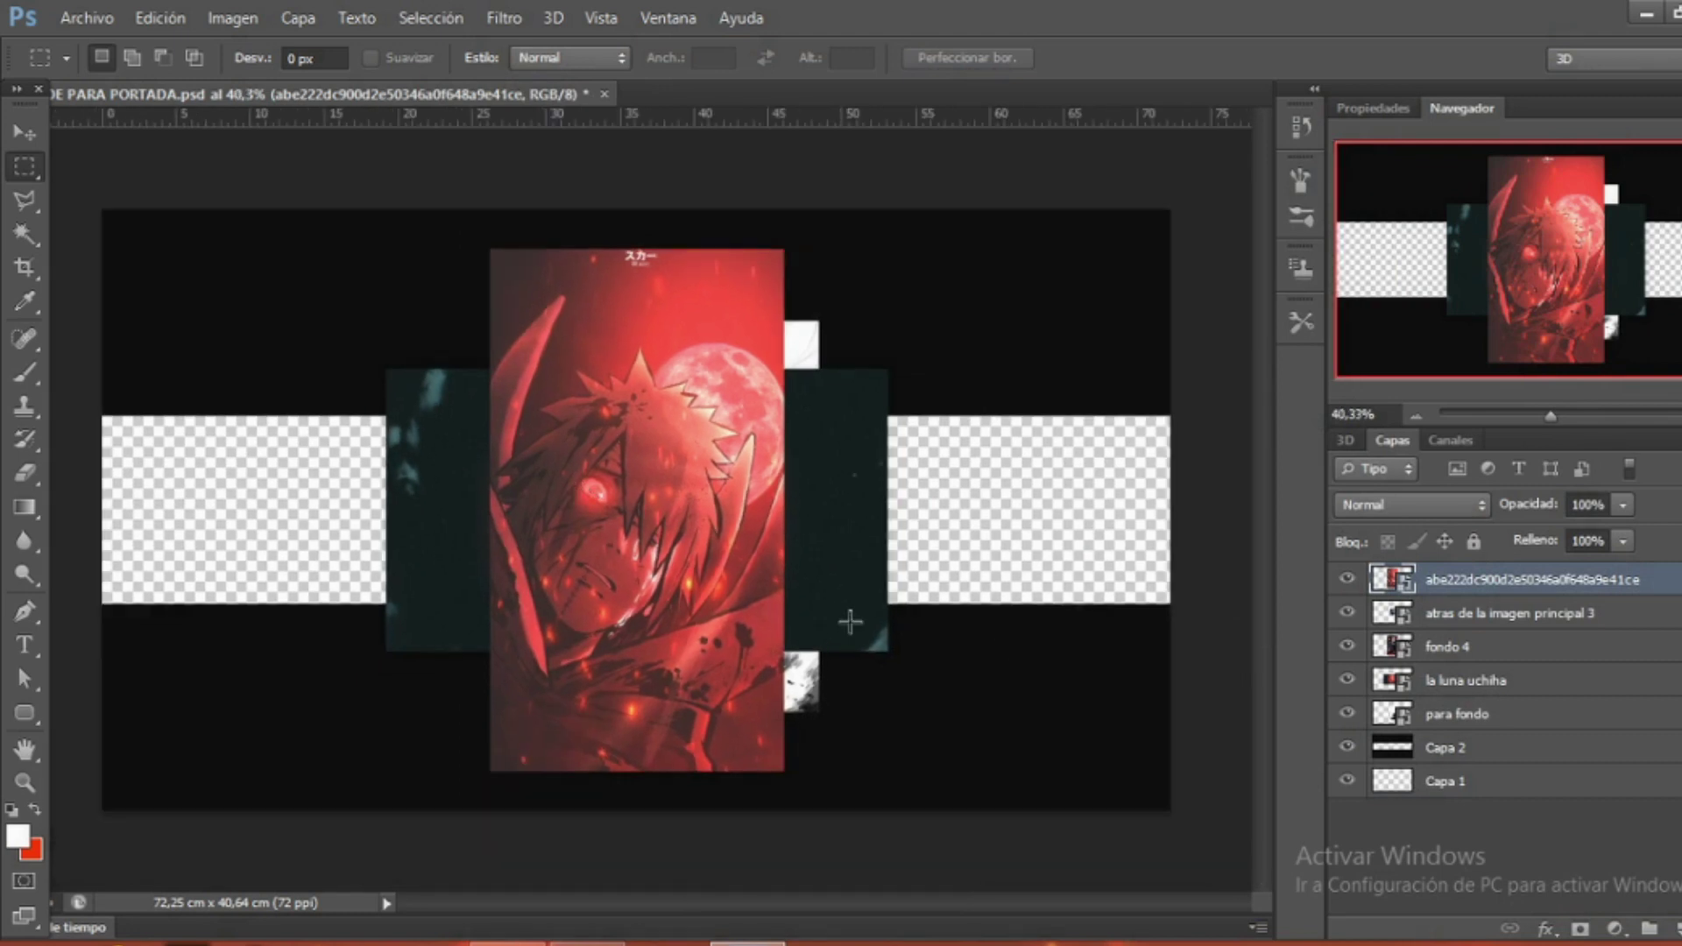
Move the five anime image layers from para fondo upward below Capa 2, and set Capa 2's fill to 35%.
left_click(1480, 717)
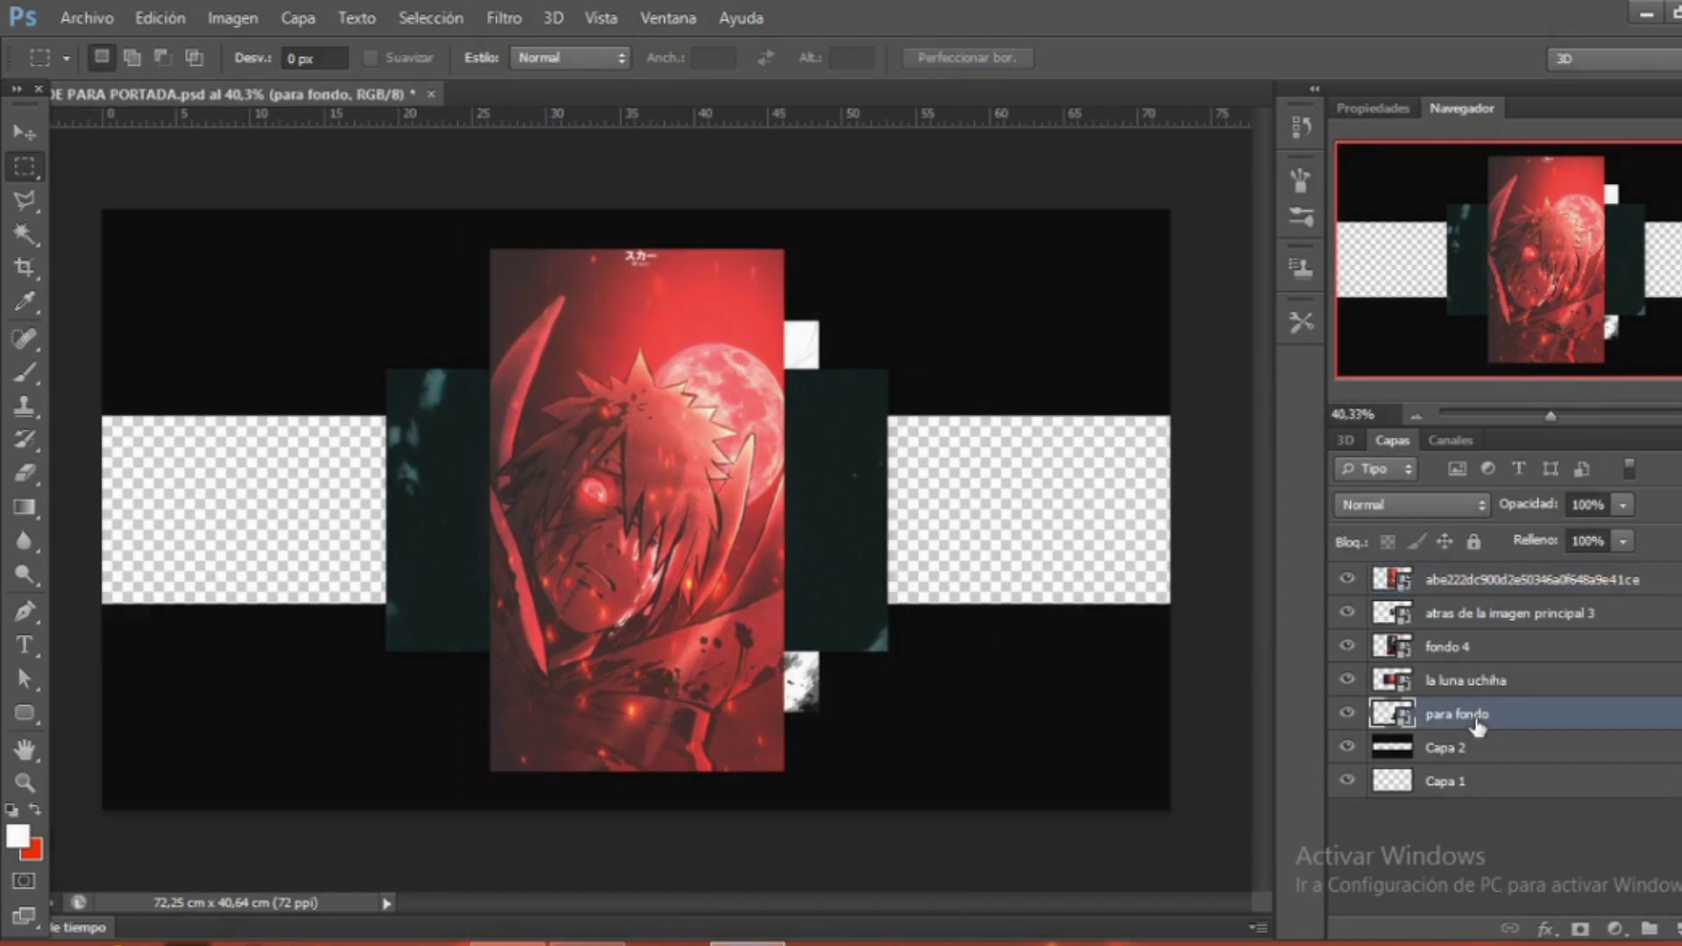
left_click(1442, 582, "shift")
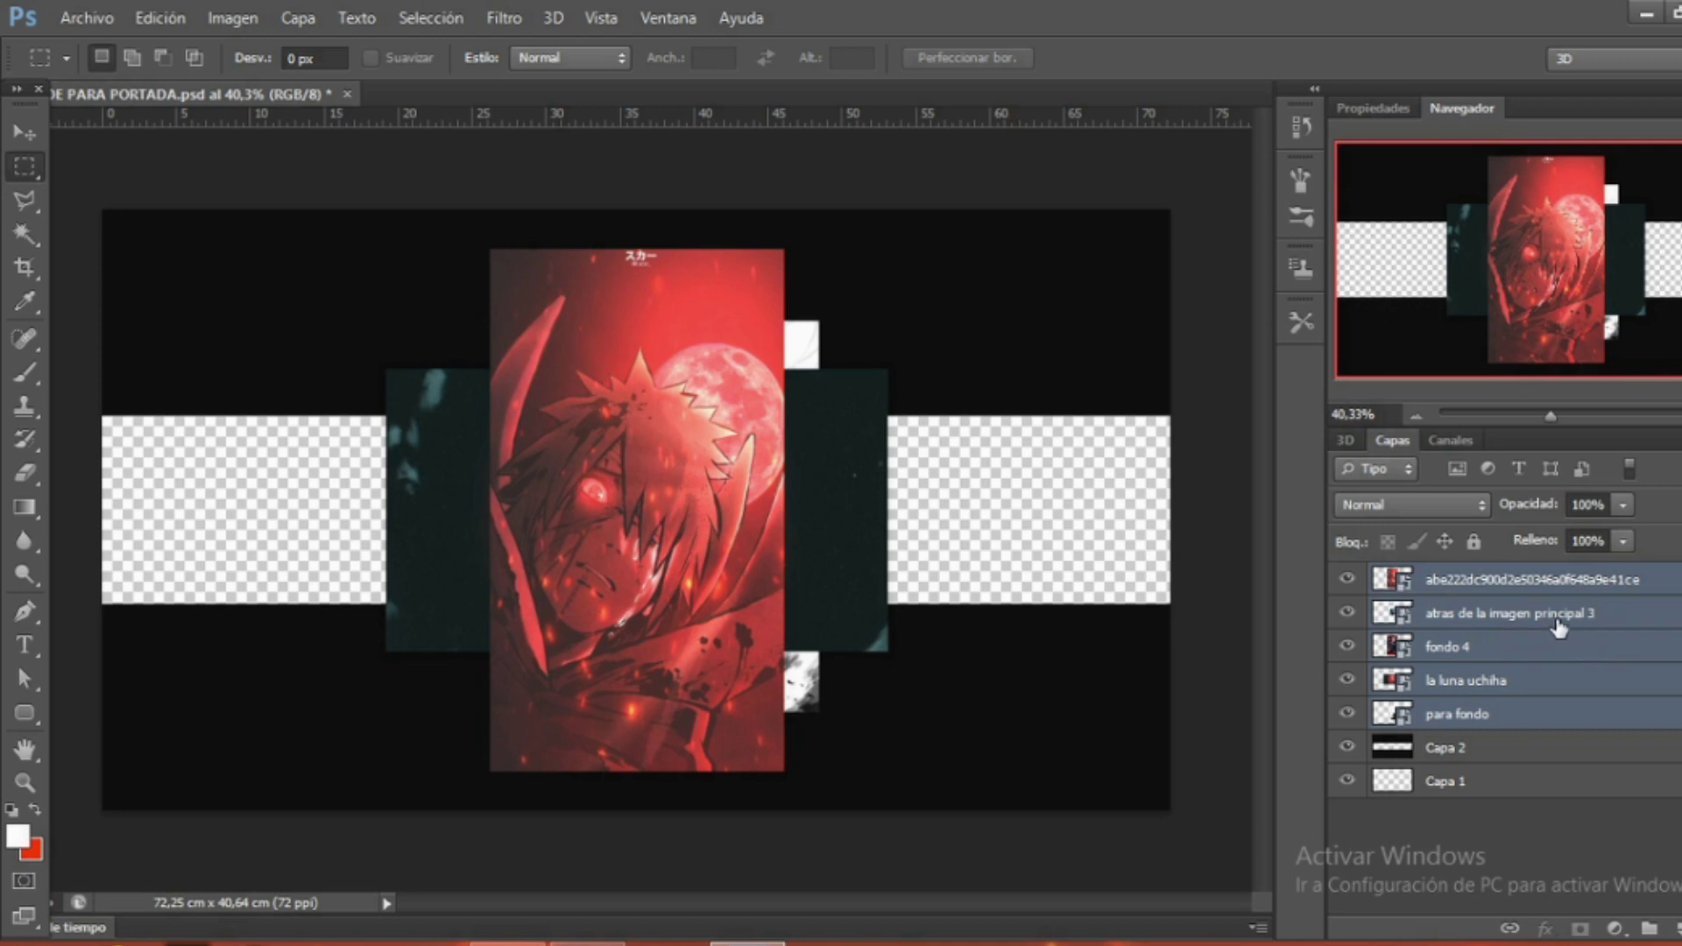
mouse_move(1557, 623)
left_mouse_down()
mouse_move(1539, 758)
mouse_move(1506, 613)
mouse_move(1472, 760)
left_mouse_up()
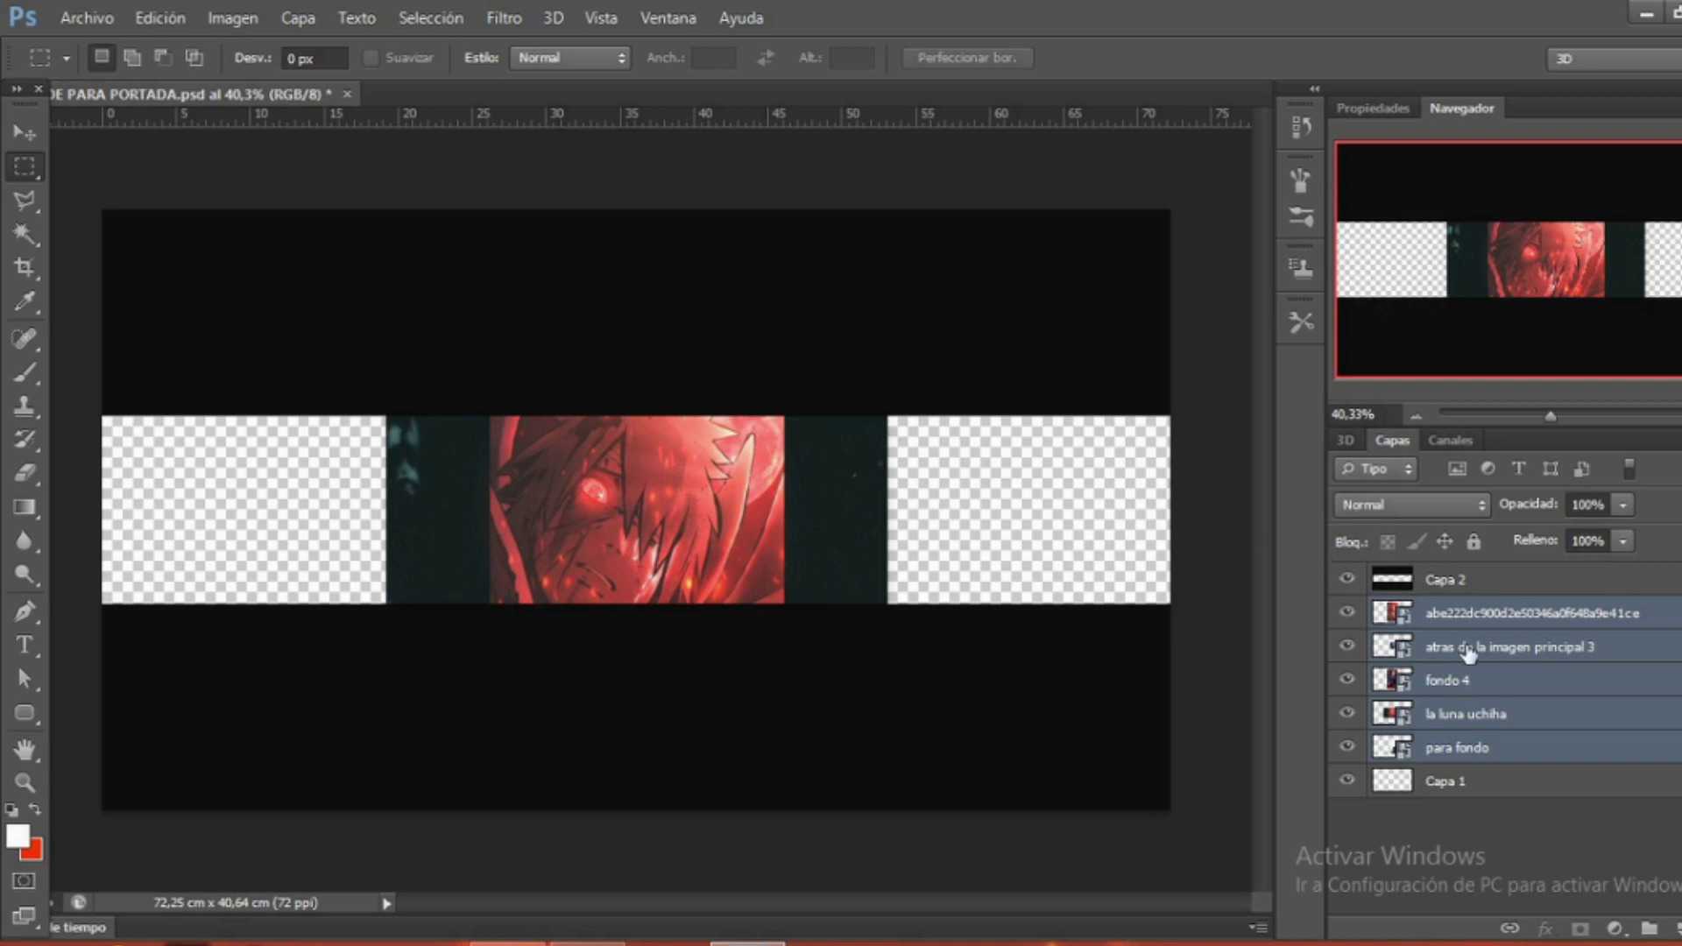
left_click(1459, 574)
left_click(1622, 540)
mouse_move(1625, 567)
left_mouse_down()
mouse_move(1517, 575)
mouse_move(1585, 569)
left_mouse_up()
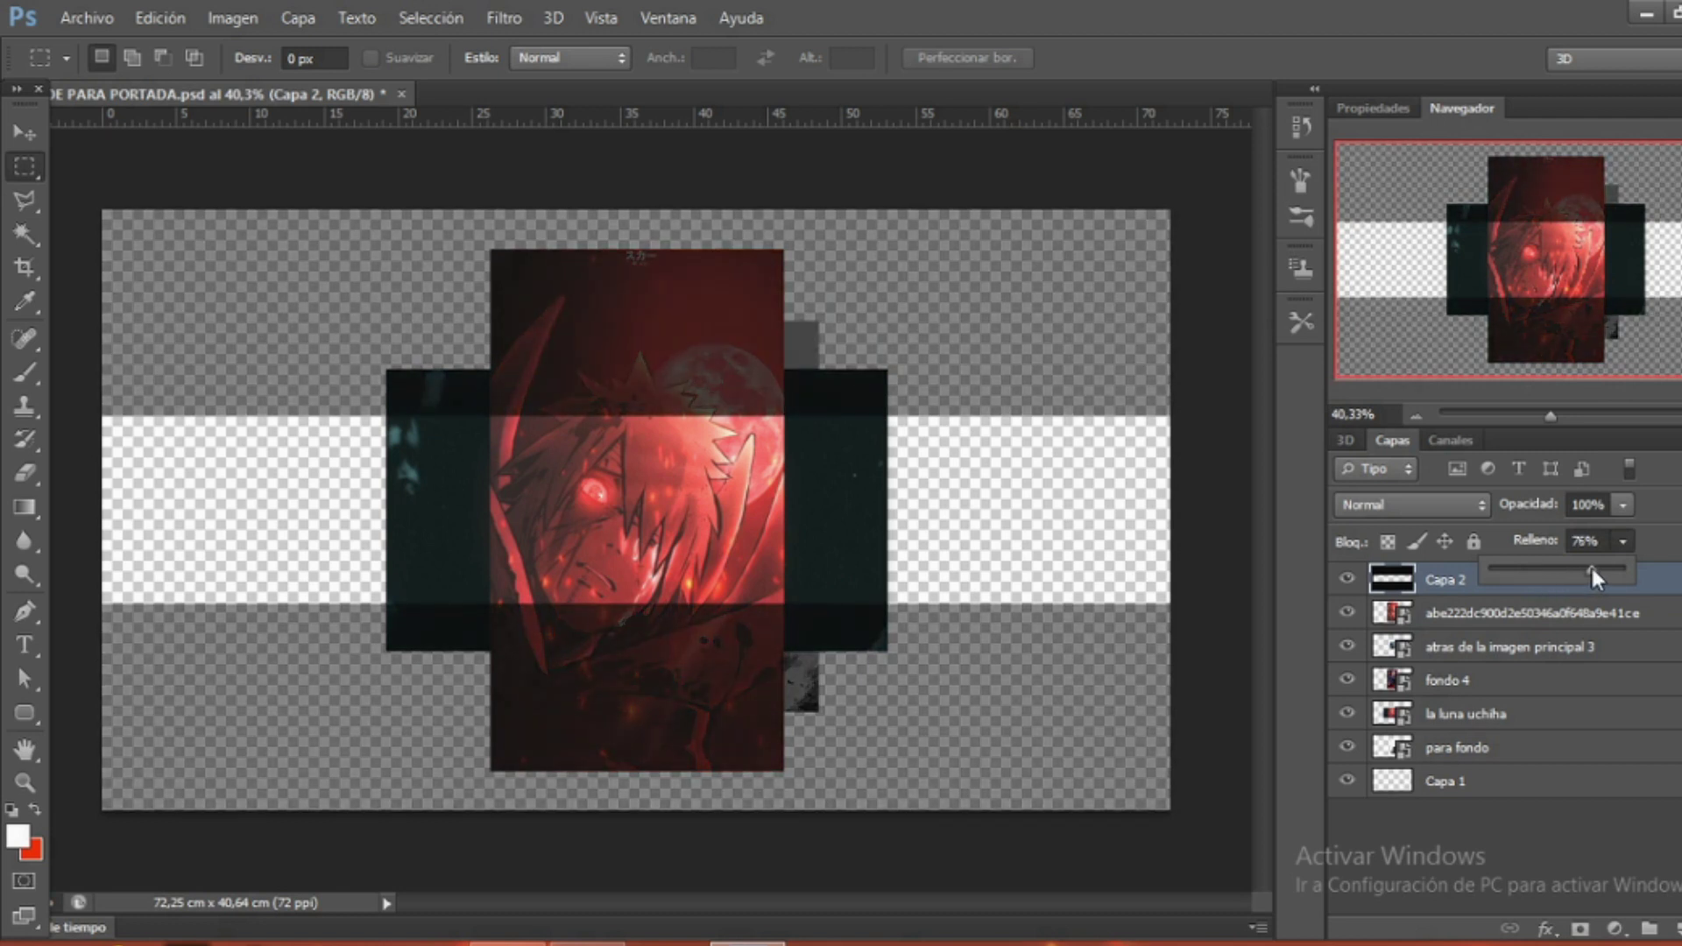
Raise Capa 2's fill to 79%.
left_click_drag(1589, 569, 1598, 569)
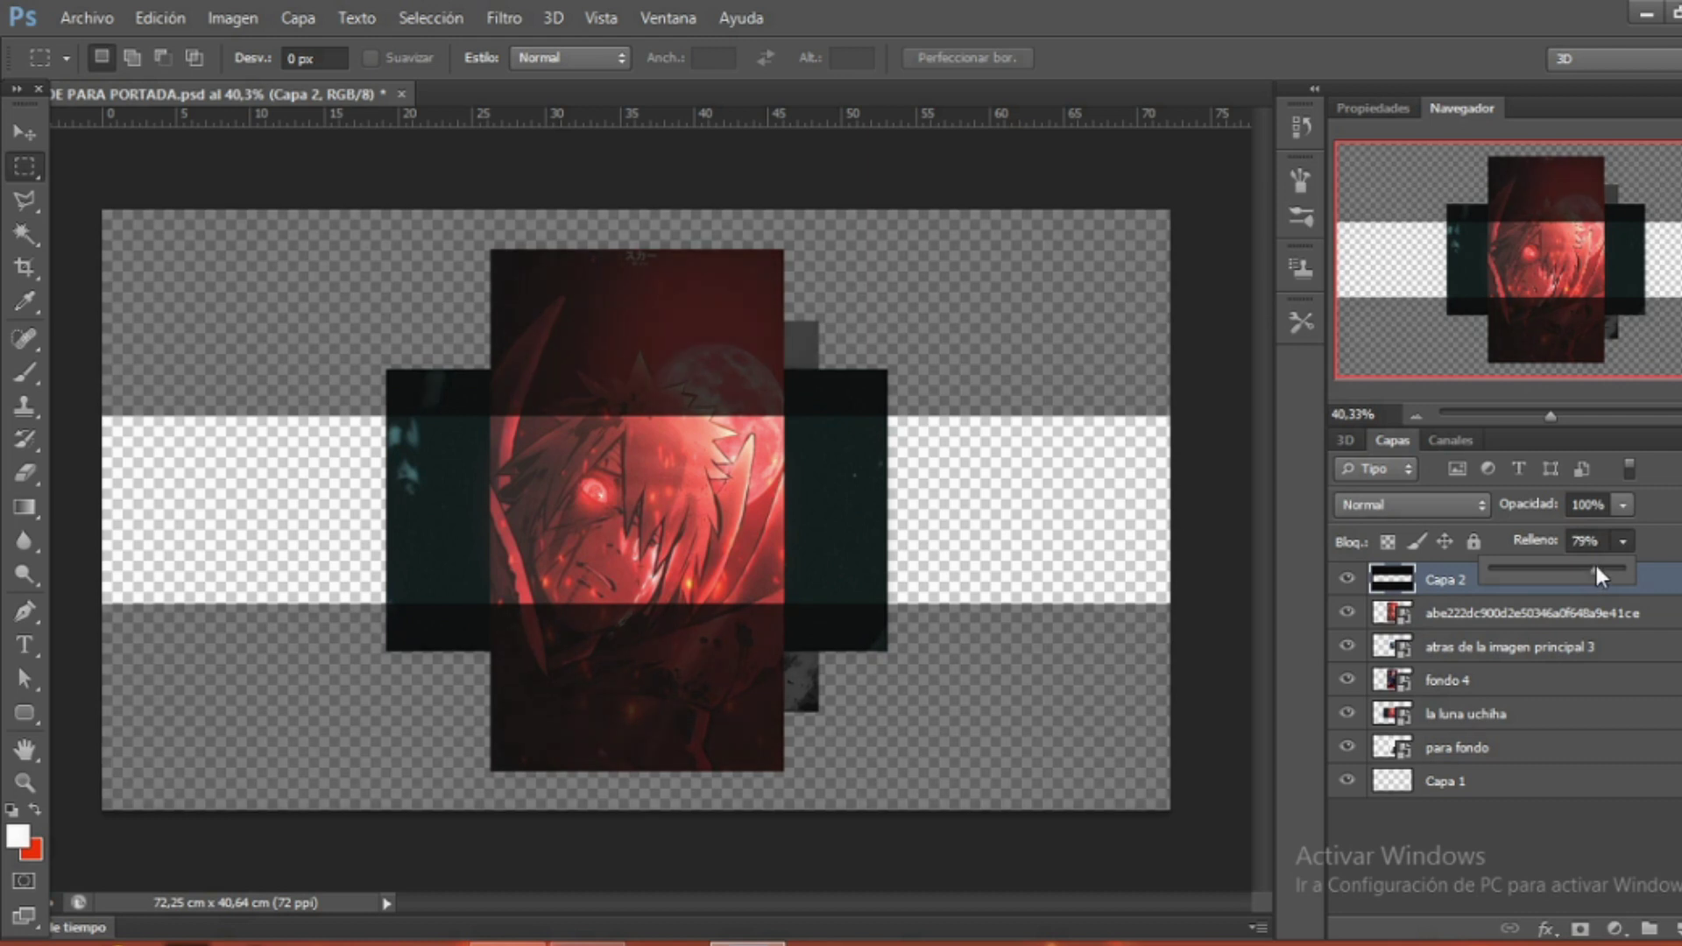
left_click_drag(1594, 567, 1591, 568)
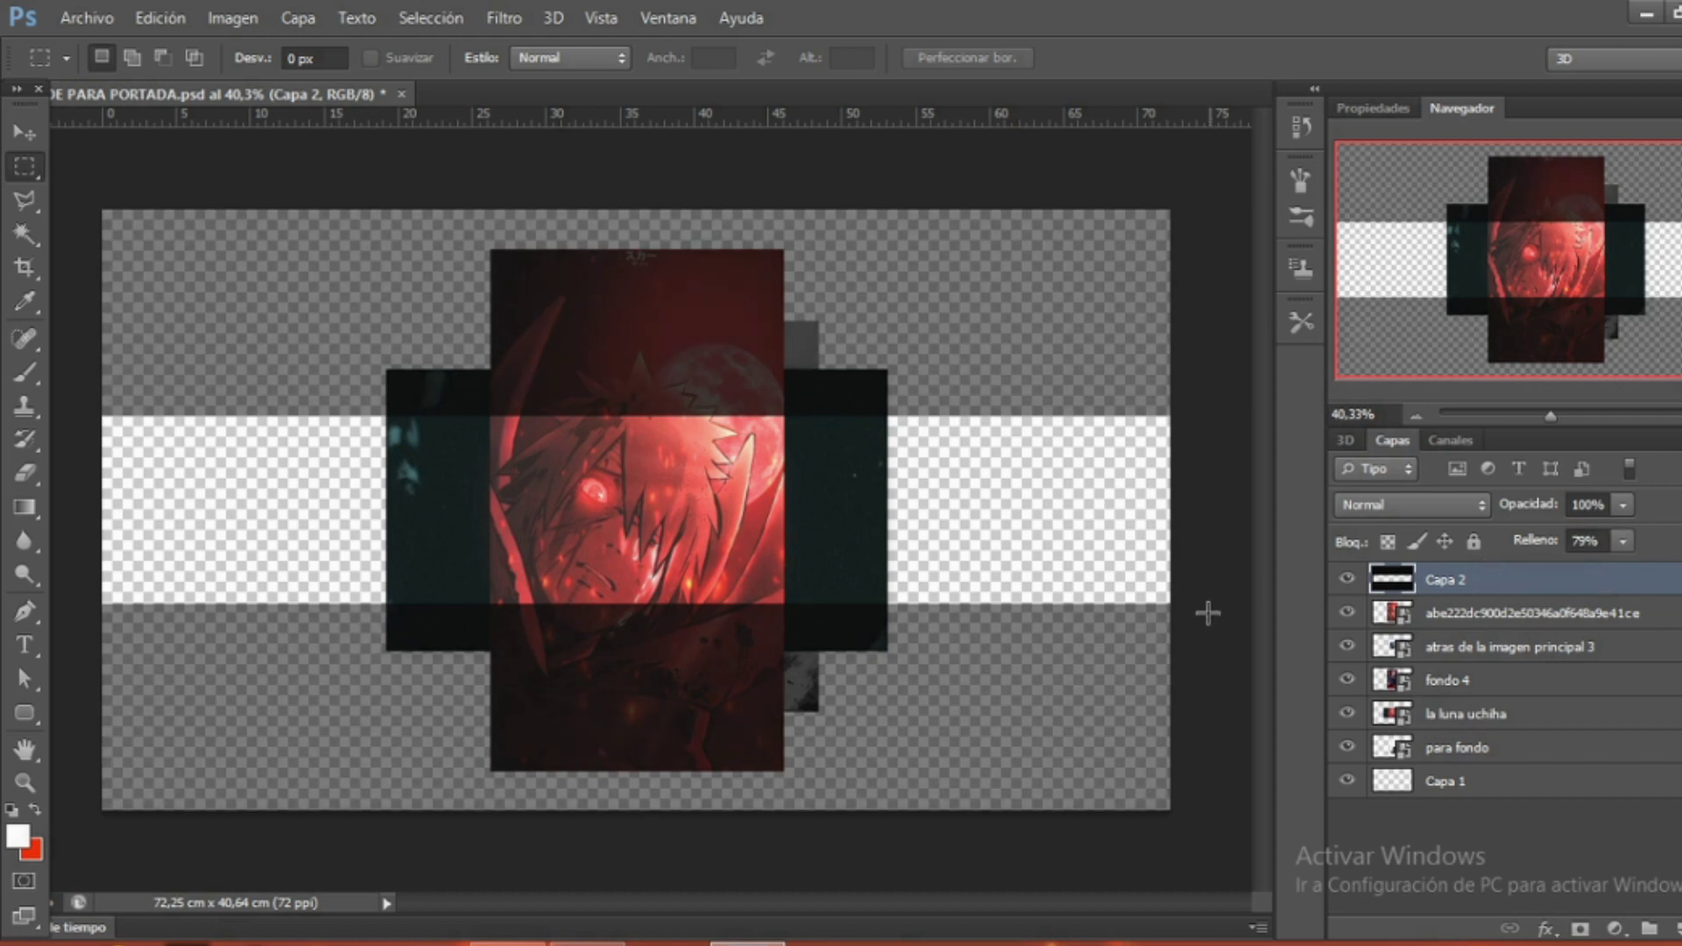
scroll(502, 525, "up", 2)
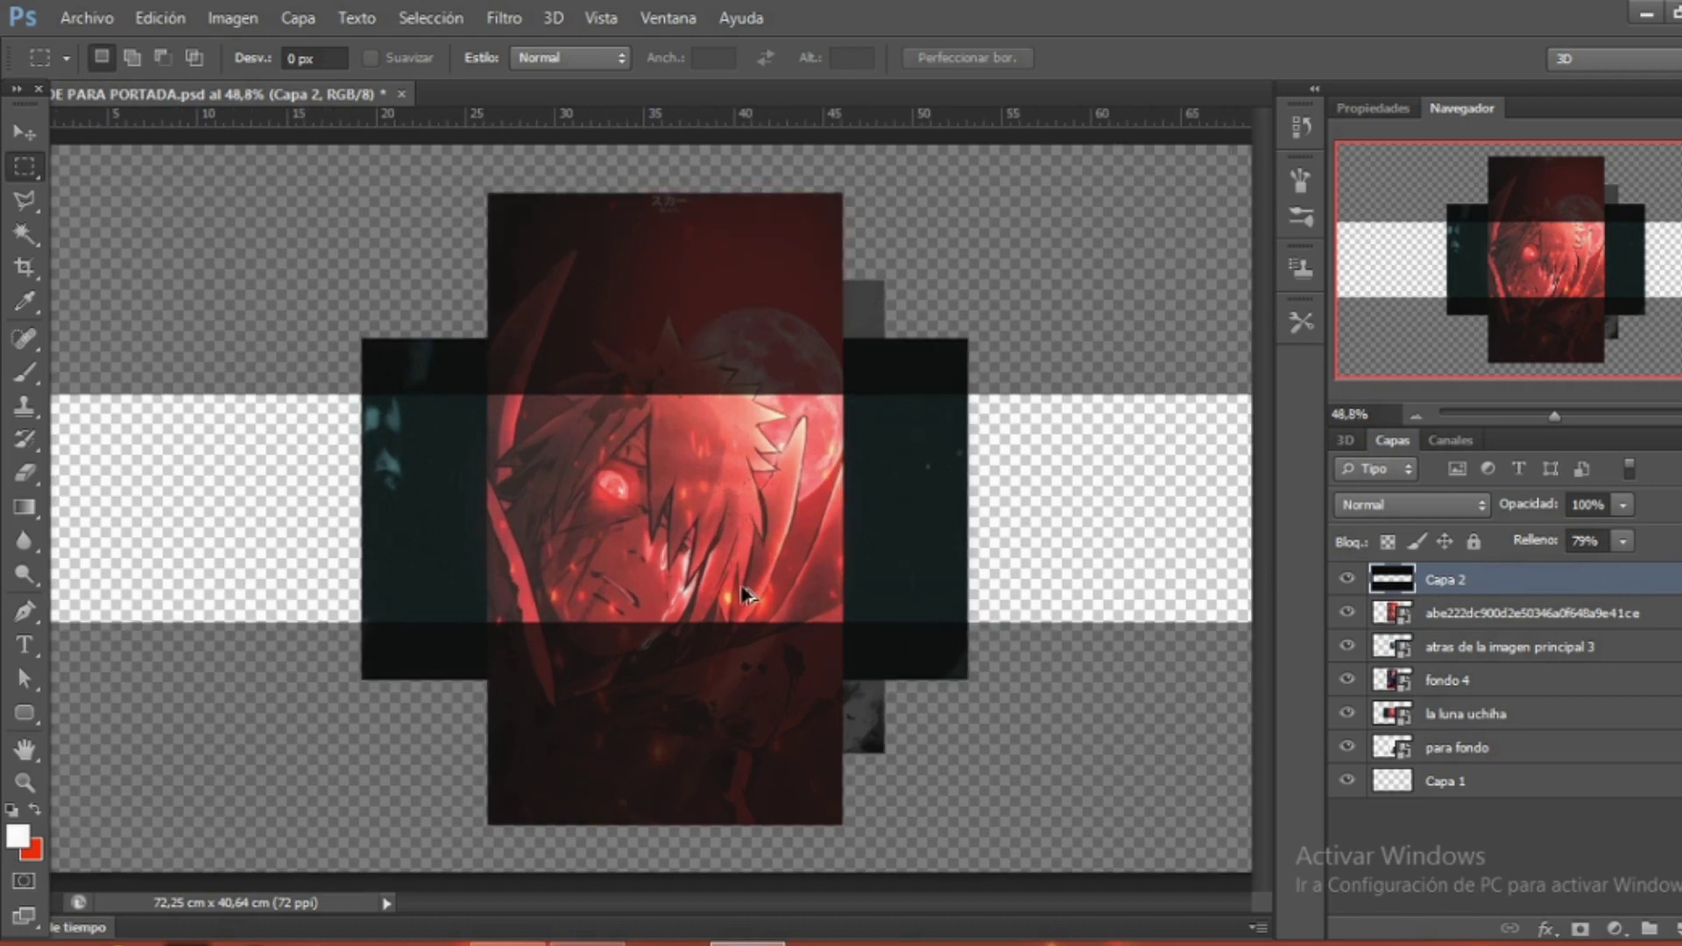
Hide the la luna uchiha and red anime layers, keeping only para fondo visible.
left_click(1430, 623)
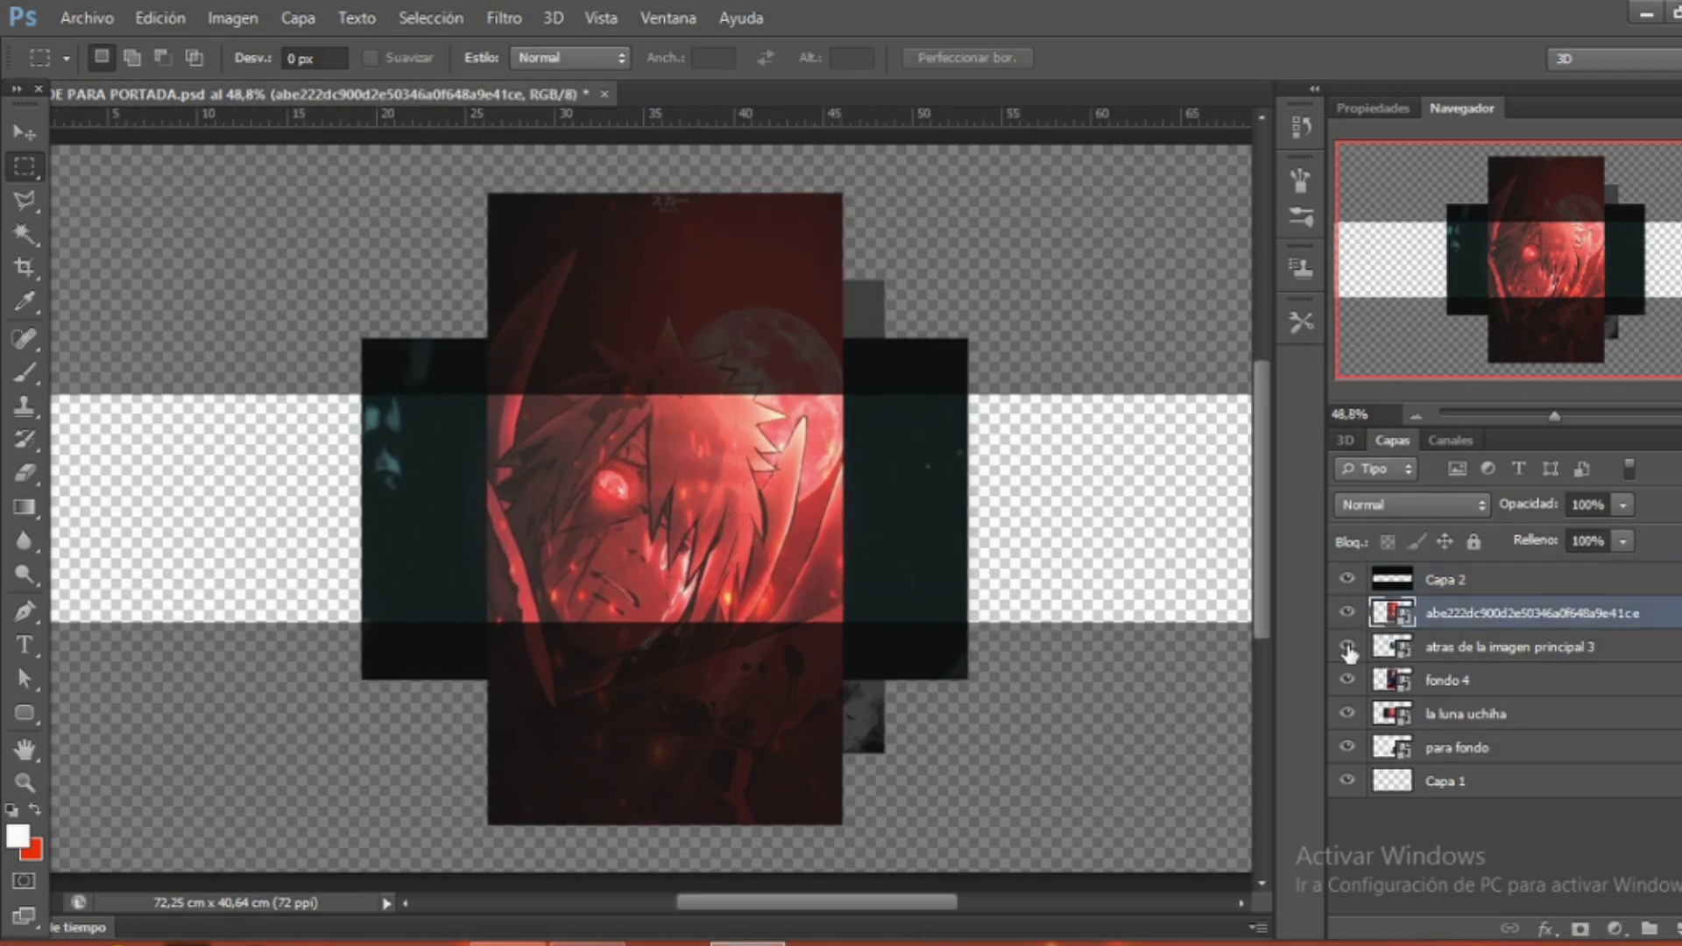
left_click(1347, 747)
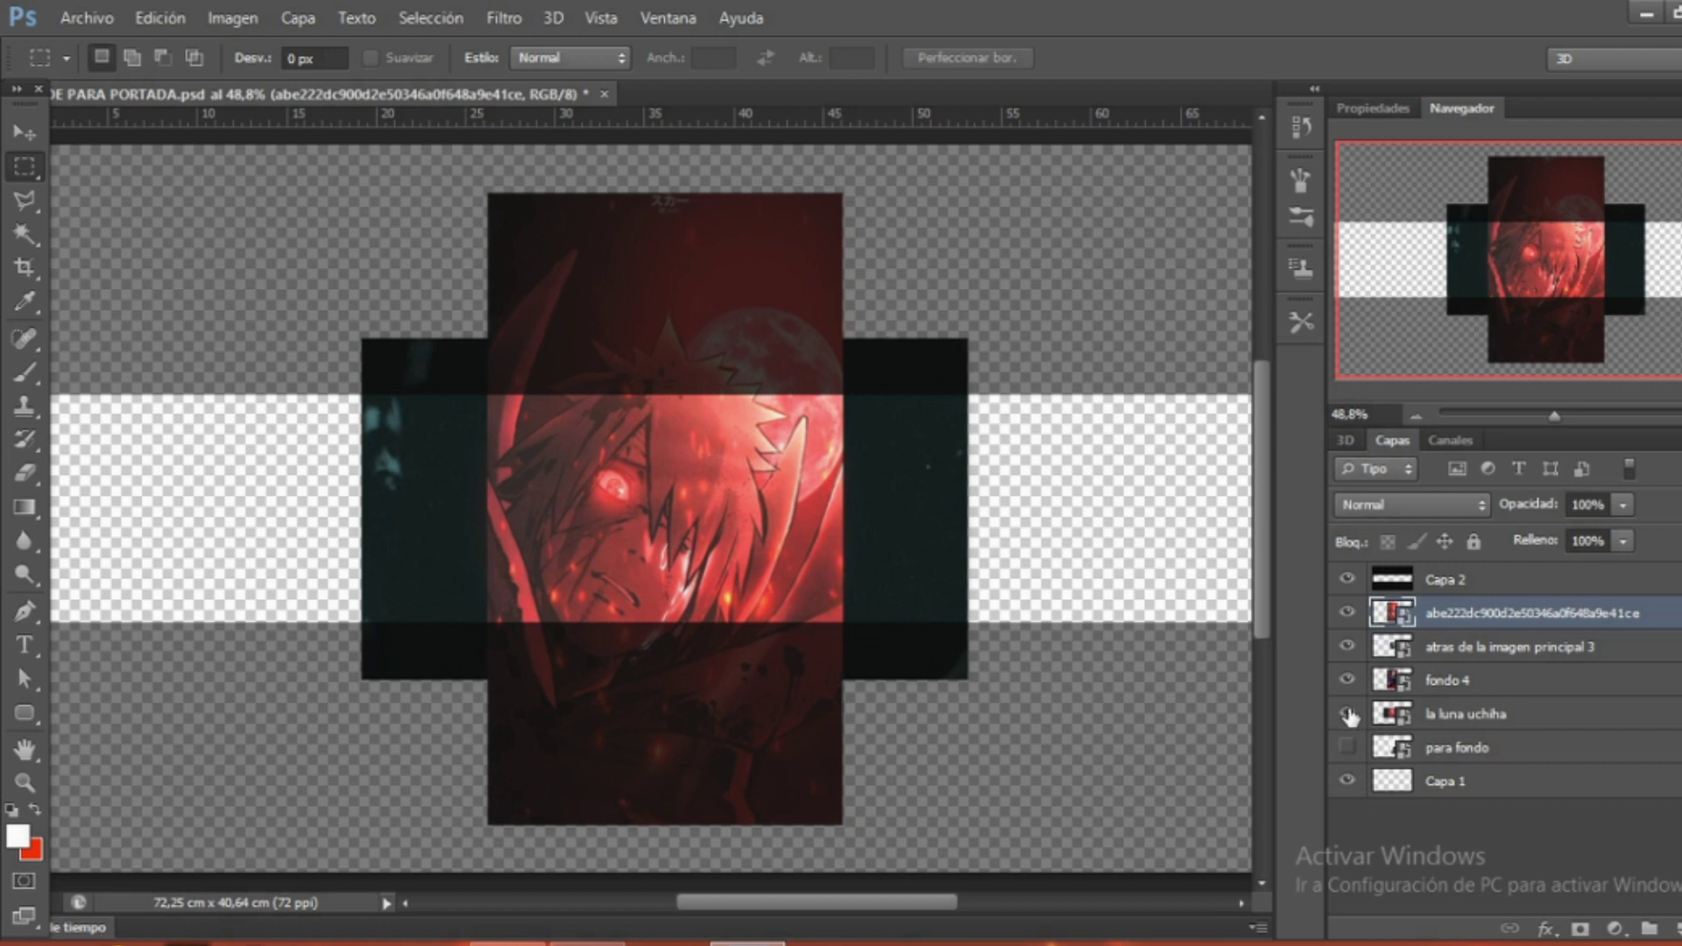
left_click(1347, 713)
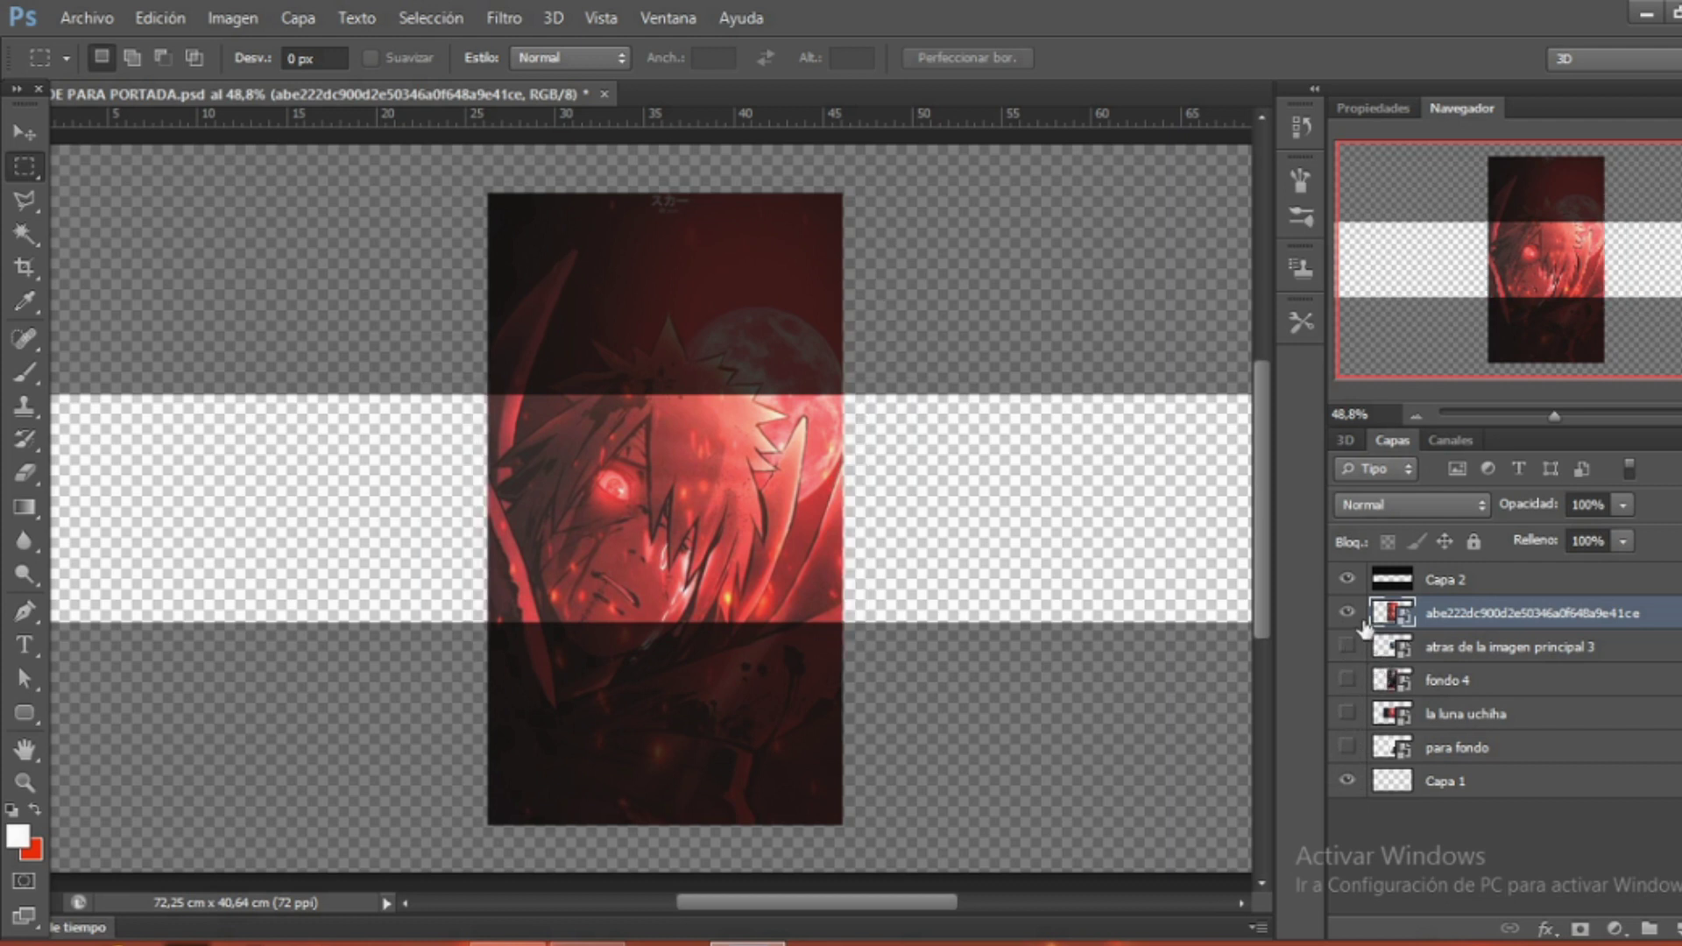
left_click(1347, 612)
left_click(1353, 747)
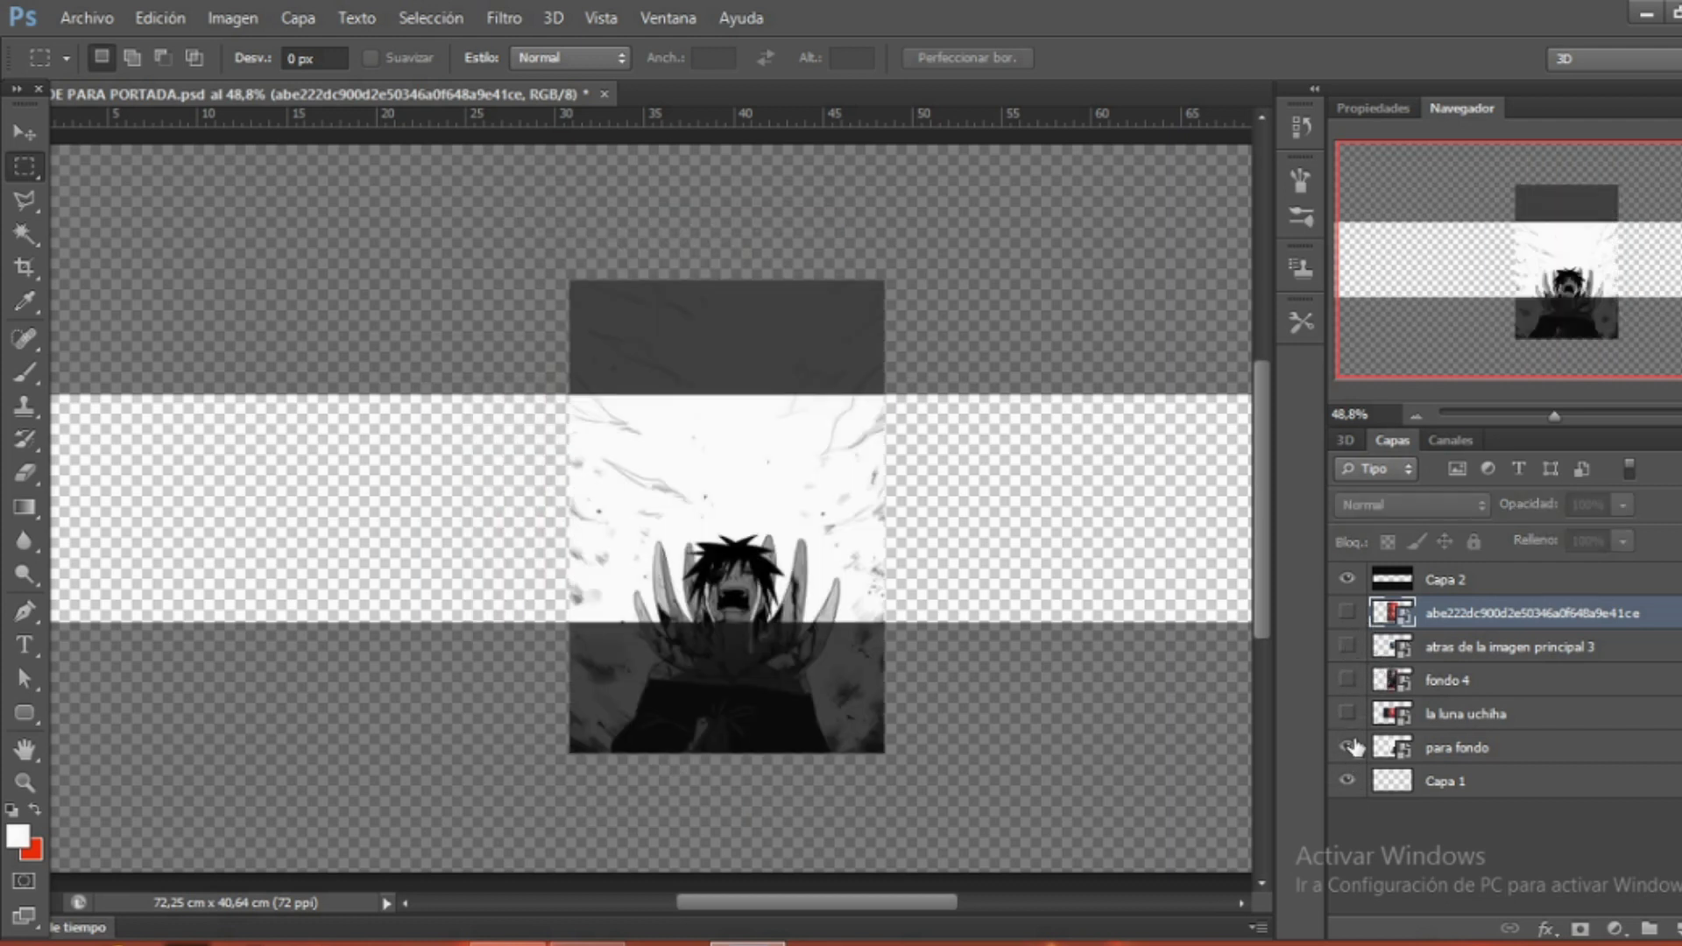
Try enlarging the para fondo image with Free Transform, then cancel the resize.
left_click(1491, 751)
key("ctrl+t")
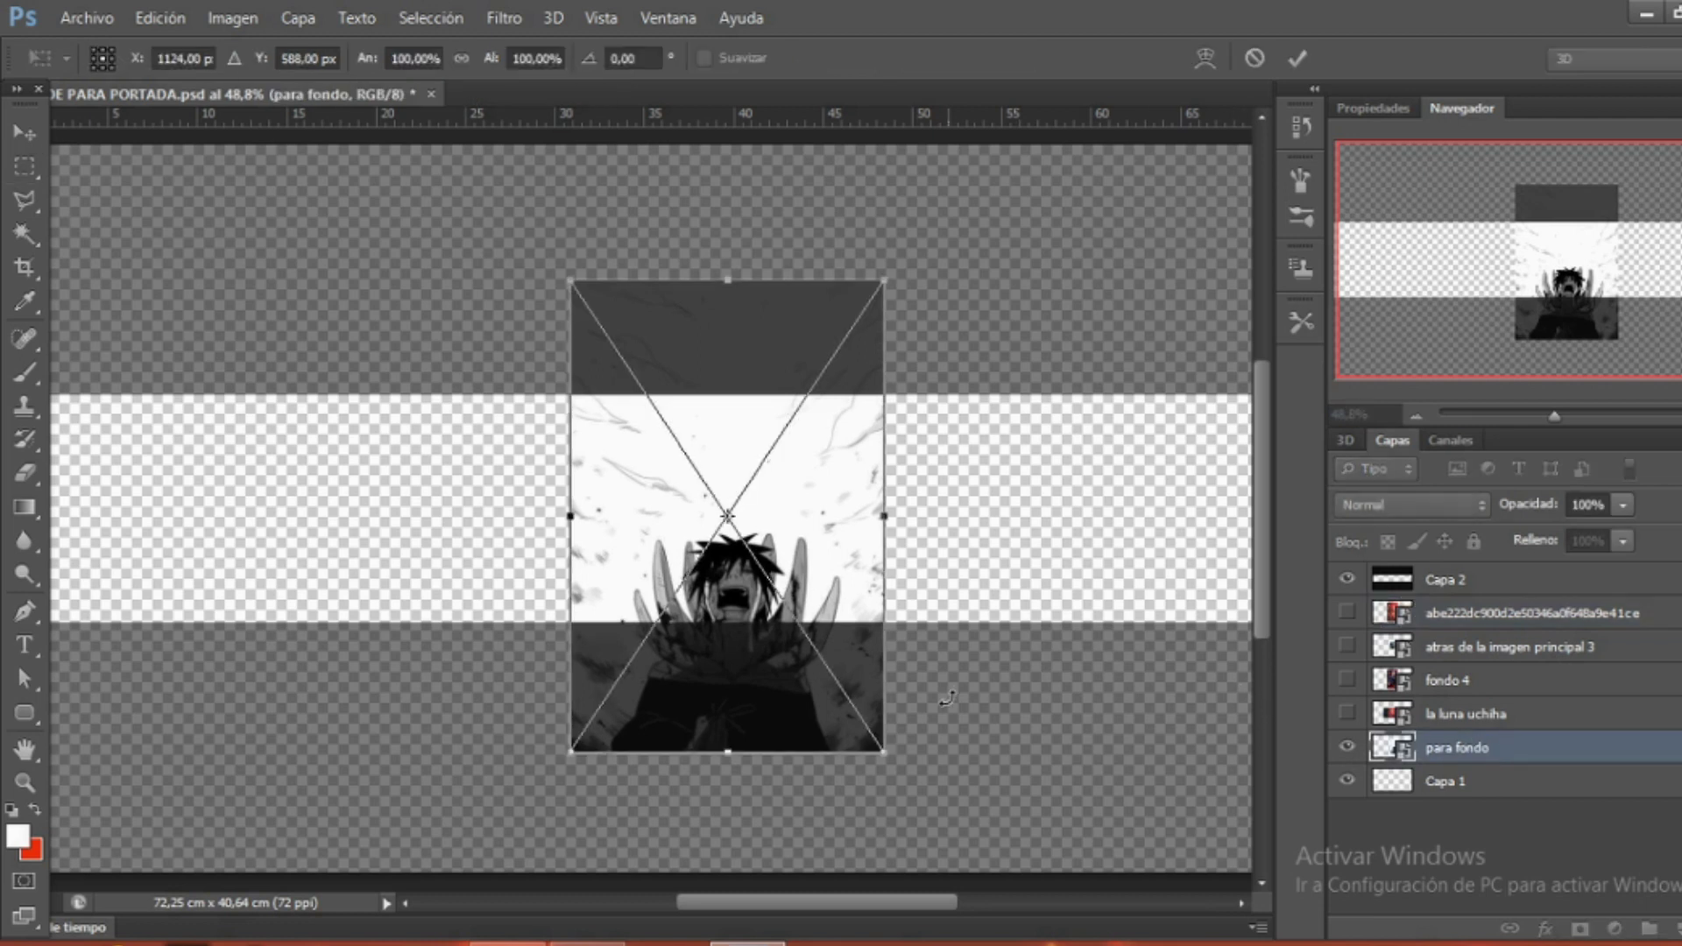
left_click_drag(882, 751, 1108, 792)
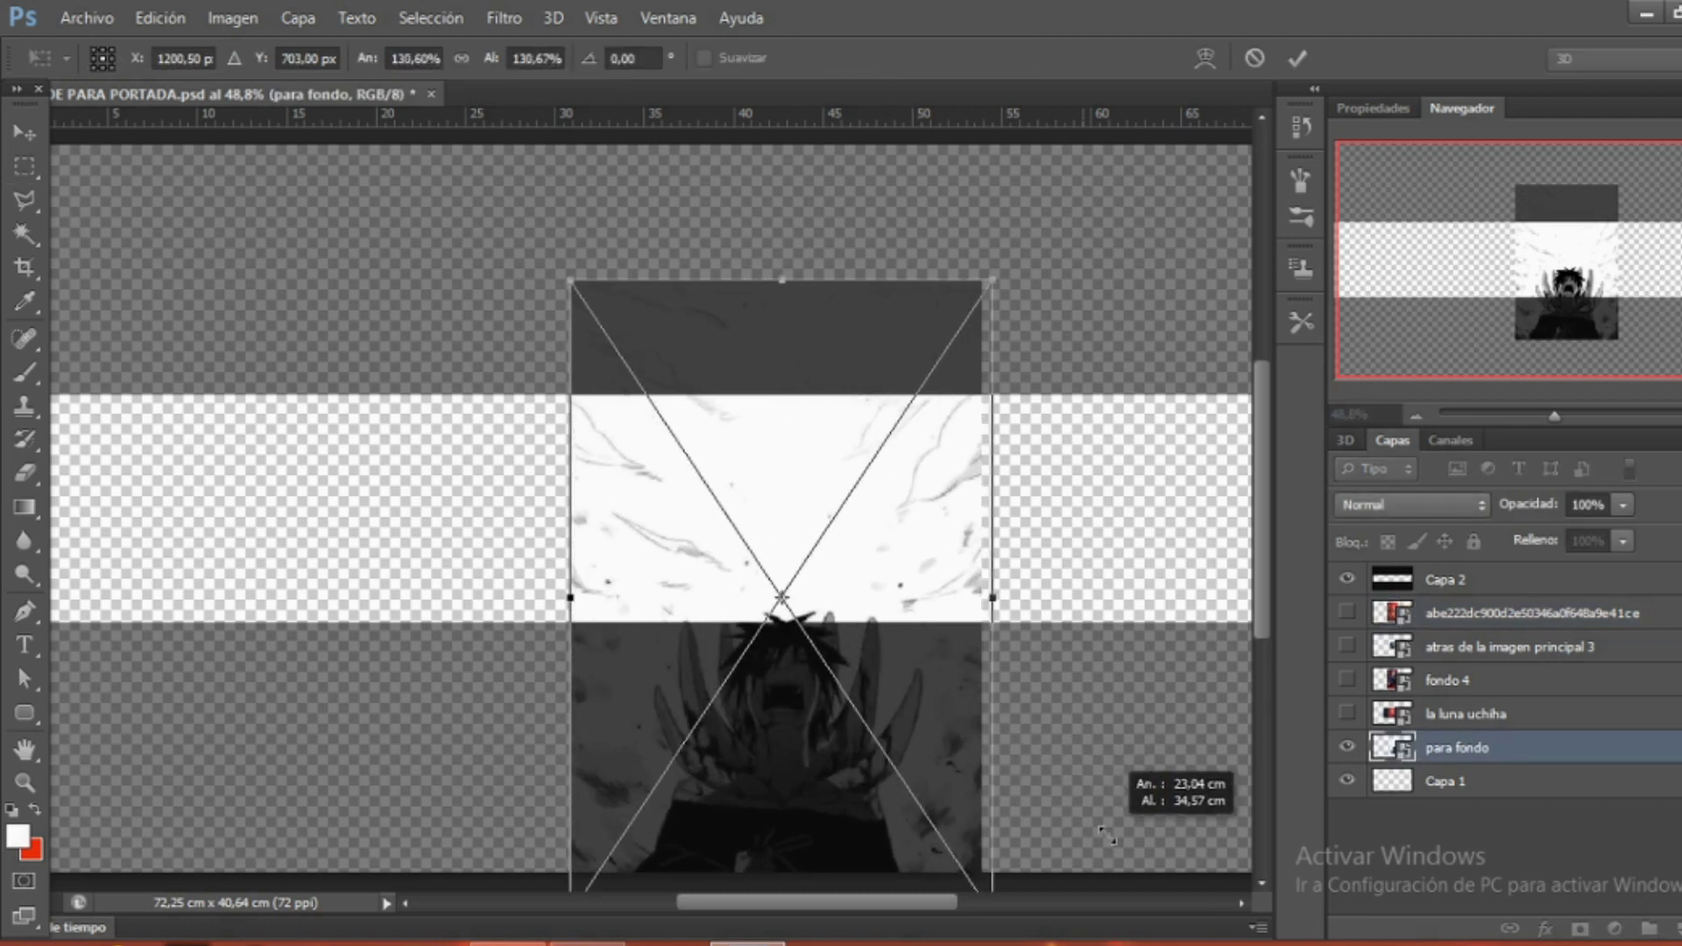
left_click_drag(883, 602, 886, 458)
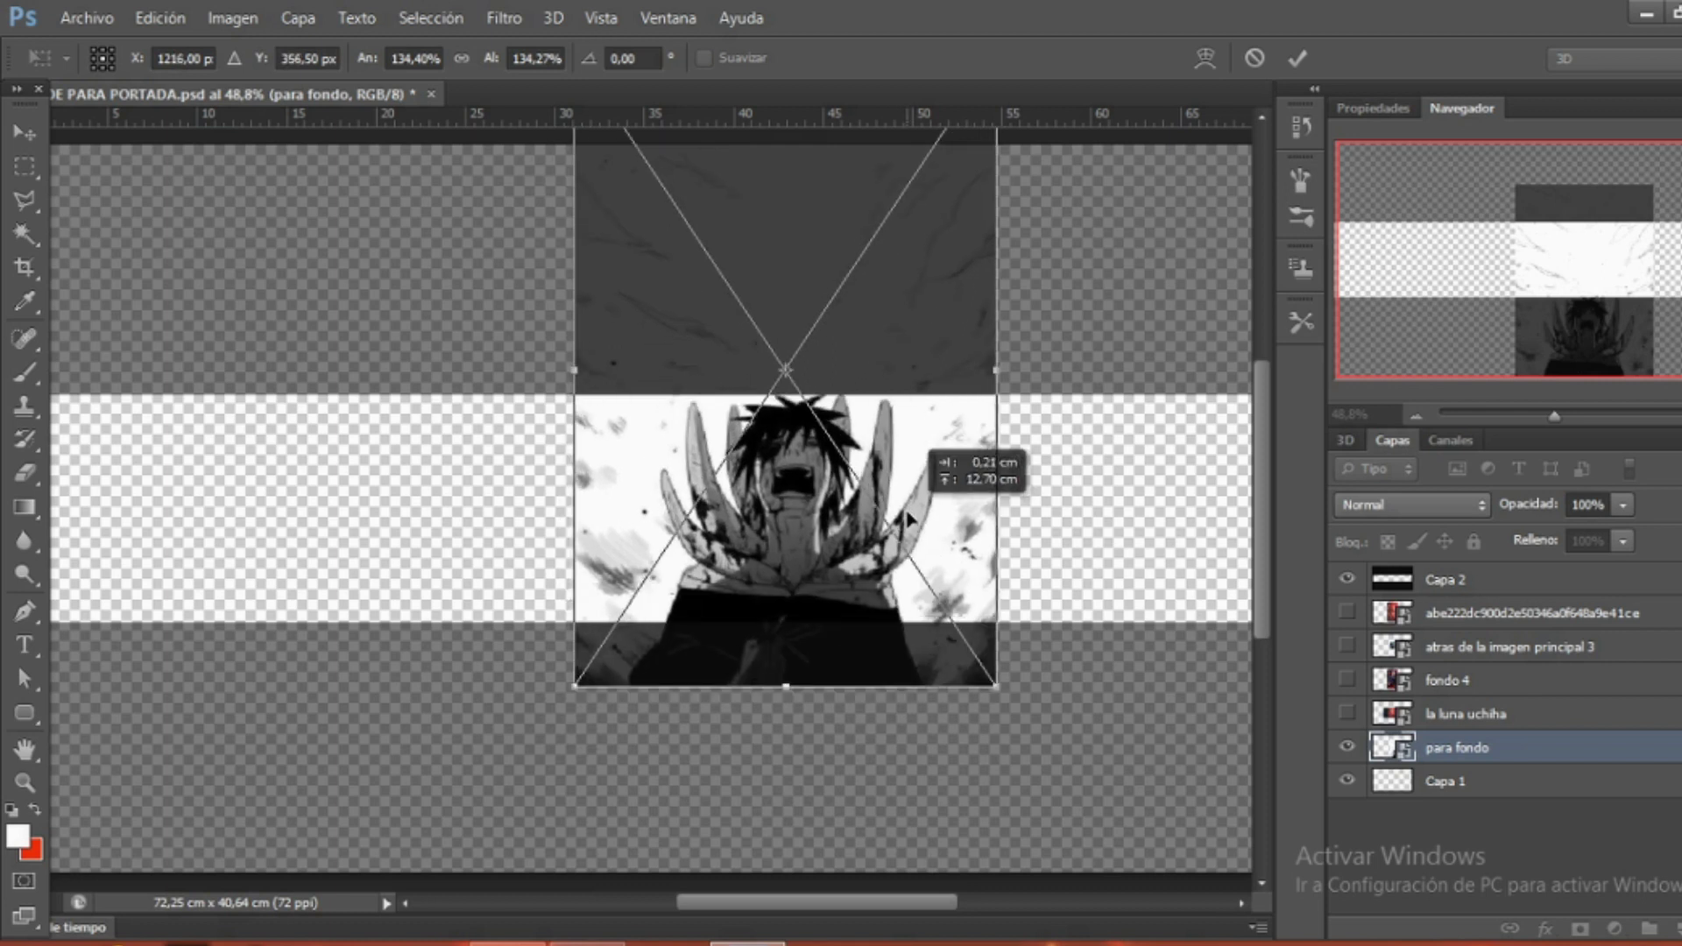
left_click_drag(981, 671, 918, 611)
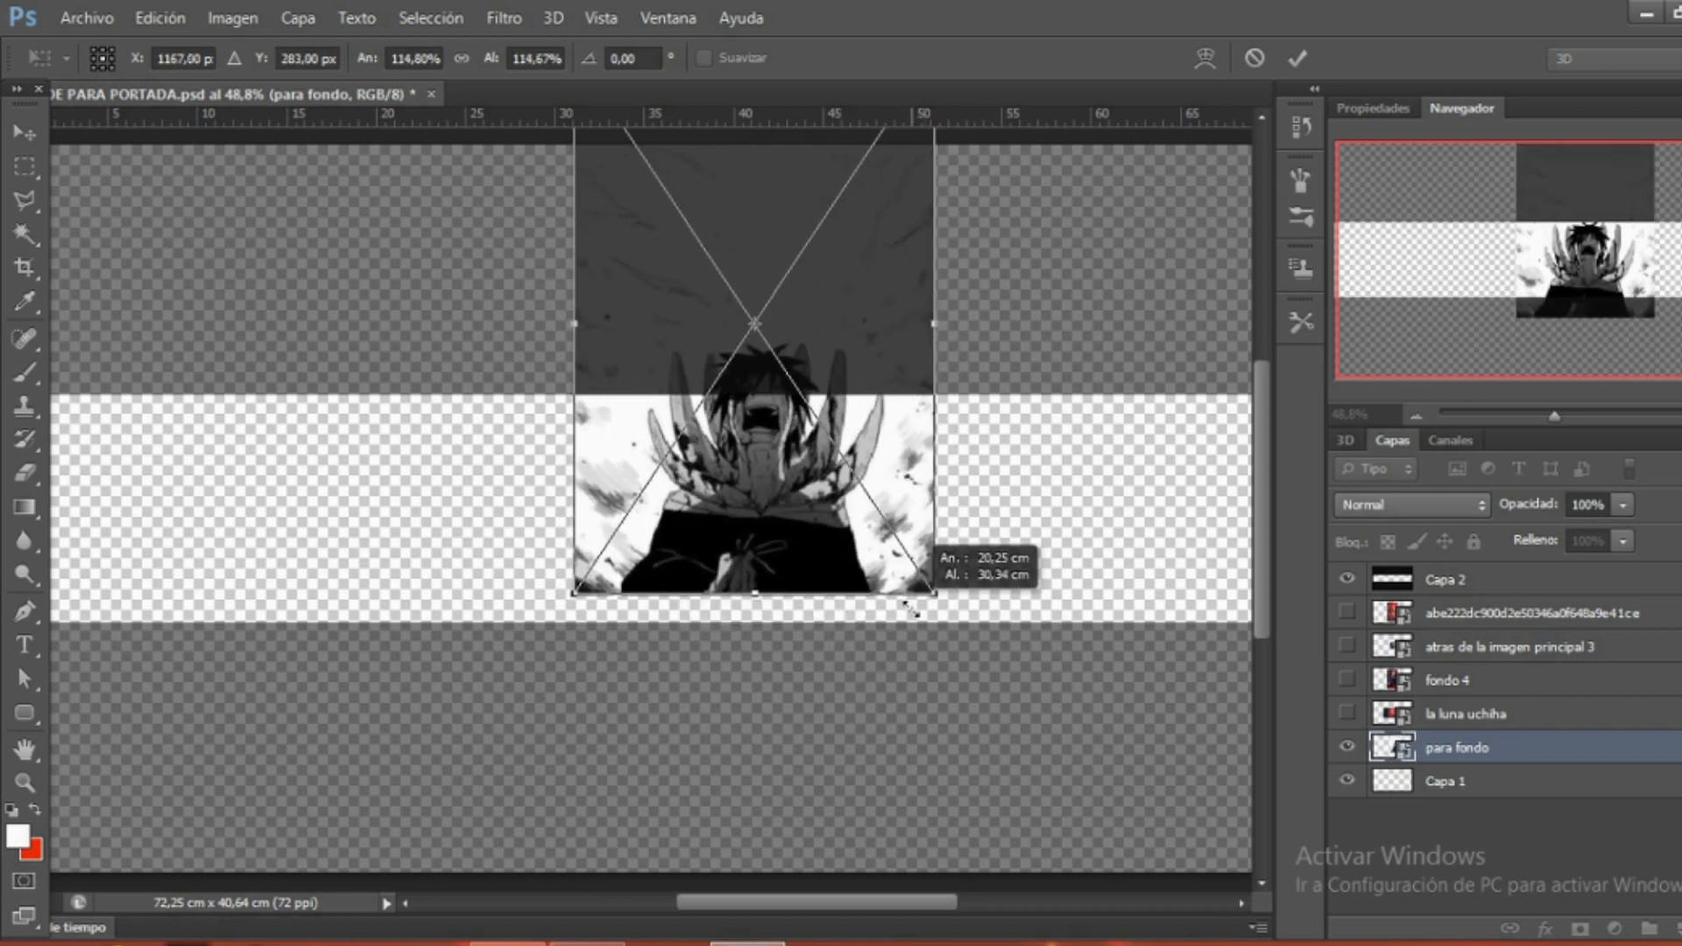
key("Escape")
Scale para fondo to about 112% and centre it over the banner's white band.
key("ctrl+t")
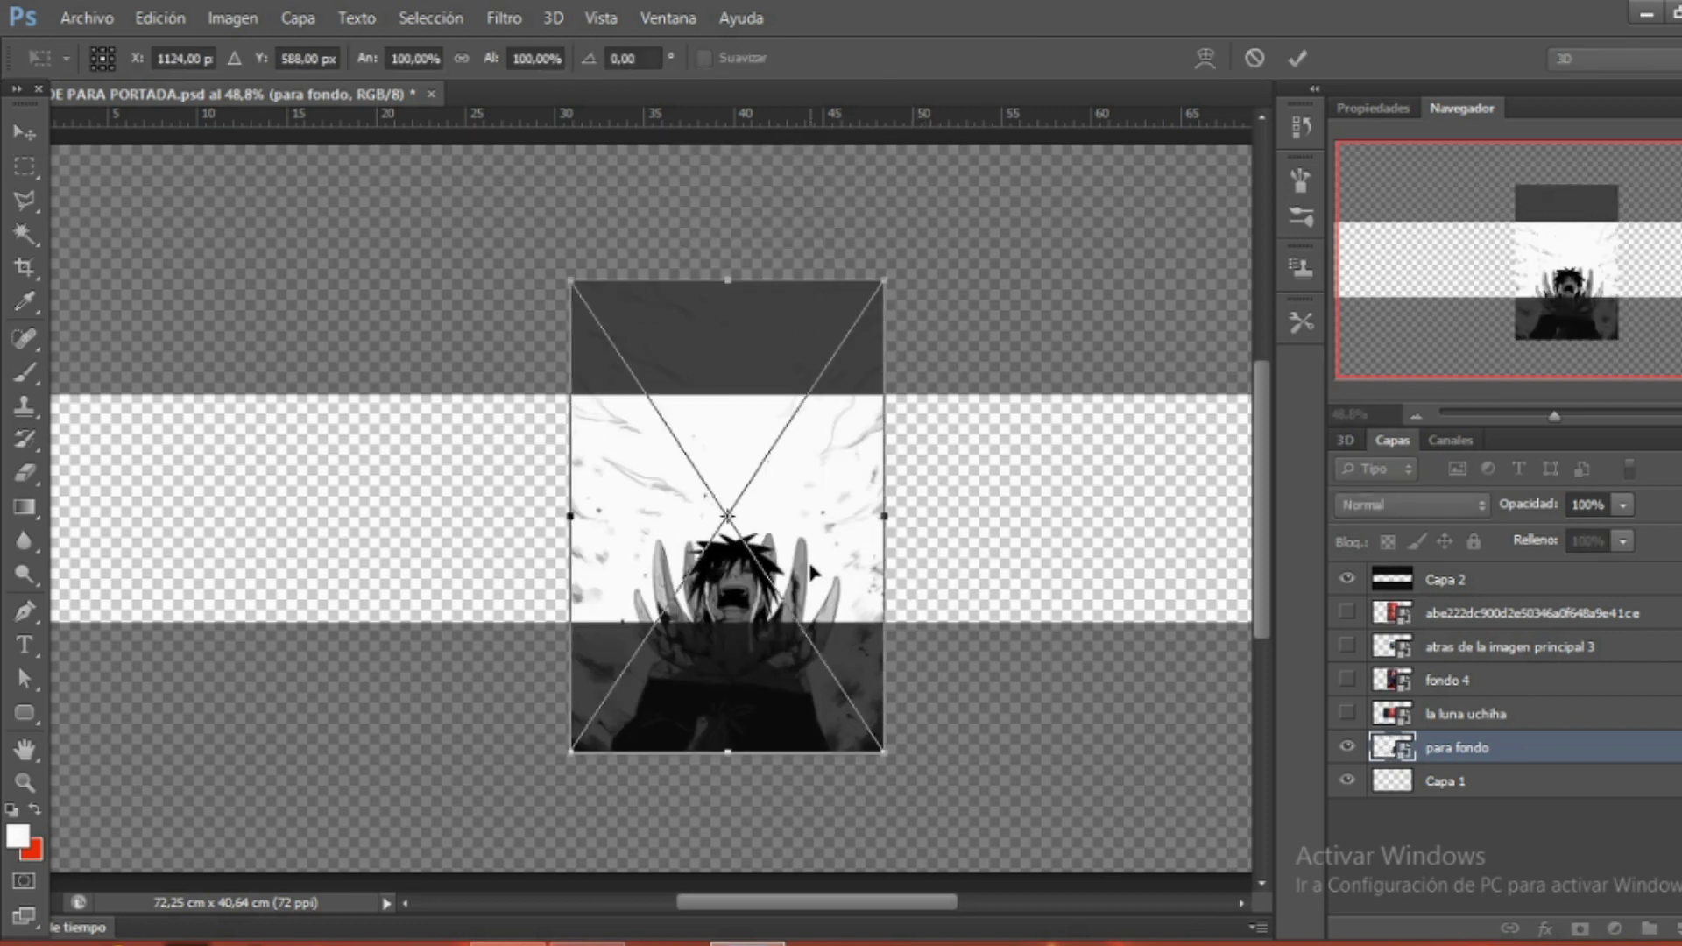
left_click_drag(799, 548, 828, 447)
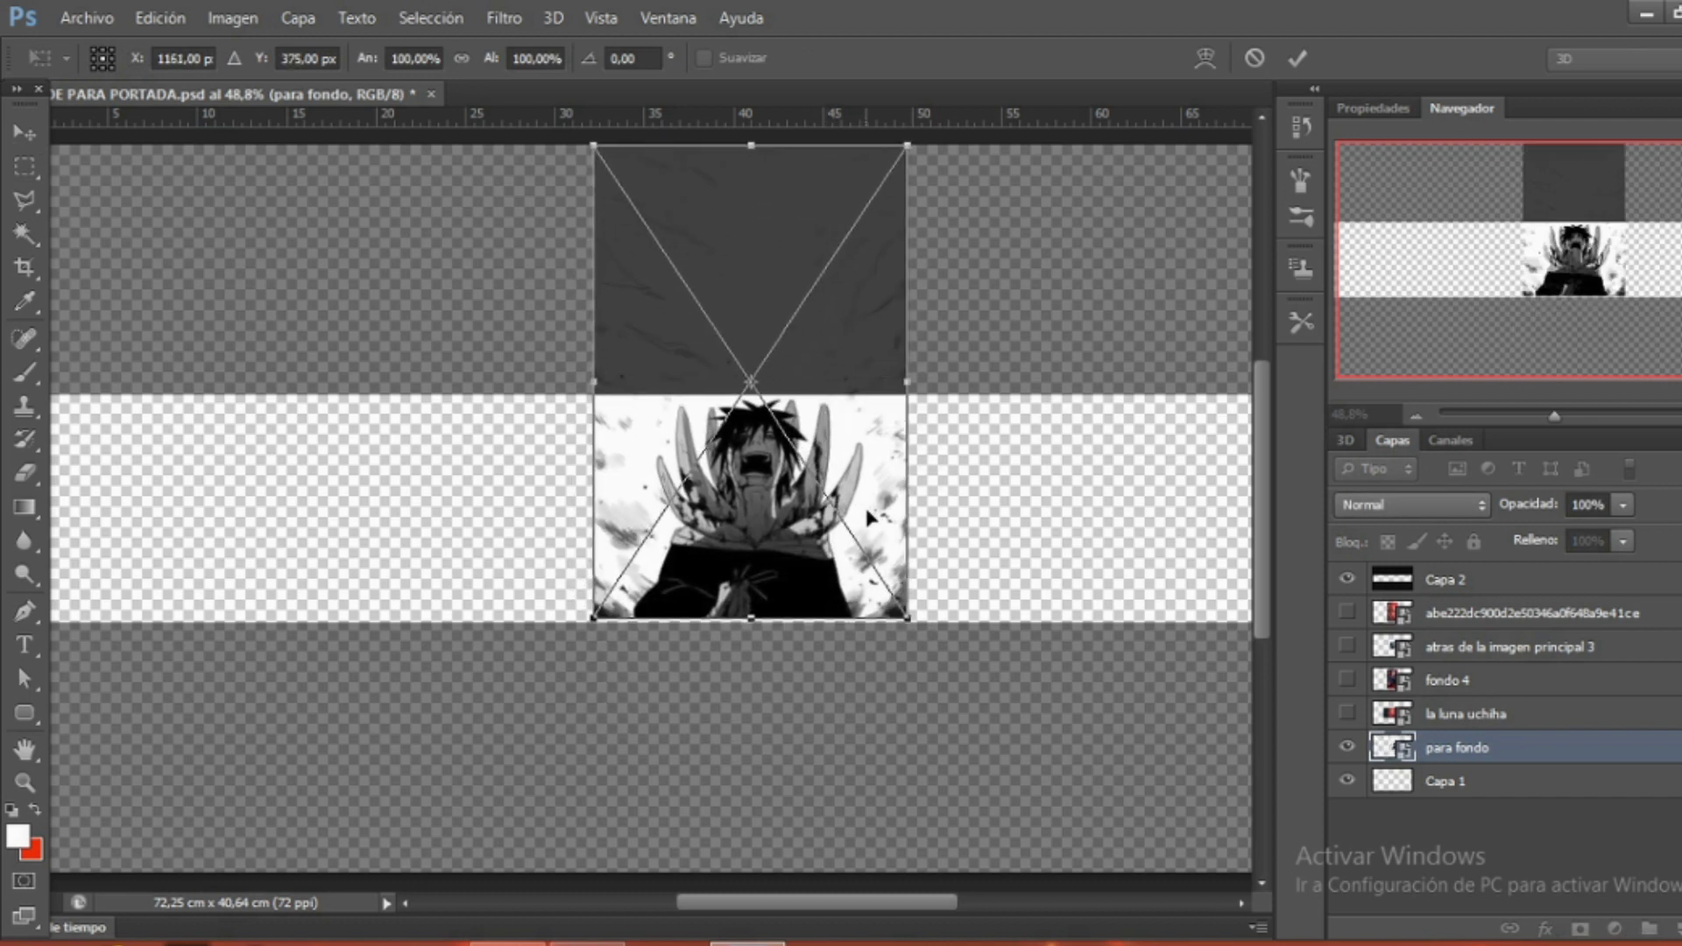
left_click_drag(894, 606, 968, 659)
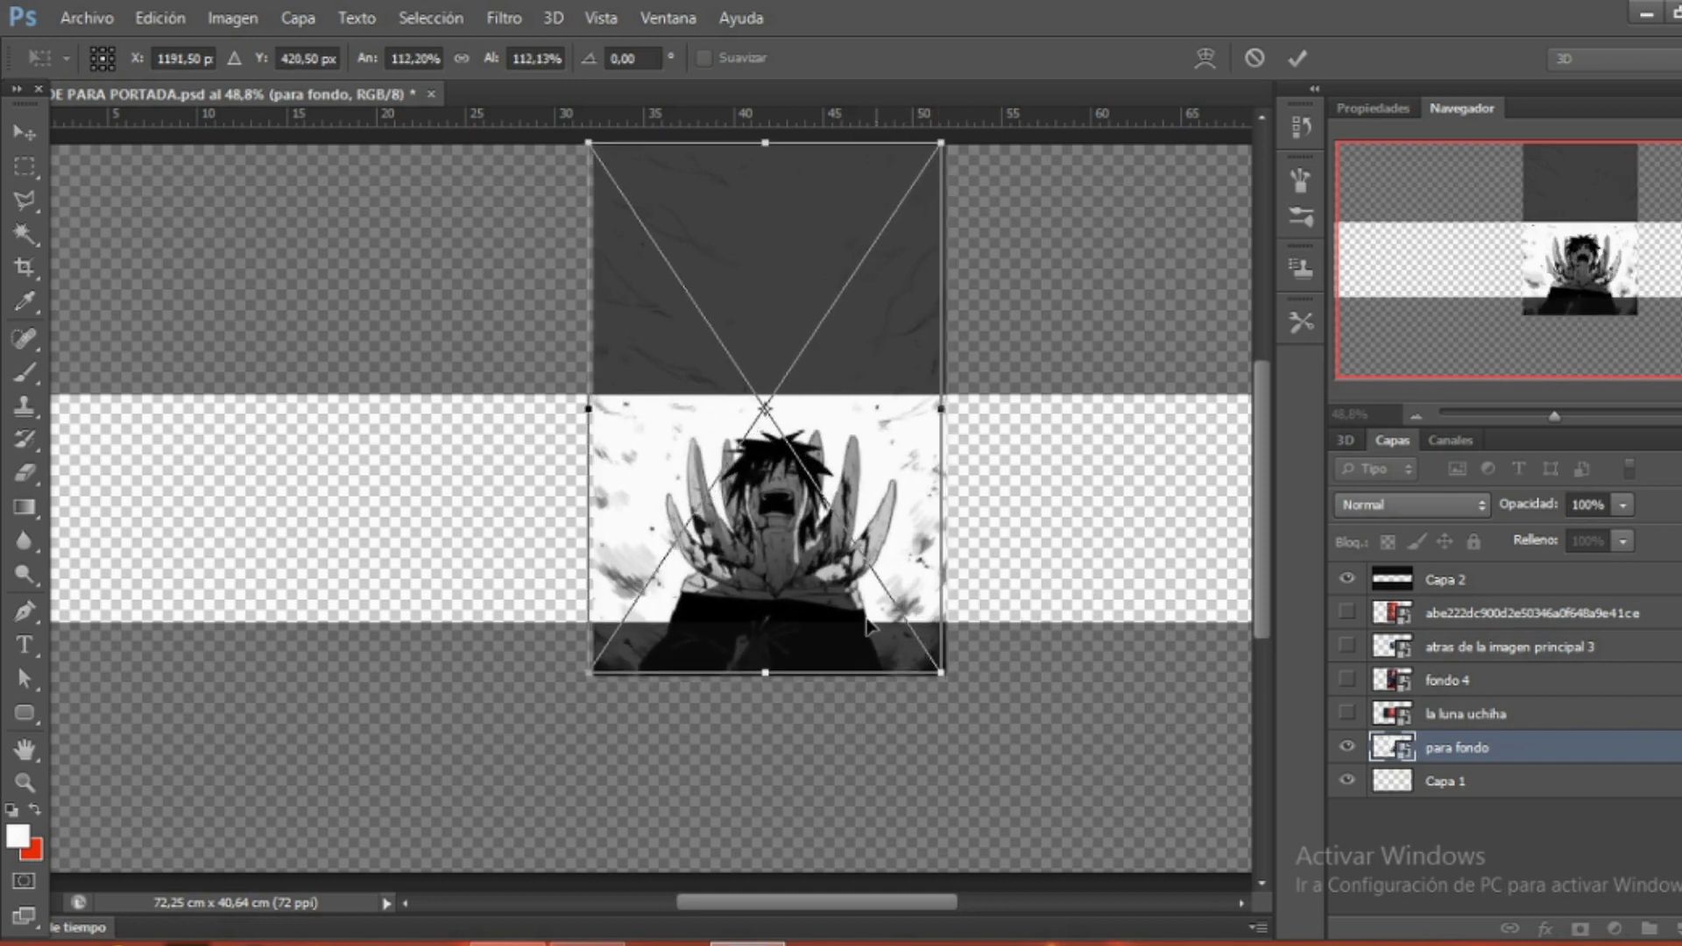
left_click_drag(884, 631, 874, 629)
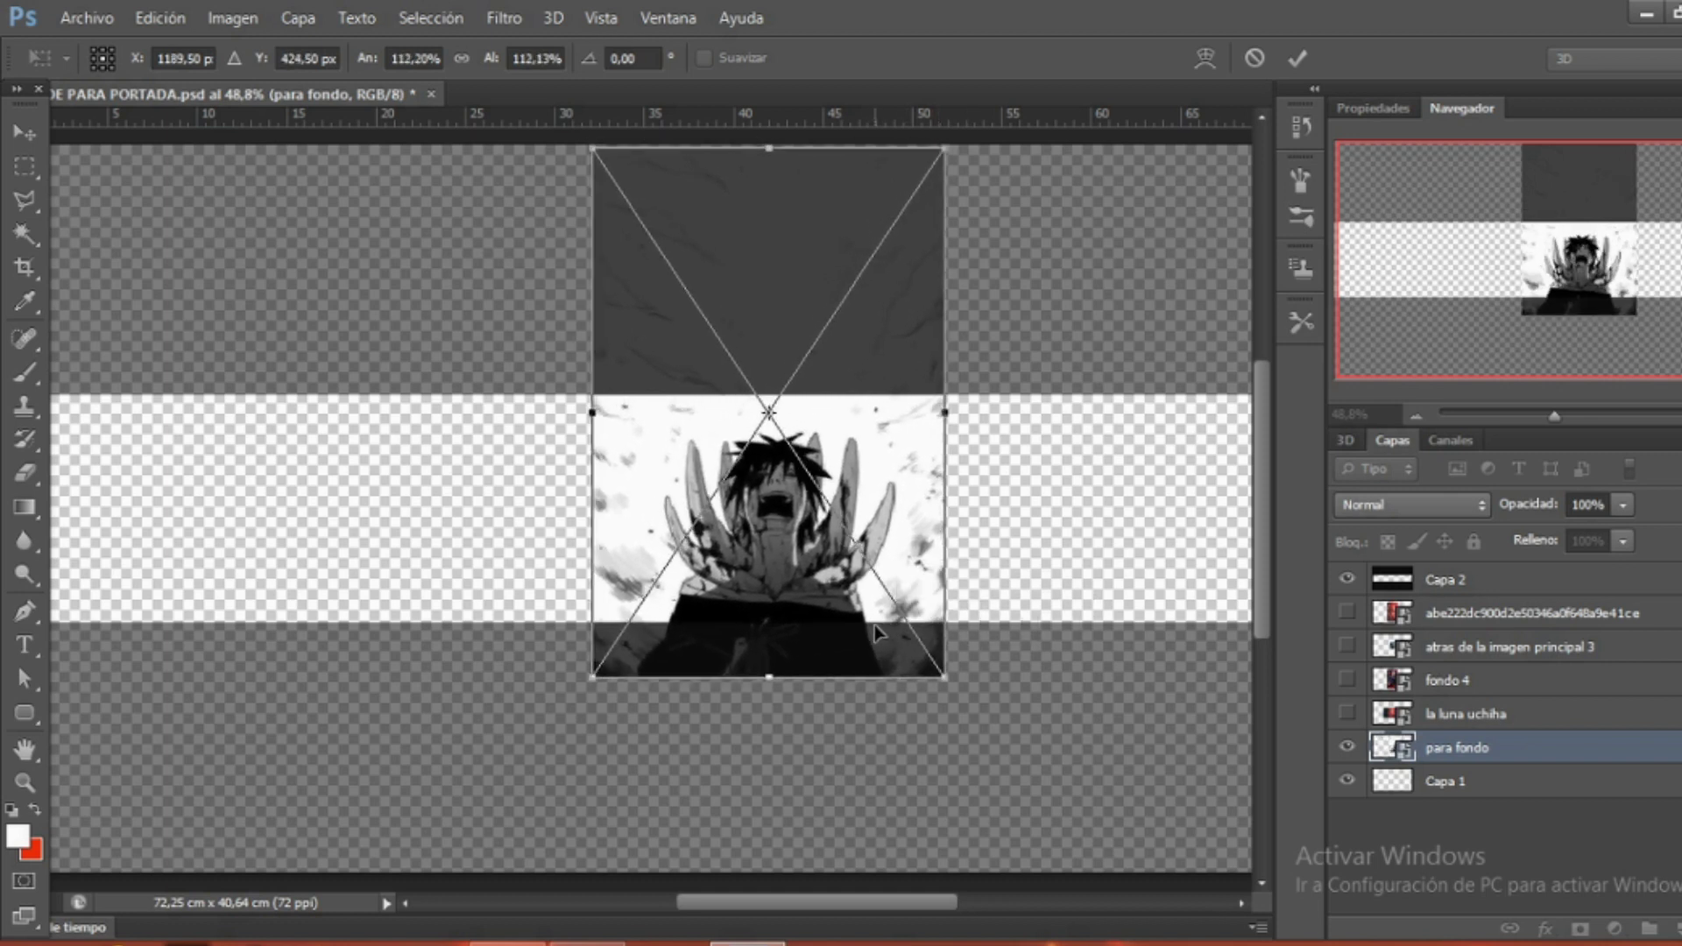
key("Return")
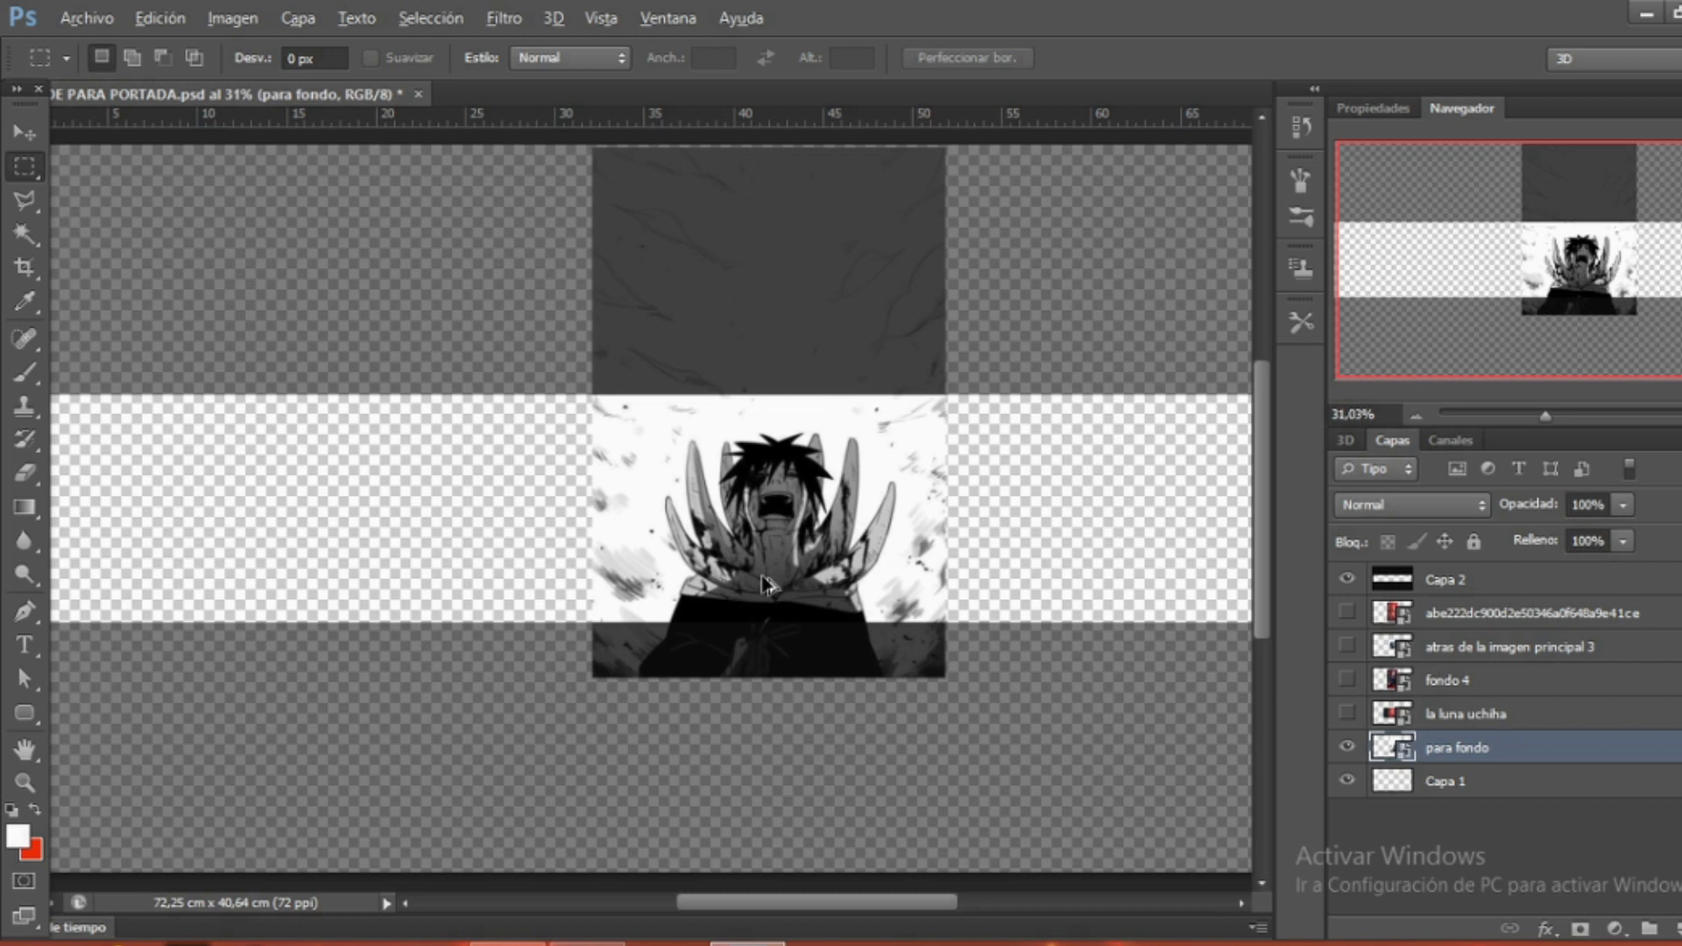
scroll(762, 543, "down", 2)
scroll(1093, 705, "up", 1)
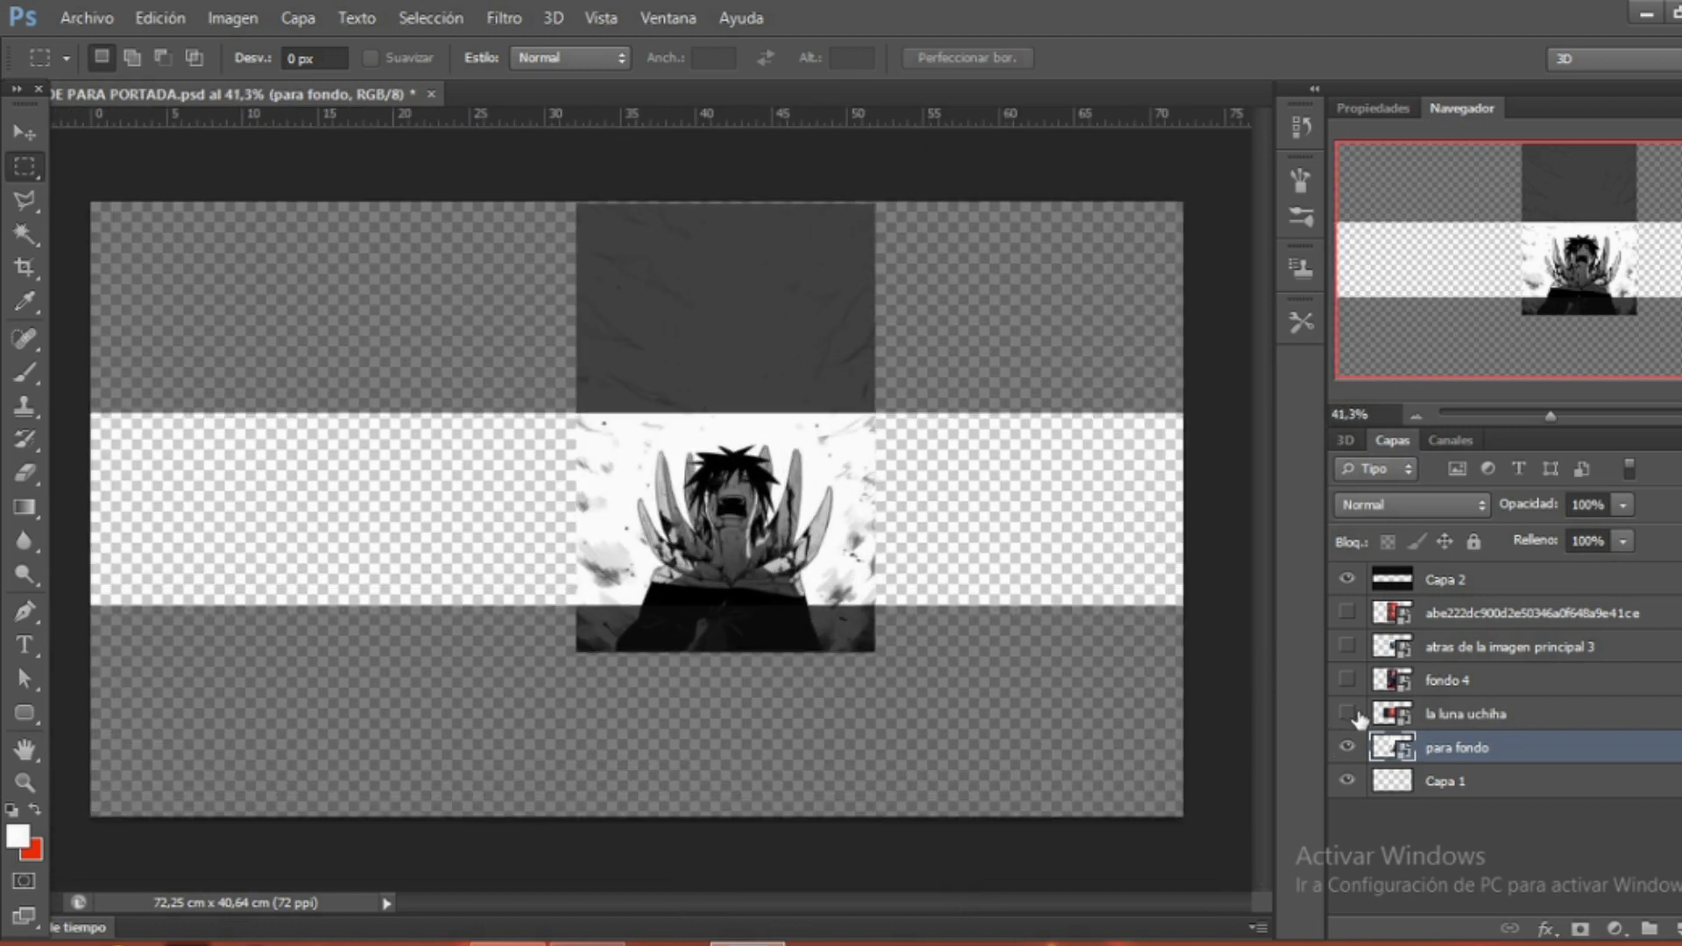
Show the la luna uchiha image behind the figure and slide it right with Free Transform.
left_click(1353, 714)
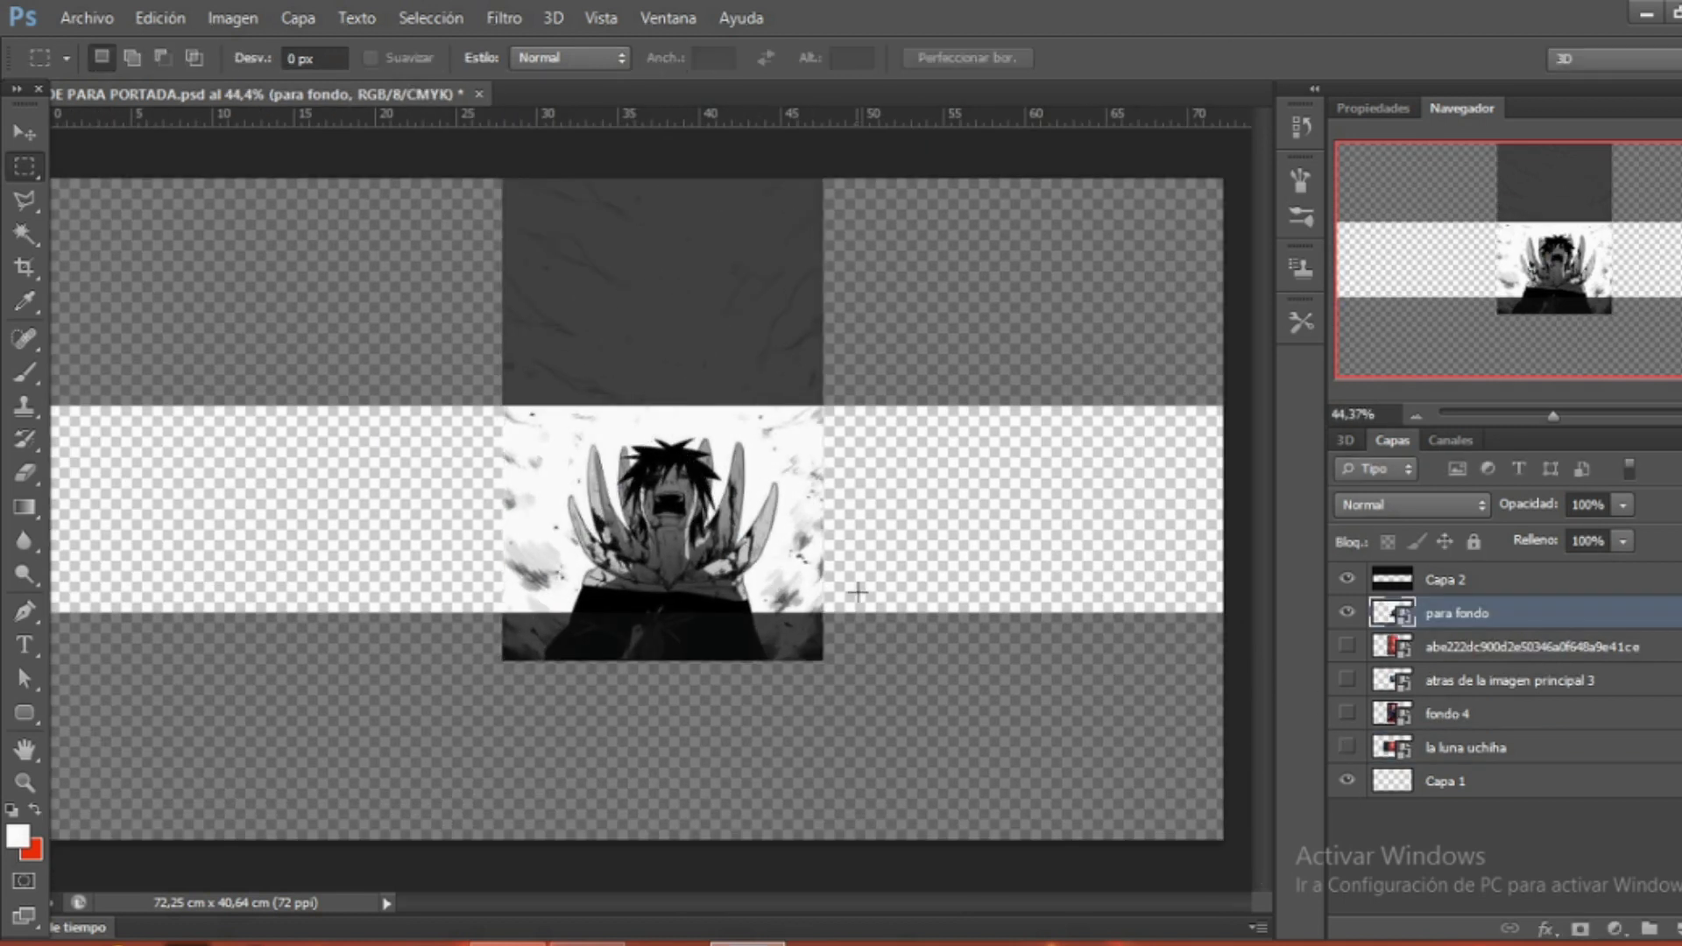
scroll(857, 593, "down", 1)
scroll(788, 570, "down", 1)
scroll(711, 647, "up", 1)
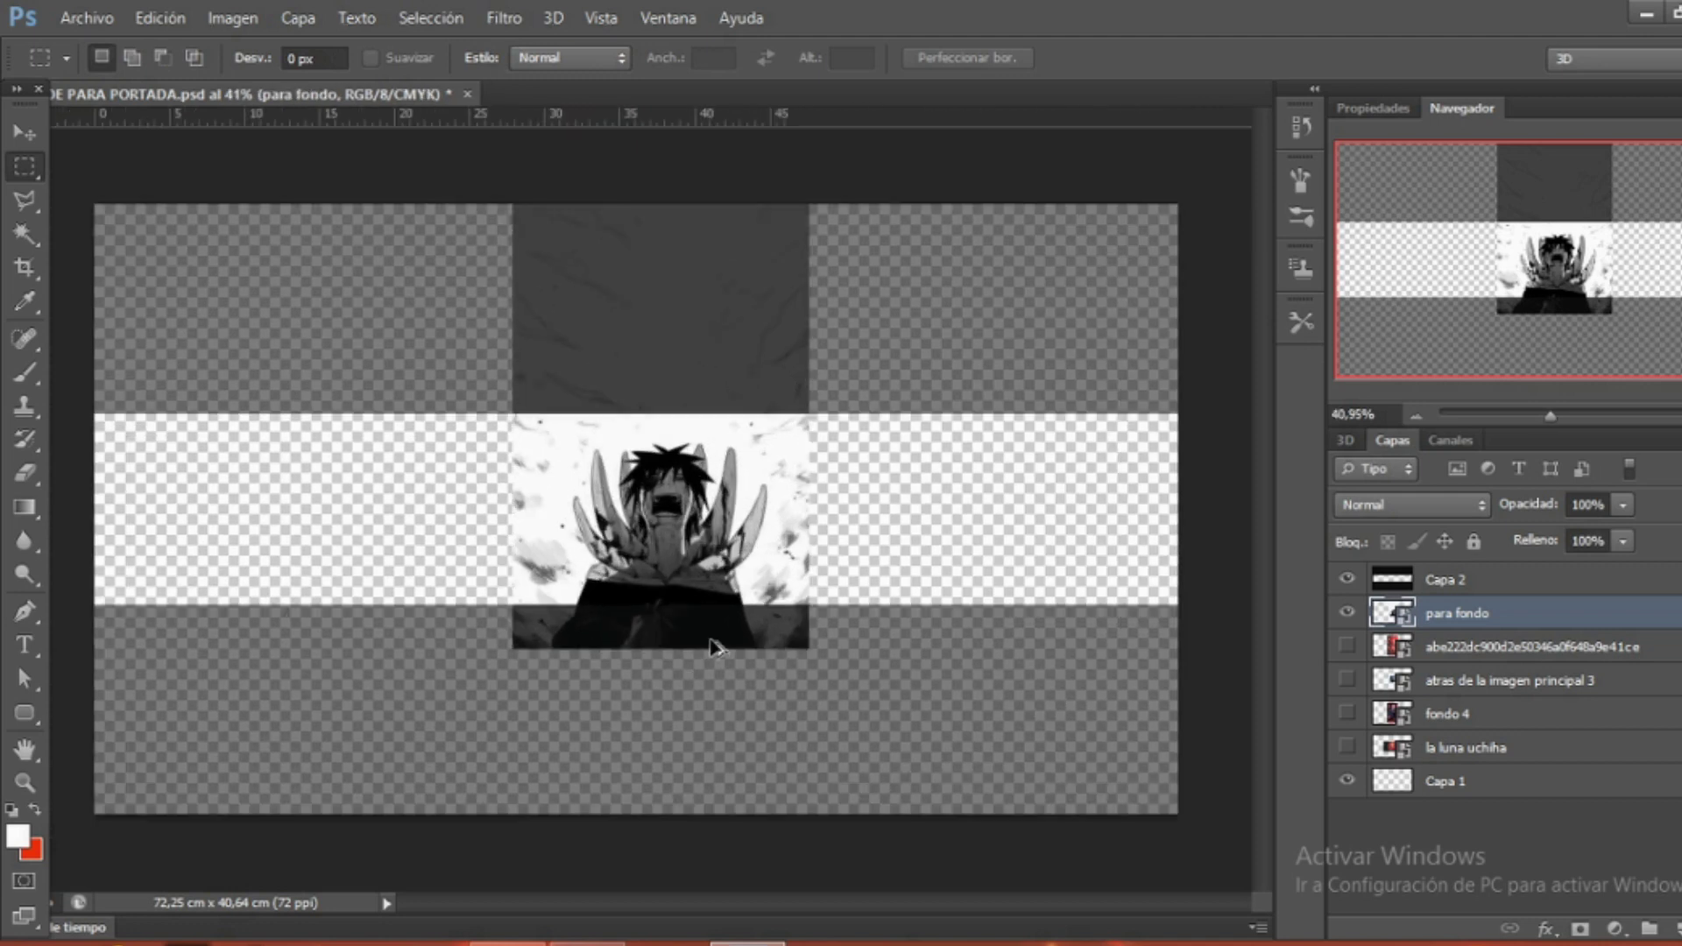
scroll(711, 646, "up", 1)
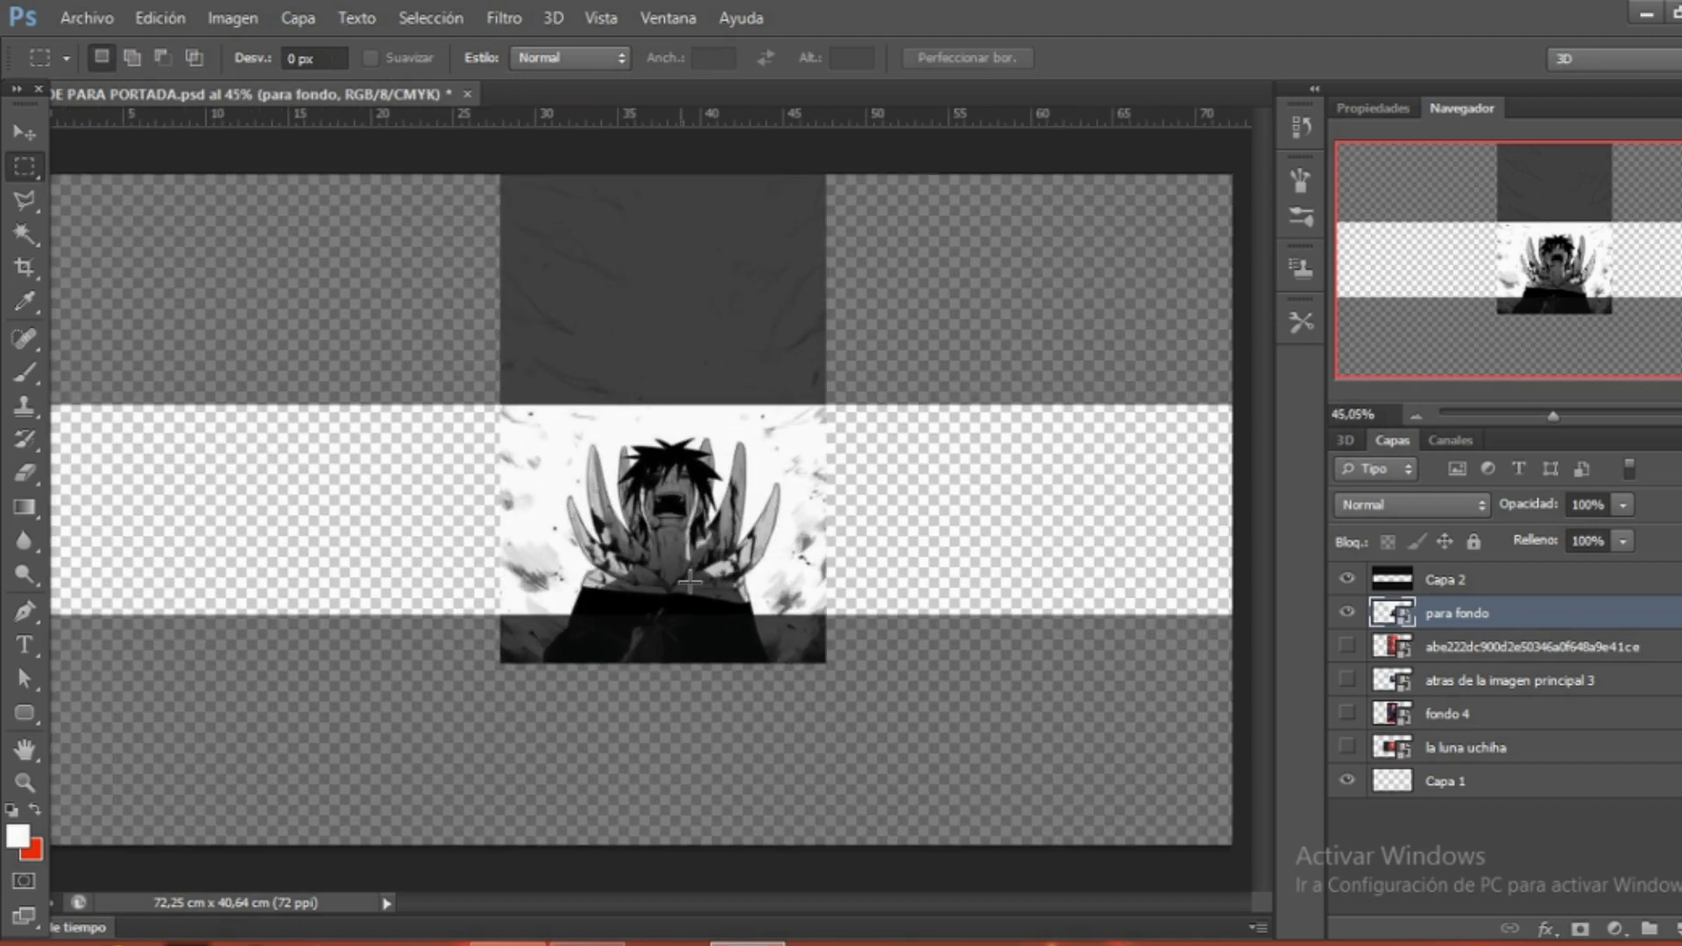
left_click(1347, 748)
left_click(1465, 755)
key("ctrl+t")
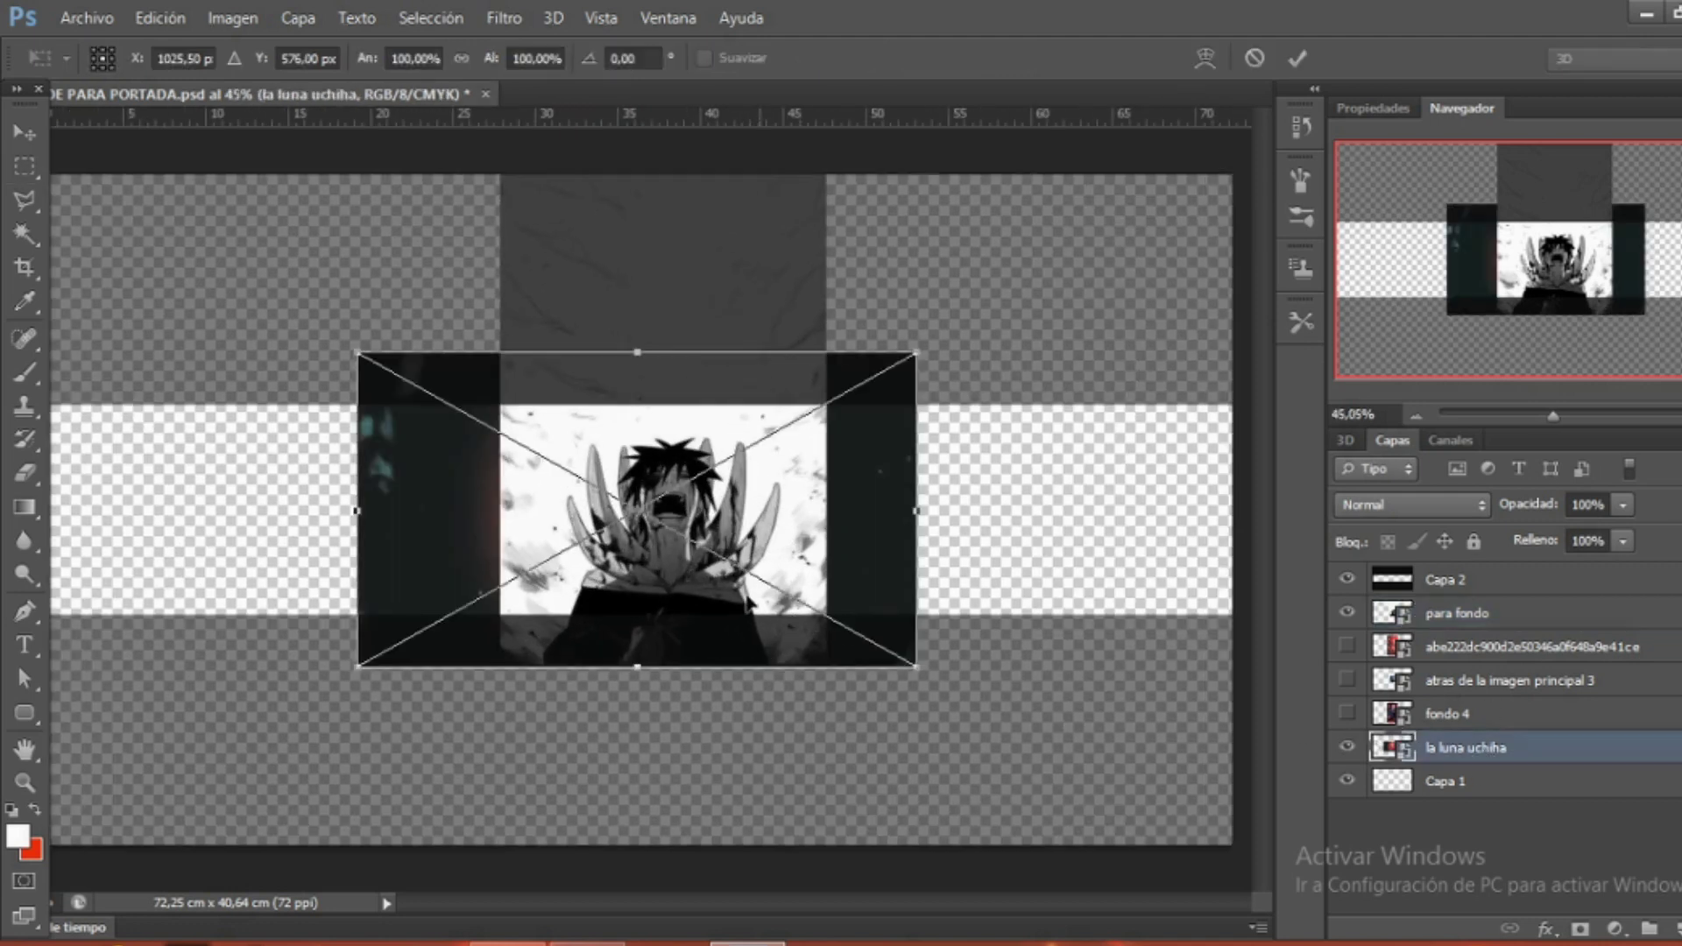
mouse_move(856, 552)
left_mouse_down()
mouse_move(1128, 545)
mouse_move(646, 540)
left_mouse_up()
Commit the moon image's position, then hide la luna uchiha and show fondo 4.
key("Return")
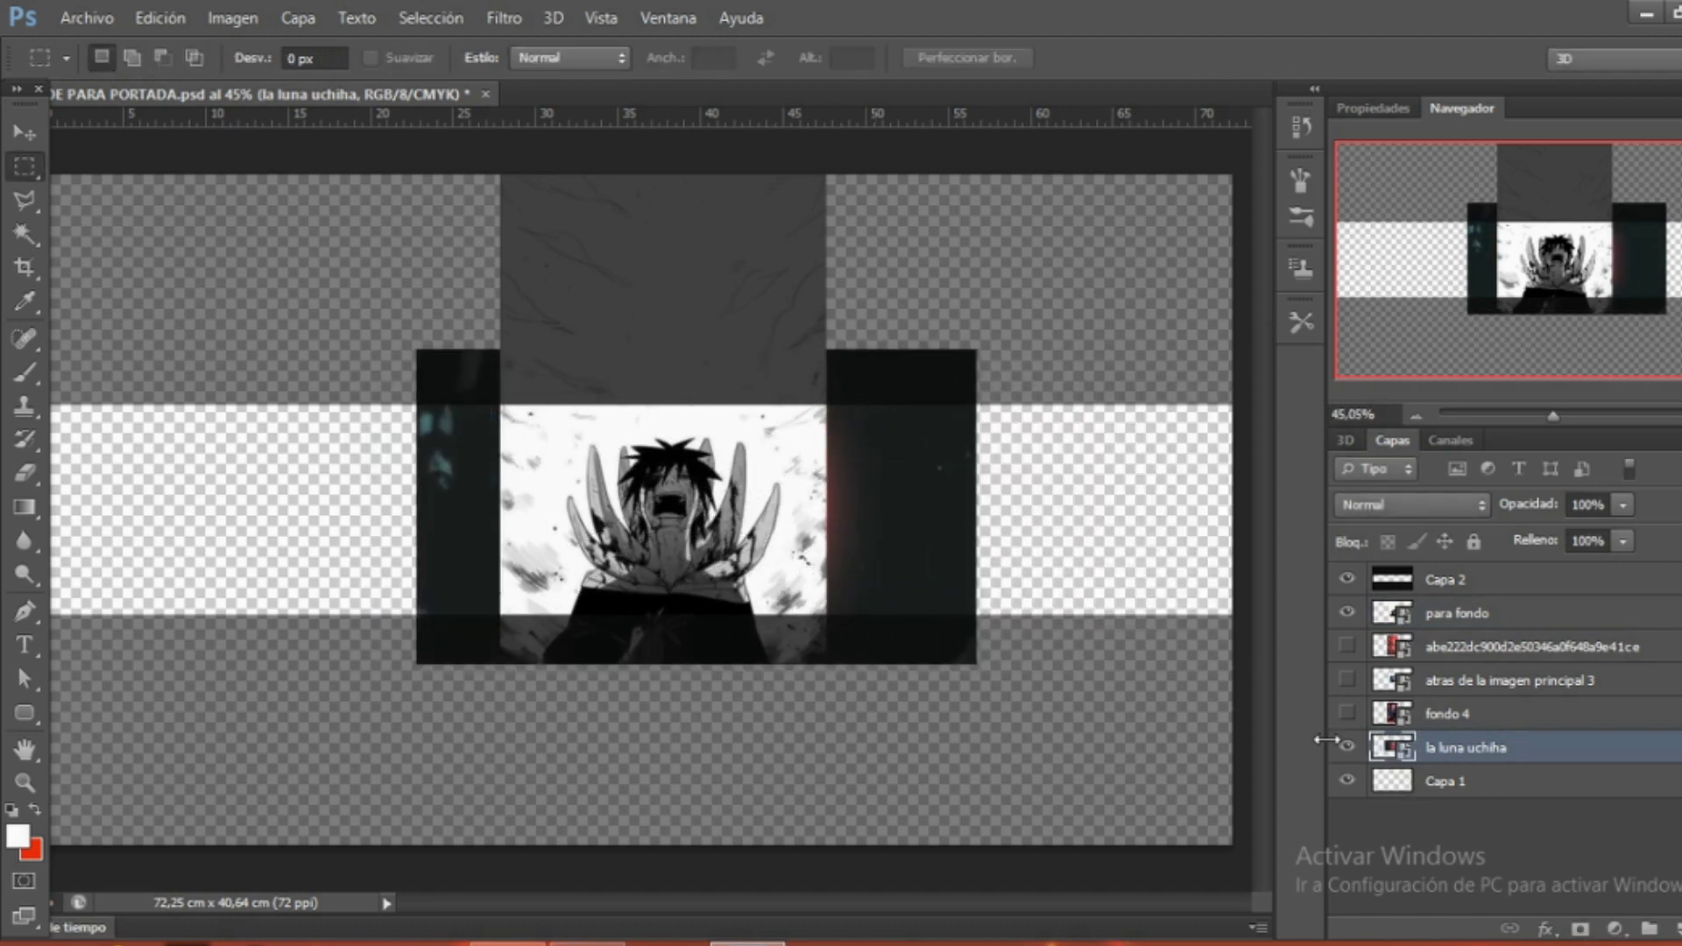
left_click(1346, 749)
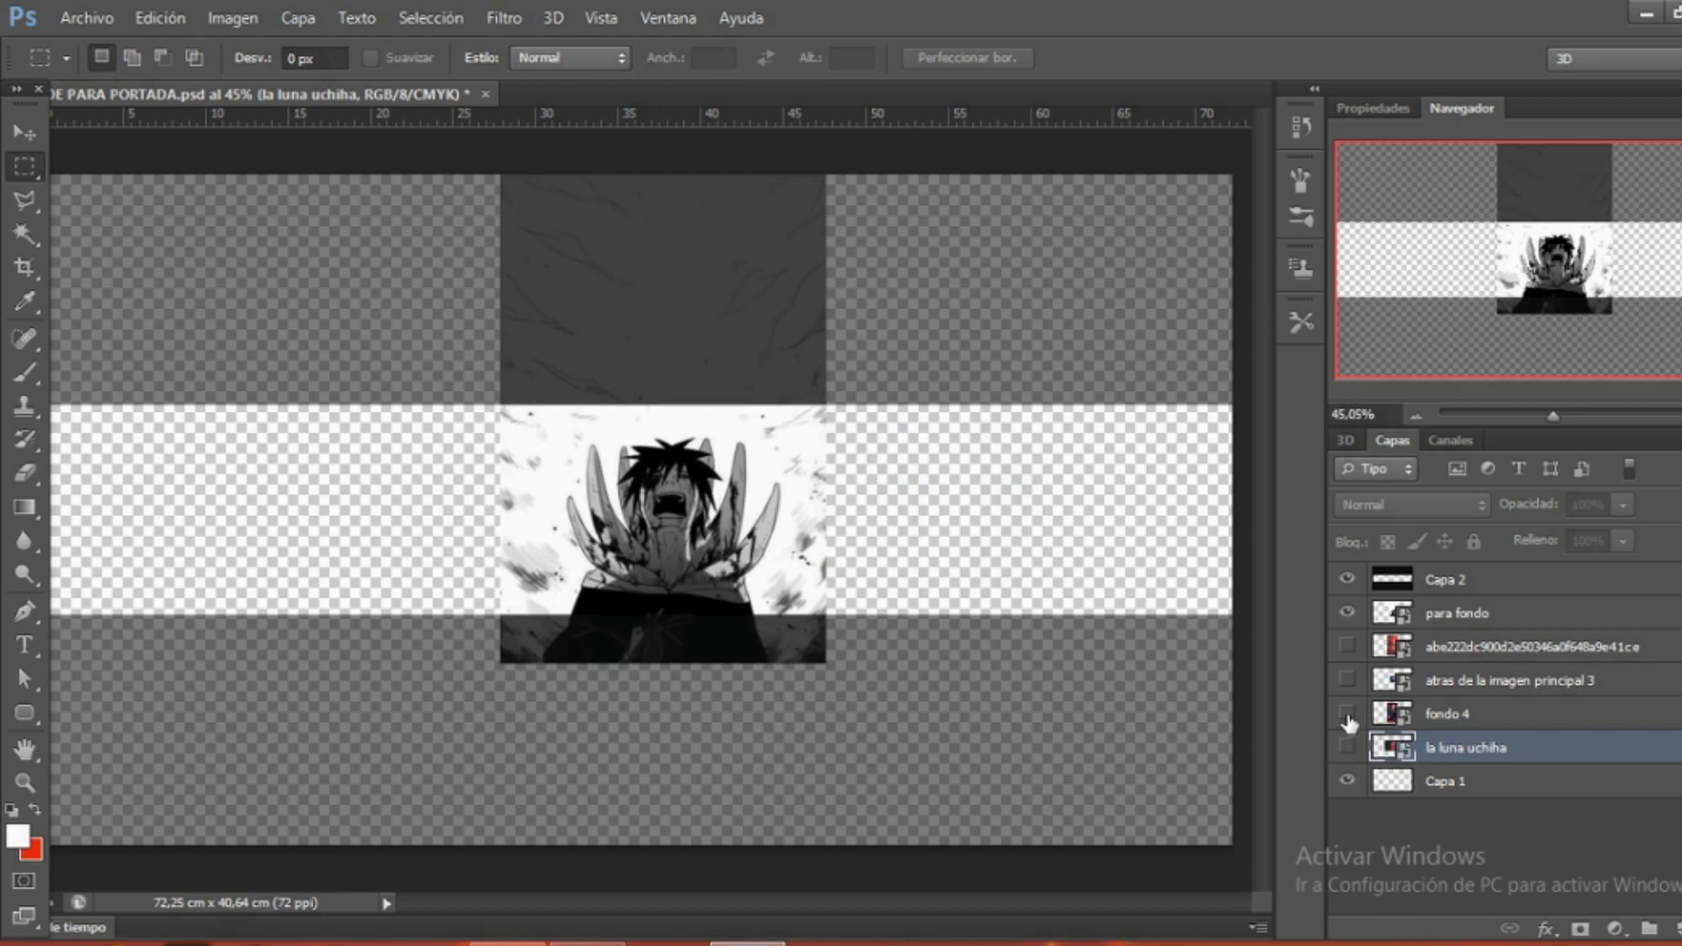
left_click(1347, 715)
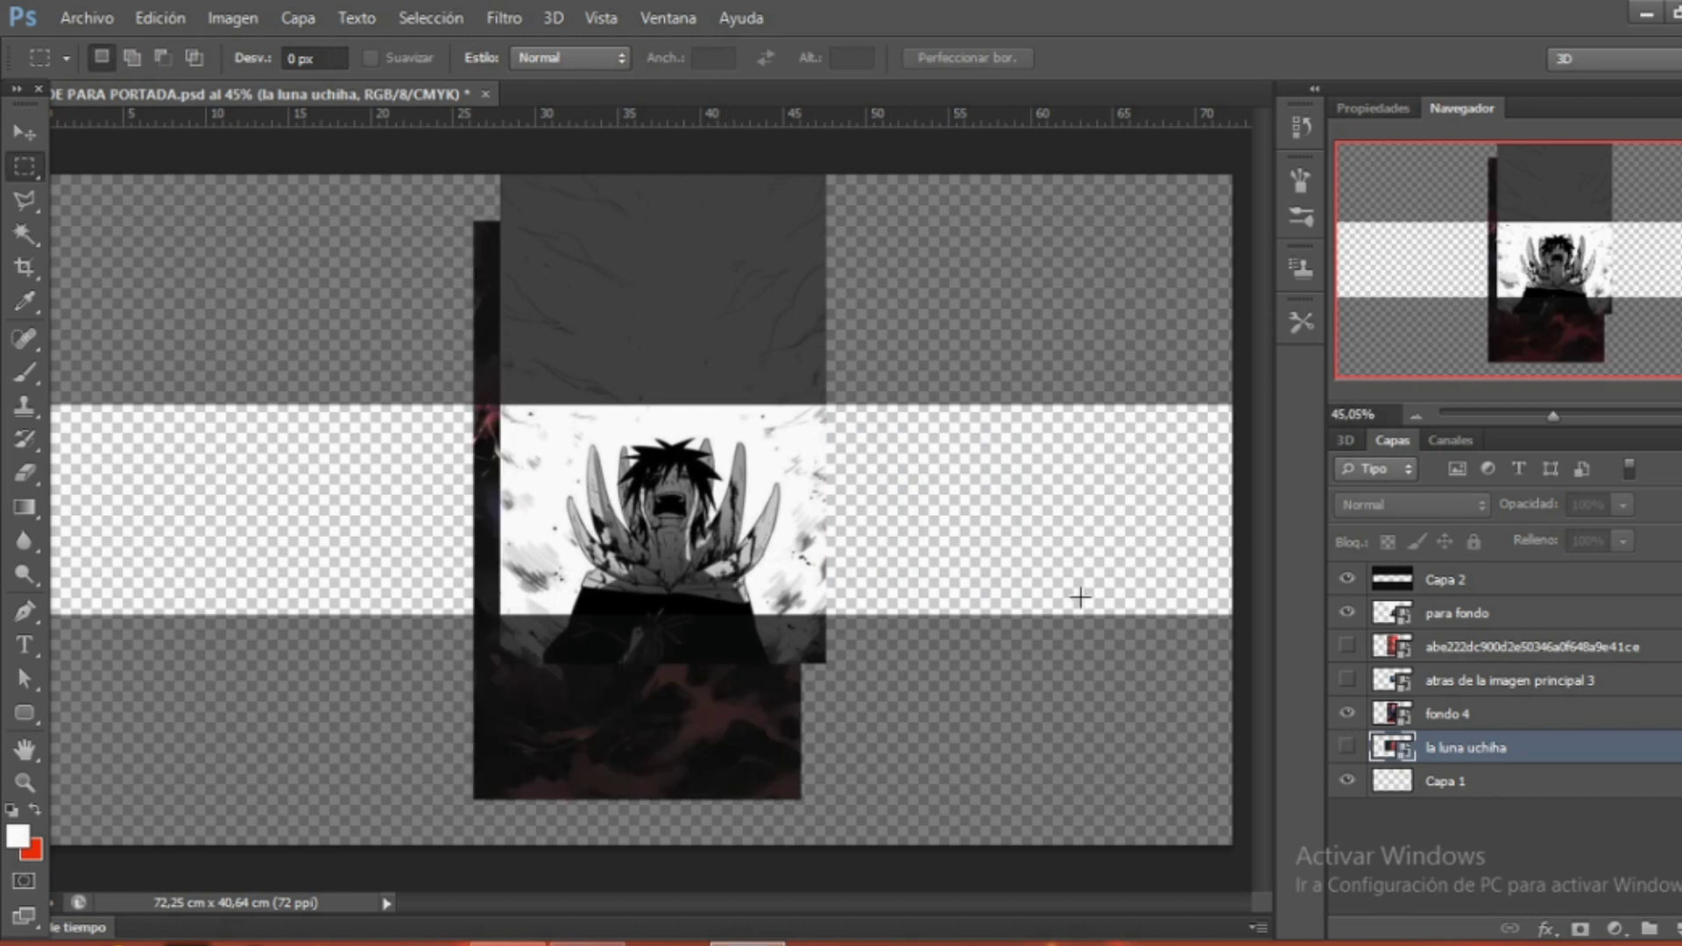
Move and slightly shrink fondo 4 so it fills the banner's left edge.
left_click(1434, 714)
key("ctrl+t")
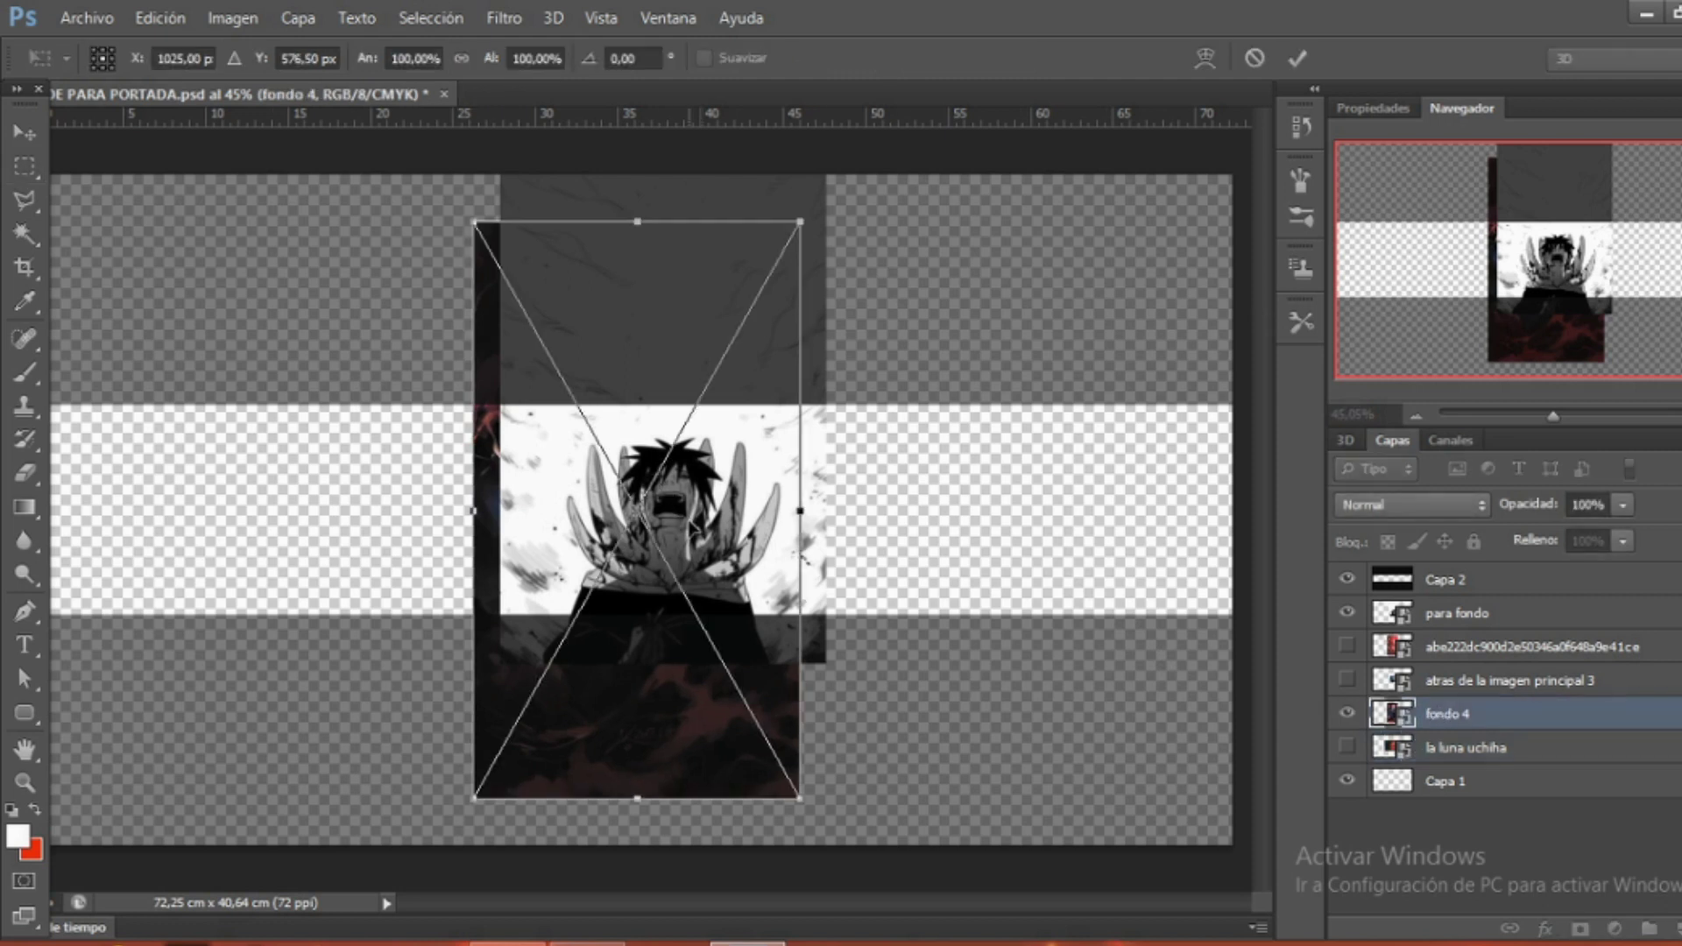
scroll(697, 517, "down", 1)
mouse_move(702, 522)
left_mouse_down()
mouse_move(332, 603)
mouse_move(309, 642)
left_mouse_up()
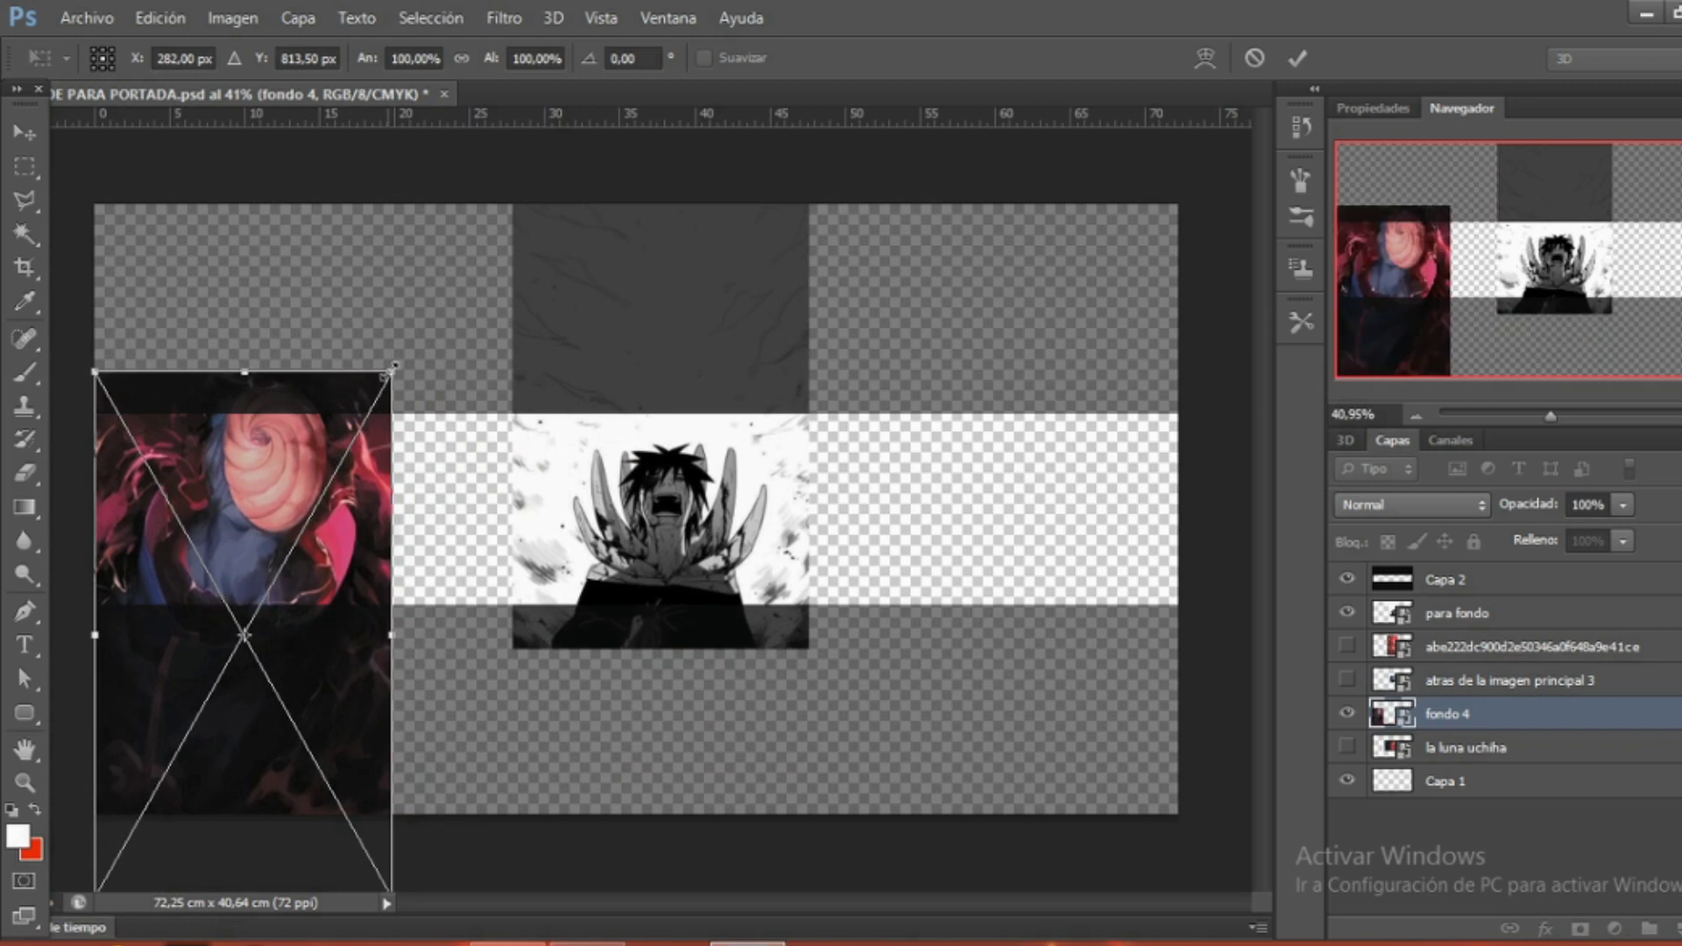
mouse_move(394, 369)
left_mouse_down()
mouse_move(328, 490)
mouse_move(307, 453)
left_mouse_up()
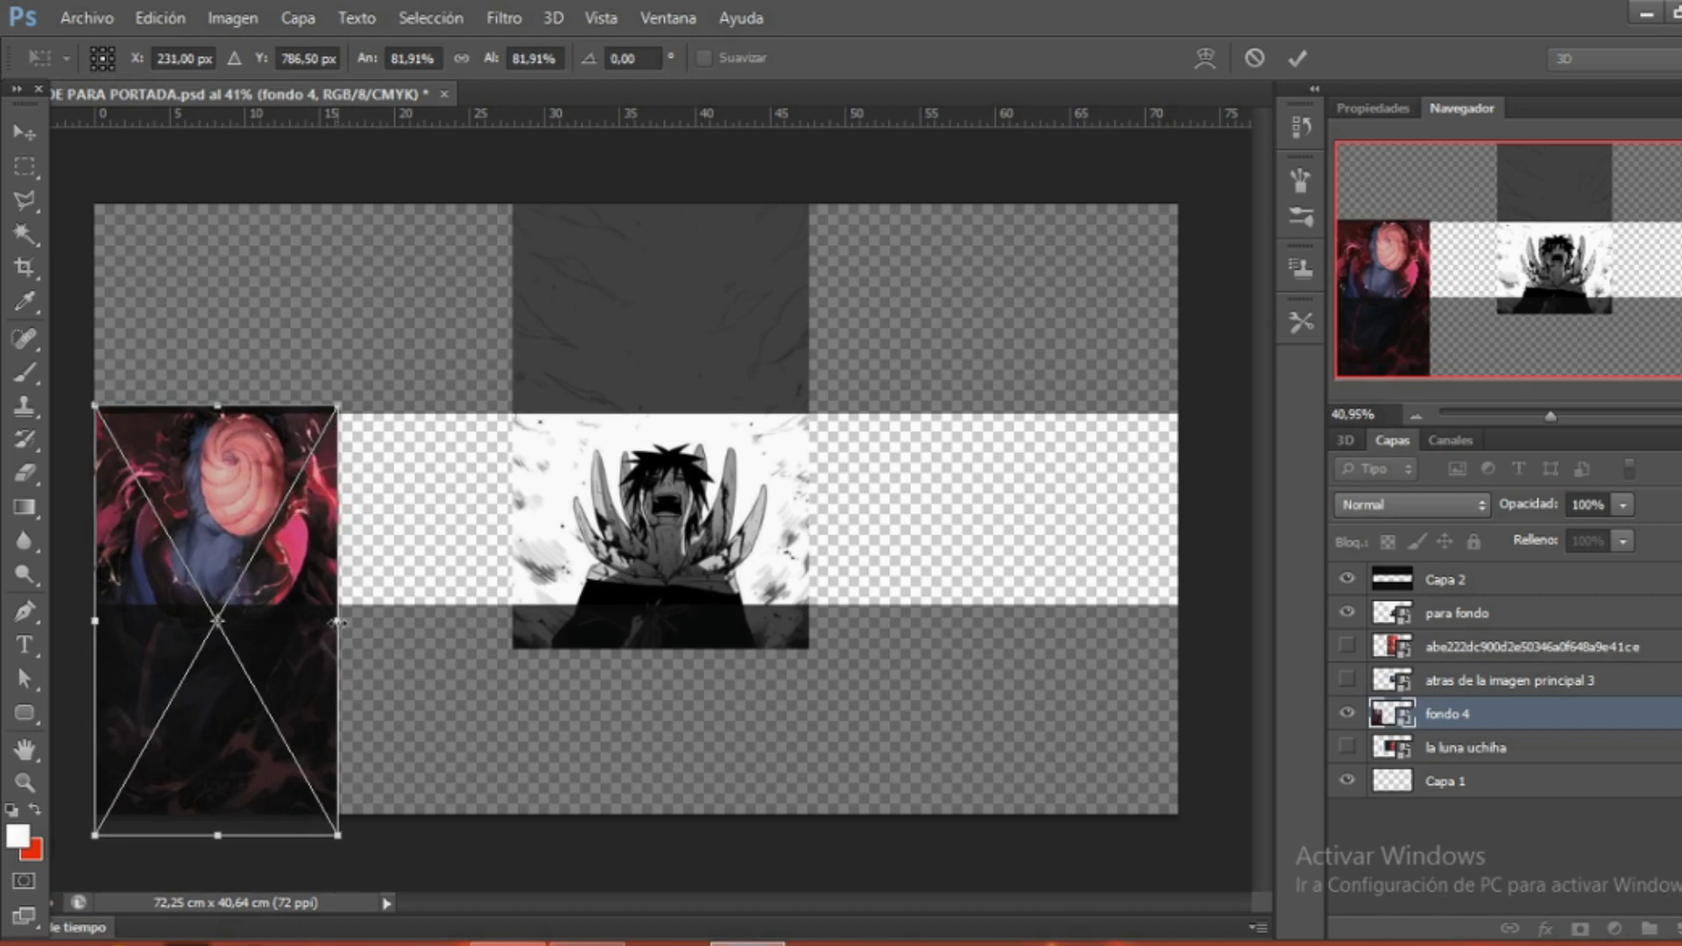
left_click_drag(340, 620, 344, 620)
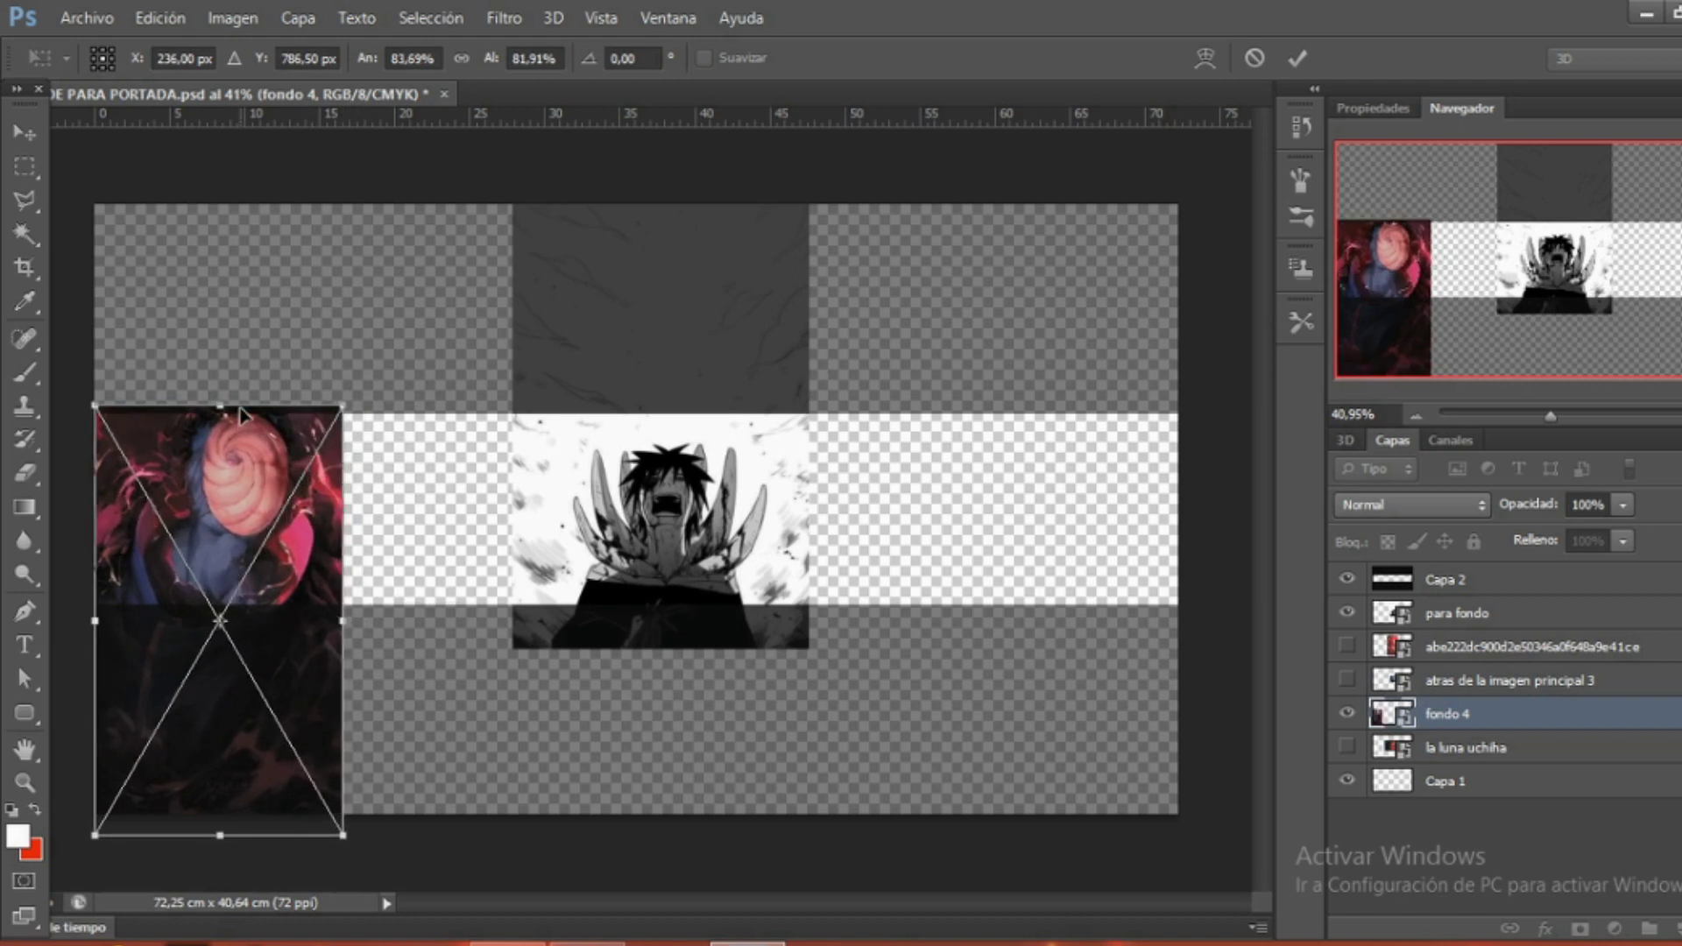
left_click_drag(226, 404, 226, 402)
mouse_move(354, 385)
left_mouse_down()
mouse_move(372, 377)
mouse_move(343, 429)
left_mouse_up()
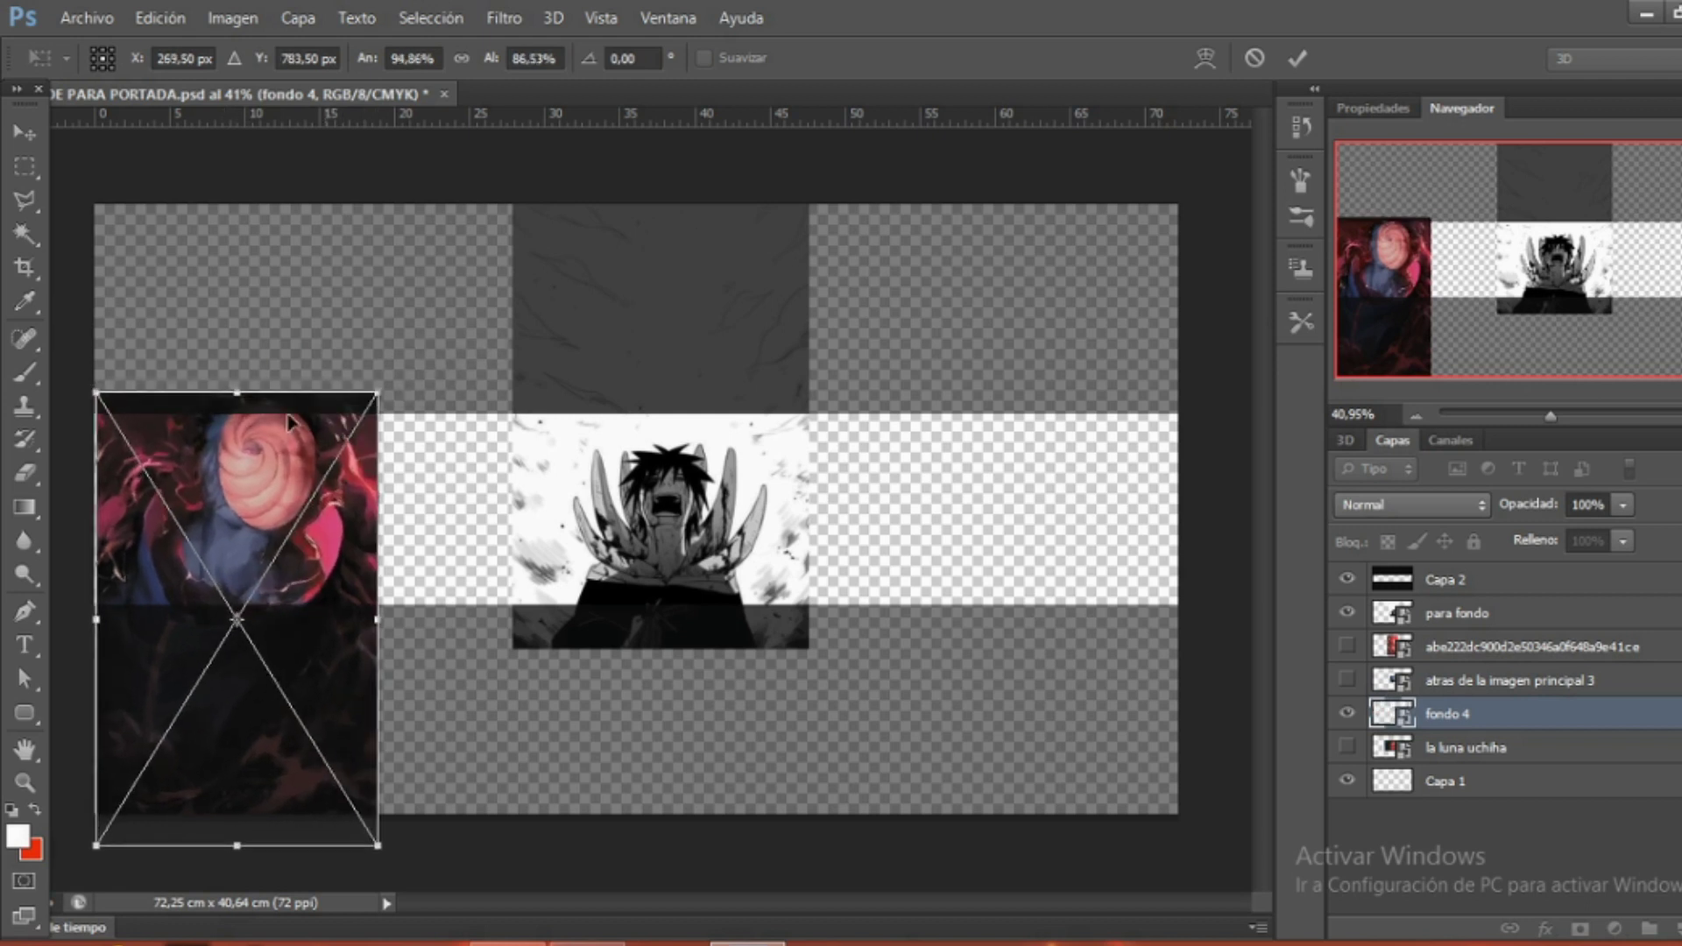
left_click_drag(378, 615, 360, 610)
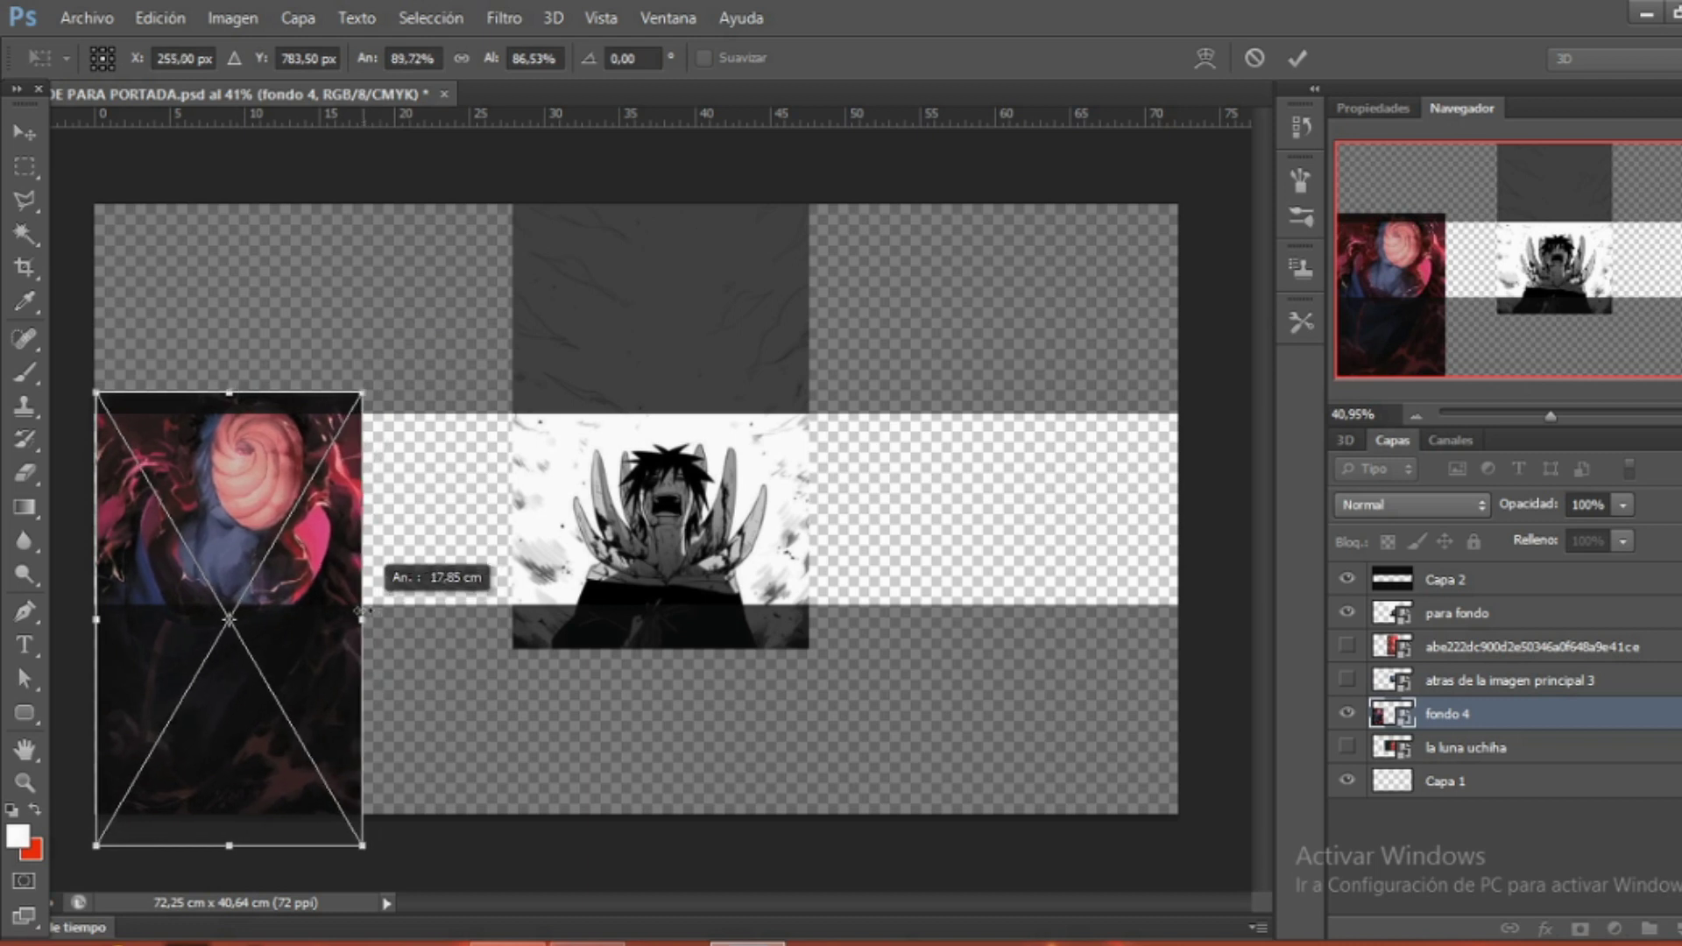
key("Return")
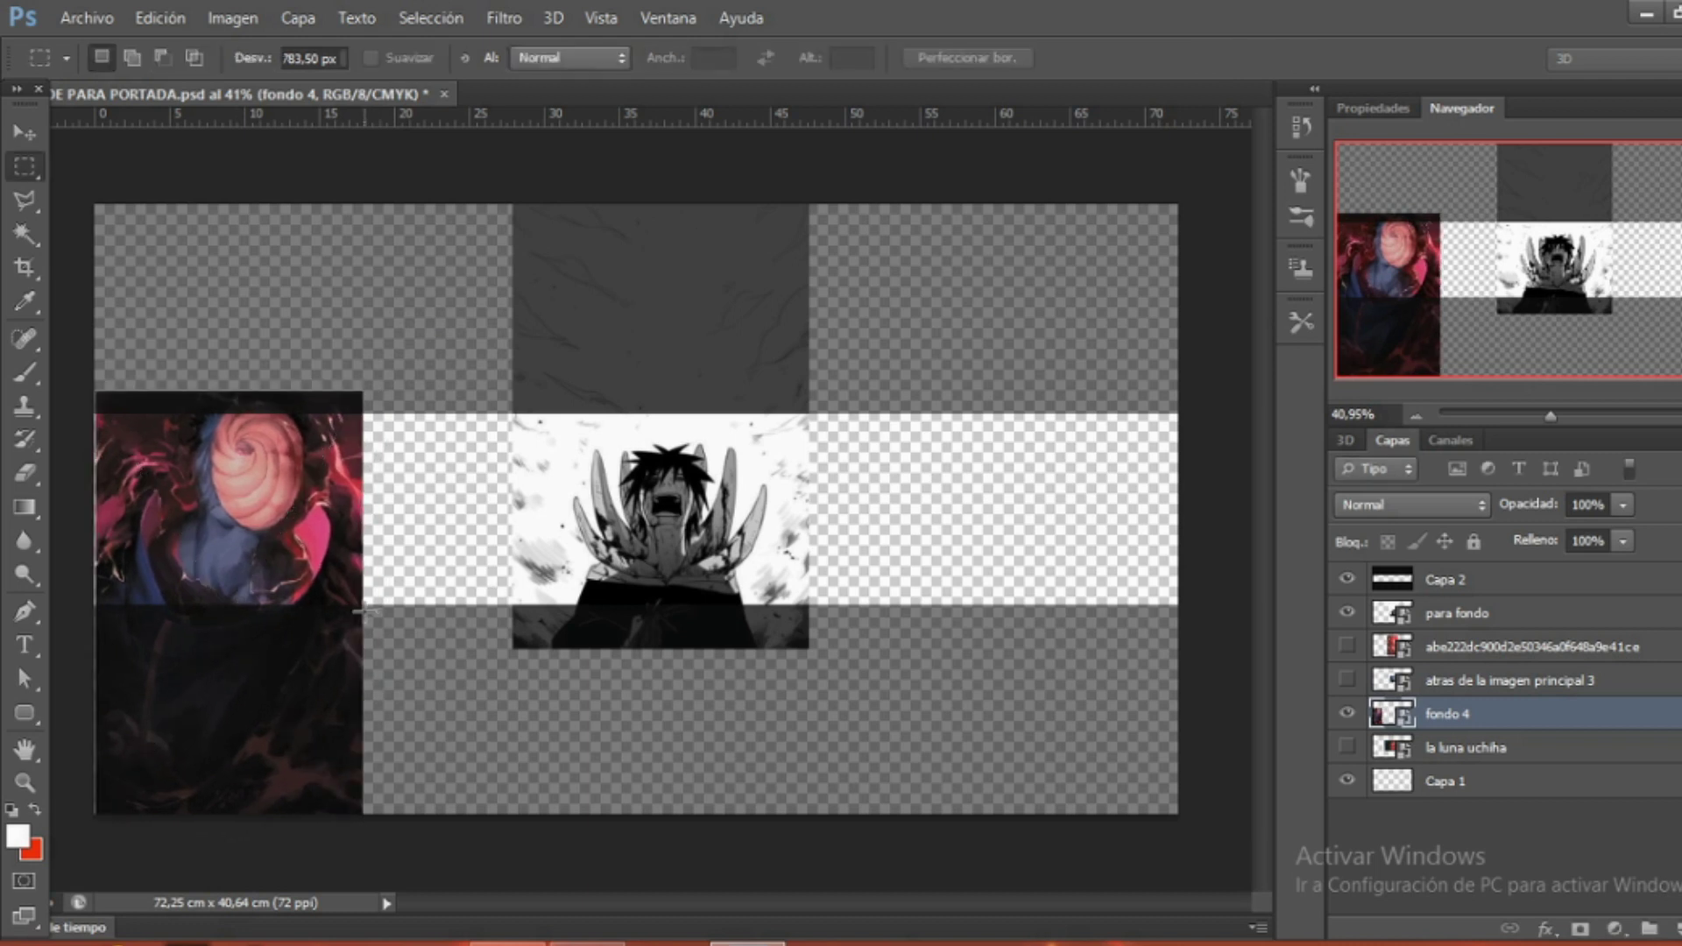
Nudge fondo 4 slightly left, then select the atras de la imagen principal 3 layer.
key("e")
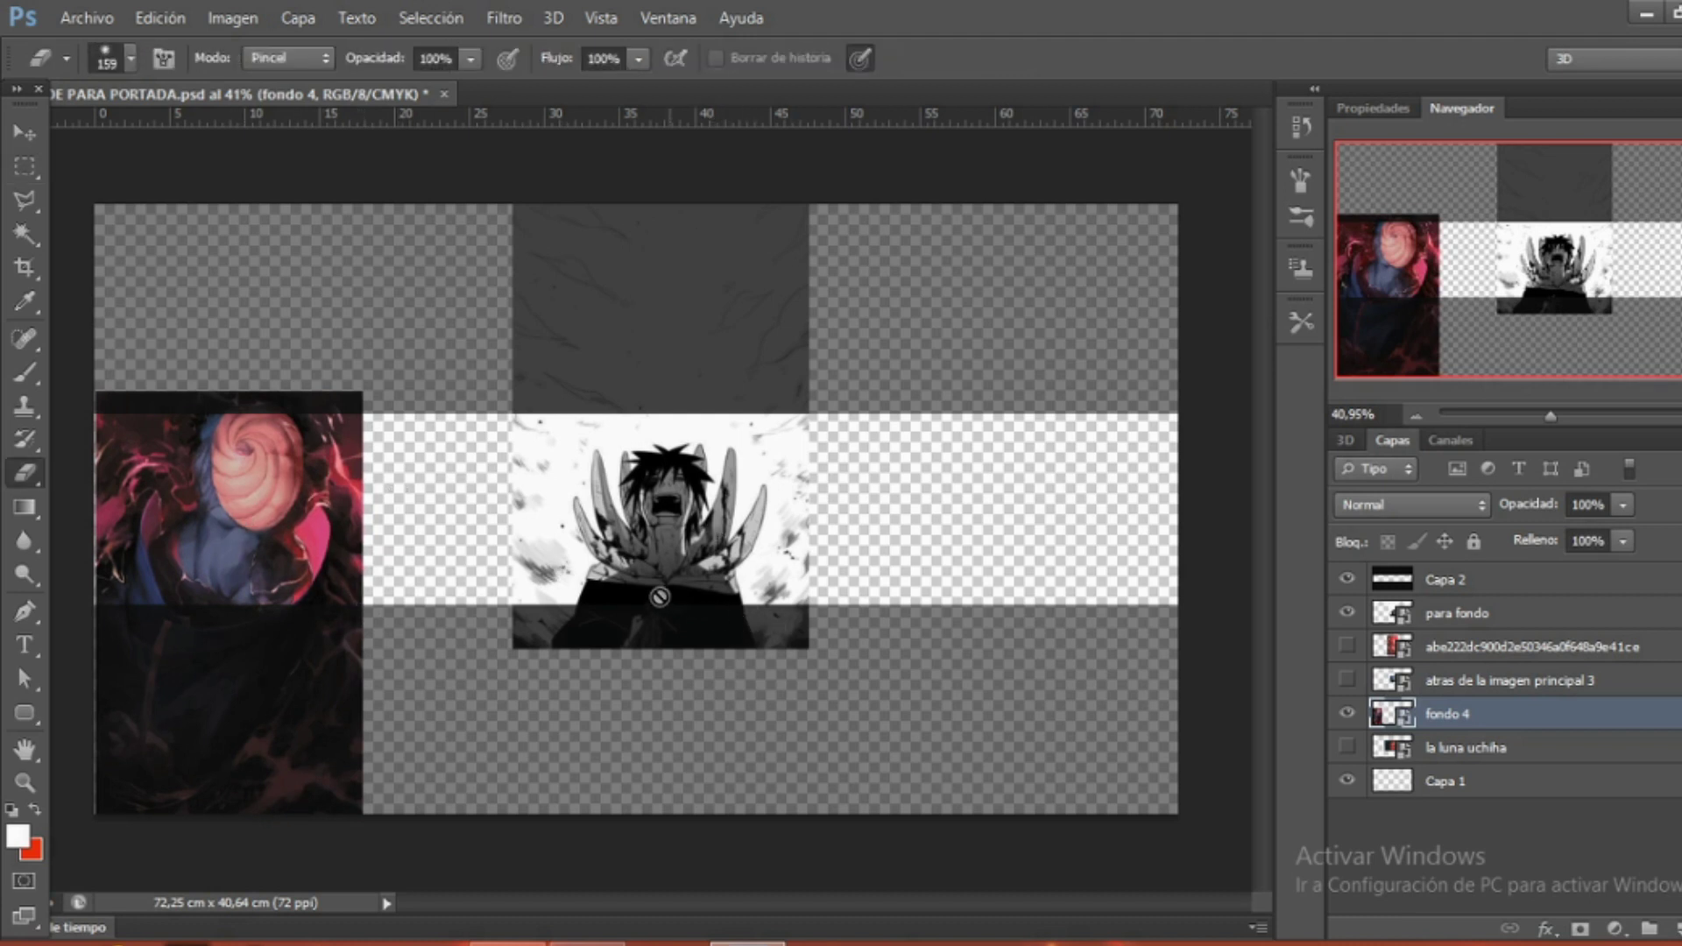
key("ctrl+t")
left_click_drag(350, 582, 347, 583)
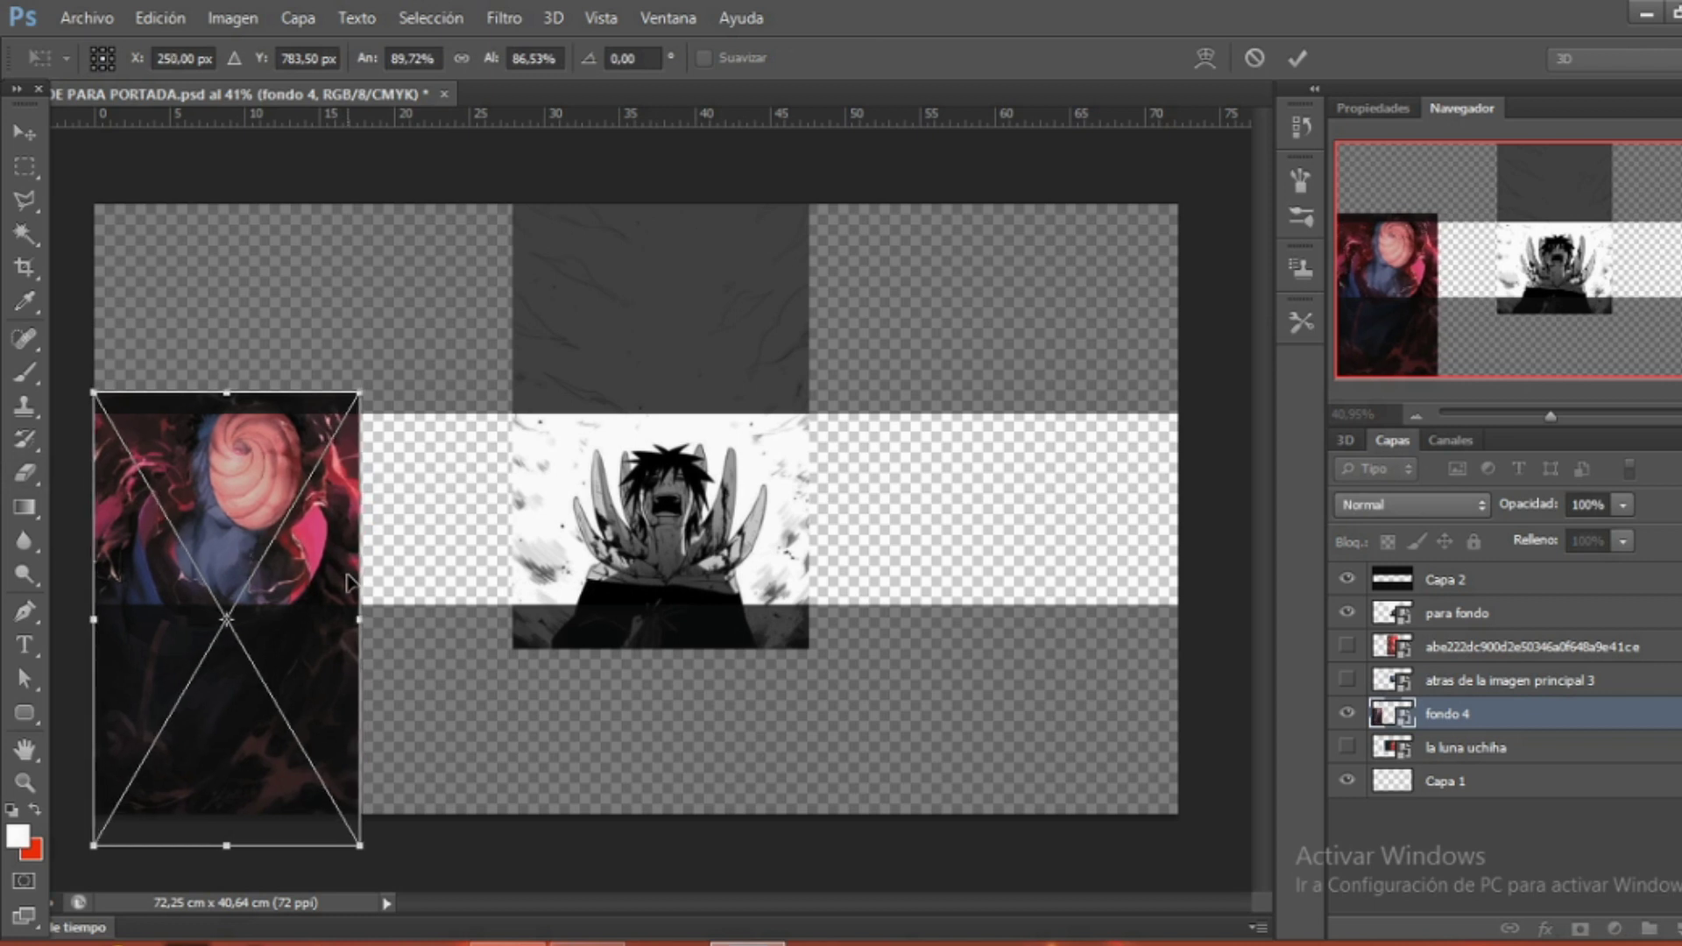
key("Return")
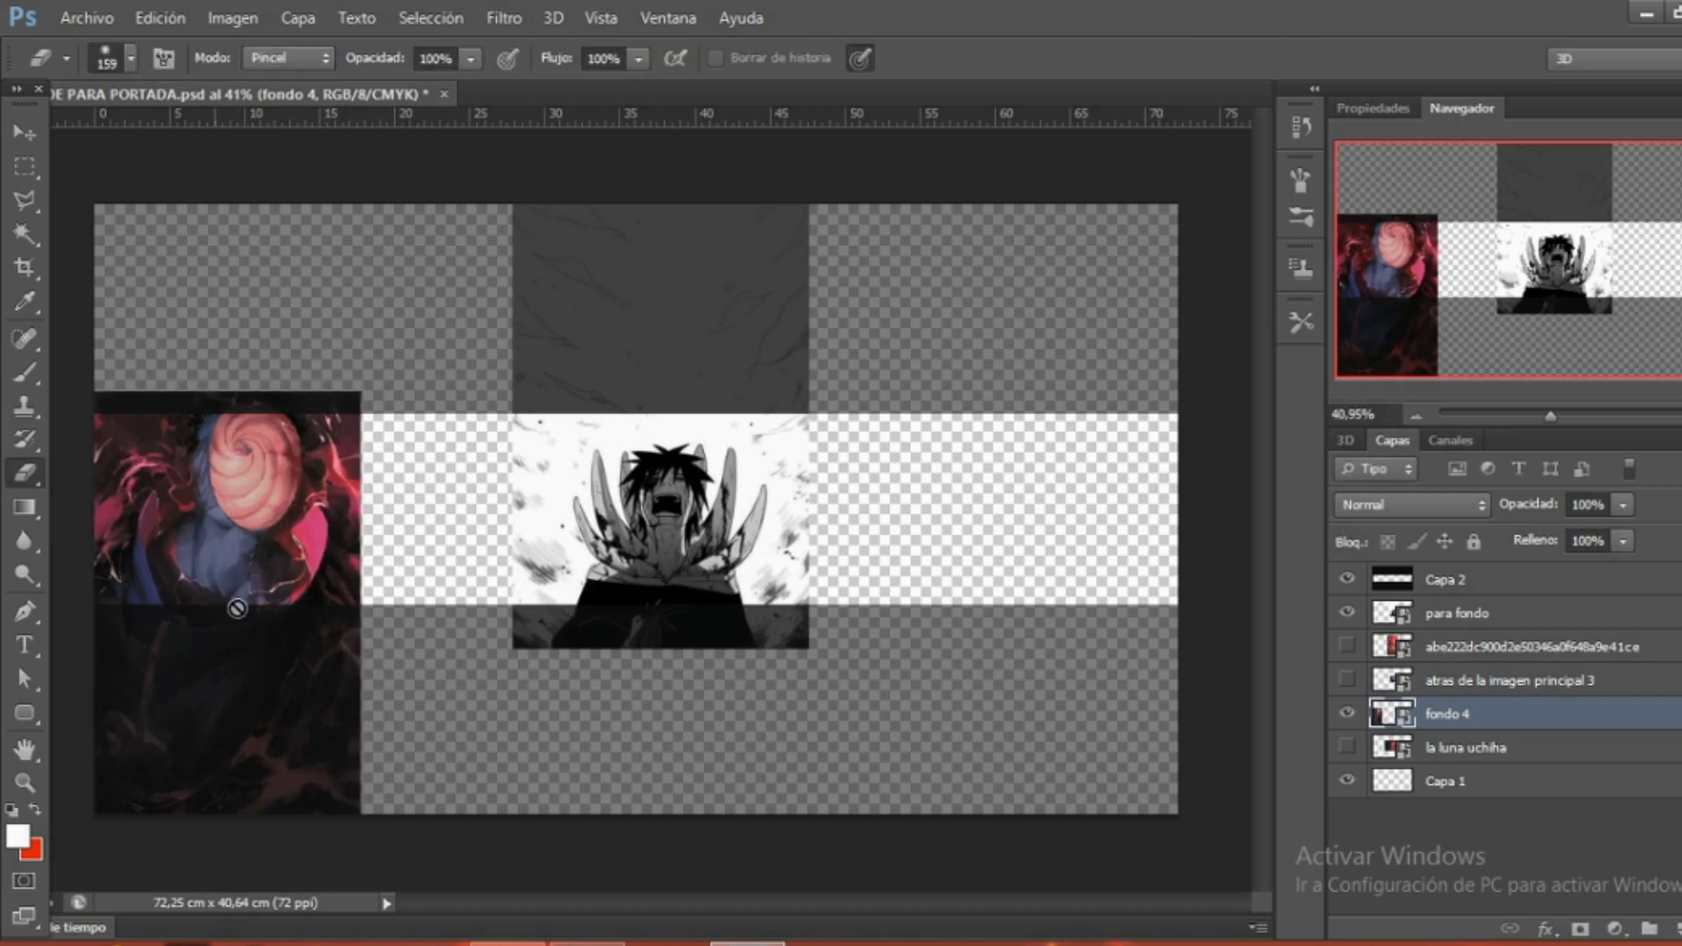
key("ctrl+t")
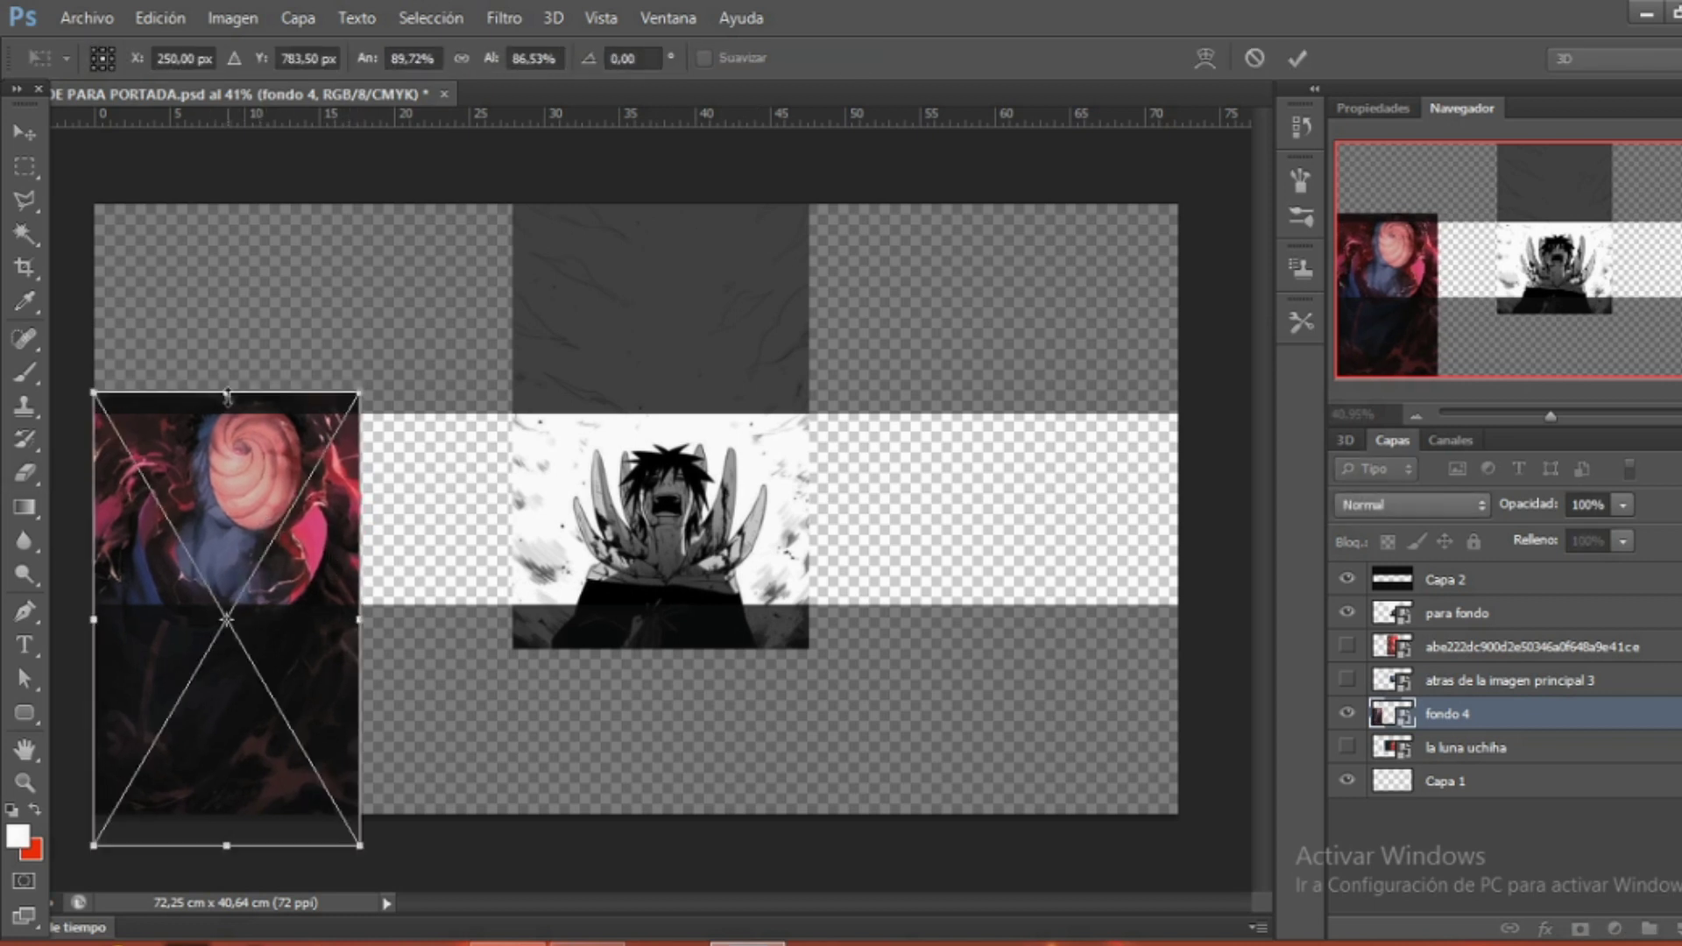
key("Return")
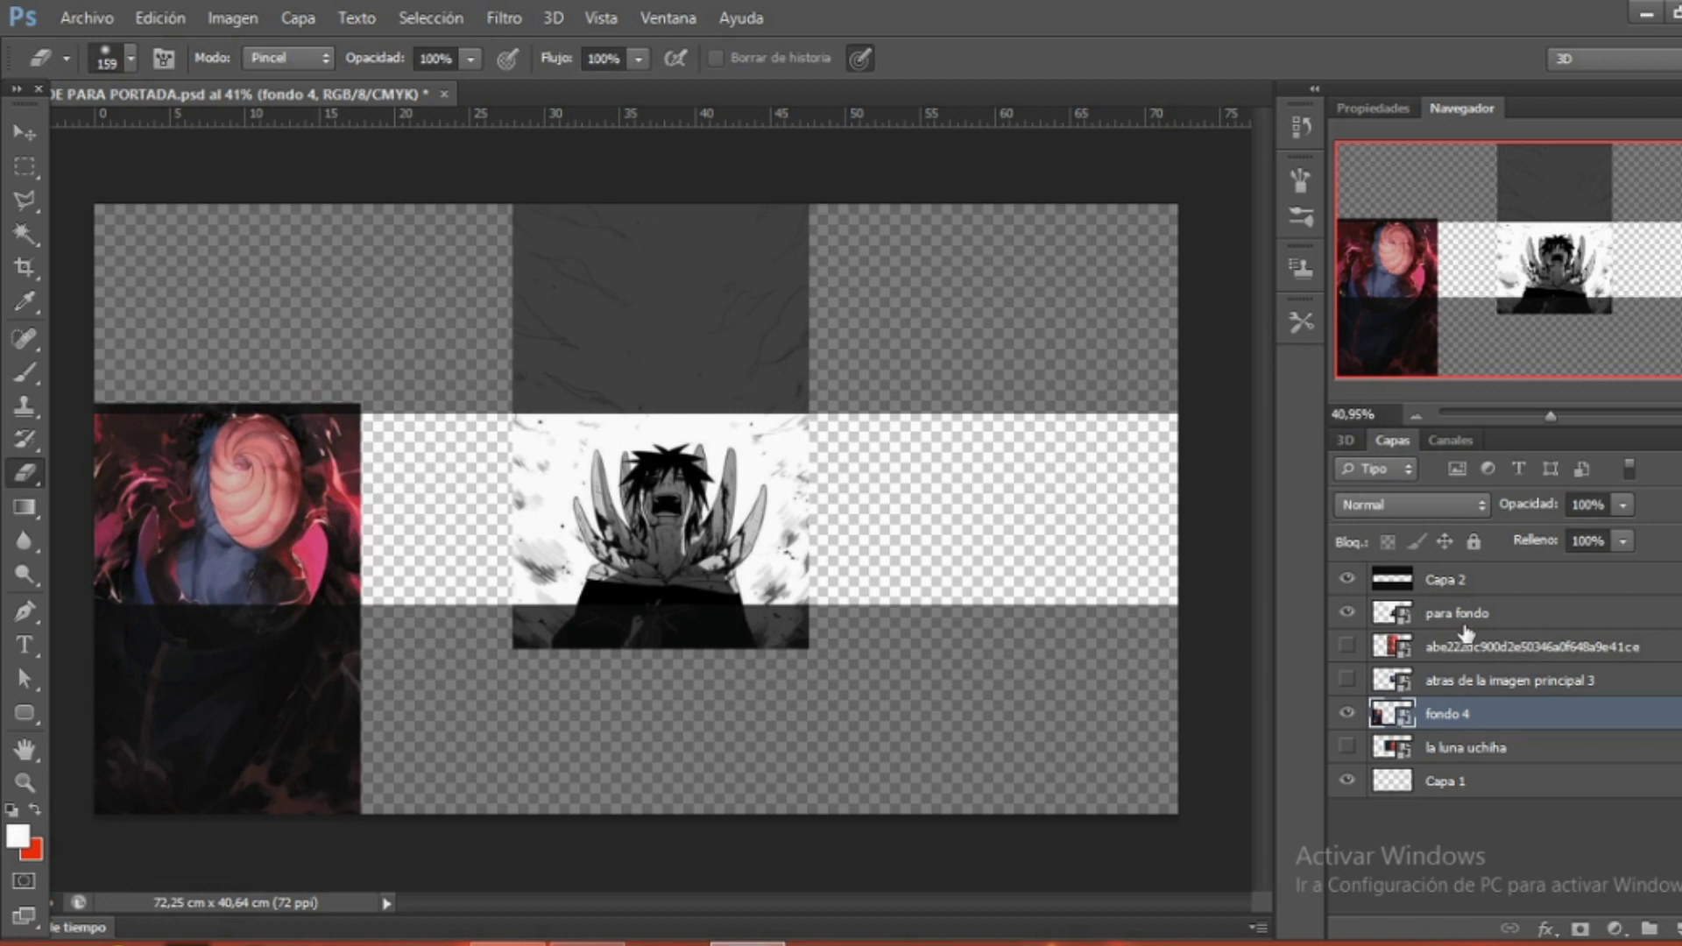
left_click(1465, 620)
left_click(1443, 676)
Show the red abe222dc image layer and flip it horizontally in Free Transform.
left_click(1347, 680)
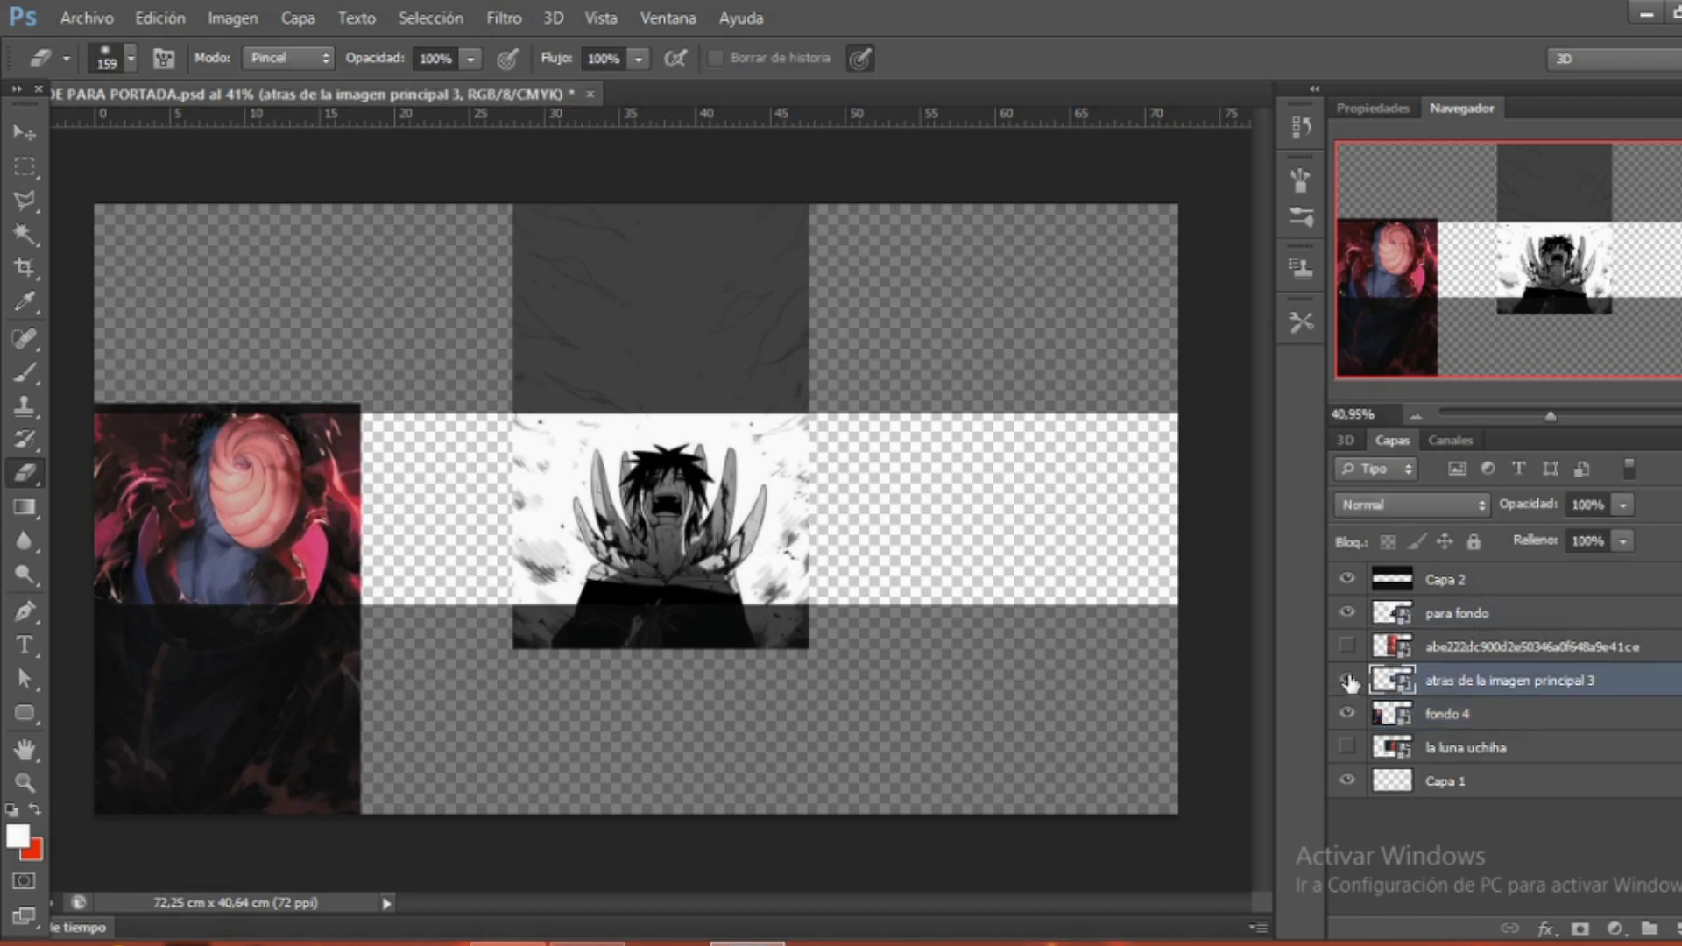
left_click(1347, 679)
left_click(1347, 645)
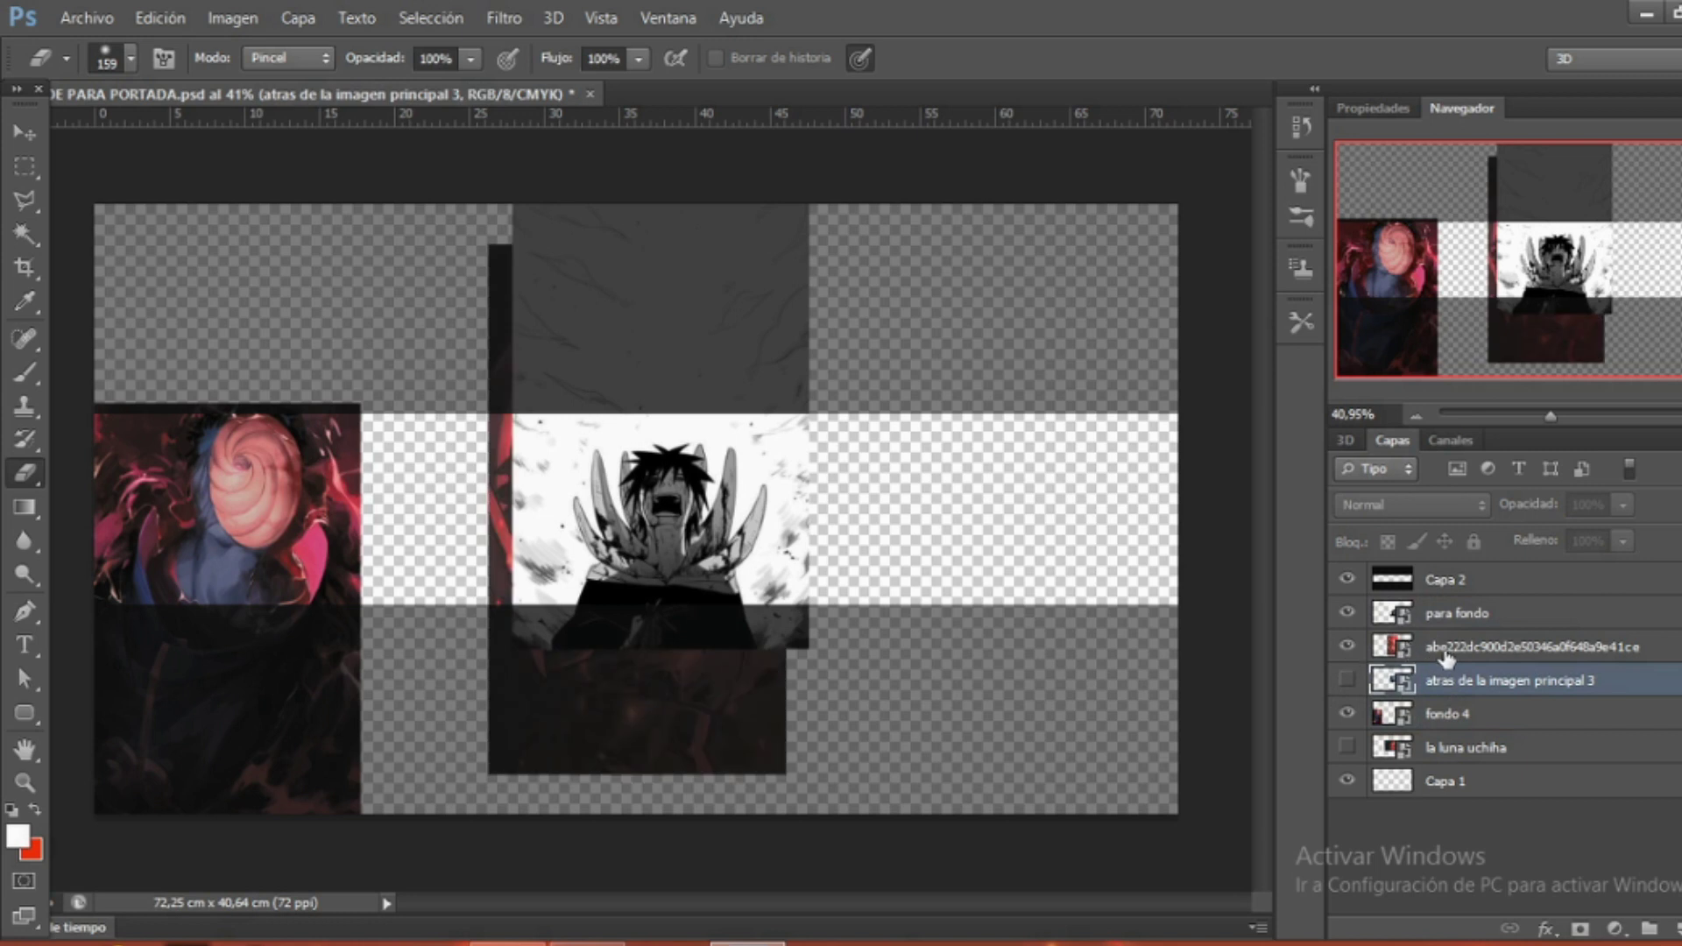
left_click(1480, 646)
key("ctrl+t")
left_click_drag(784, 509, 199, 508)
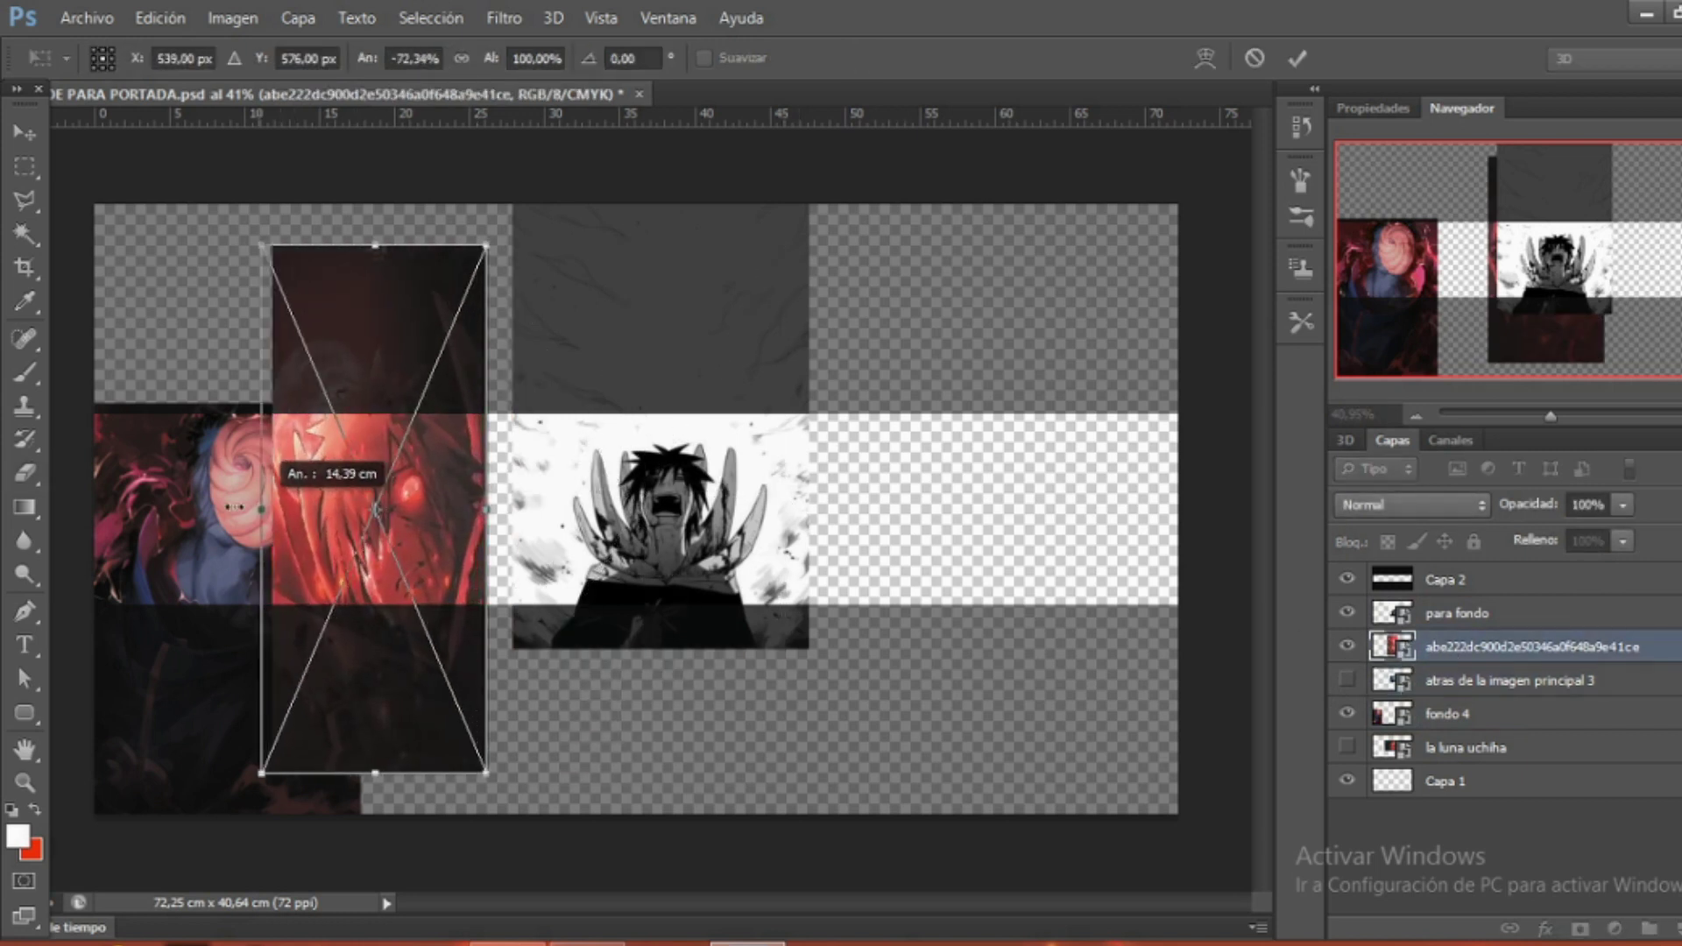
Move the flipped red image to the banner's right side and resize it to fit the panel.
left_click_drag(333, 508, 720, 306)
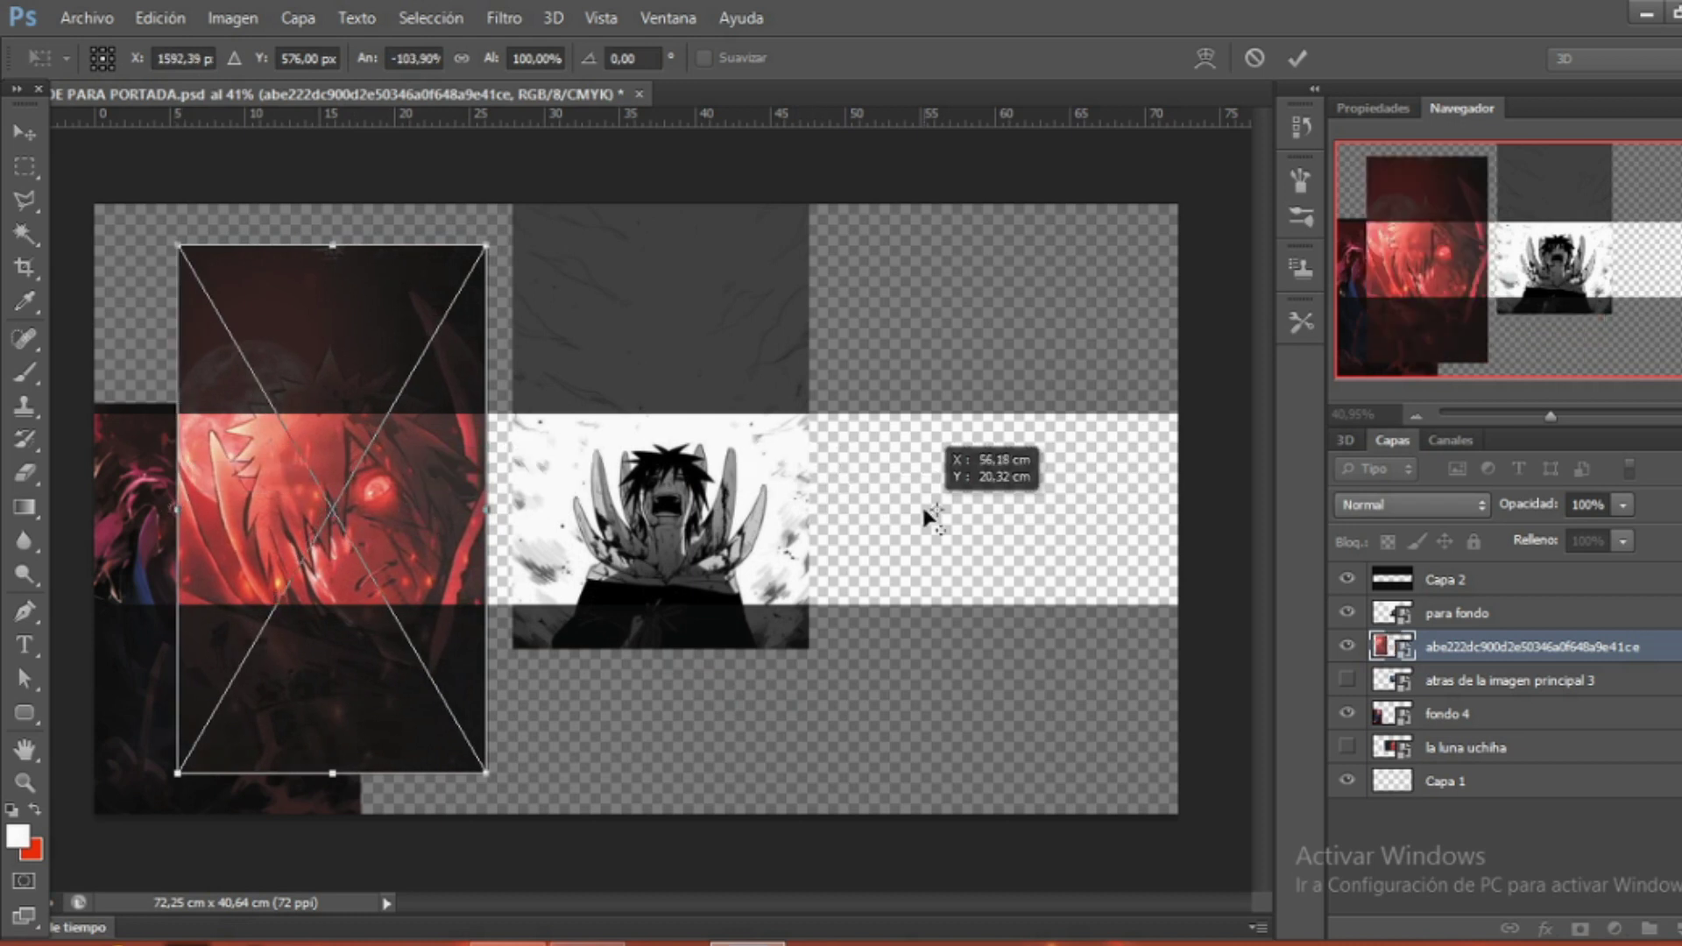
left_click_drag(392, 456, 1082, 445)
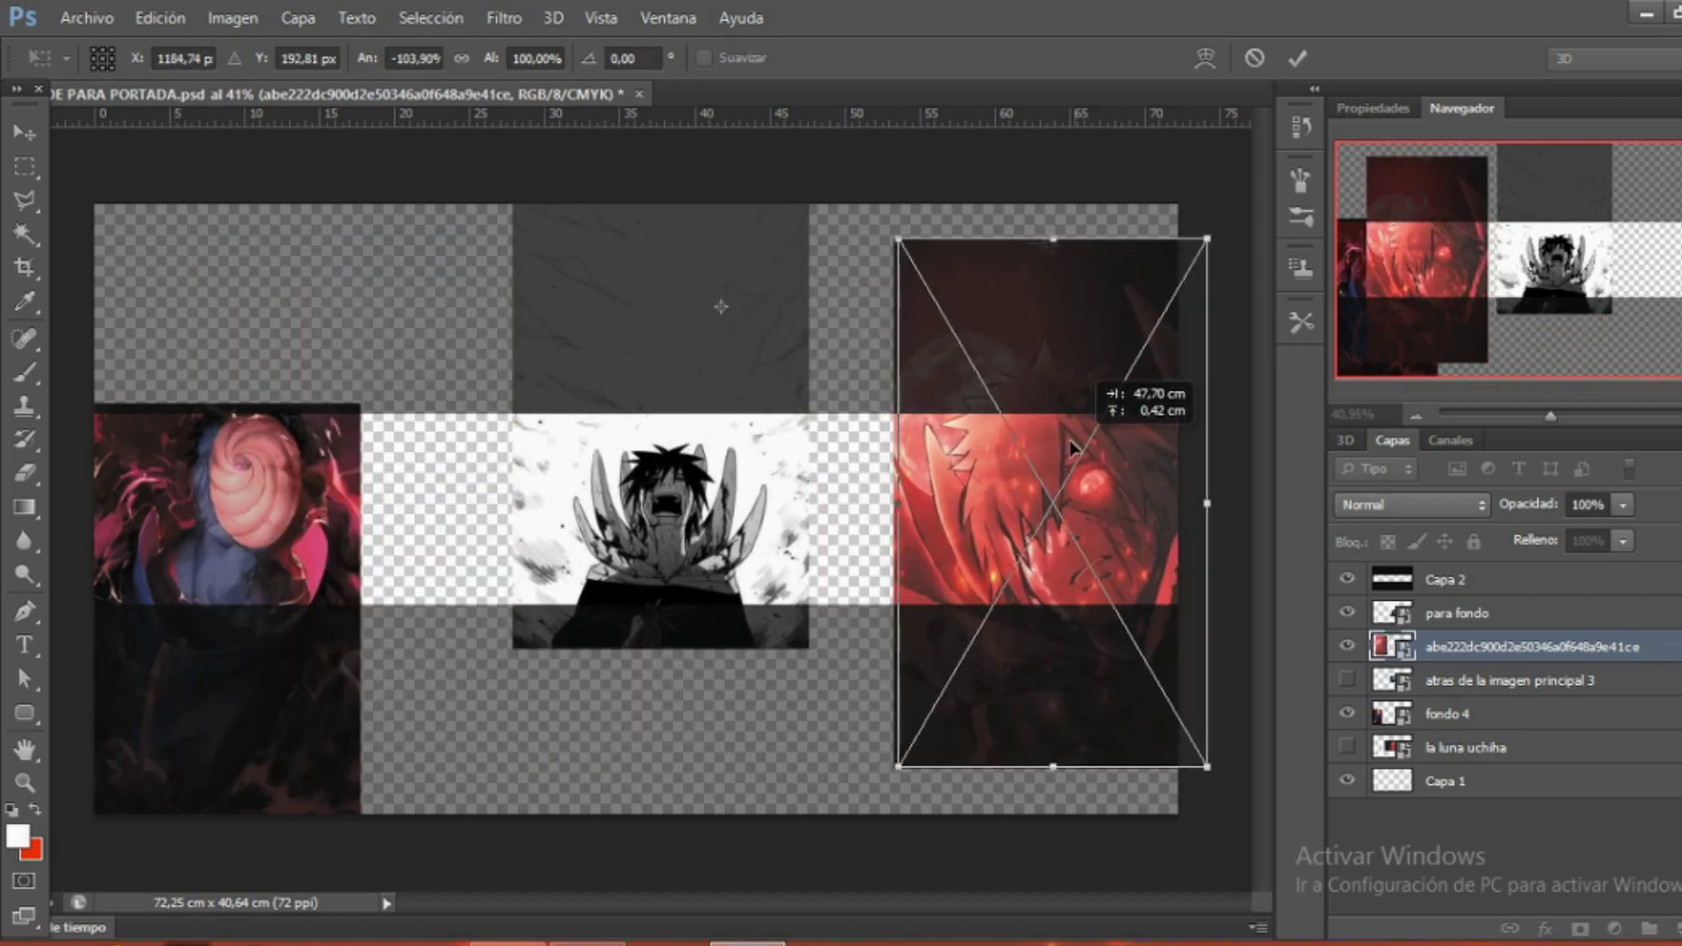
left_click_drag(869, 235, 933, 394)
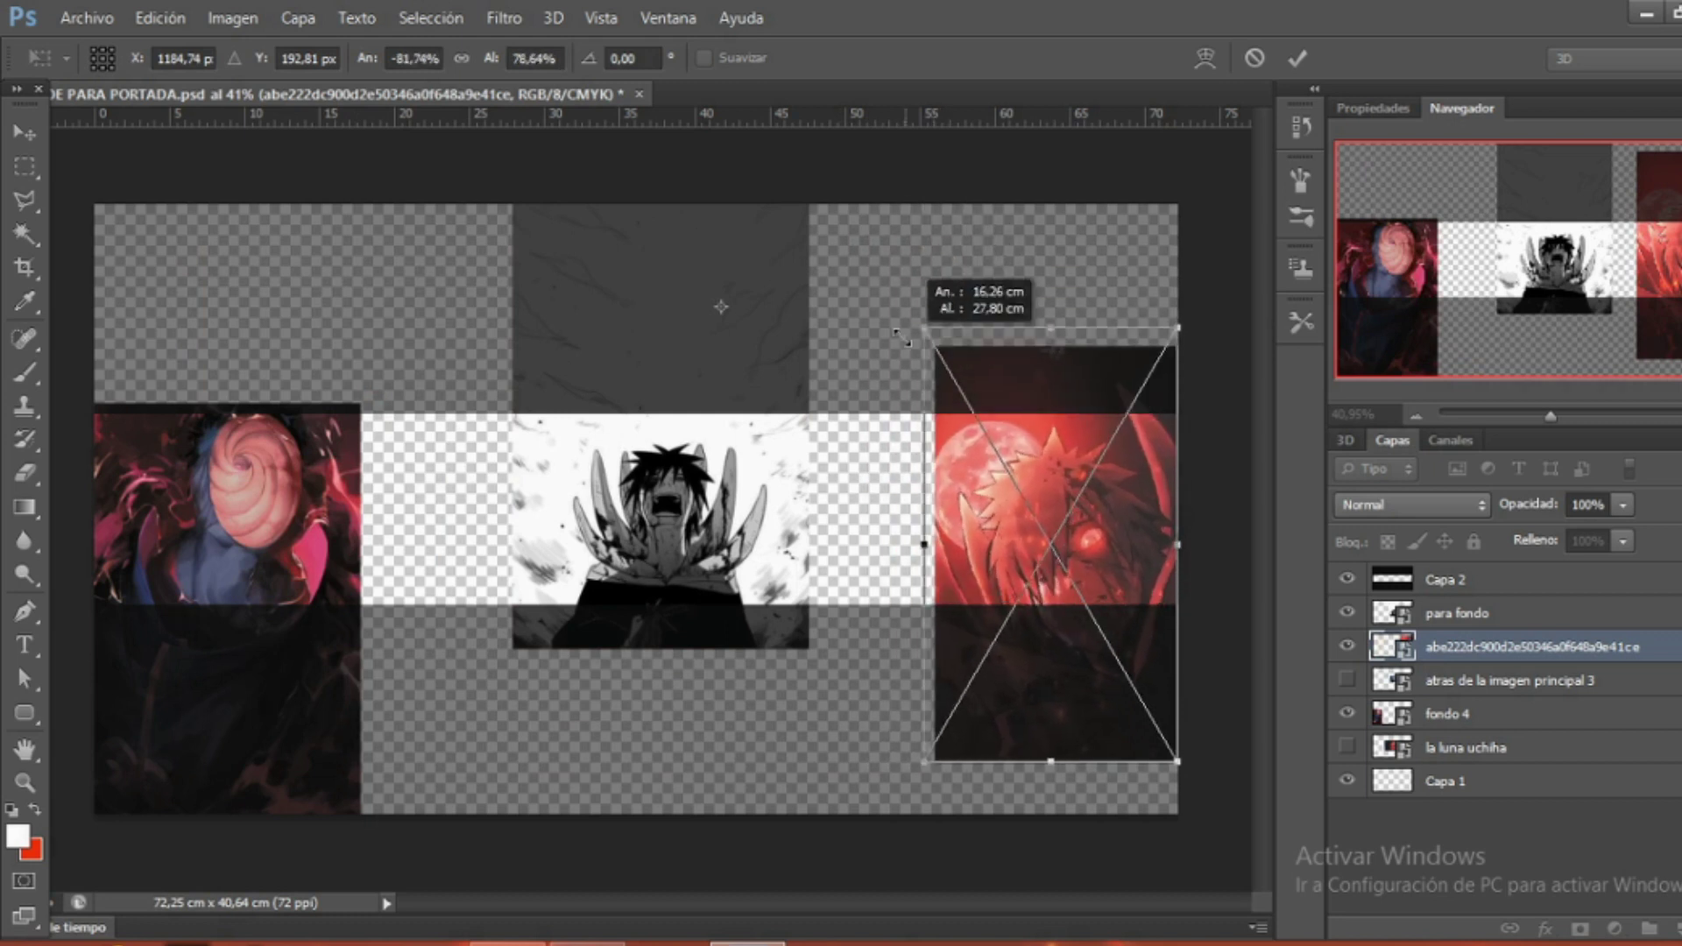
left_click_drag(932, 394, 911, 306)
left_click_drag(1057, 431, 1057, 391)
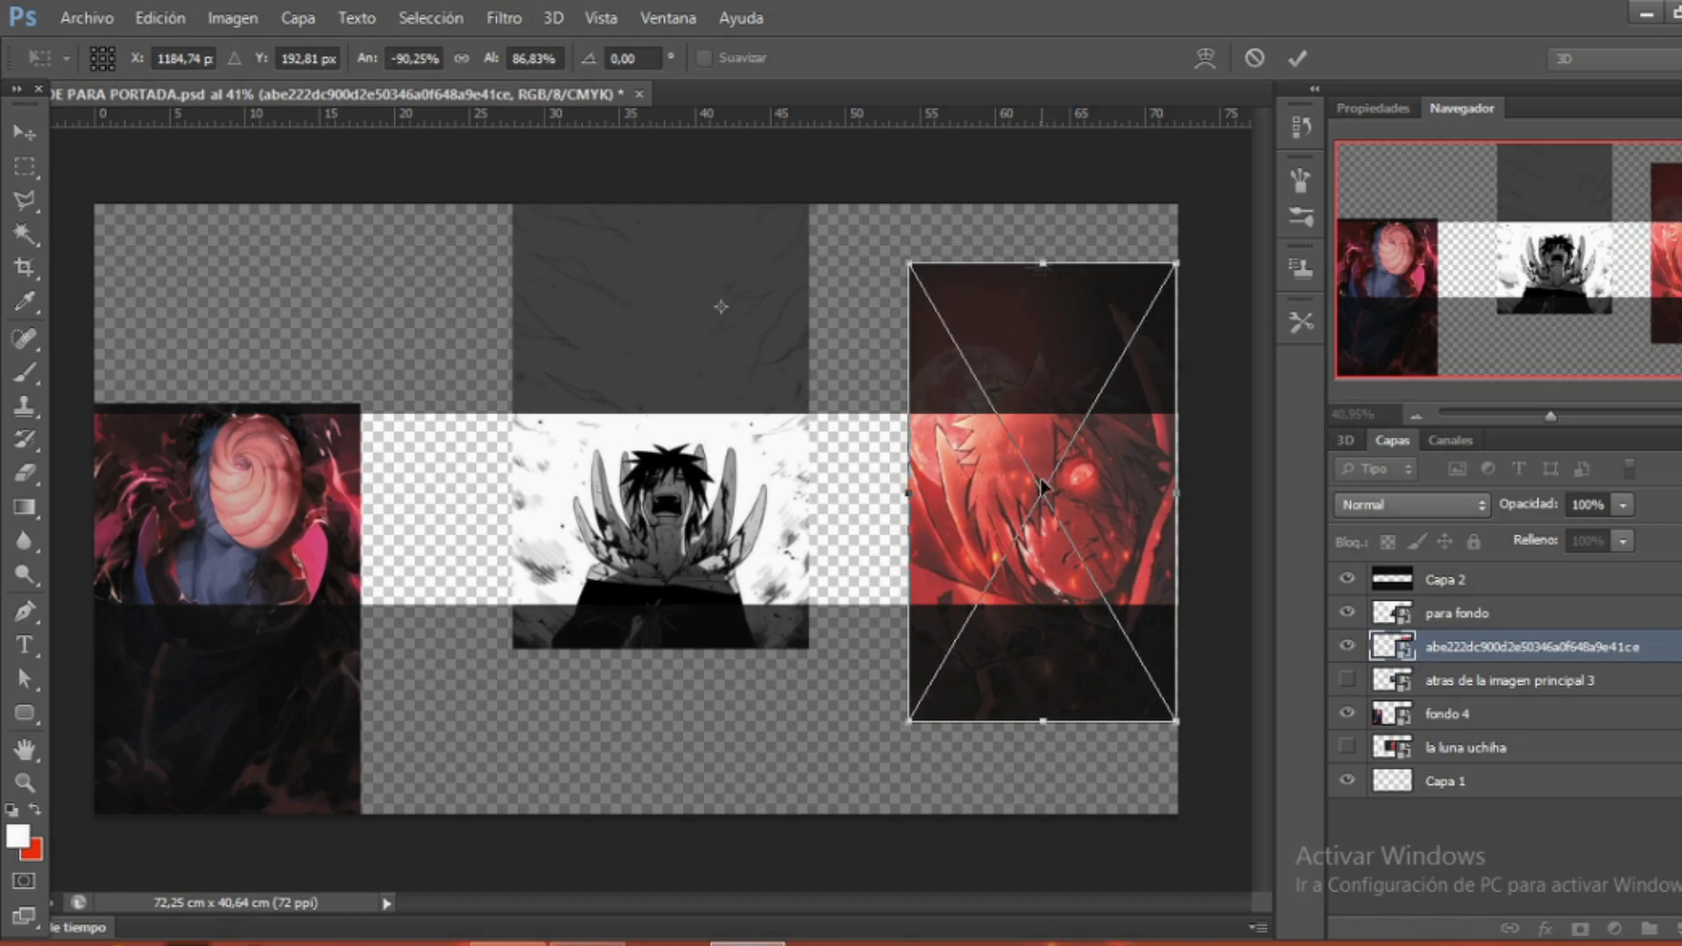
left_click_drag(919, 714, 898, 718)
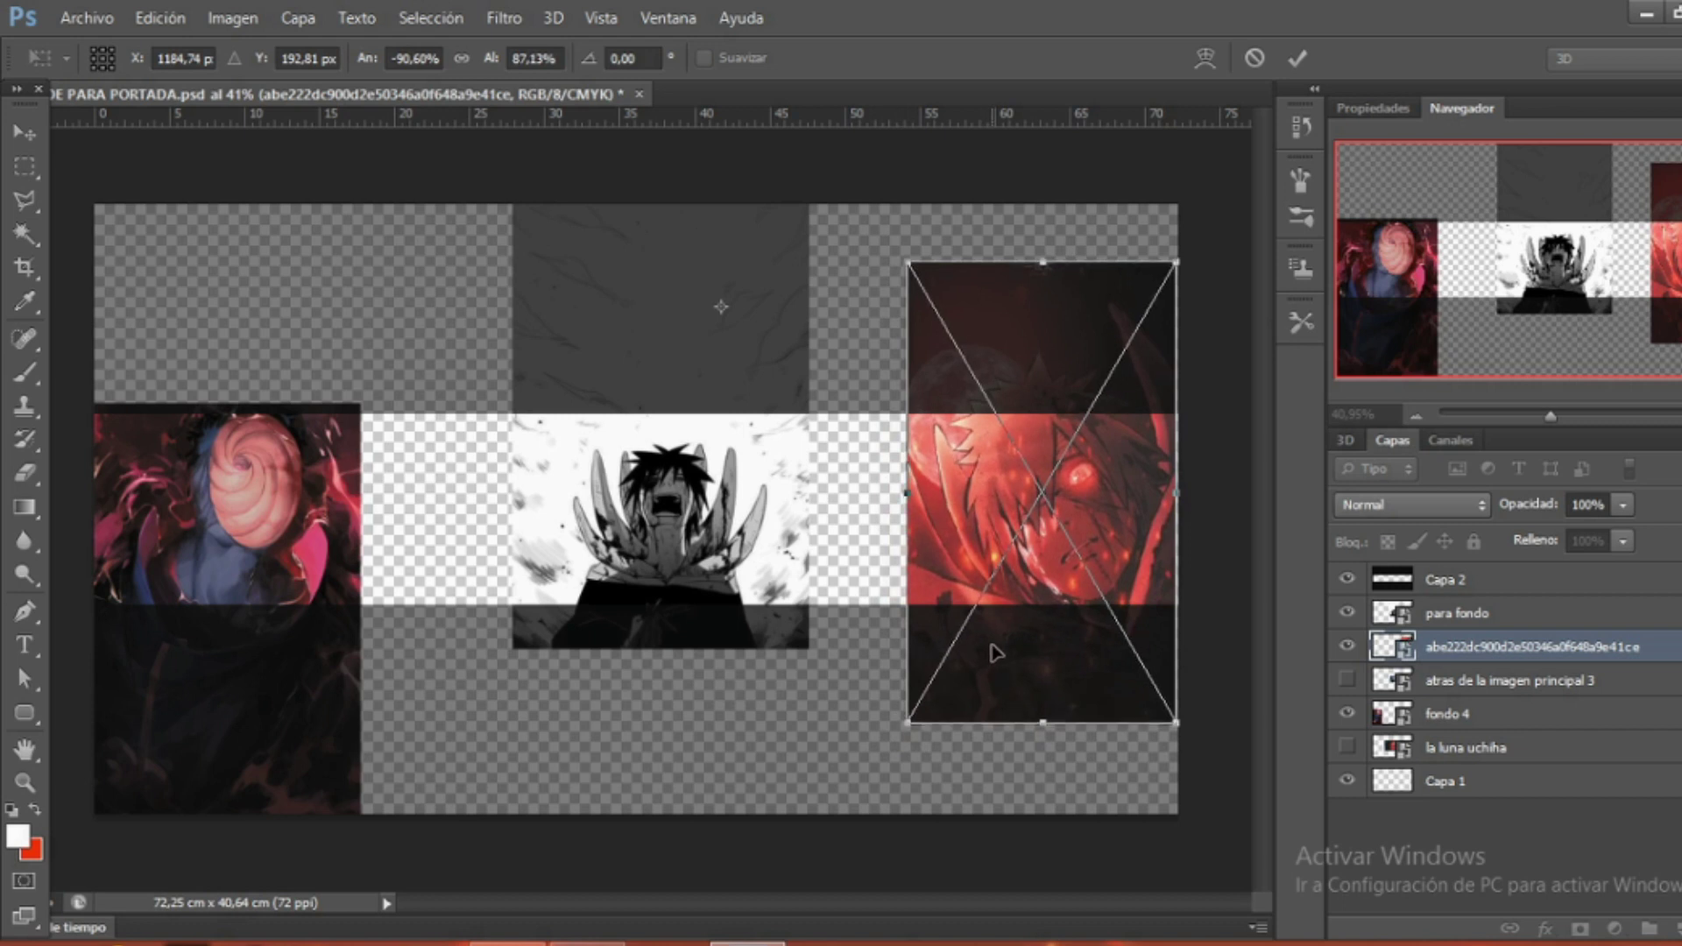
key("Return")
key("e")
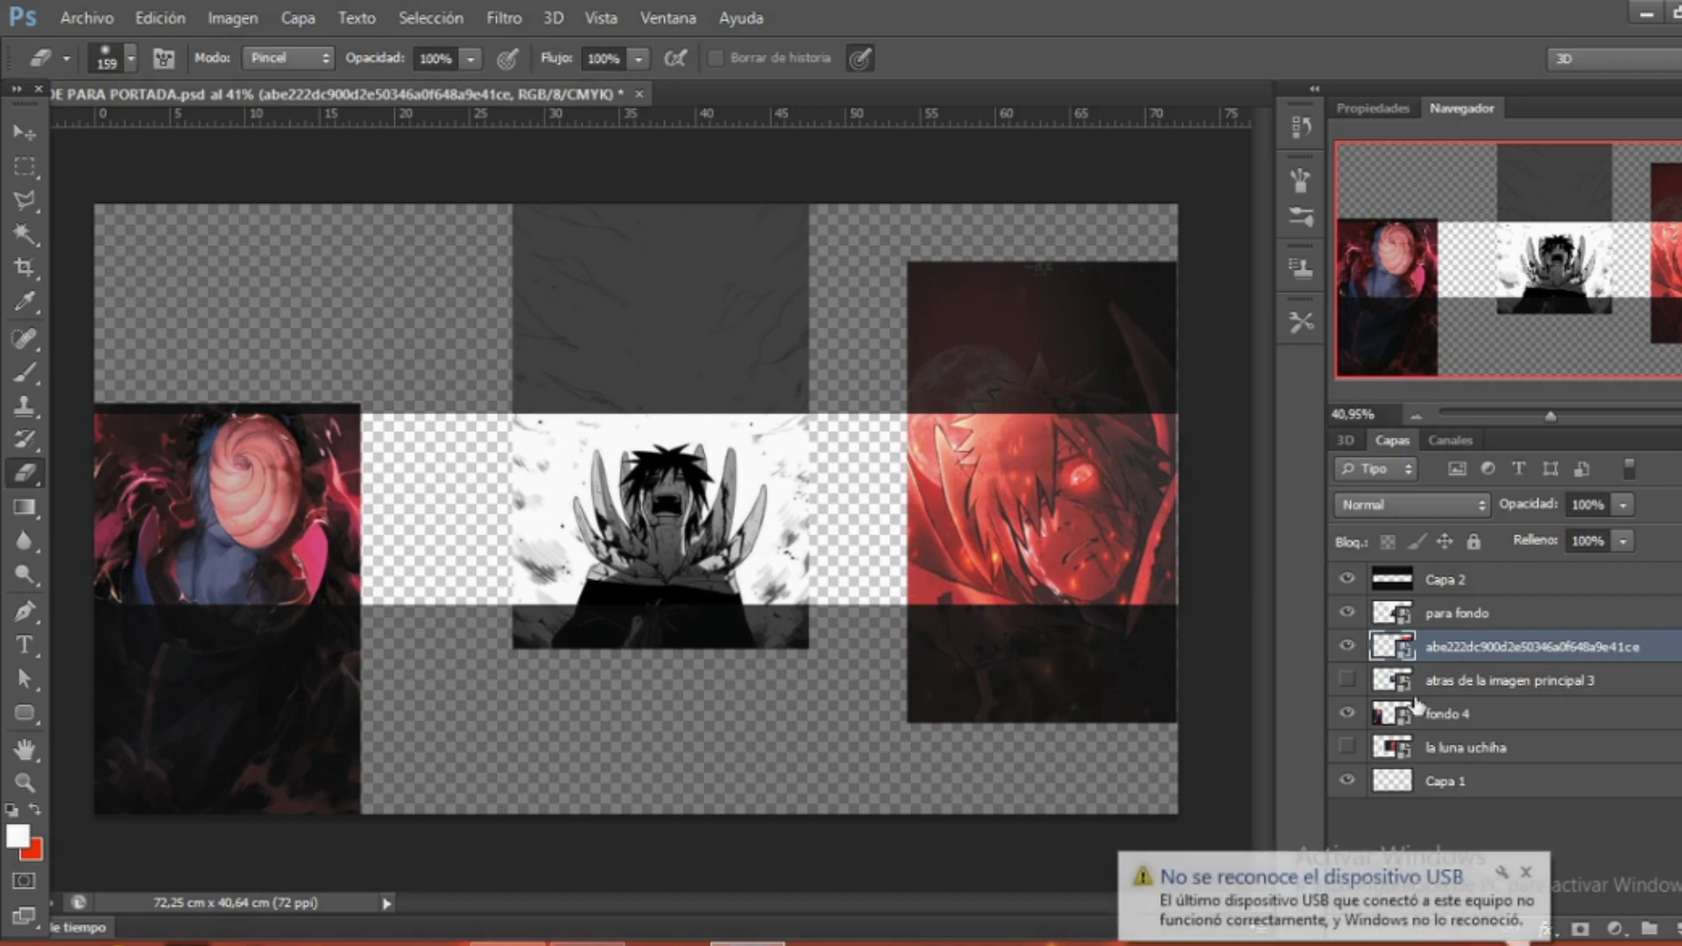
Add a new layer, Capa 3, above Capa 1.
left_click(1453, 615)
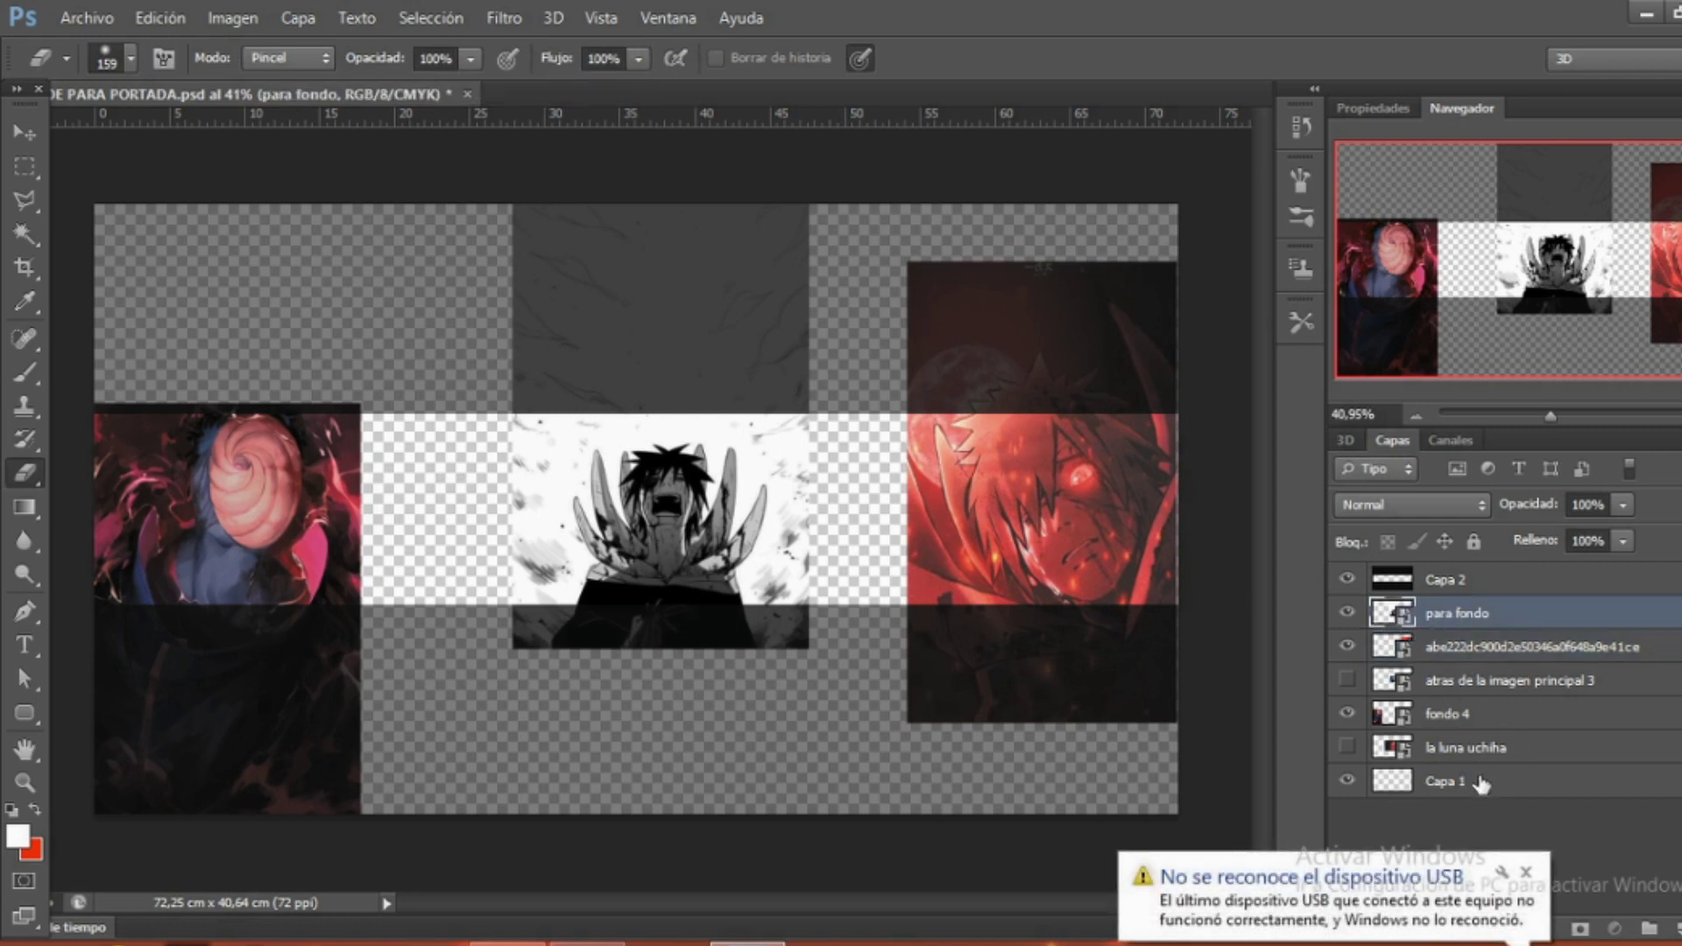
left_click(1480, 782)
left_click(1674, 927)
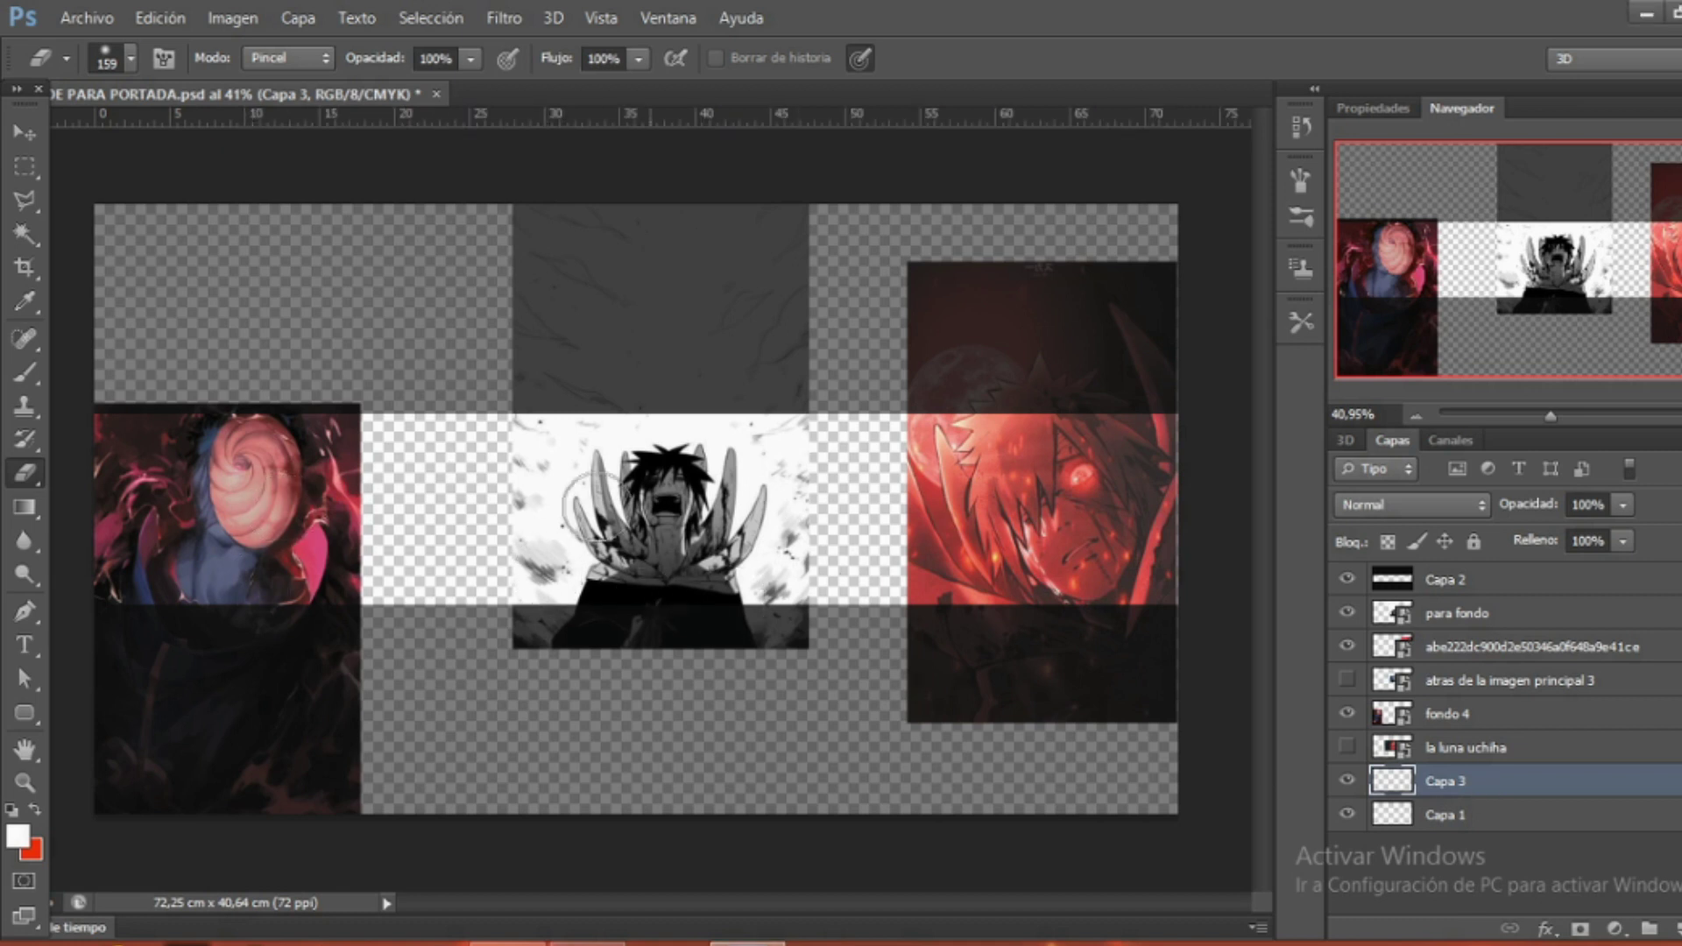
Try red in the colour picker, then set the foreground colour to white.
left_click(14, 839)
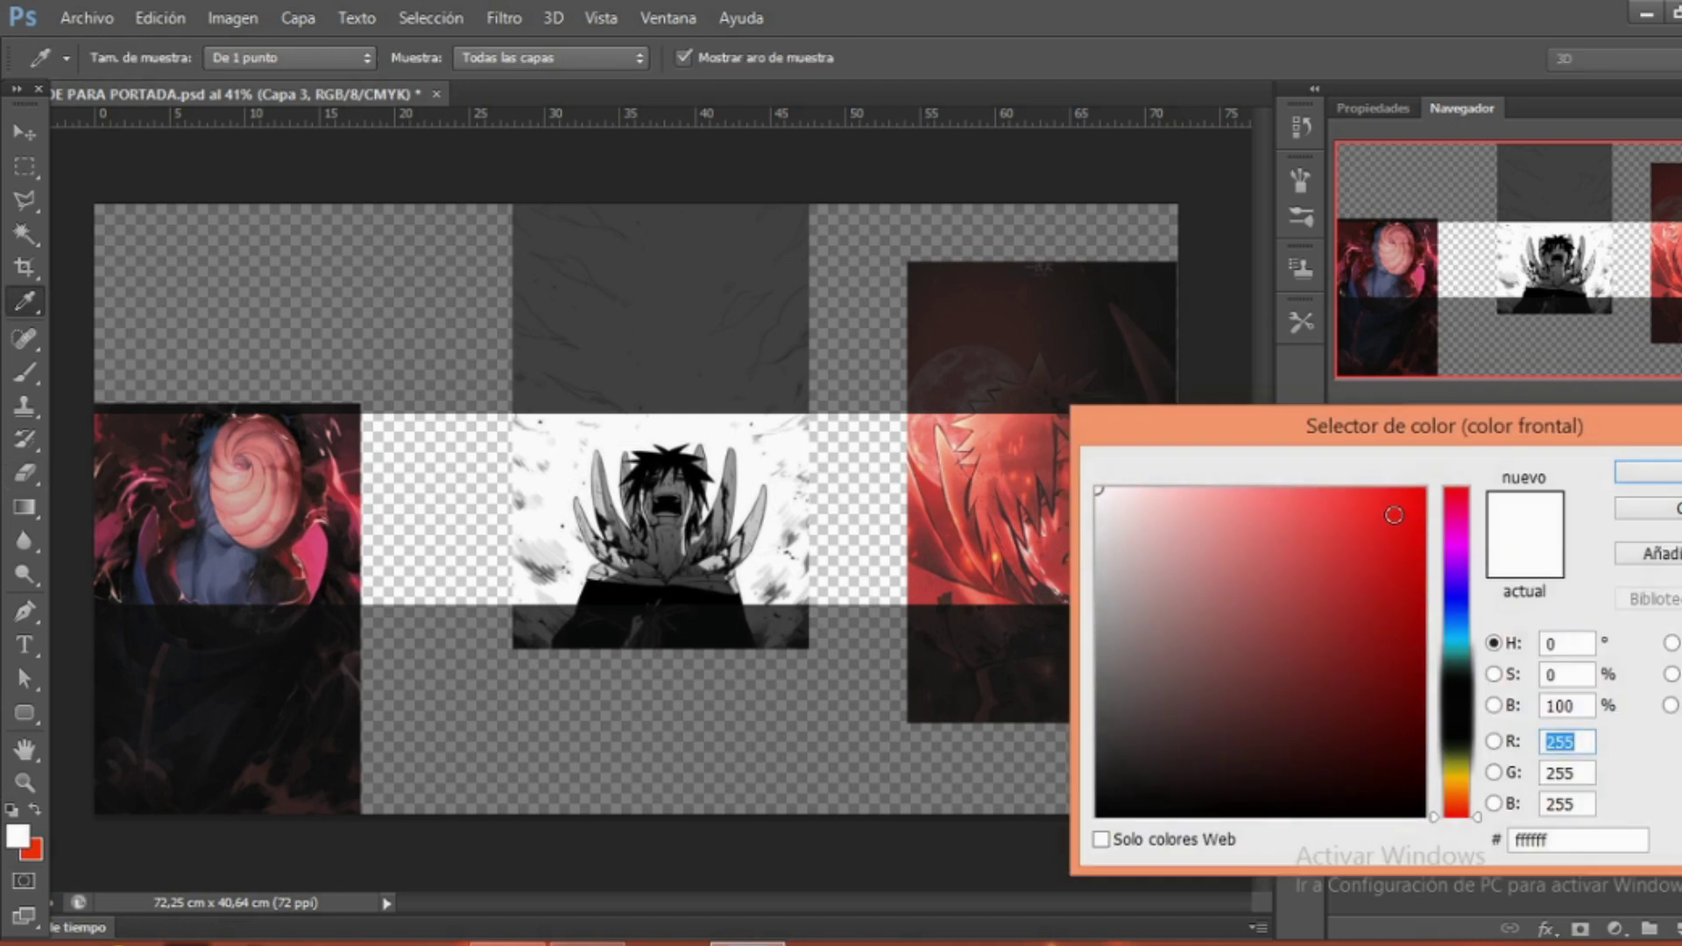
left_click_drag(1394, 514, 1426, 488)
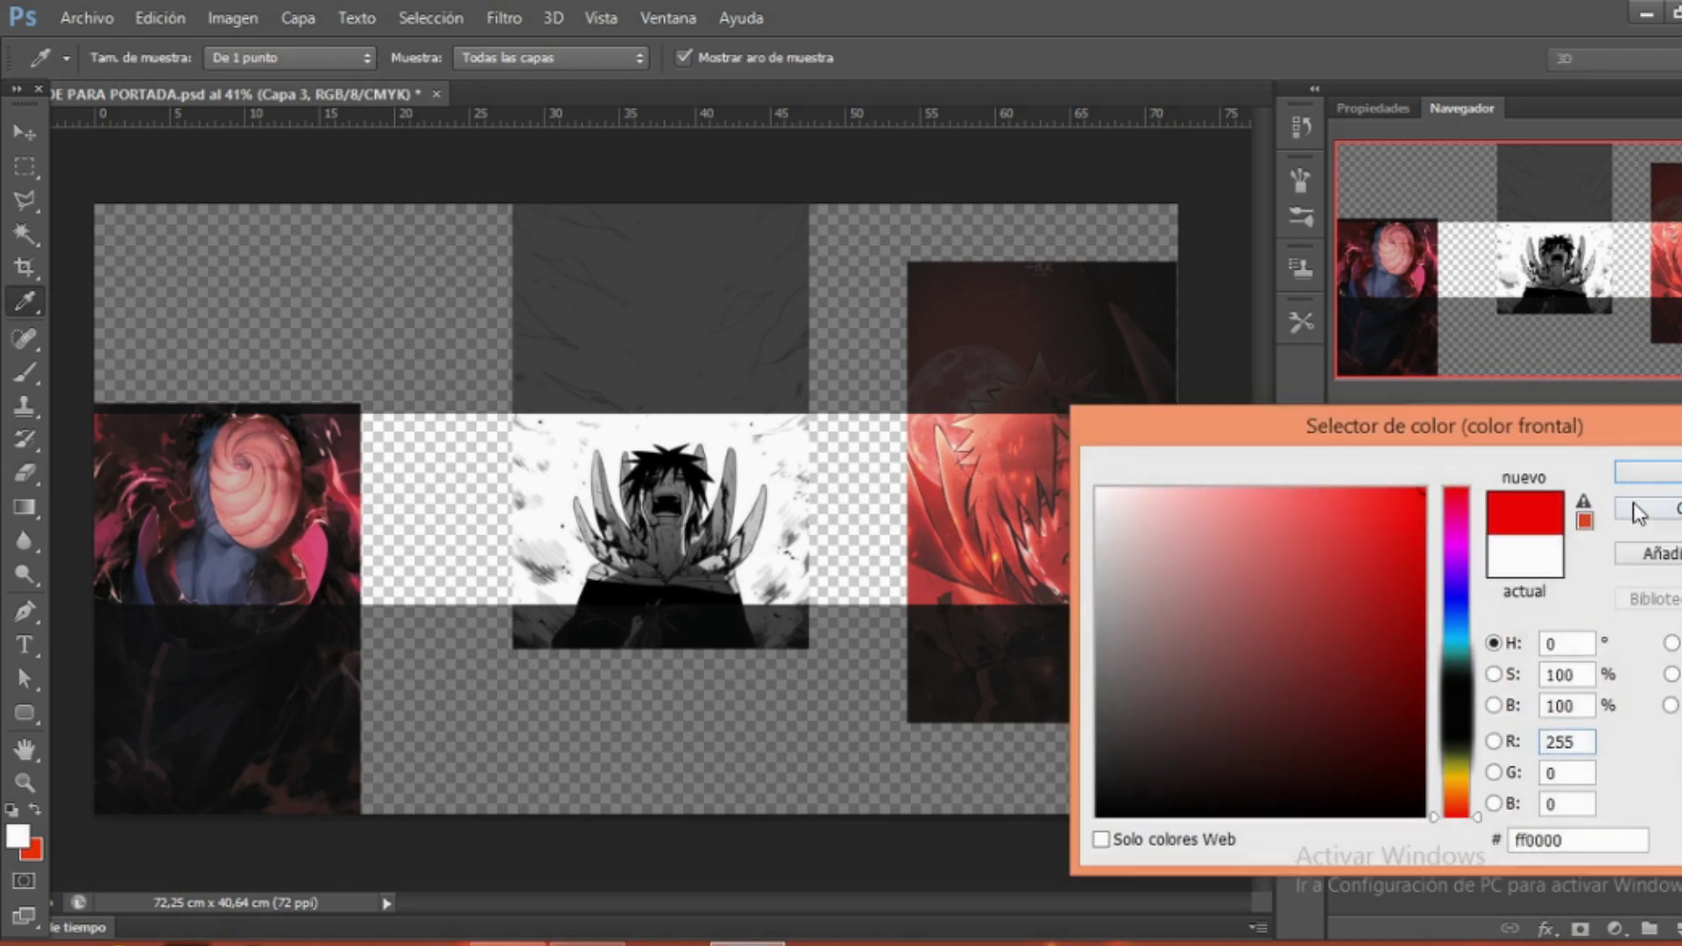
left_click(1635, 513)
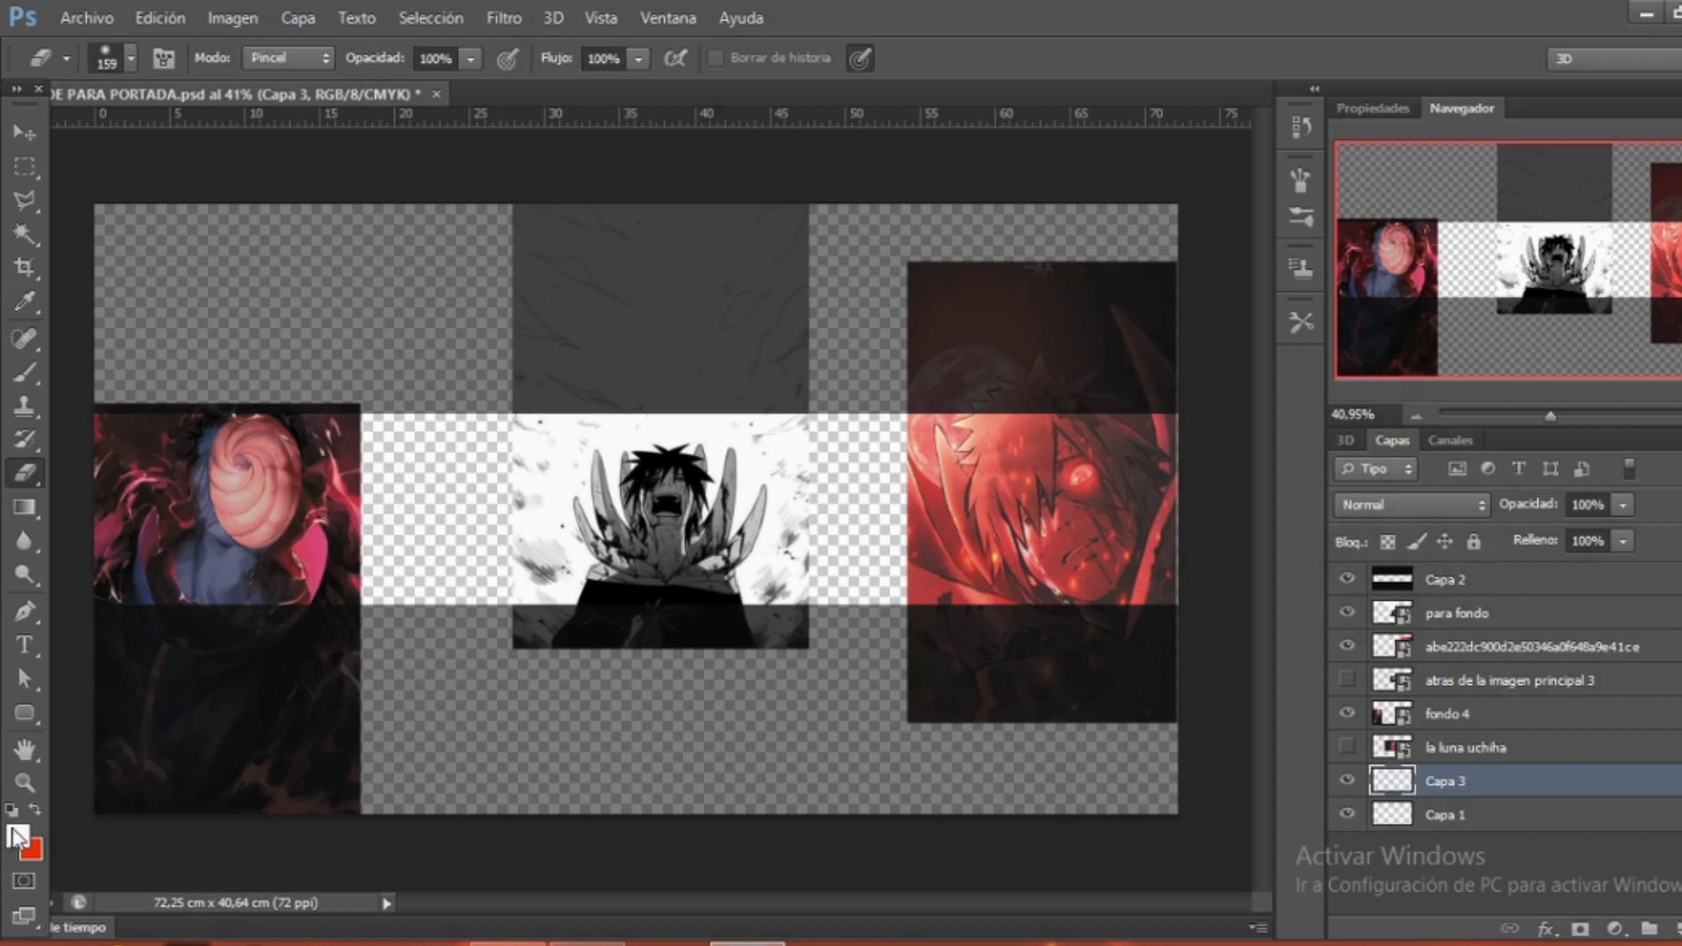
left_click(18, 837)
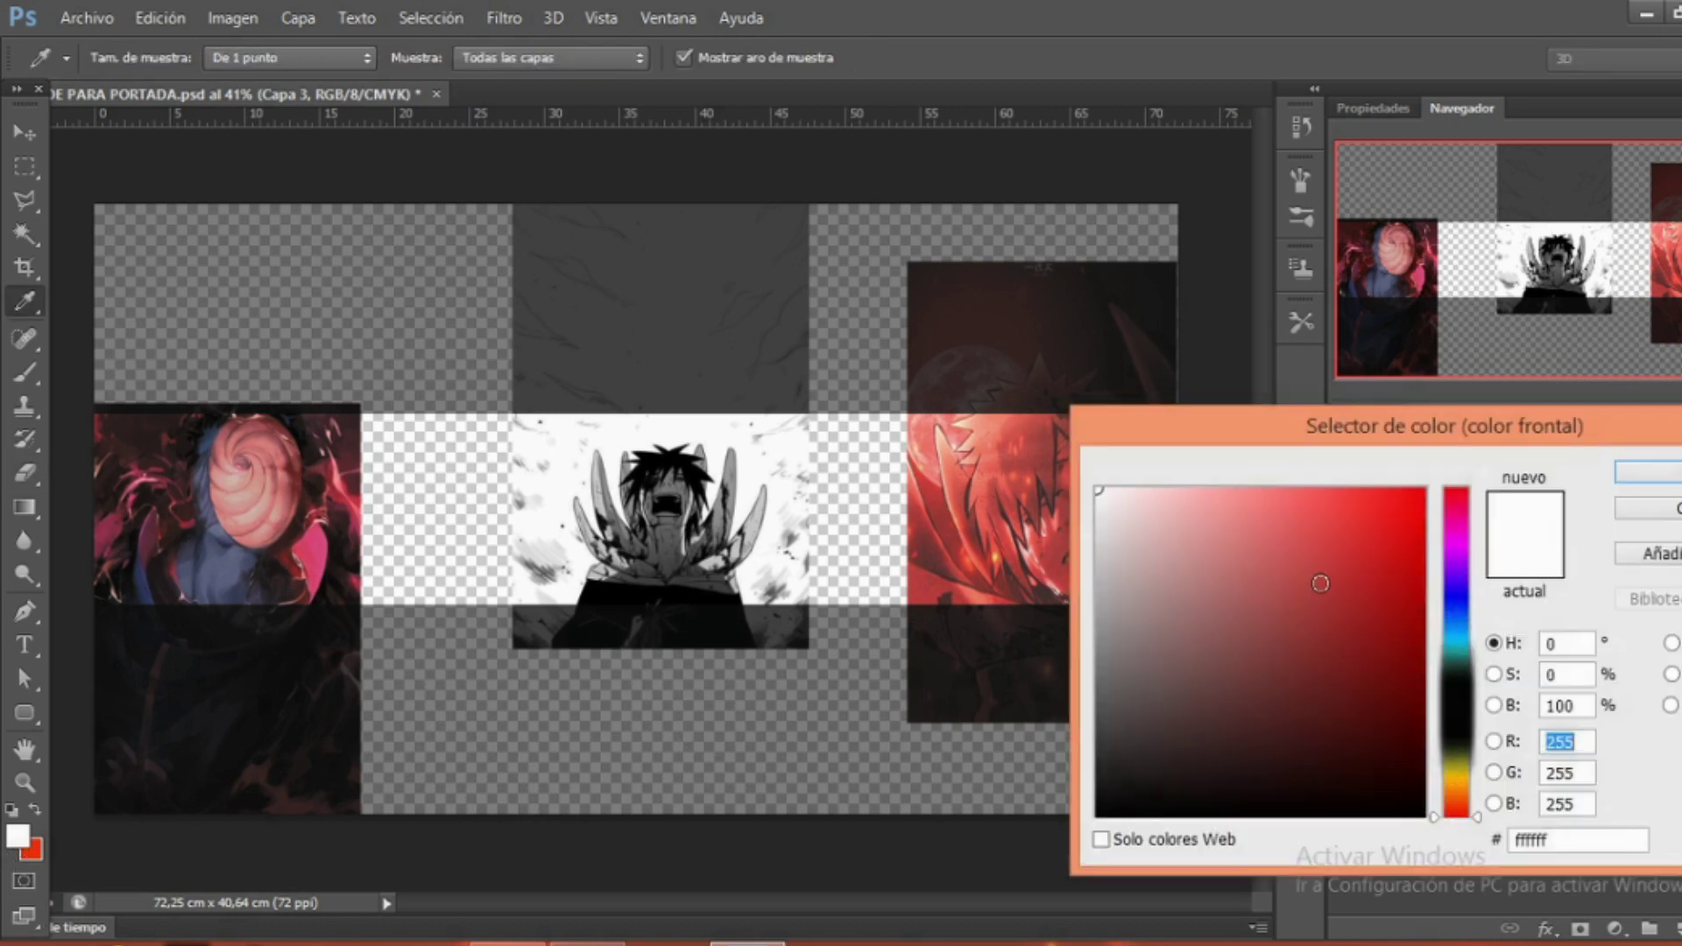
left_click(1419, 490)
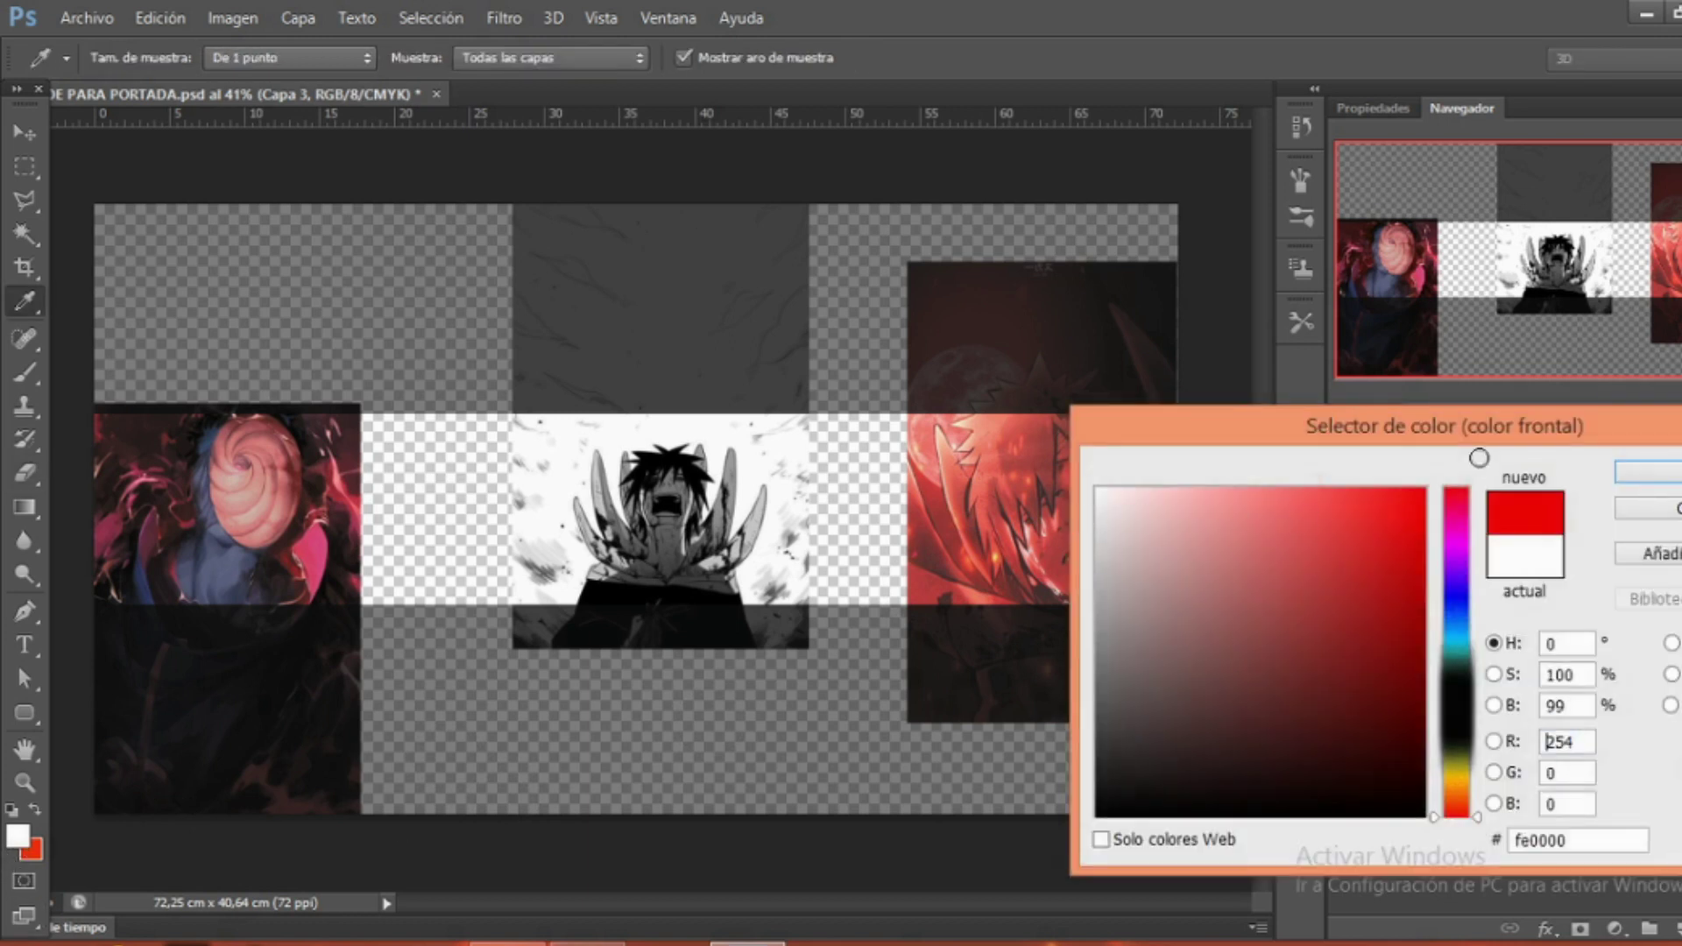
left_click(1644, 508)
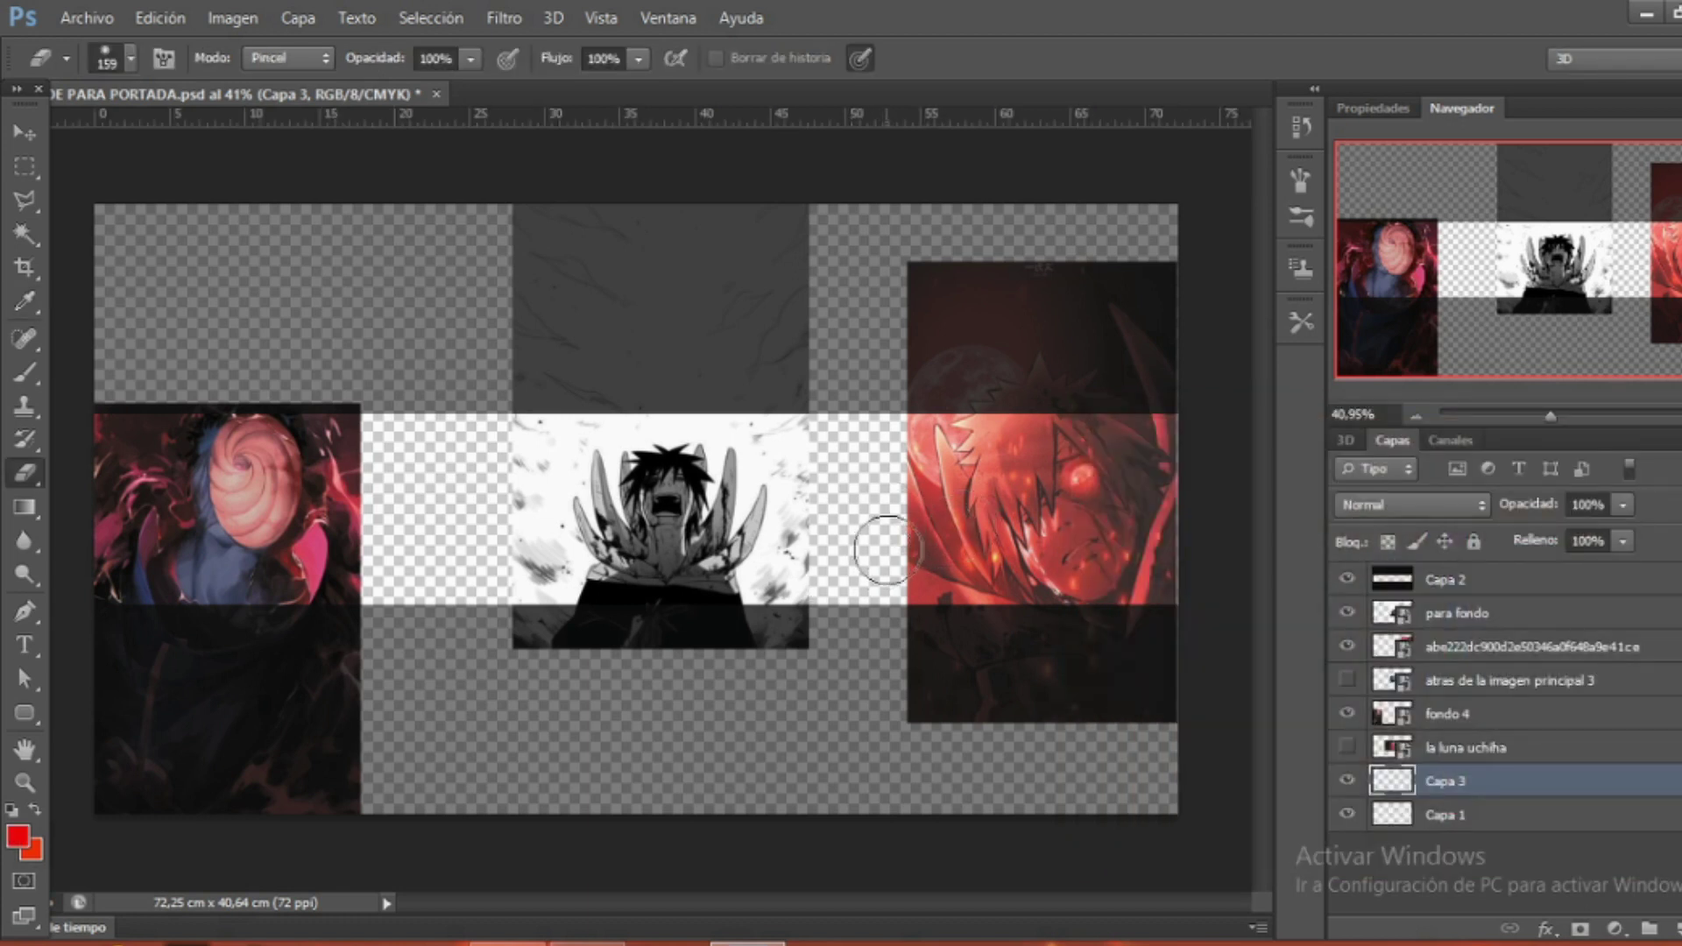
left_click(24, 832)
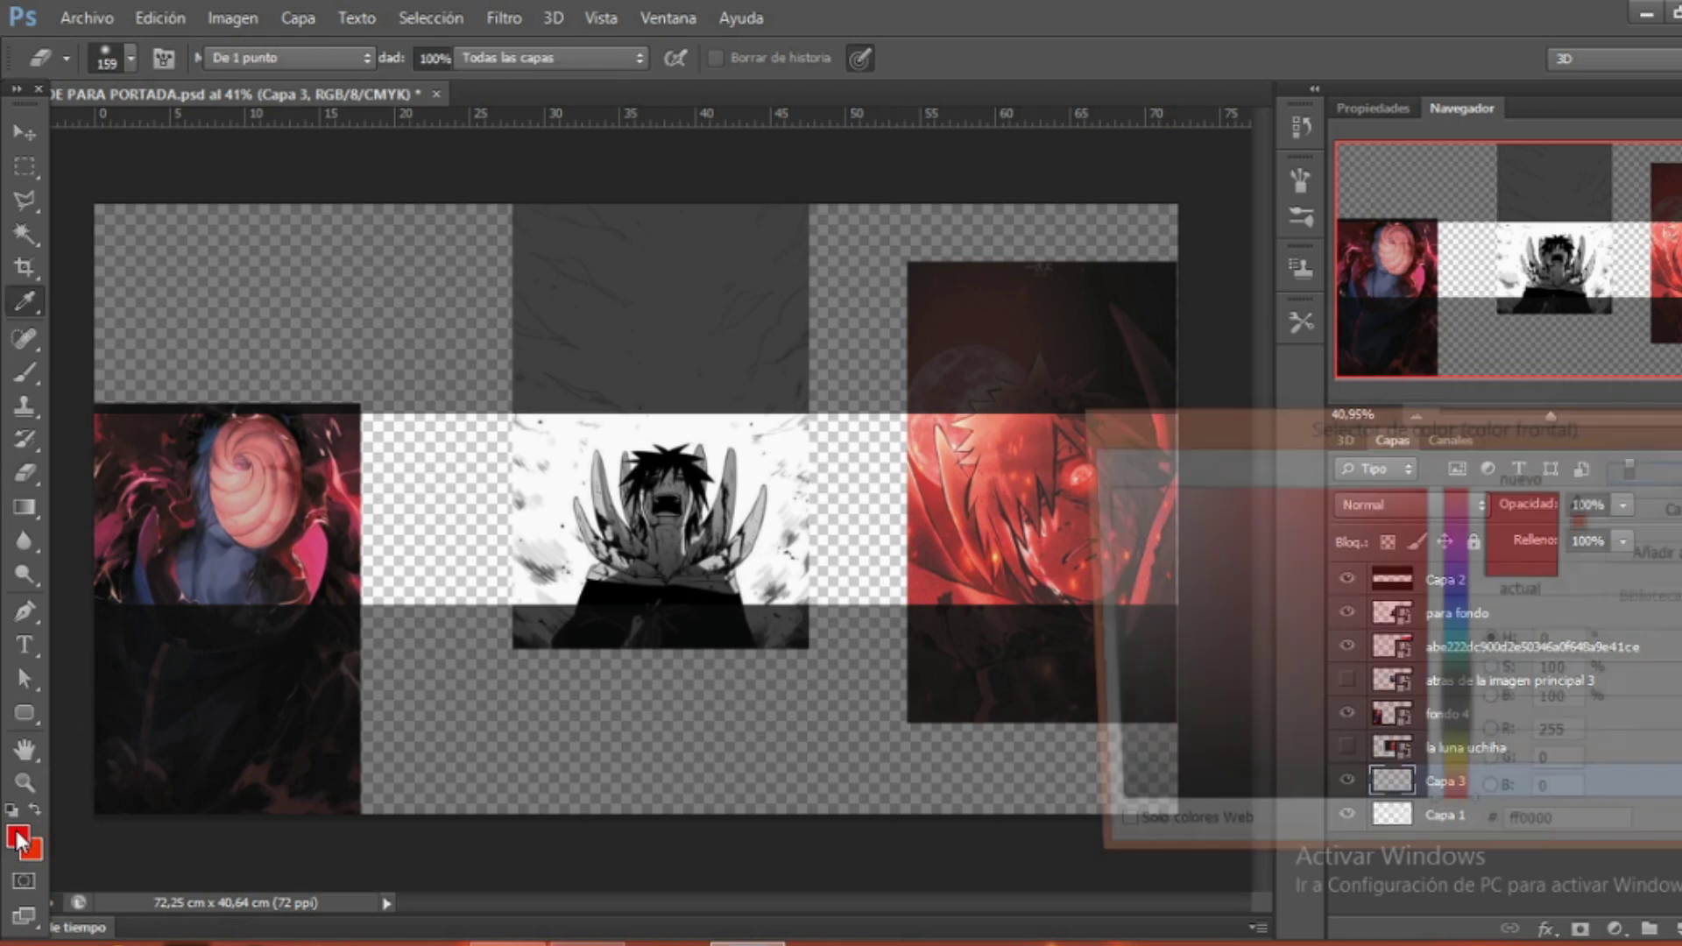
left_click(1096, 488)
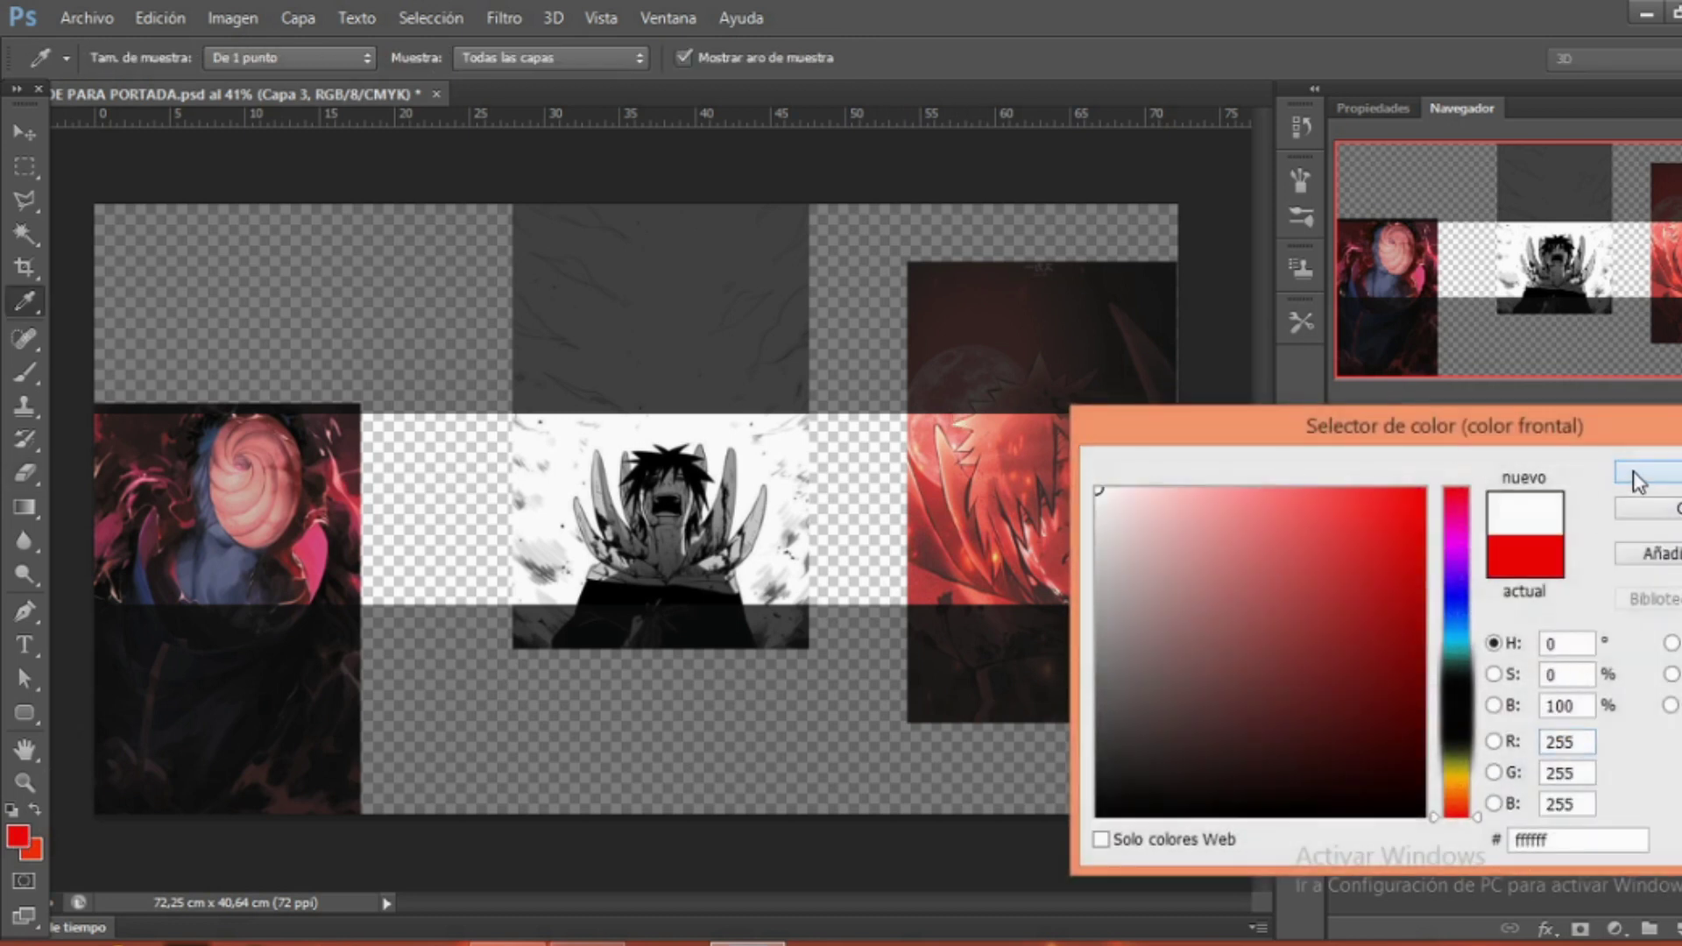
left_click(1647, 473)
Fill Capa 3 with white and select the para fondo layer.
right_click(768, 570, "alt")
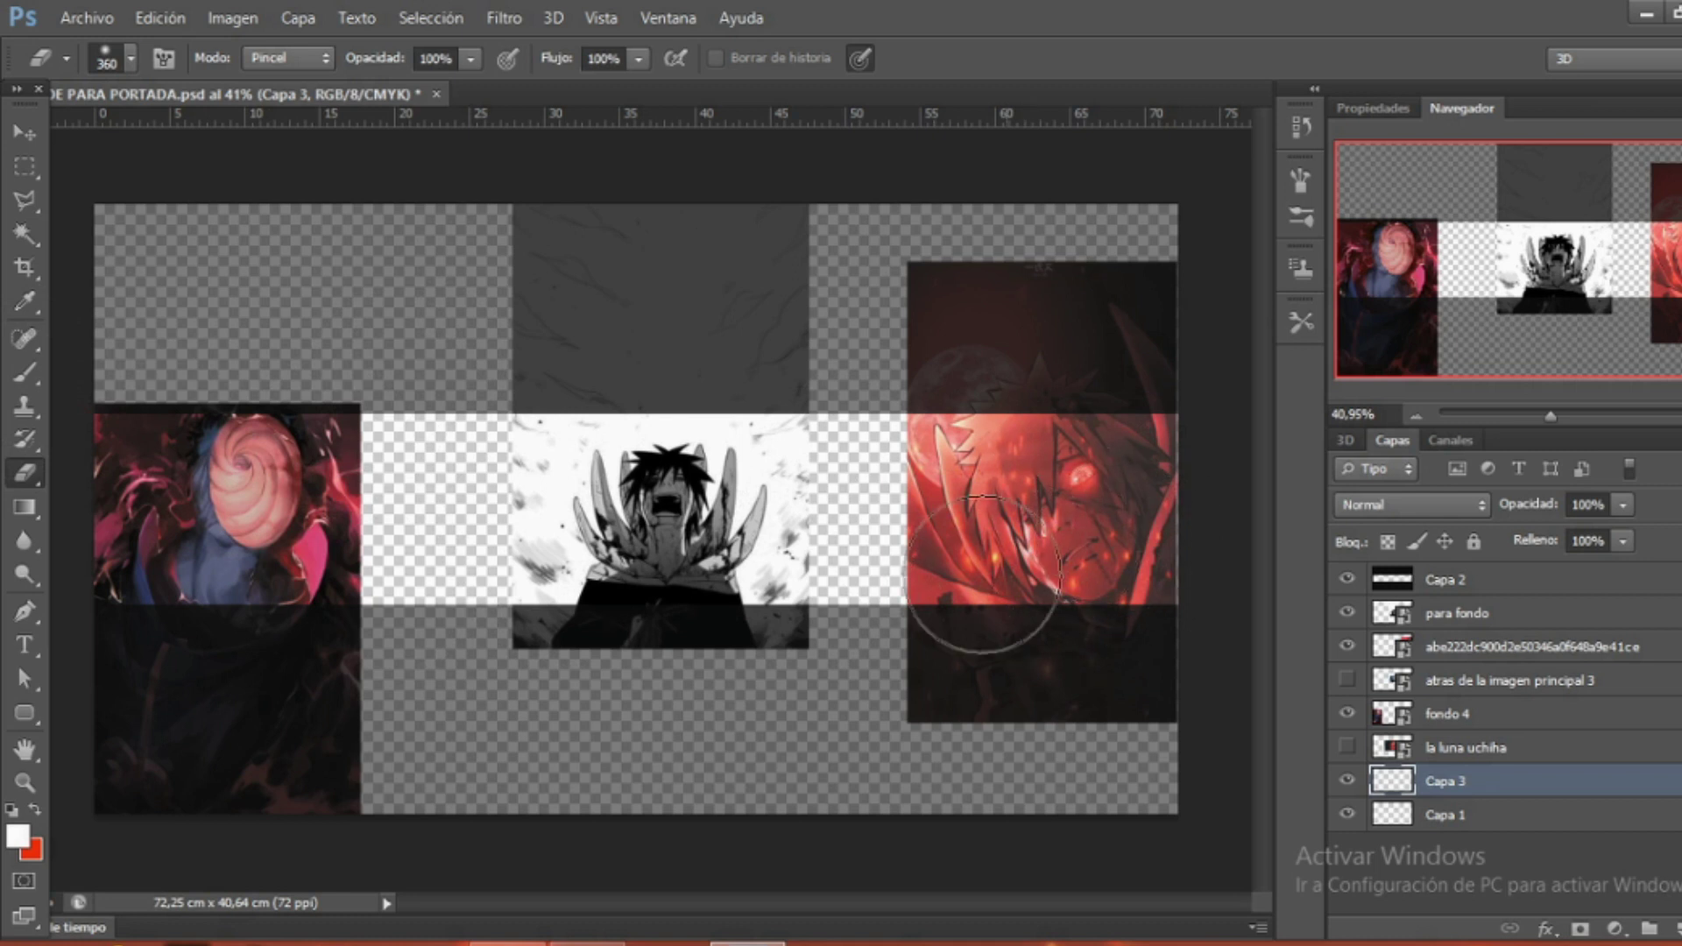
key("alt+BackSpace")
key("b")
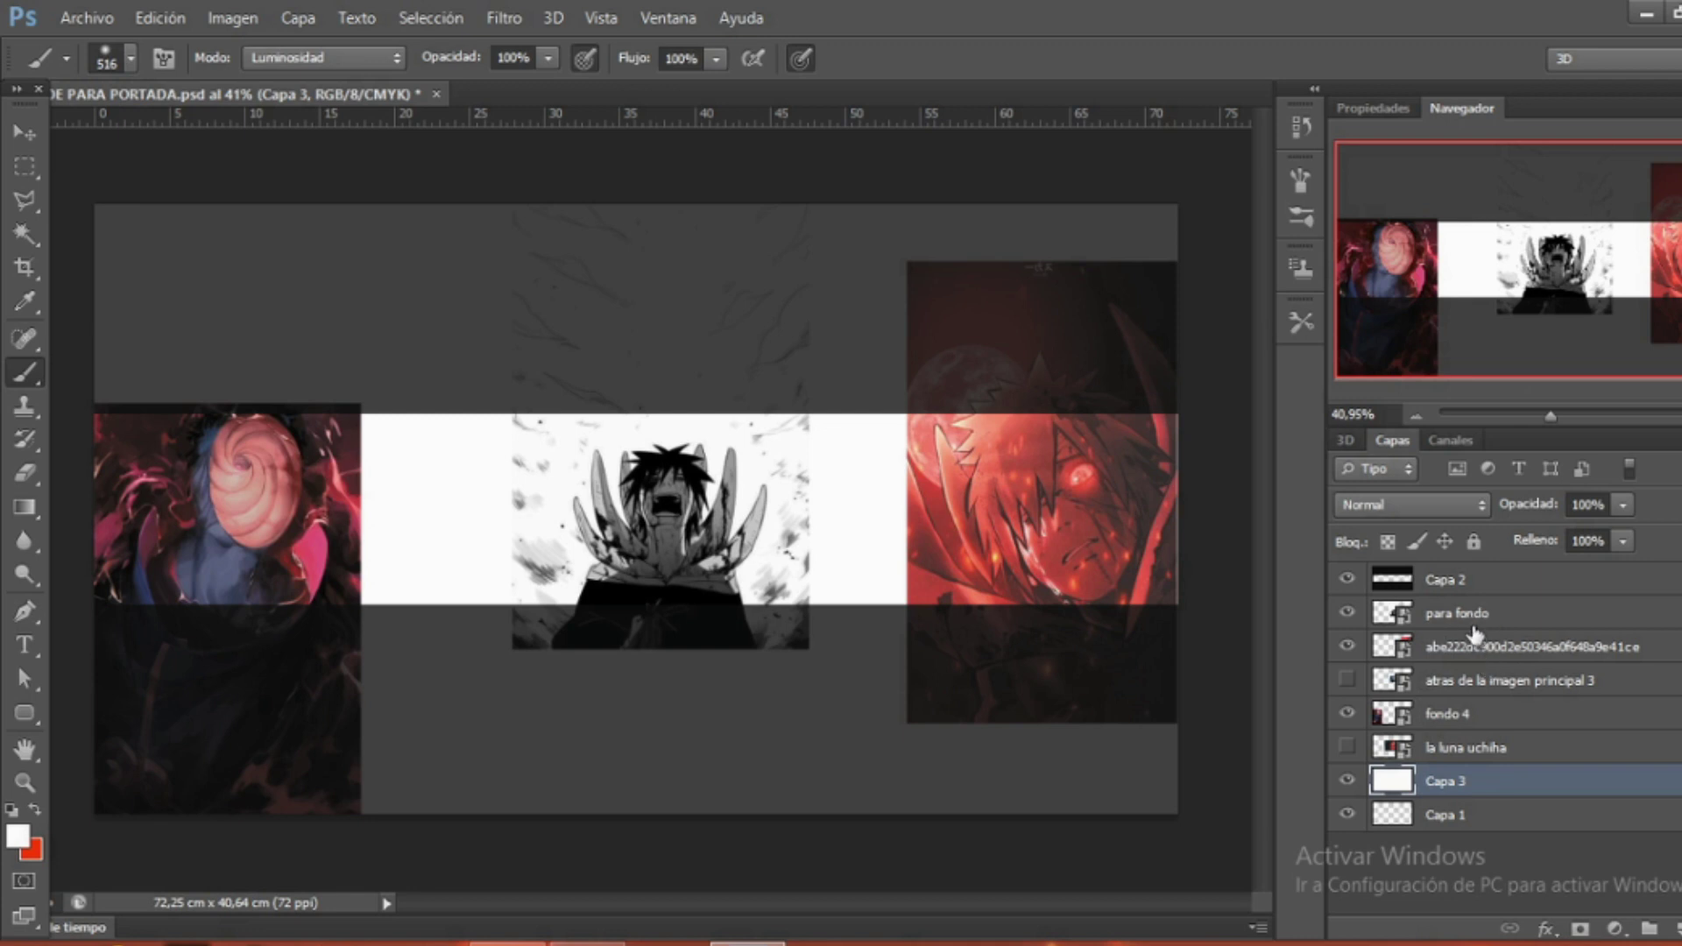
left_click(1473, 624)
Rasterize para fondo for erasing and set the eraser to 174 px with 65% hardness.
key("e")
left_click(831, 536)
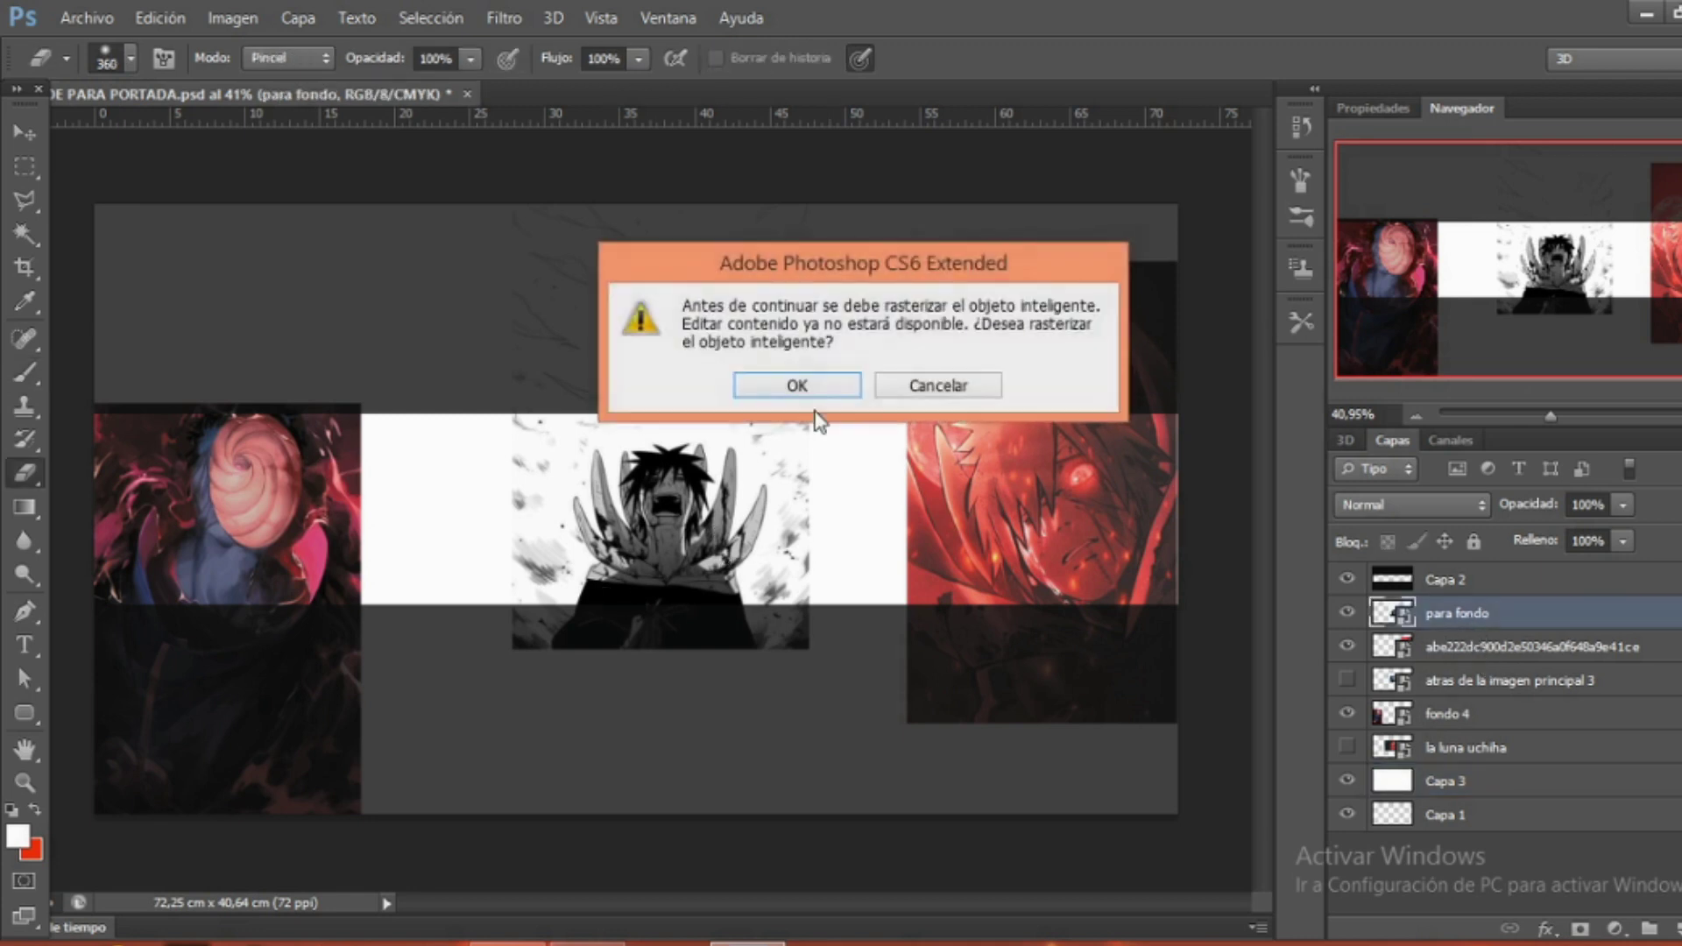
left_click(813, 391)
scroll(836, 482, "up", 1)
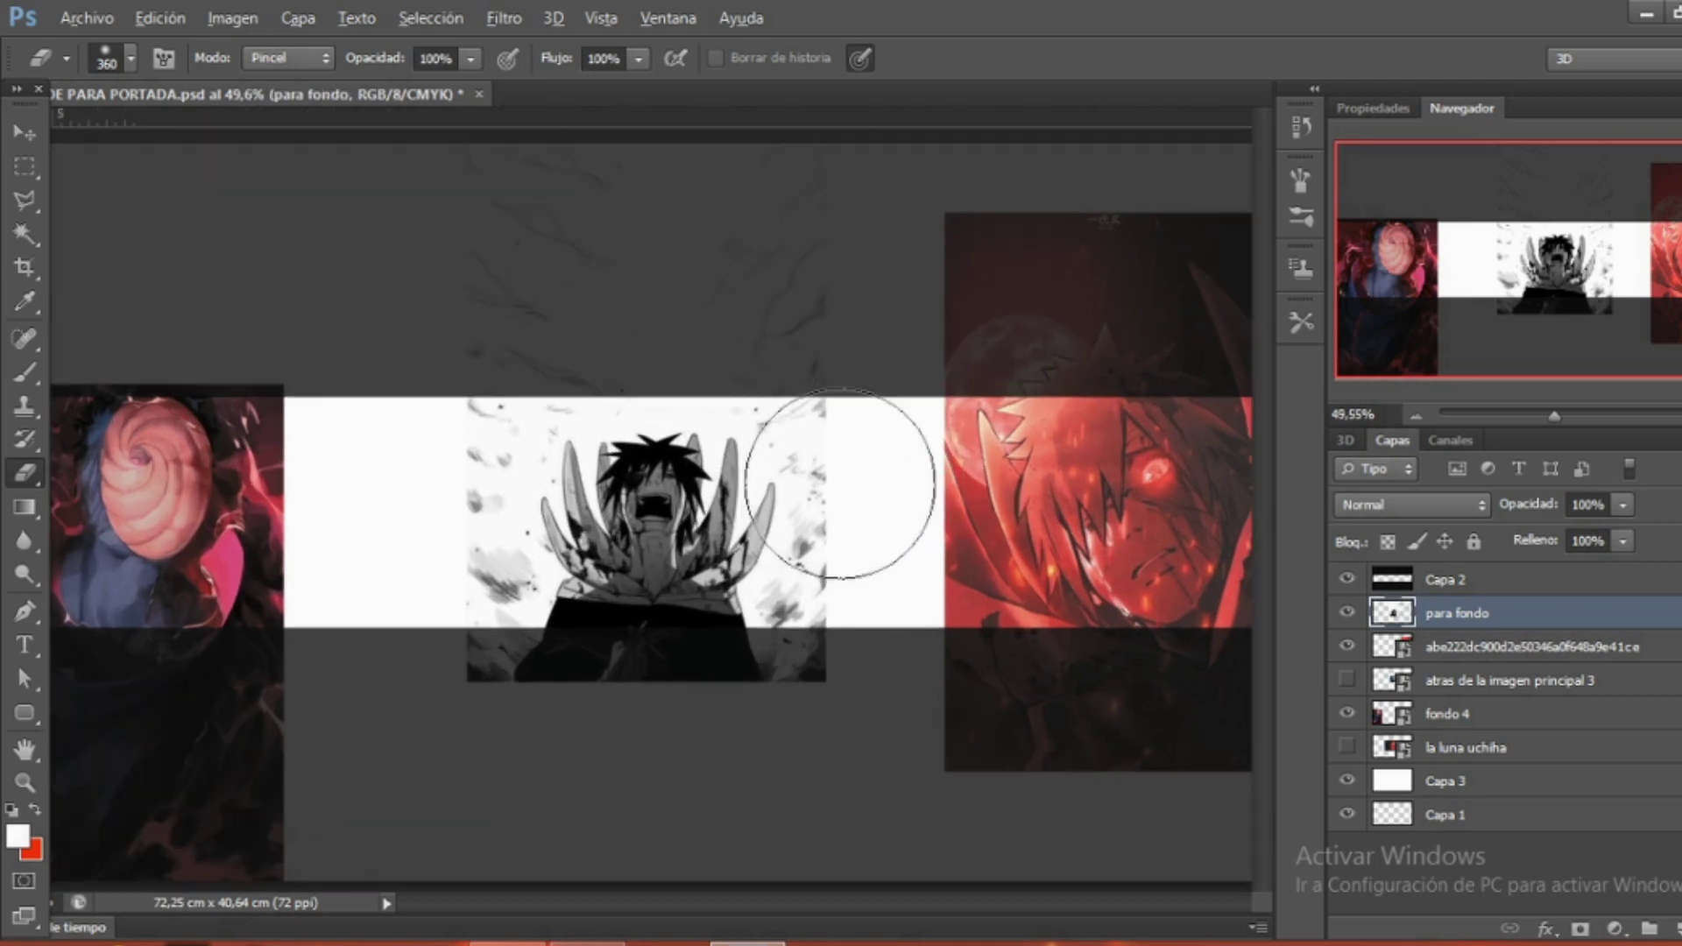
right_click(887, 497)
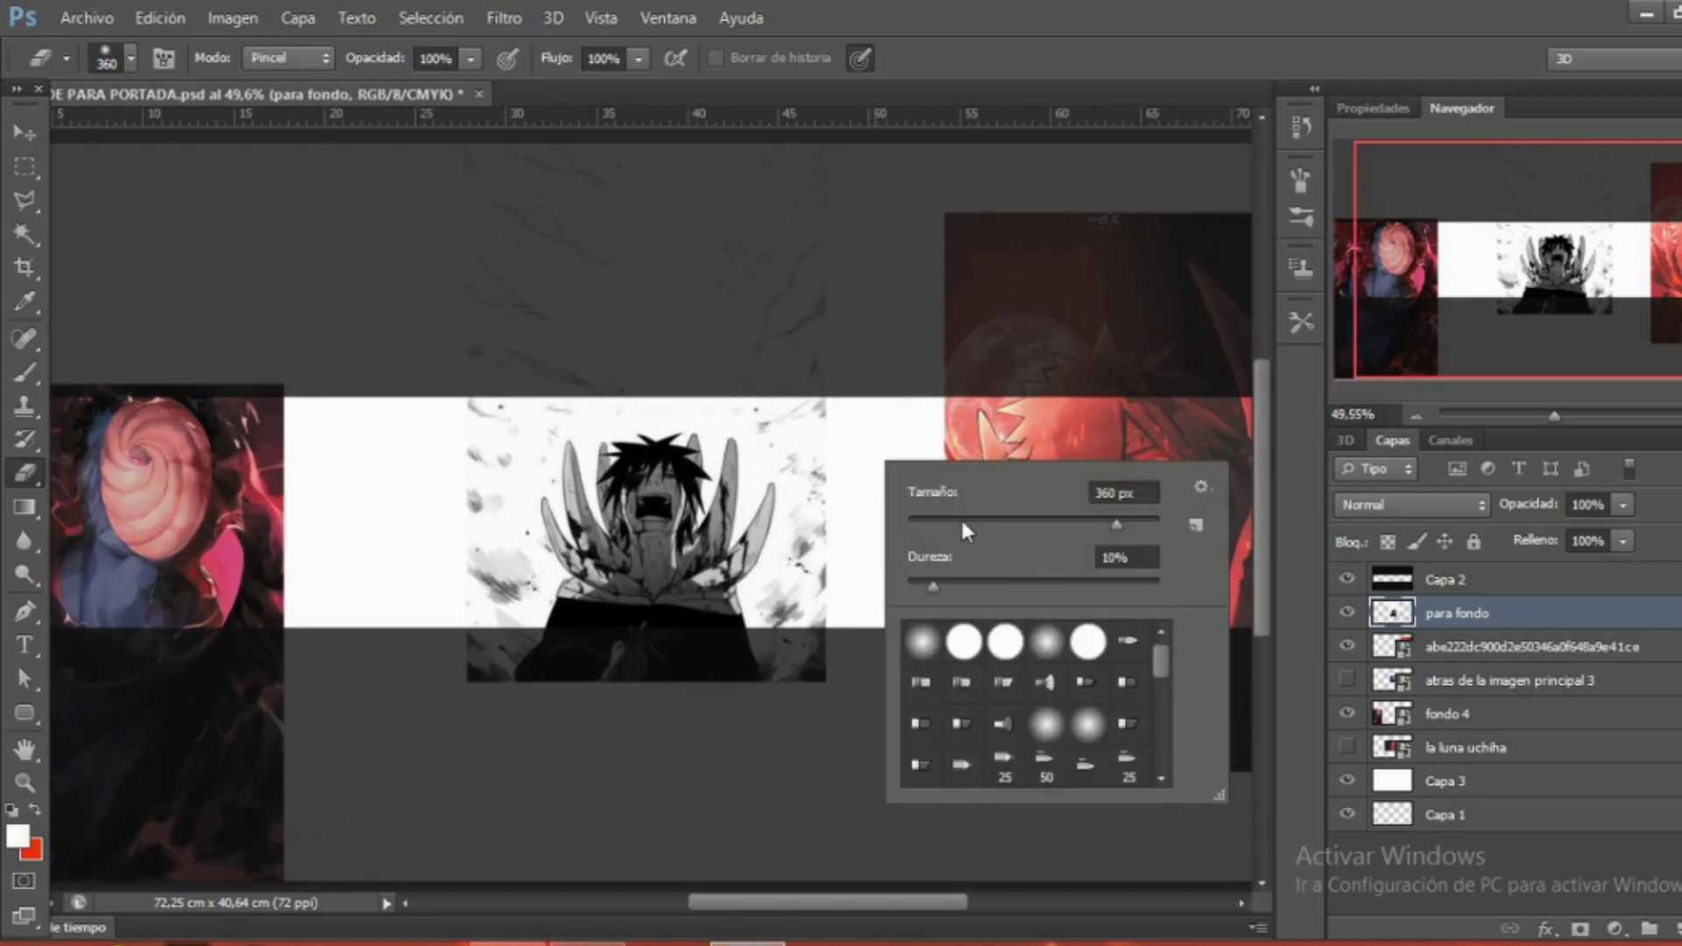
left_click(889, 320)
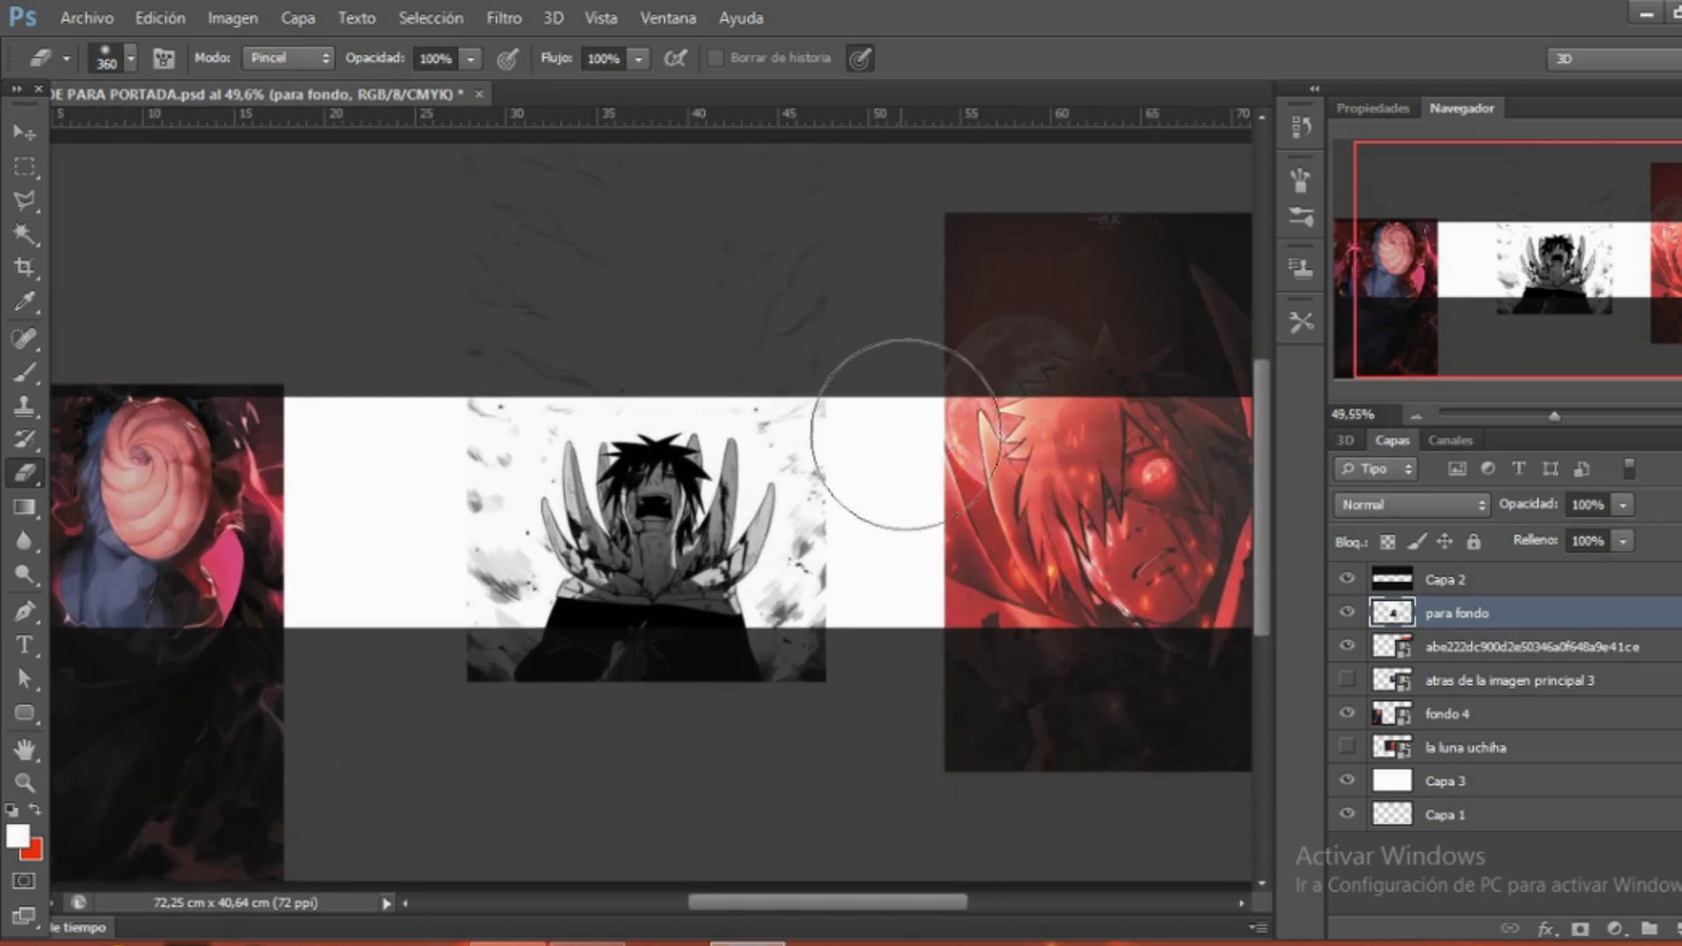
mouse_move(858, 387)
left_mouse_down()
mouse_move(813, 386)
mouse_move(836, 395)
left_mouse_up()
right_click(837, 396)
left_click_drag(933, 510, 1069, 510)
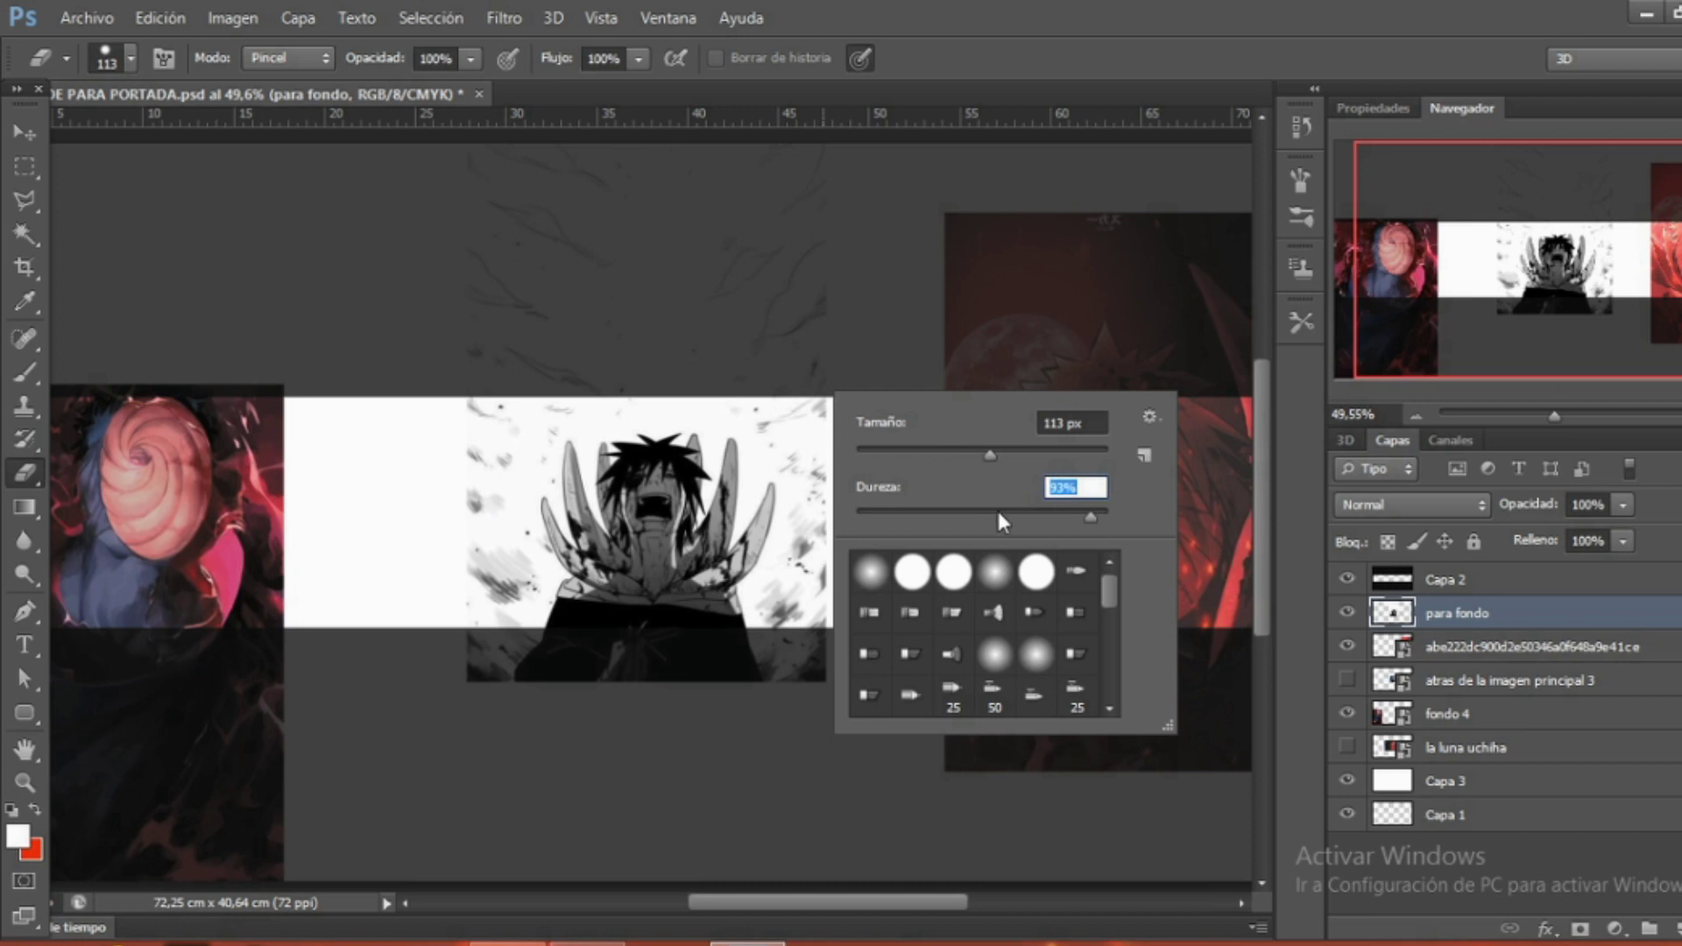
left_click_drag(787, 323, 823, 344)
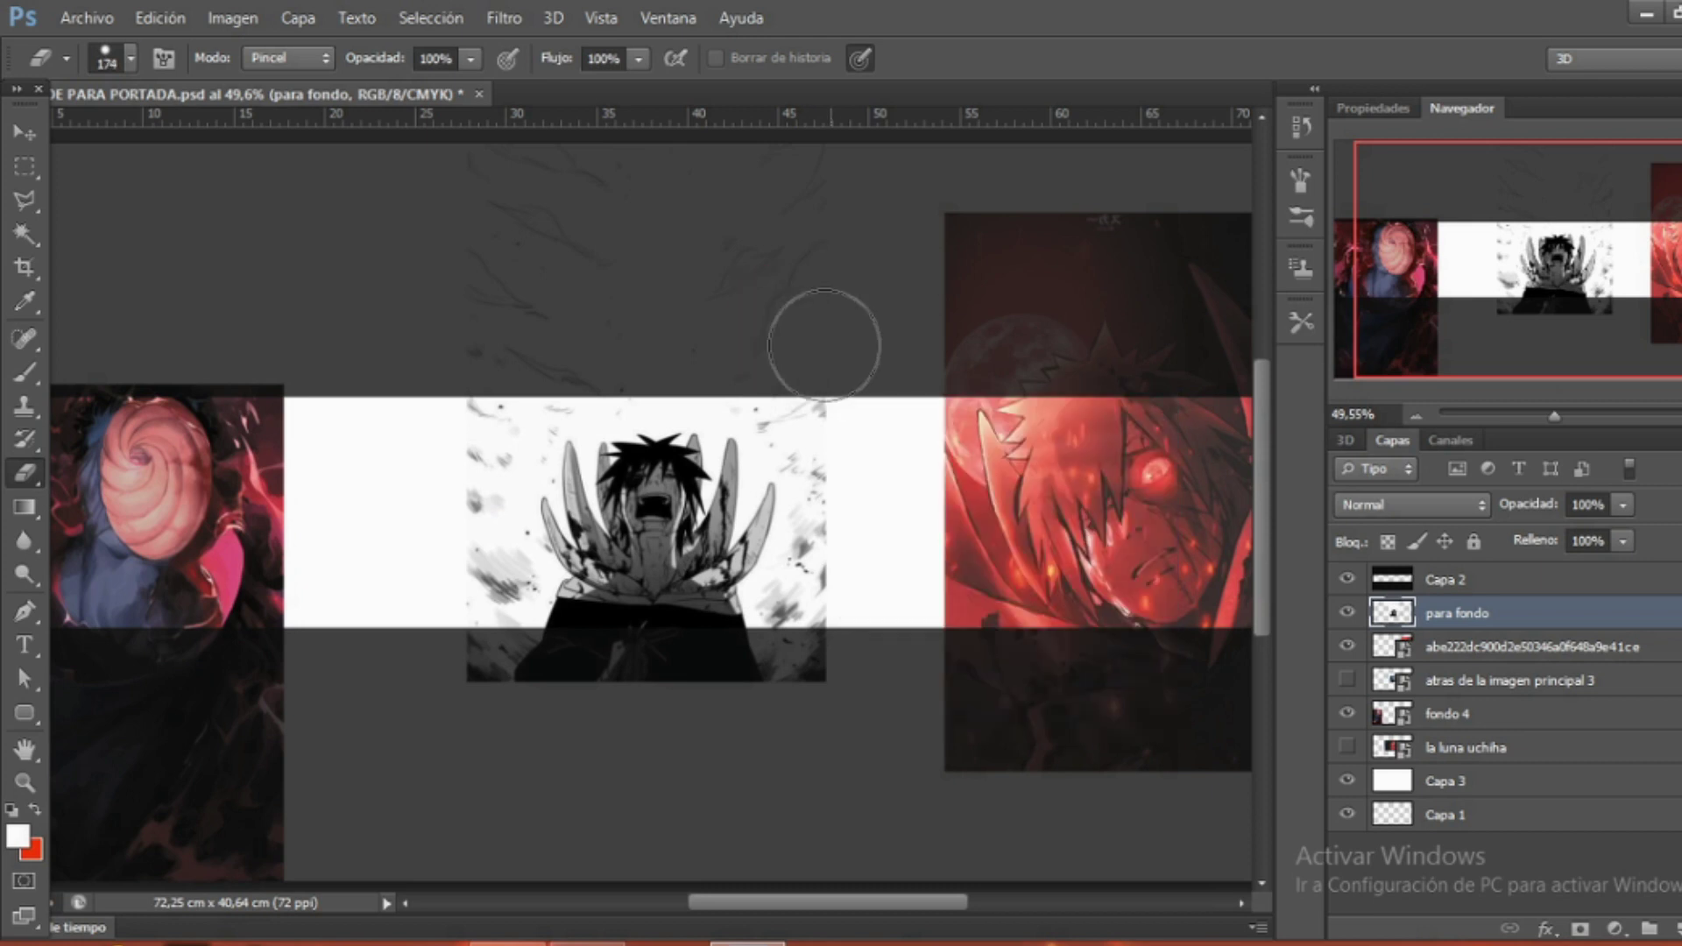
Erase the grey smudges to the left, right and below the central figure.
scroll(432, 283, "up", 3)
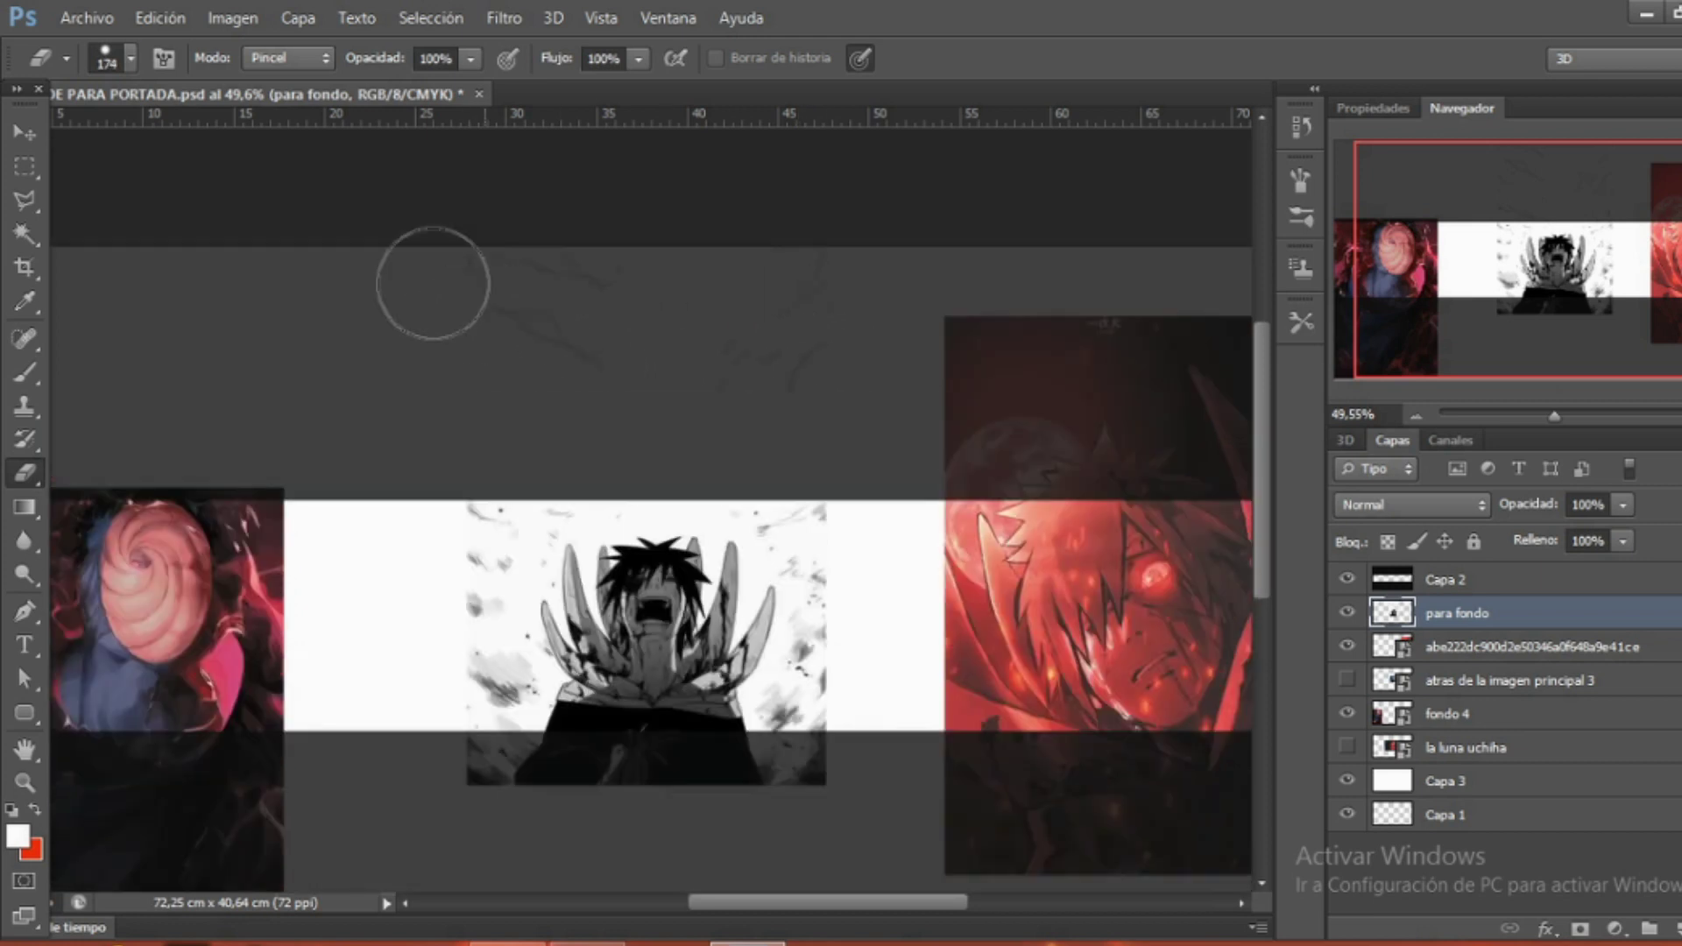
scroll(515, 501, "down", 1)
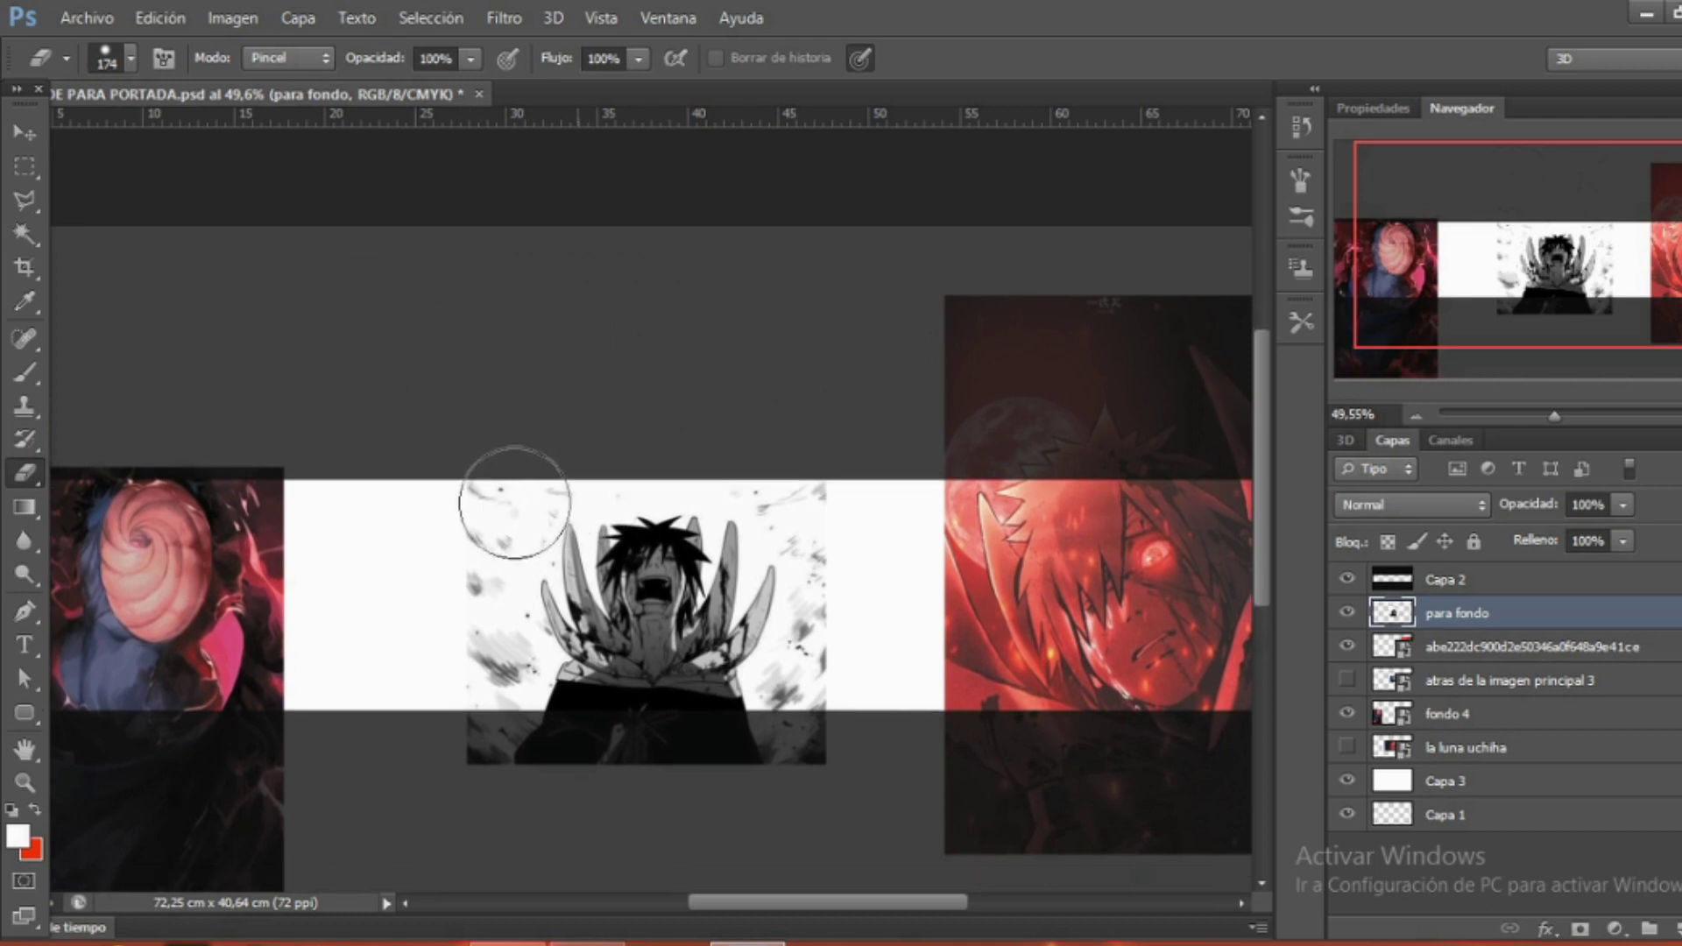
scroll(515, 502, "down", 1)
mouse_move(526, 443)
left_mouse_down()
mouse_move(484, 509)
mouse_move(481, 632)
left_mouse_up()
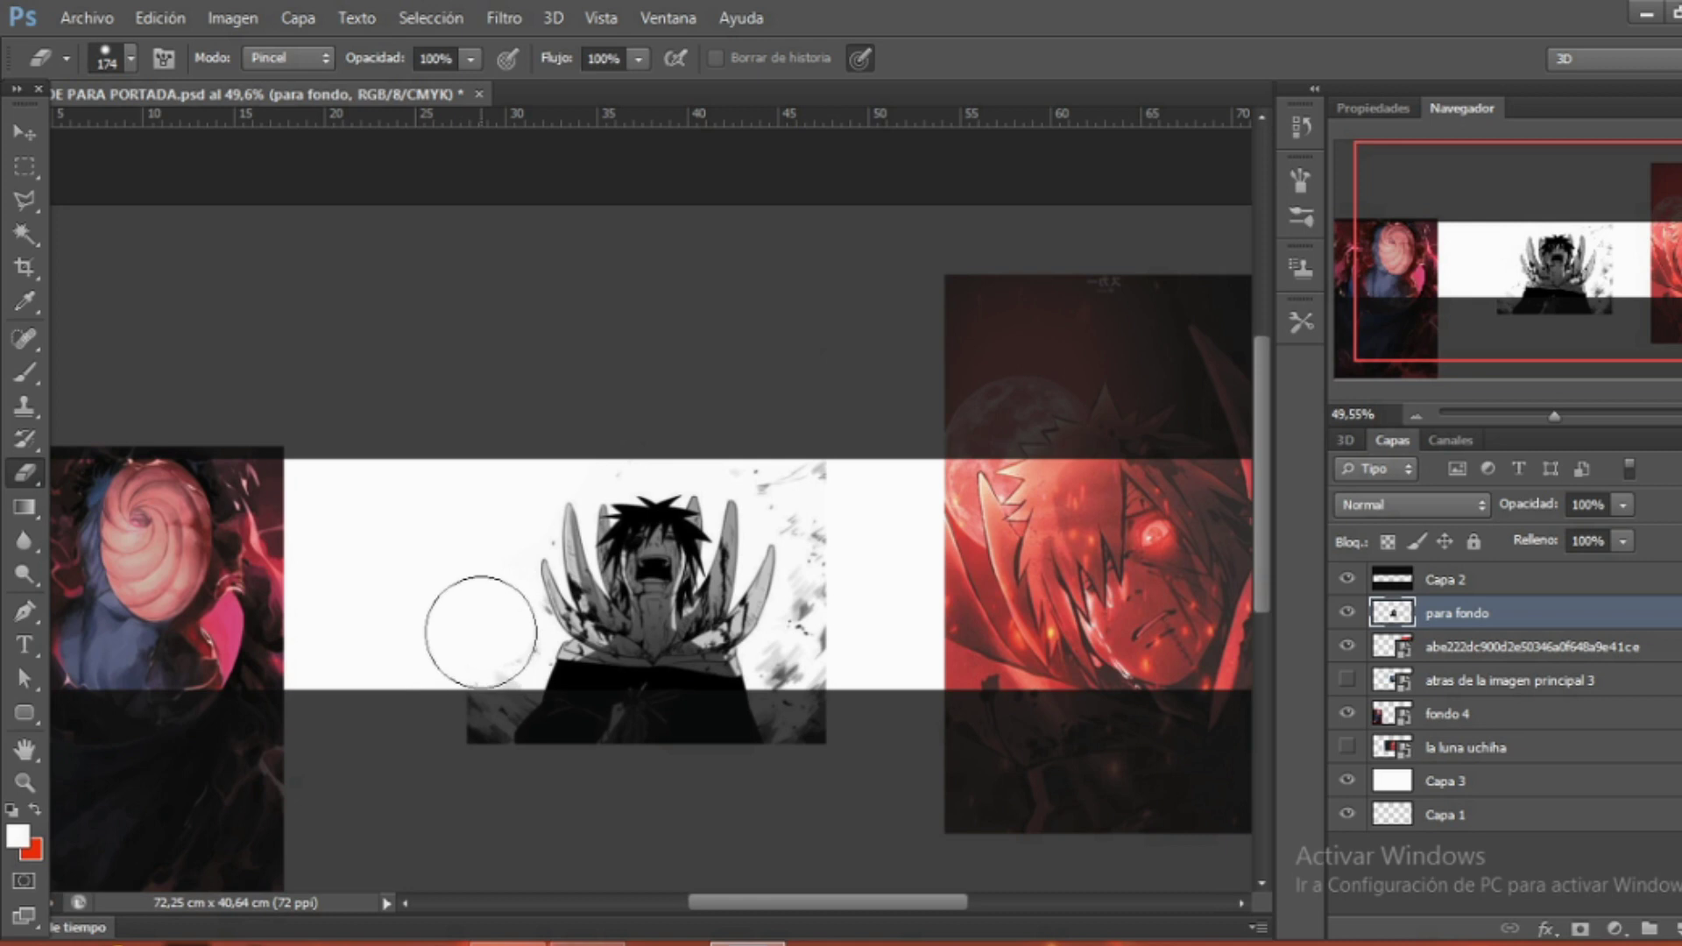
scroll(451, 600, "down", 4)
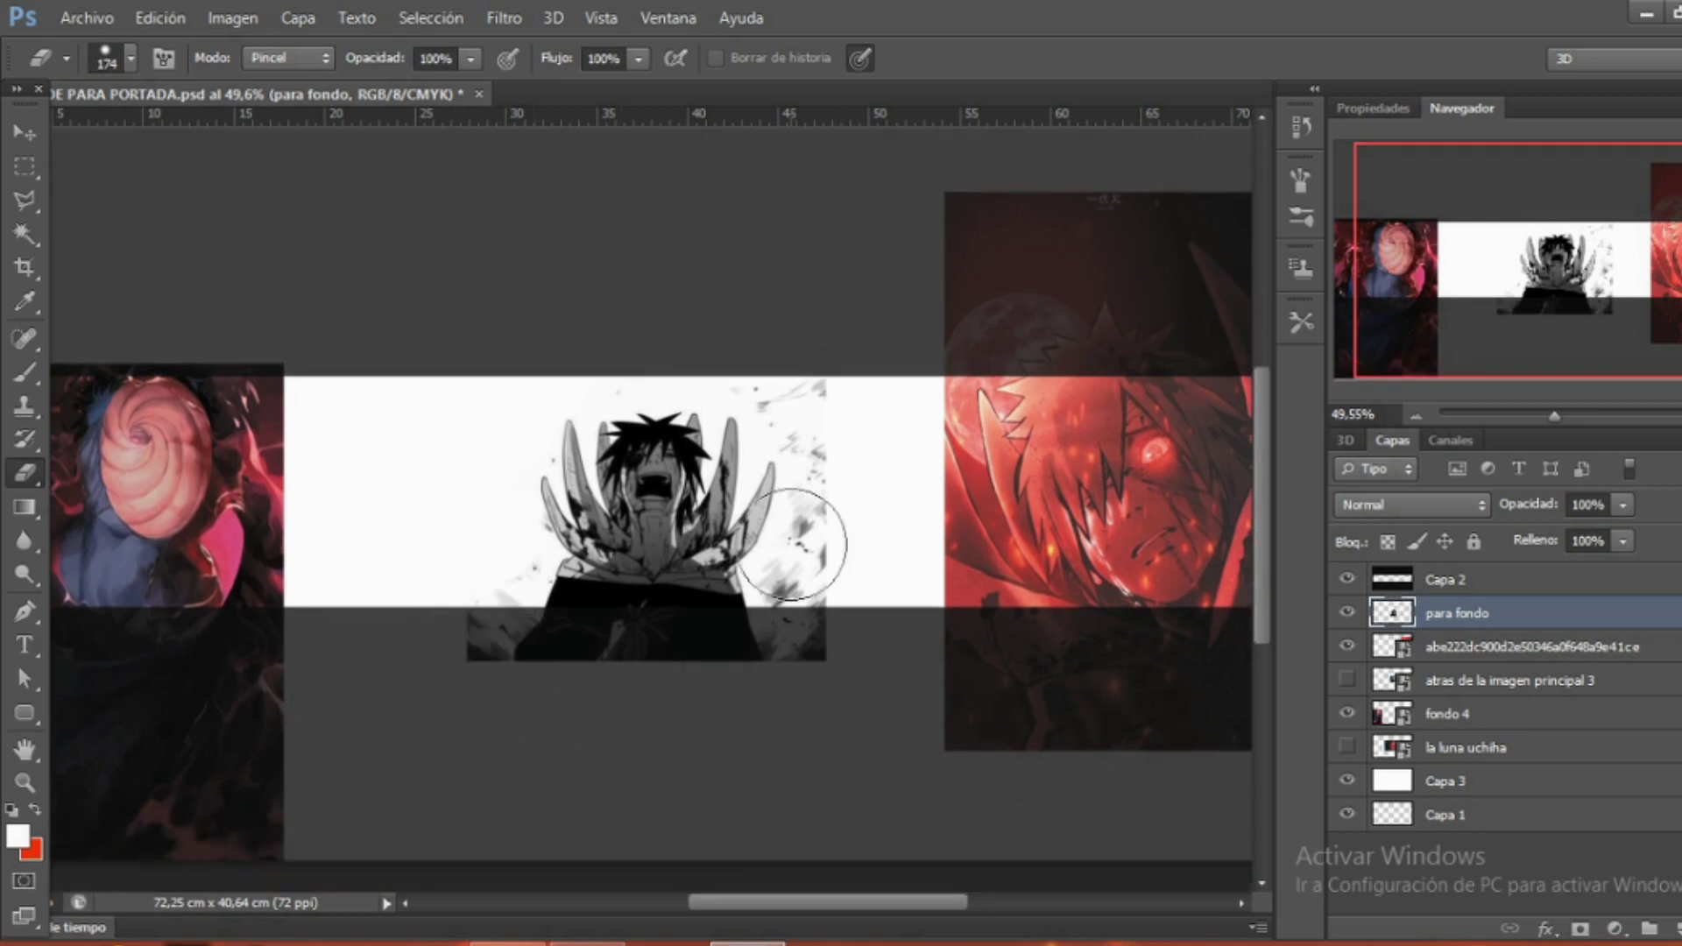
left_click_drag(791, 544, 775, 411)
scroll(533, 584, "up", 2)
left_click_drag(560, 604, 517, 666)
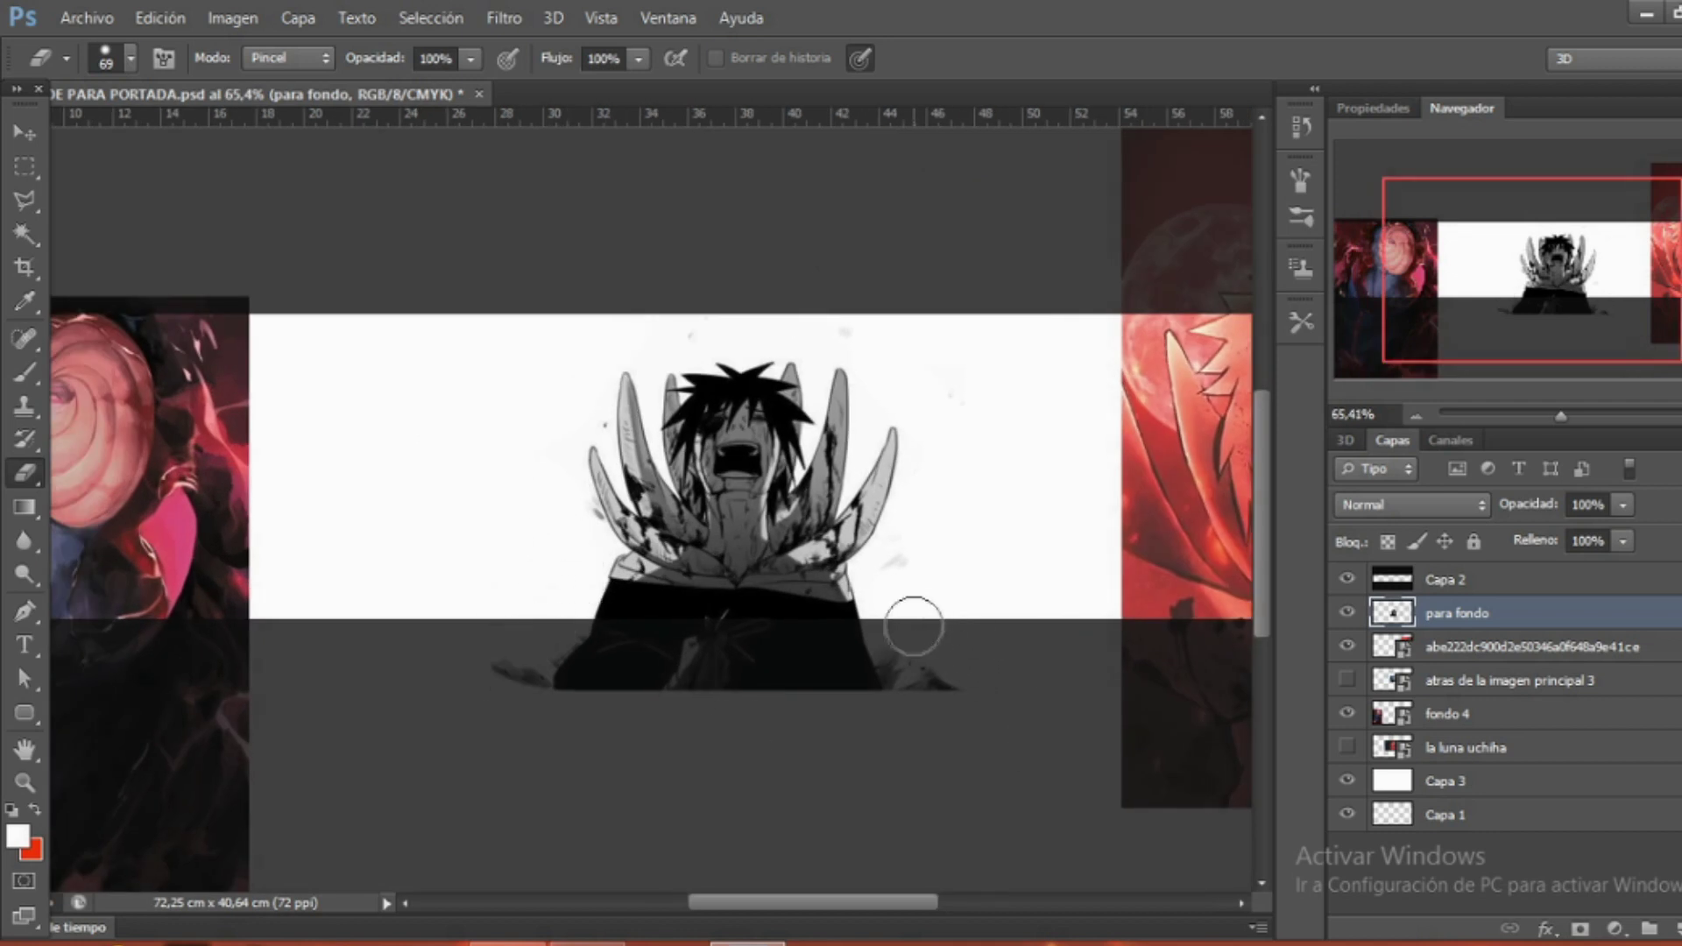
scroll(491, 536, "down", 2)
scroll(738, 628, "down", 1)
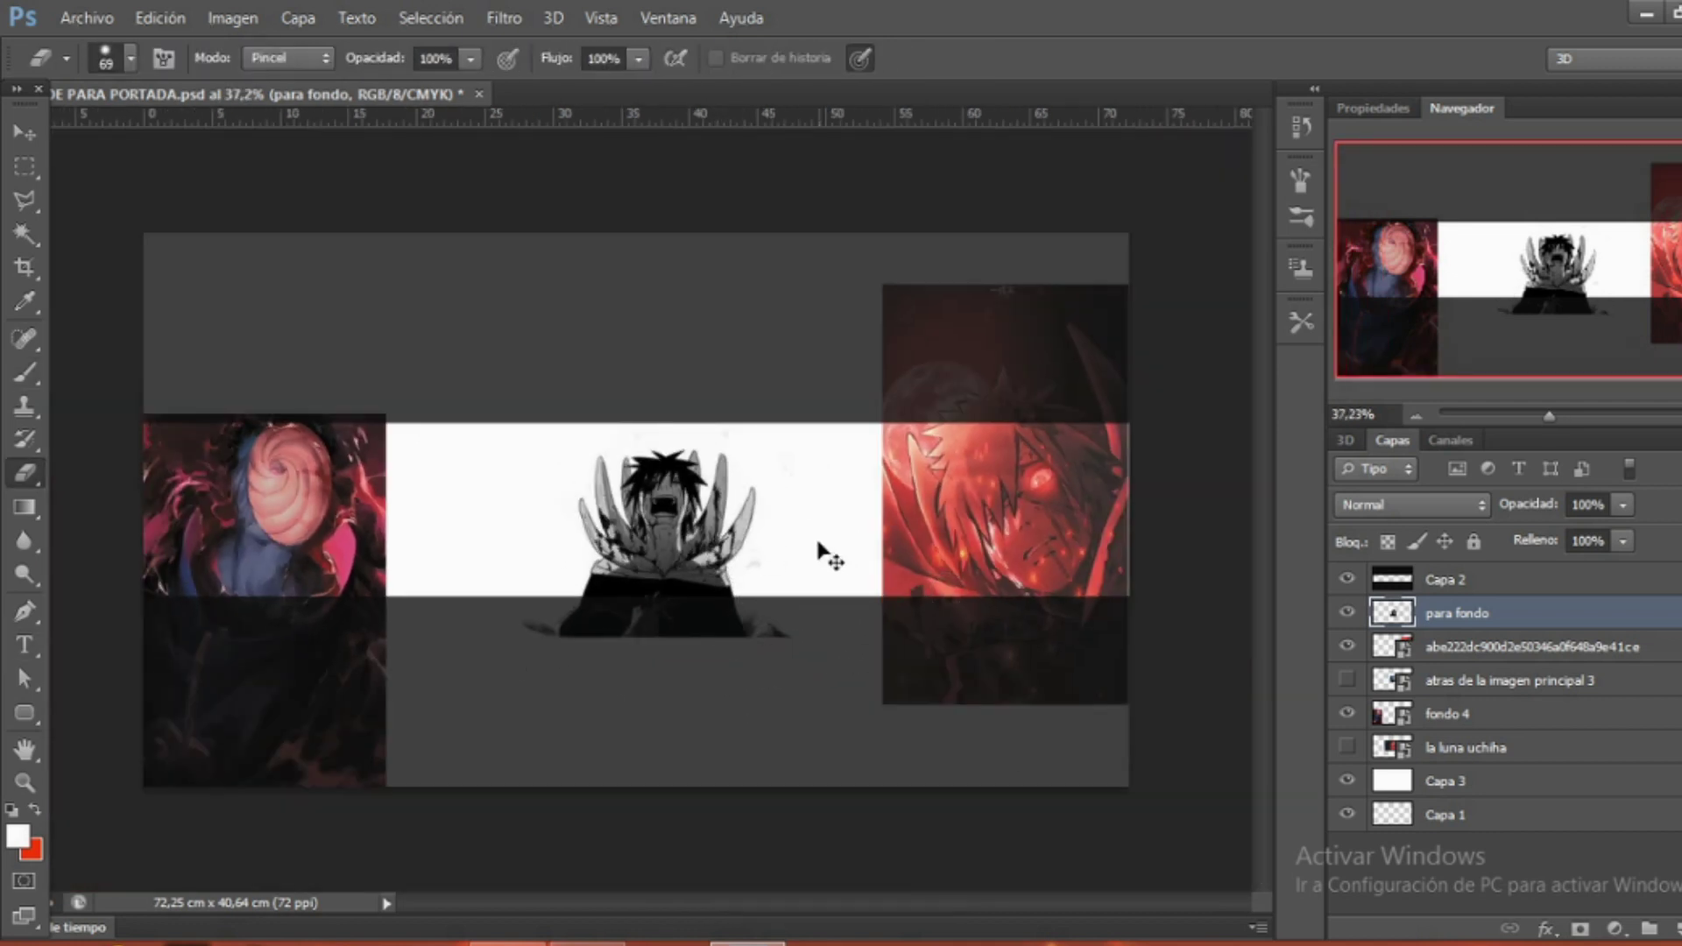
key("ctrl+t")
Scale the grayscale centre figure to about 97%, nudge it slightly left, and apply the transform.
left_click_drag(793, 637, 758, 603)
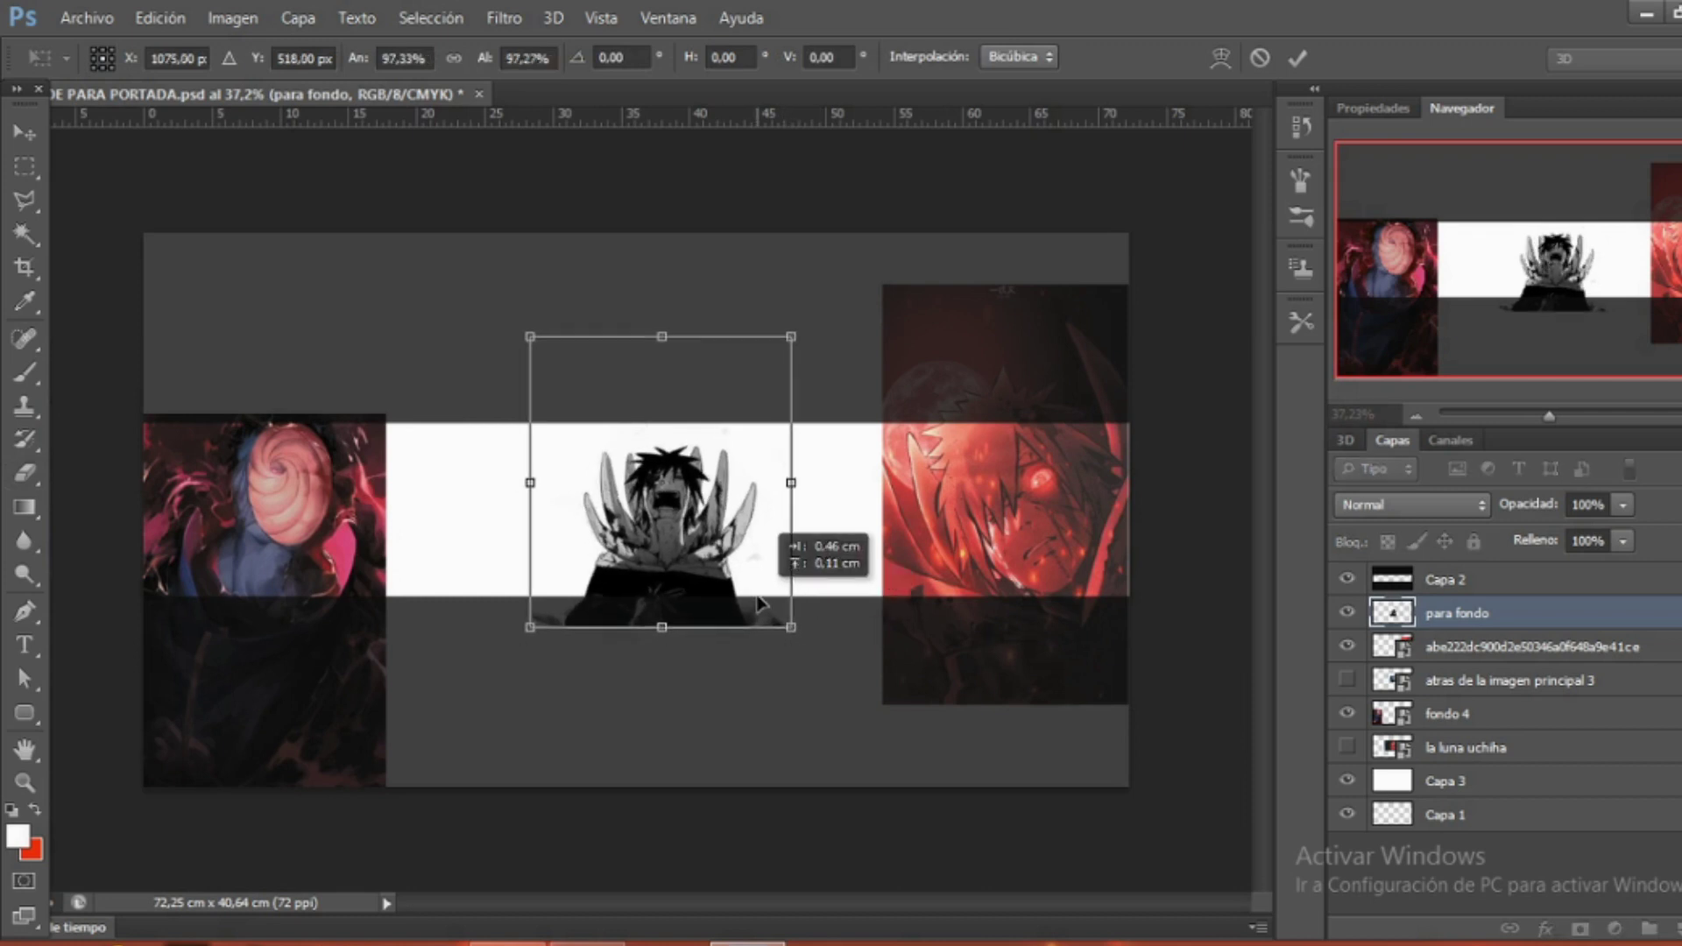
key("Left")
key("Left")
key("Left")
key("Left")
key("Left")
key("Left")
key("Up")
key("Up")
key("Up")
key("Right")
key("Right")
key("Up")
key("Up")
key("Up")
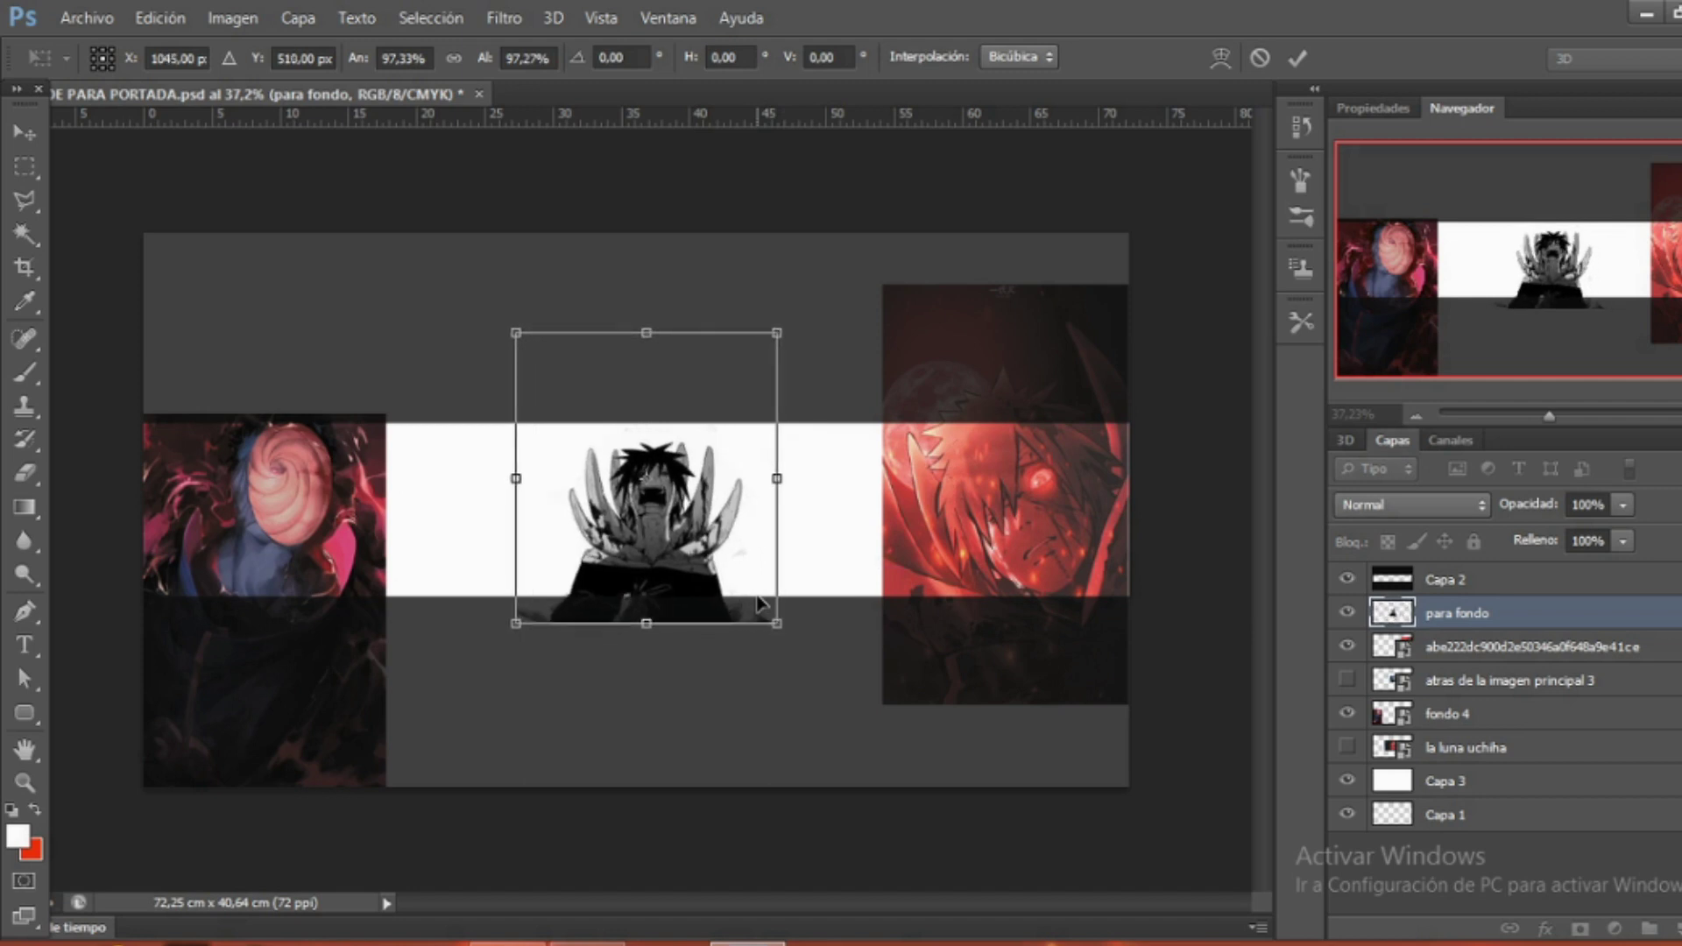
key("Return")
key("e")
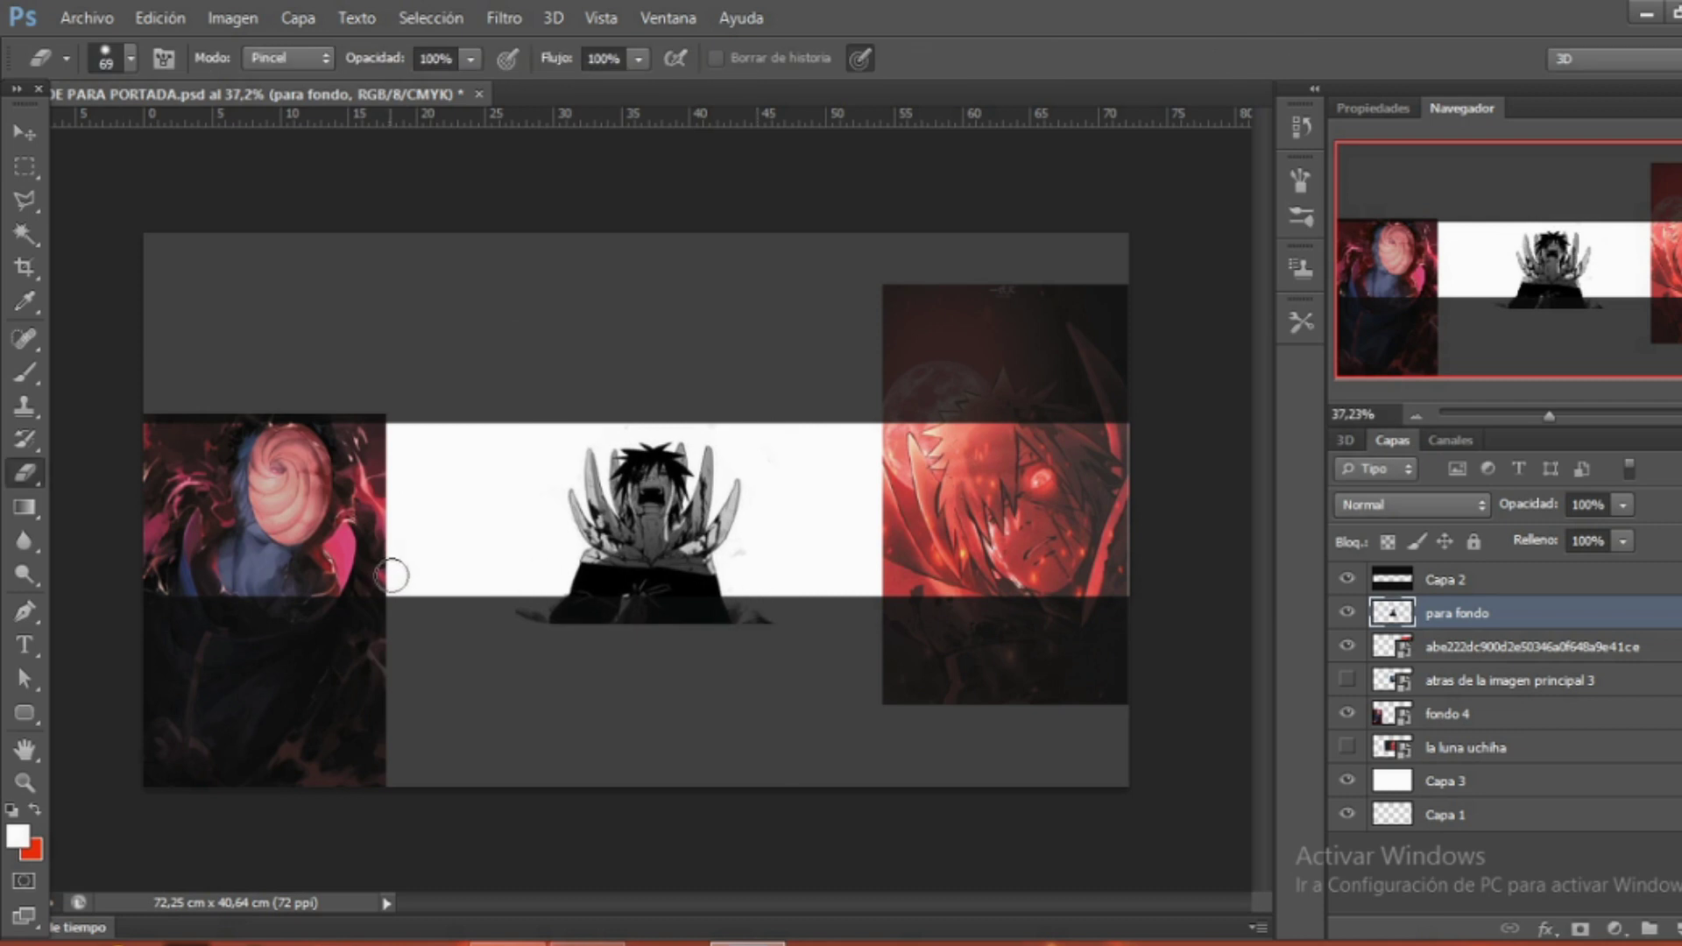
Select the right red image layer and check its visibility and blend mode list.
left_click(1458, 653)
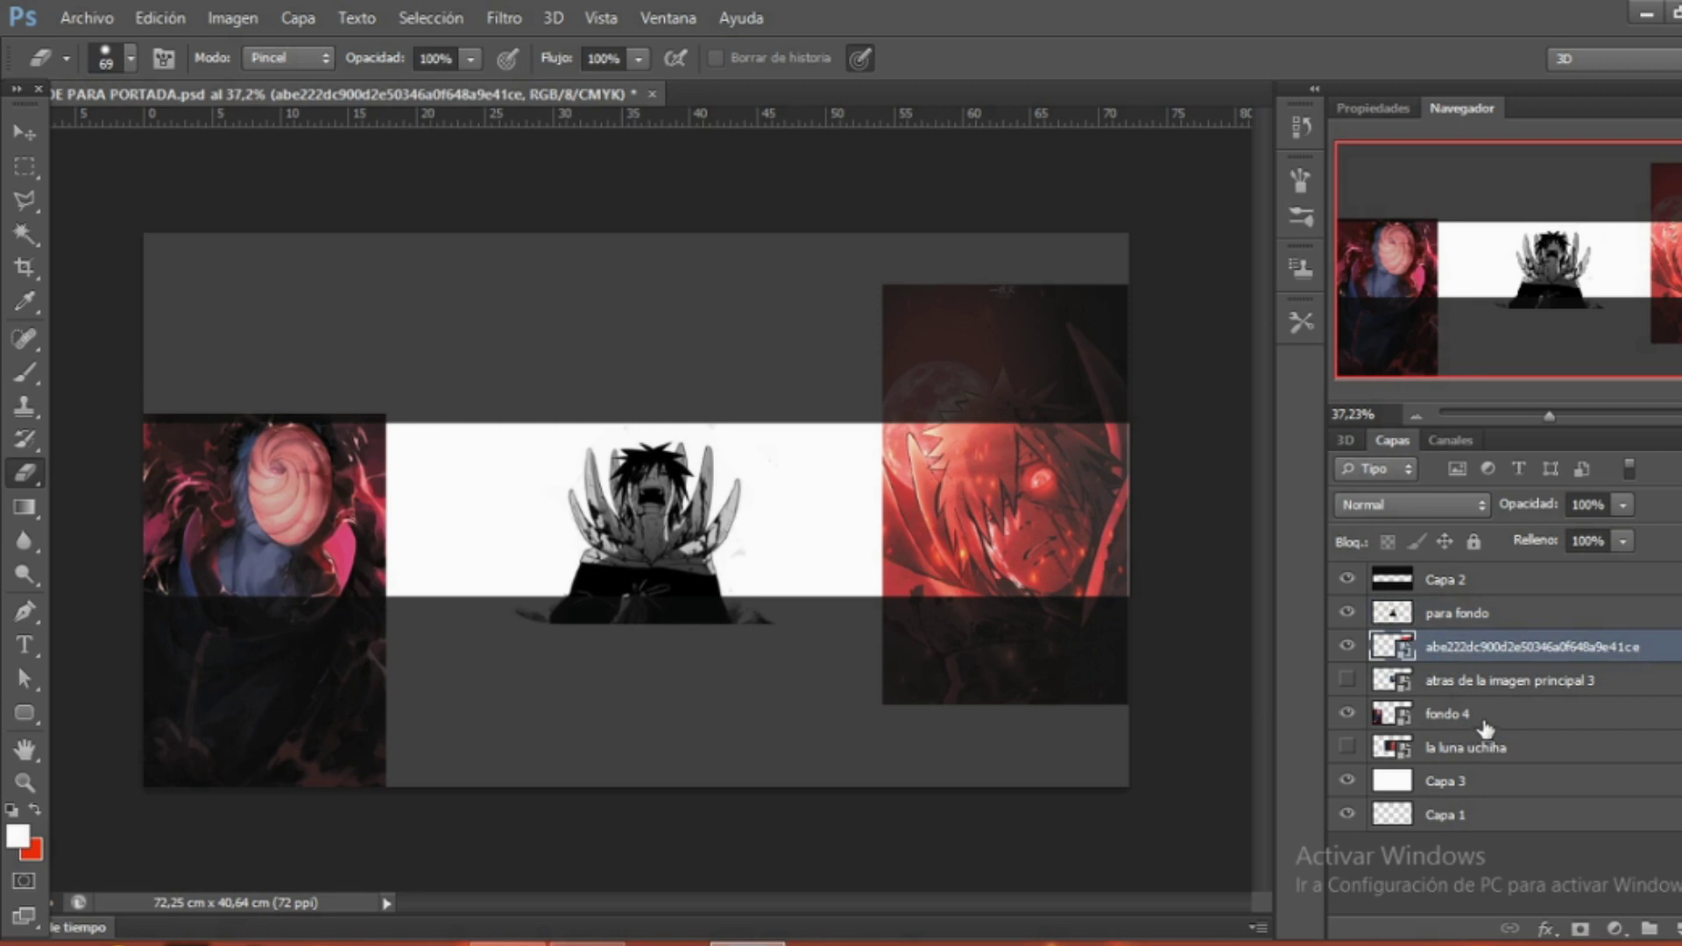
left_click(1346, 648)
left_click(254, 17)
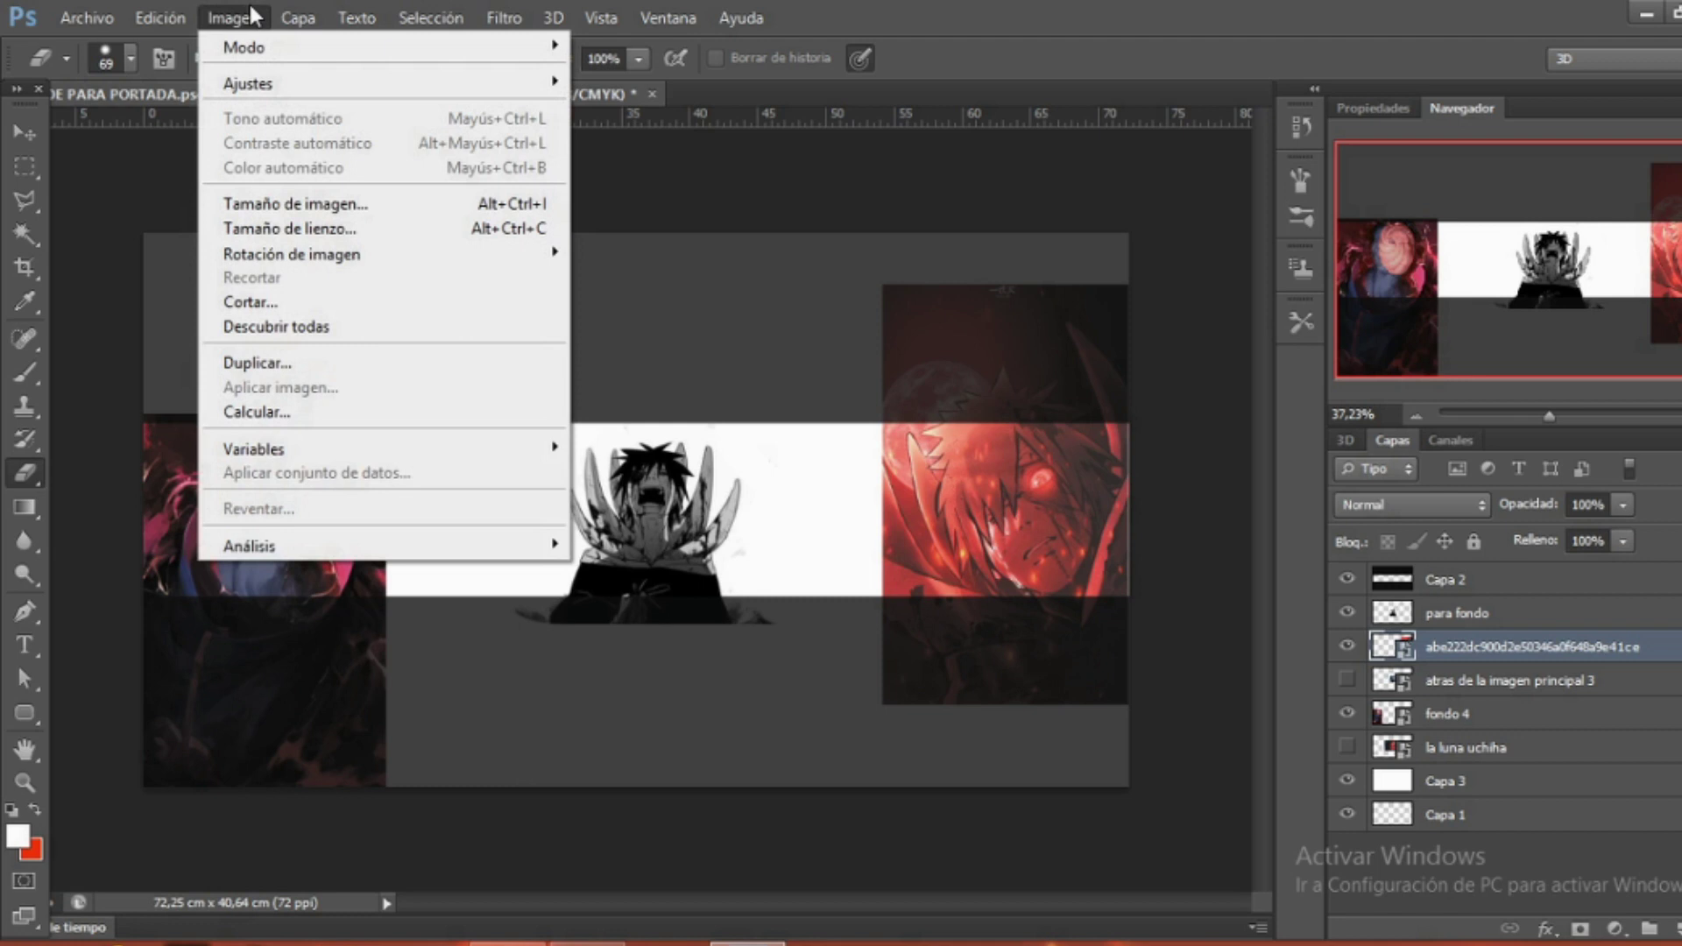
left_click(1106, 241)
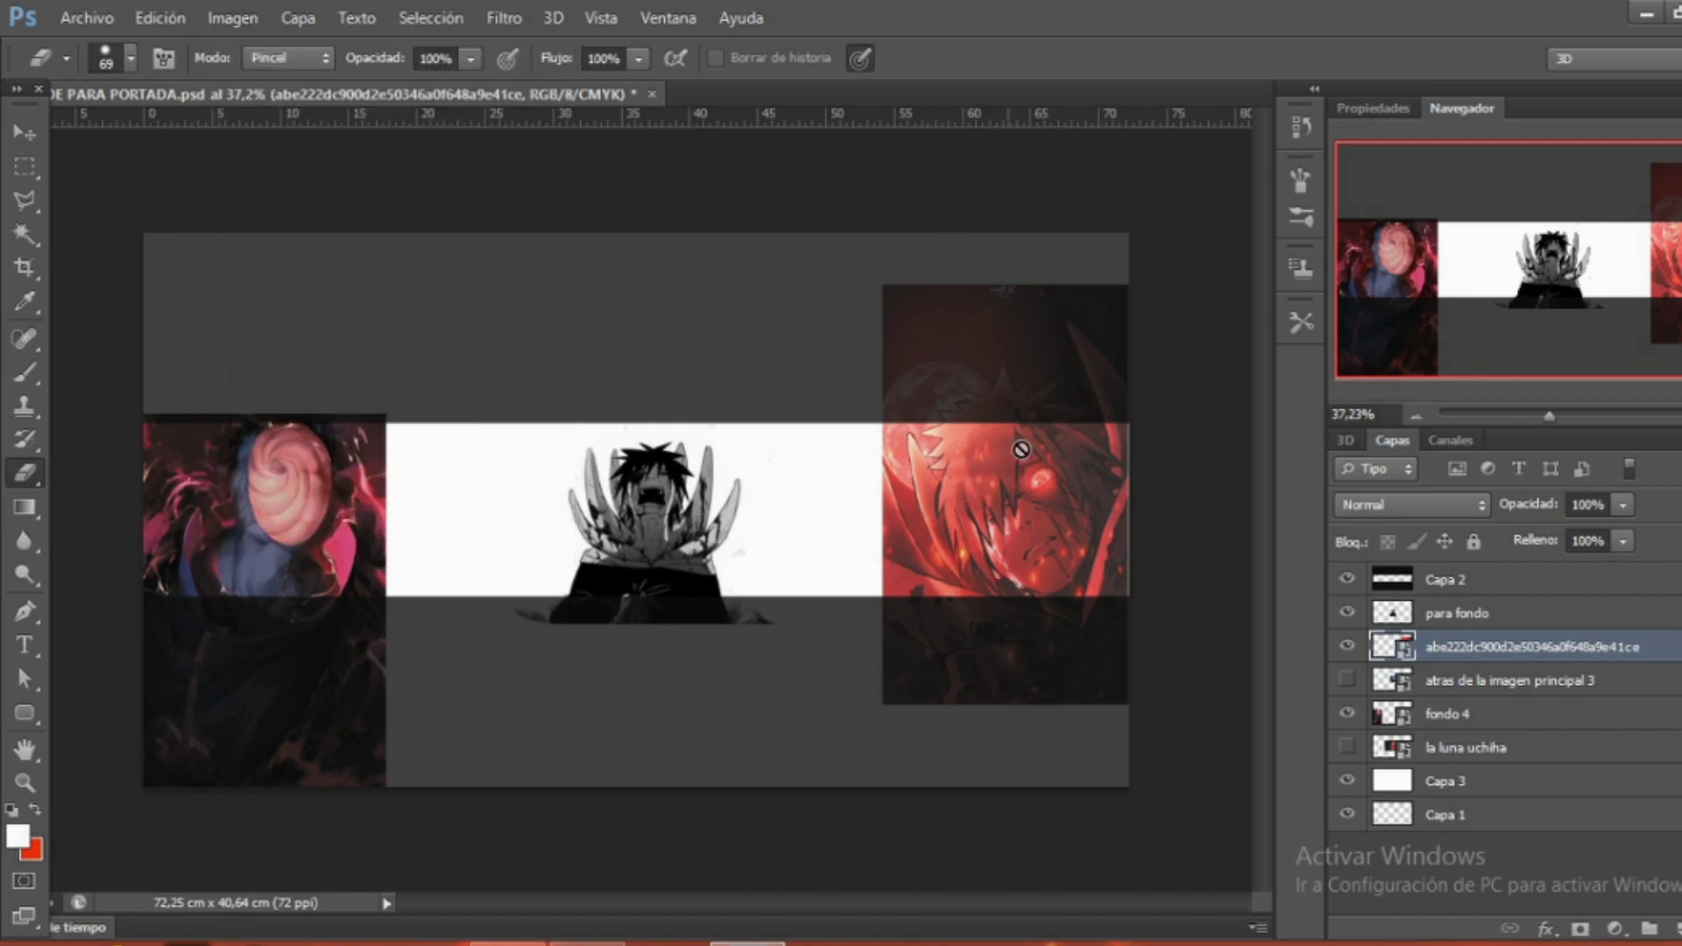
left_click(1412, 505)
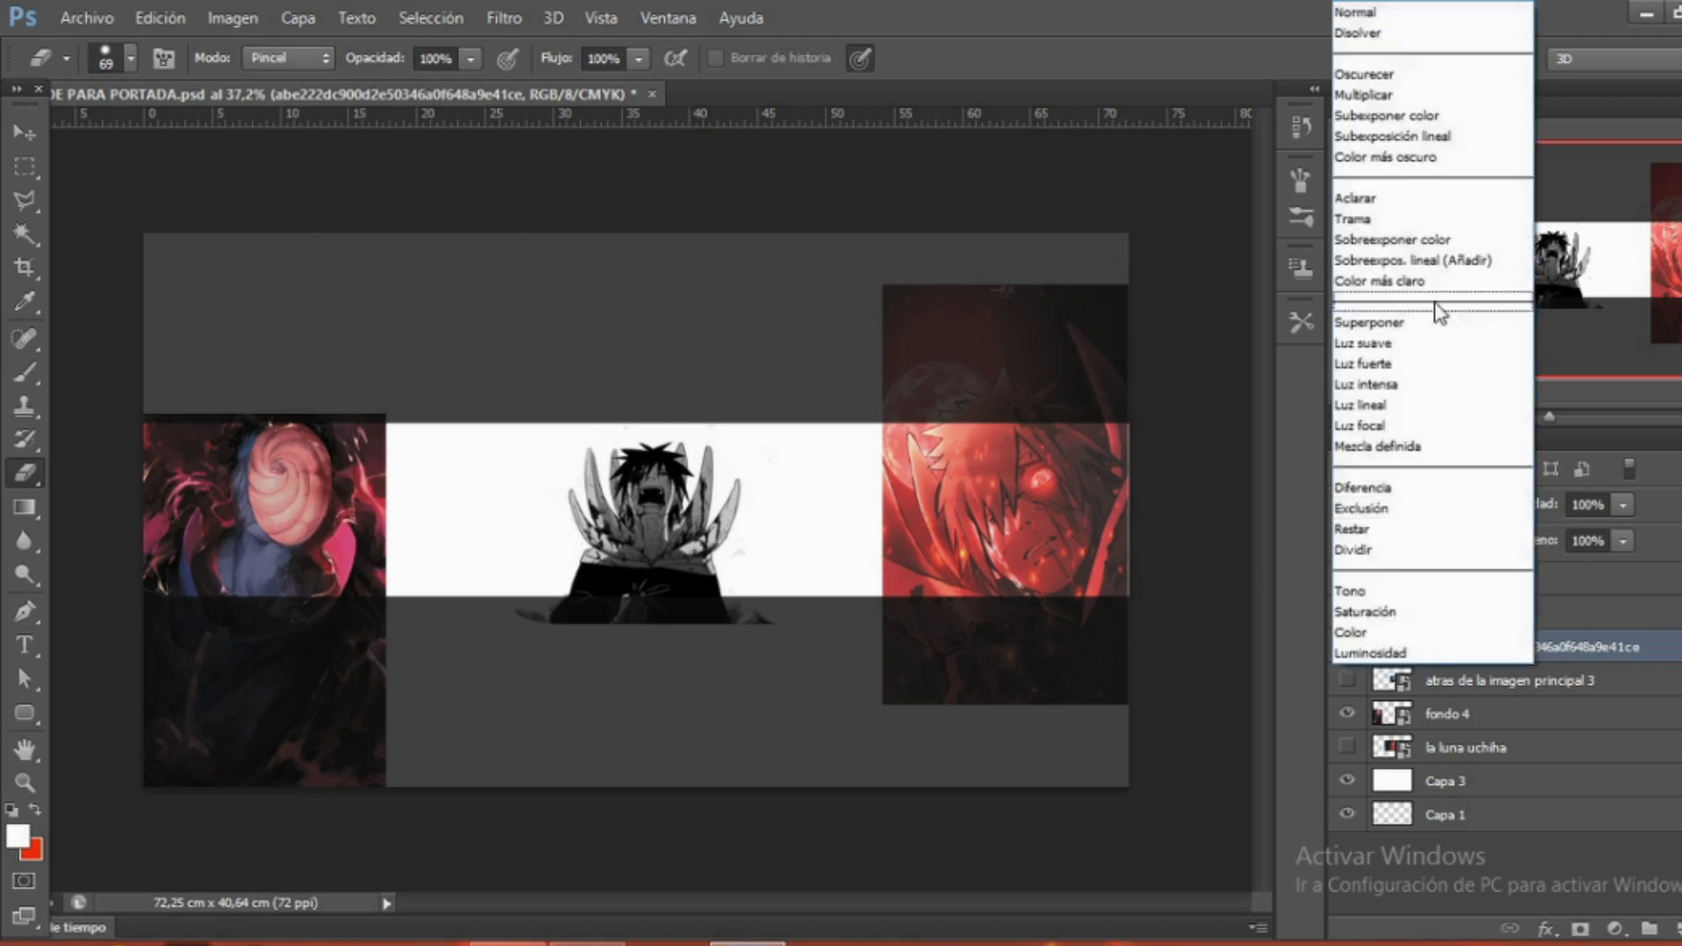
left_click(1378, 865)
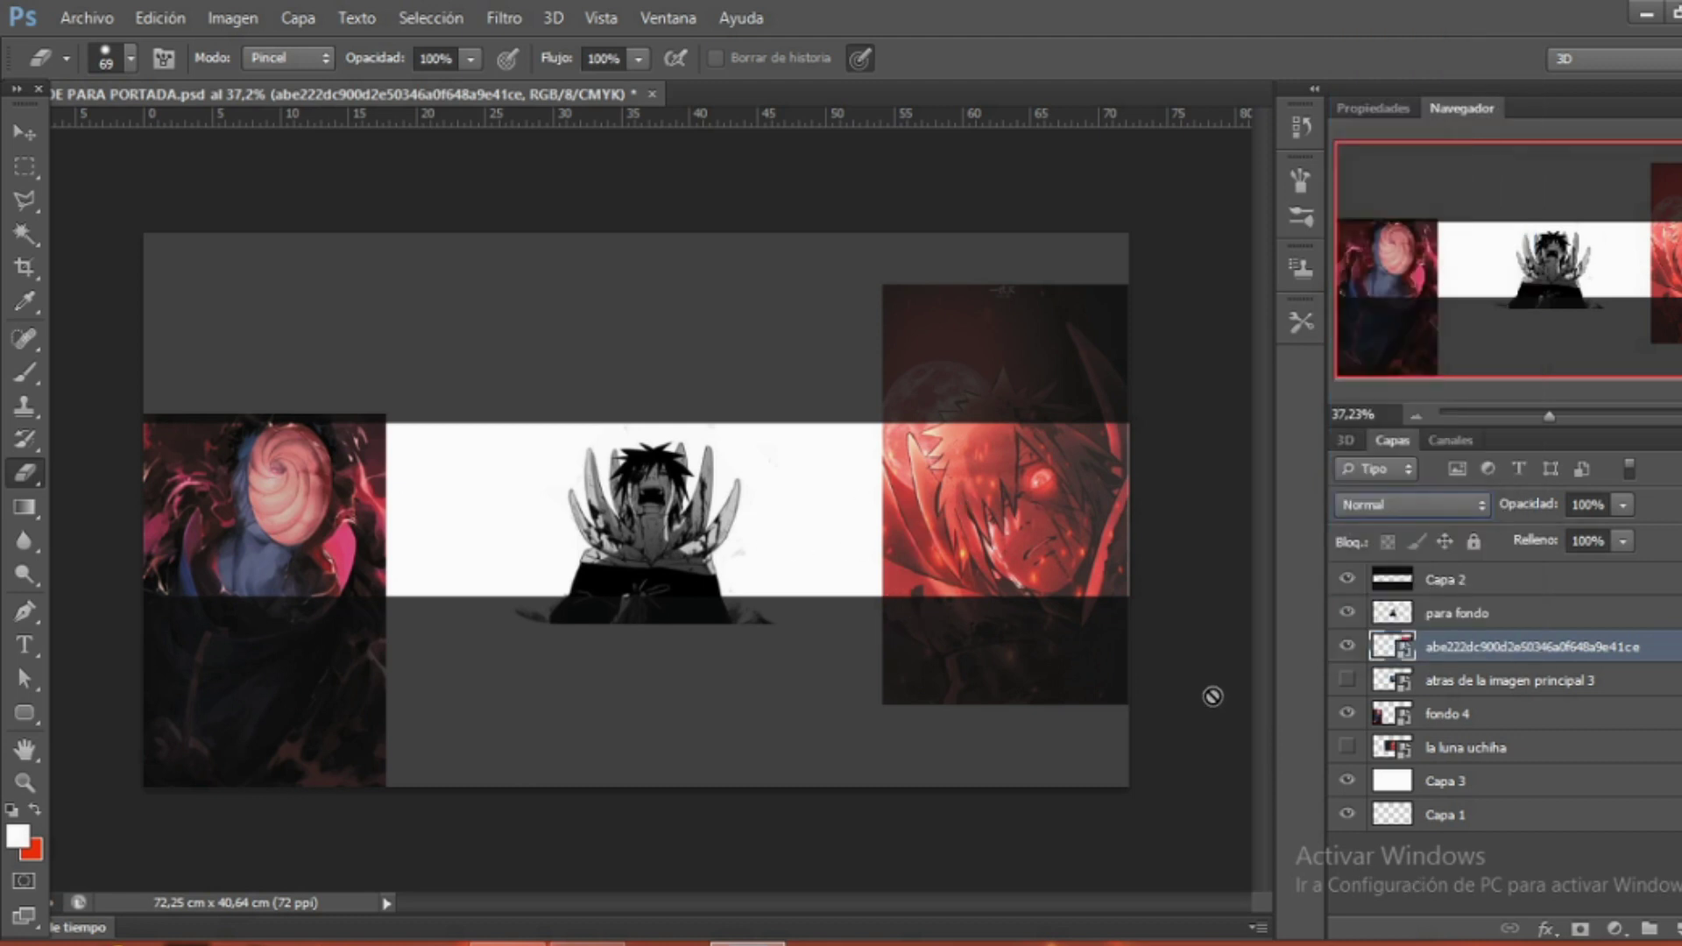
Preview Luz suave blending, revert to Normal, and rasterize the right image's smart object.
left_click(1428, 504)
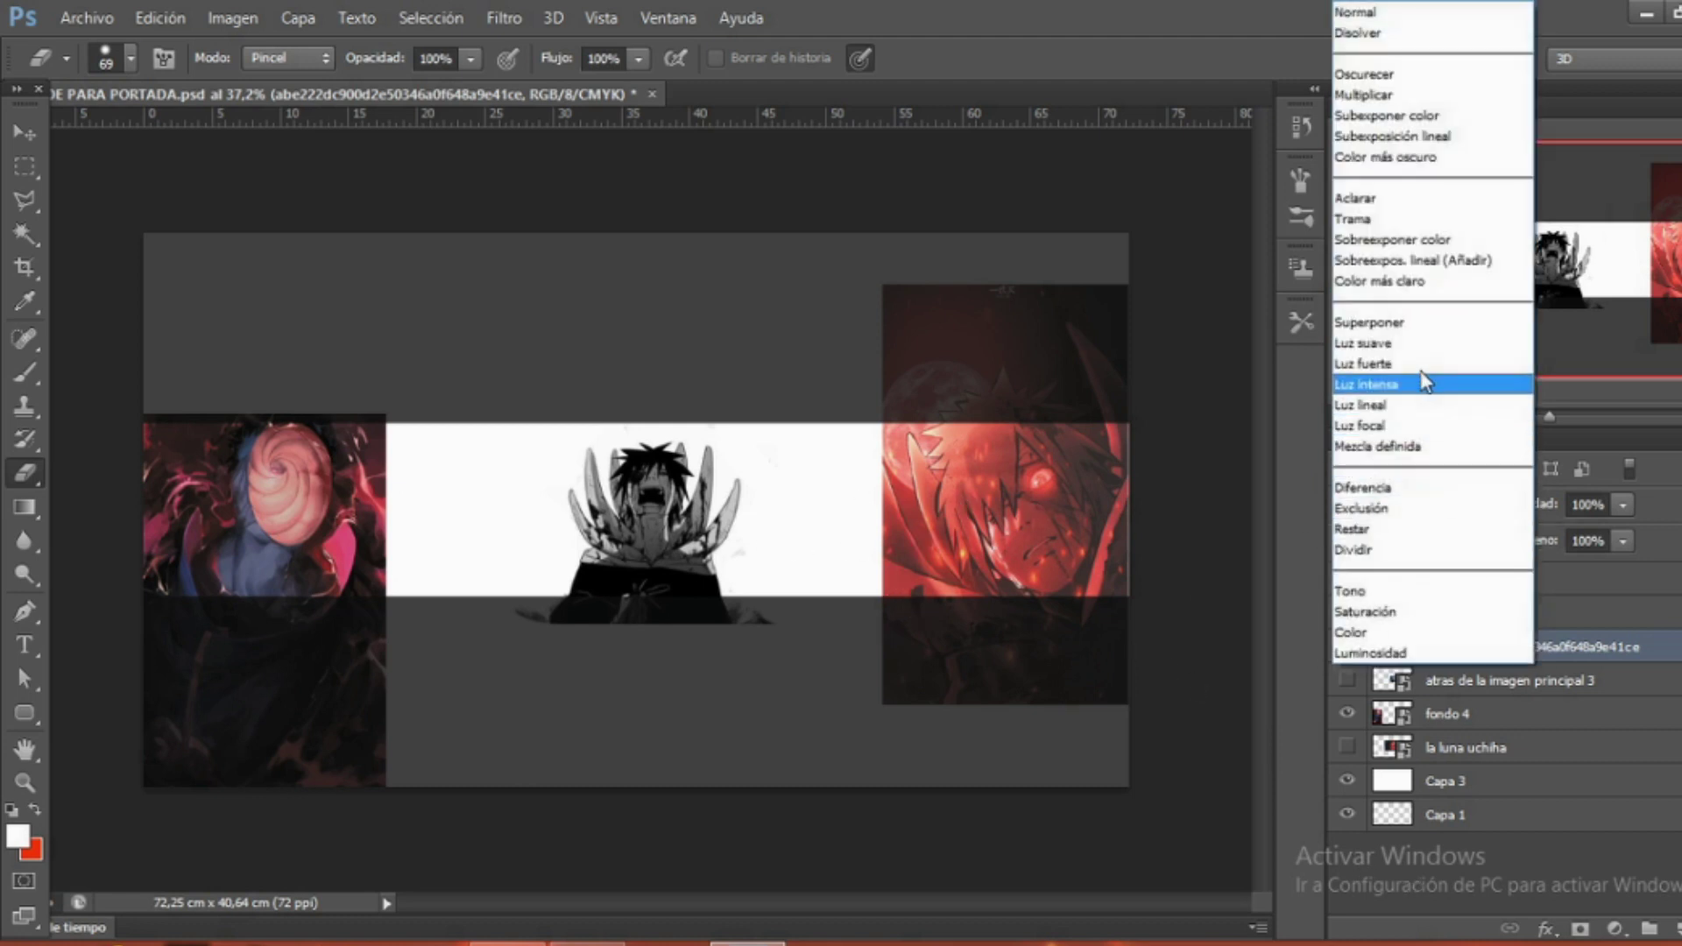
left_click(1423, 342)
left_click(1410, 504)
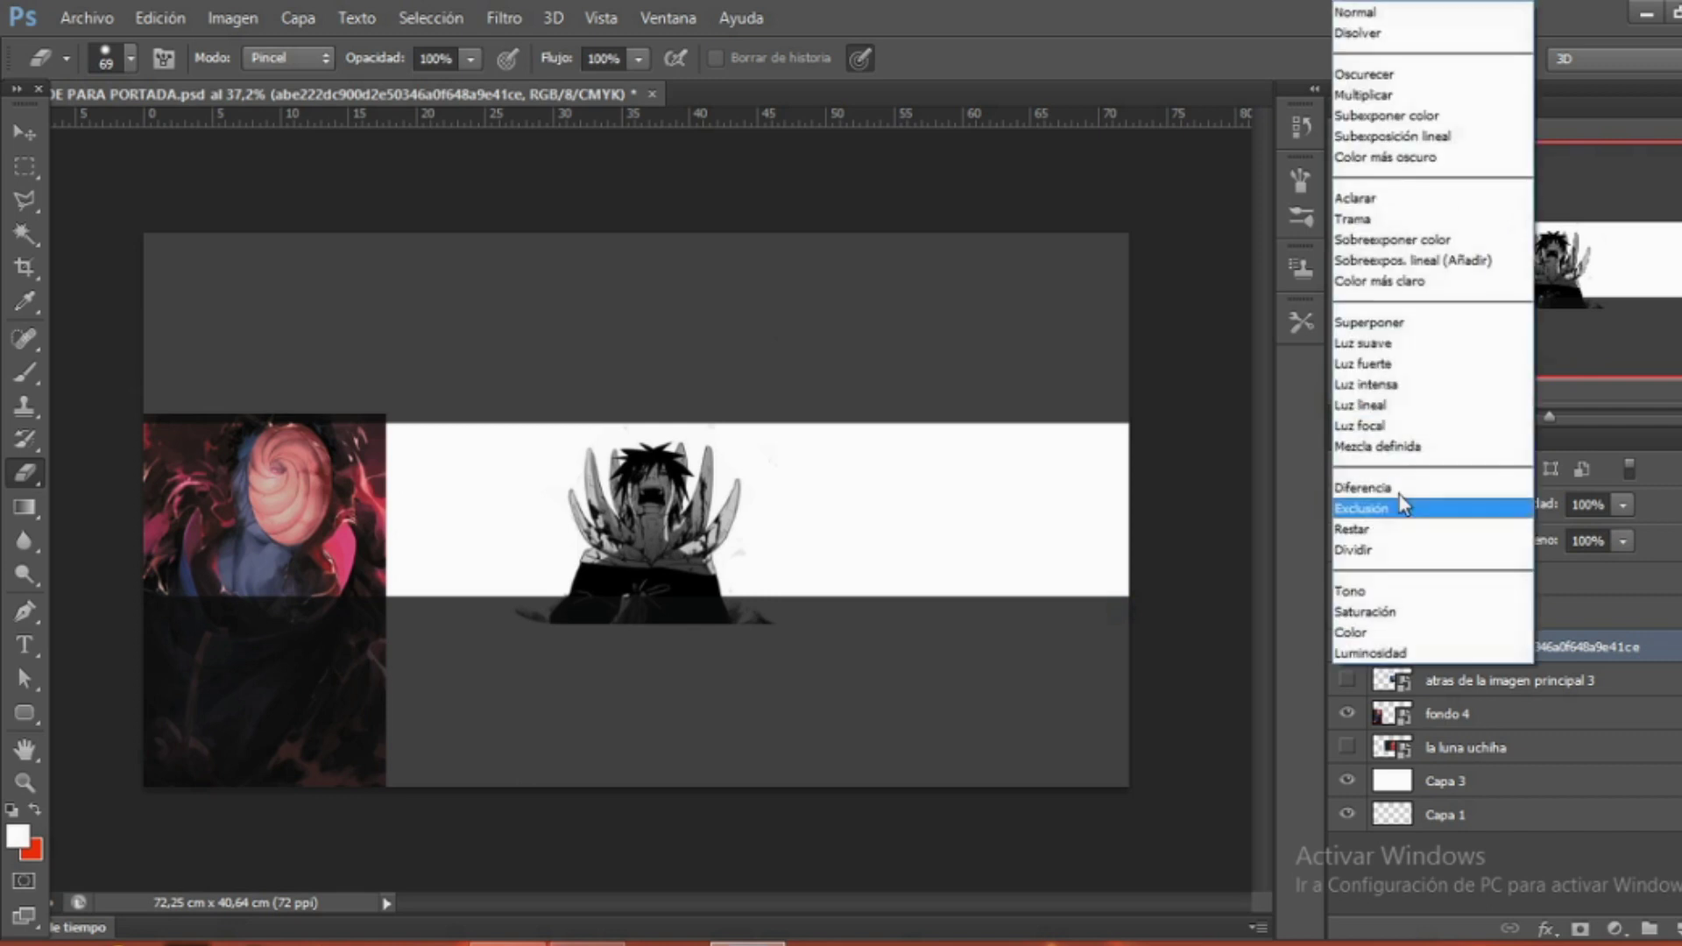
left_click(1408, 342)
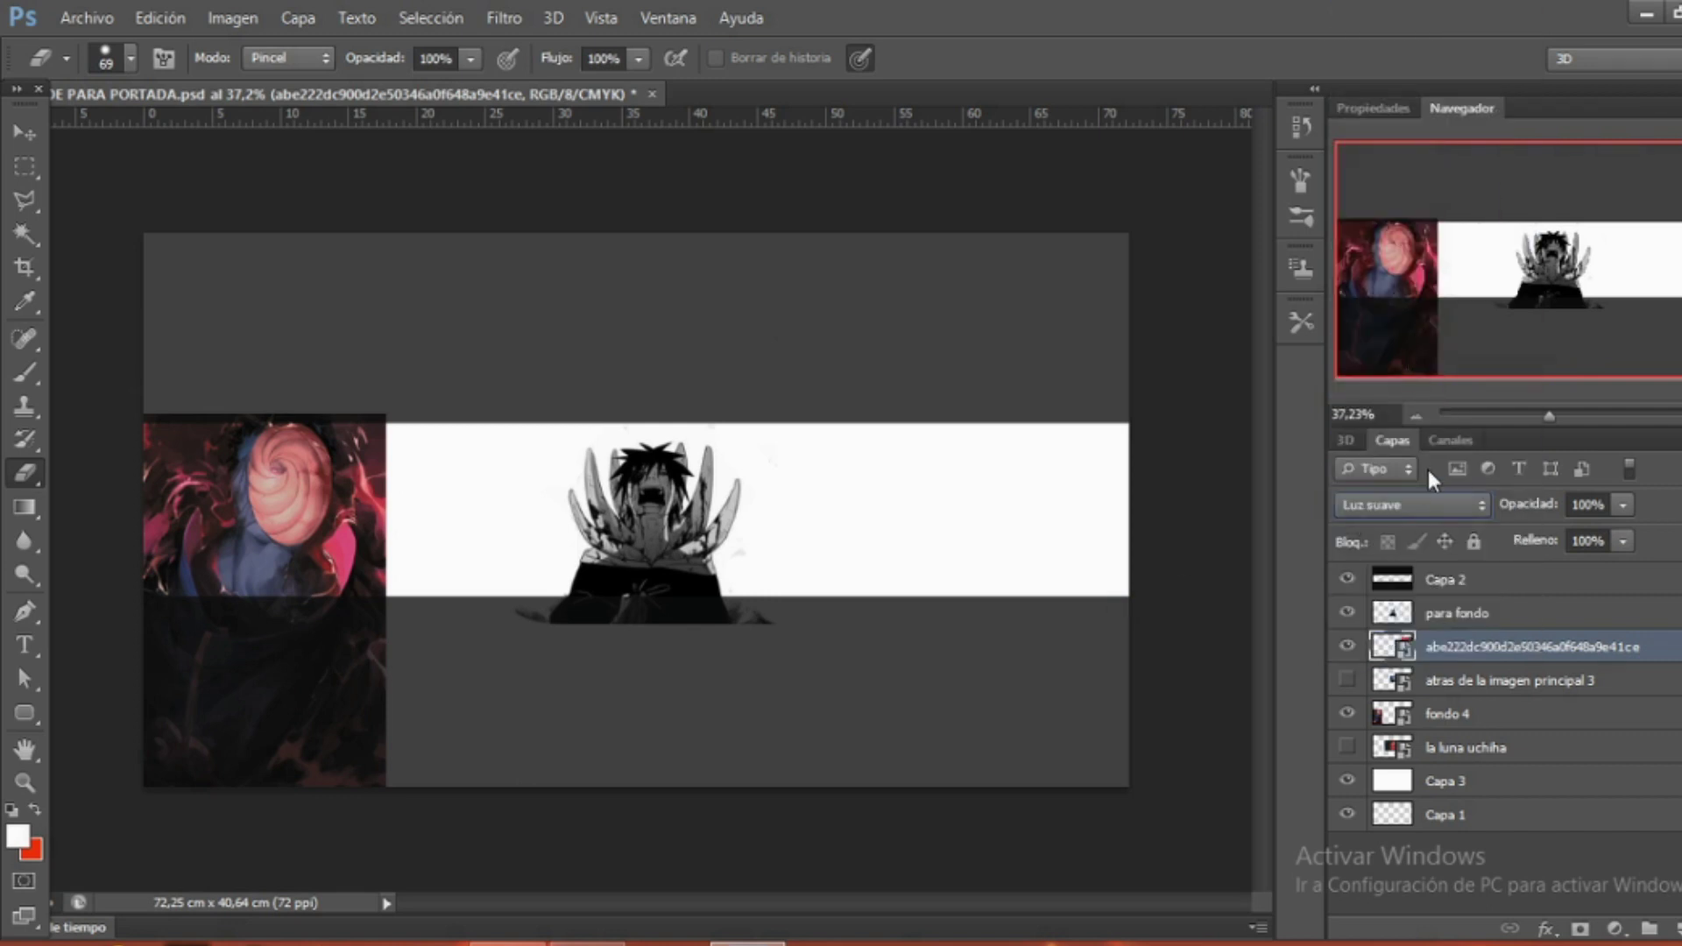
left_click(1415, 508)
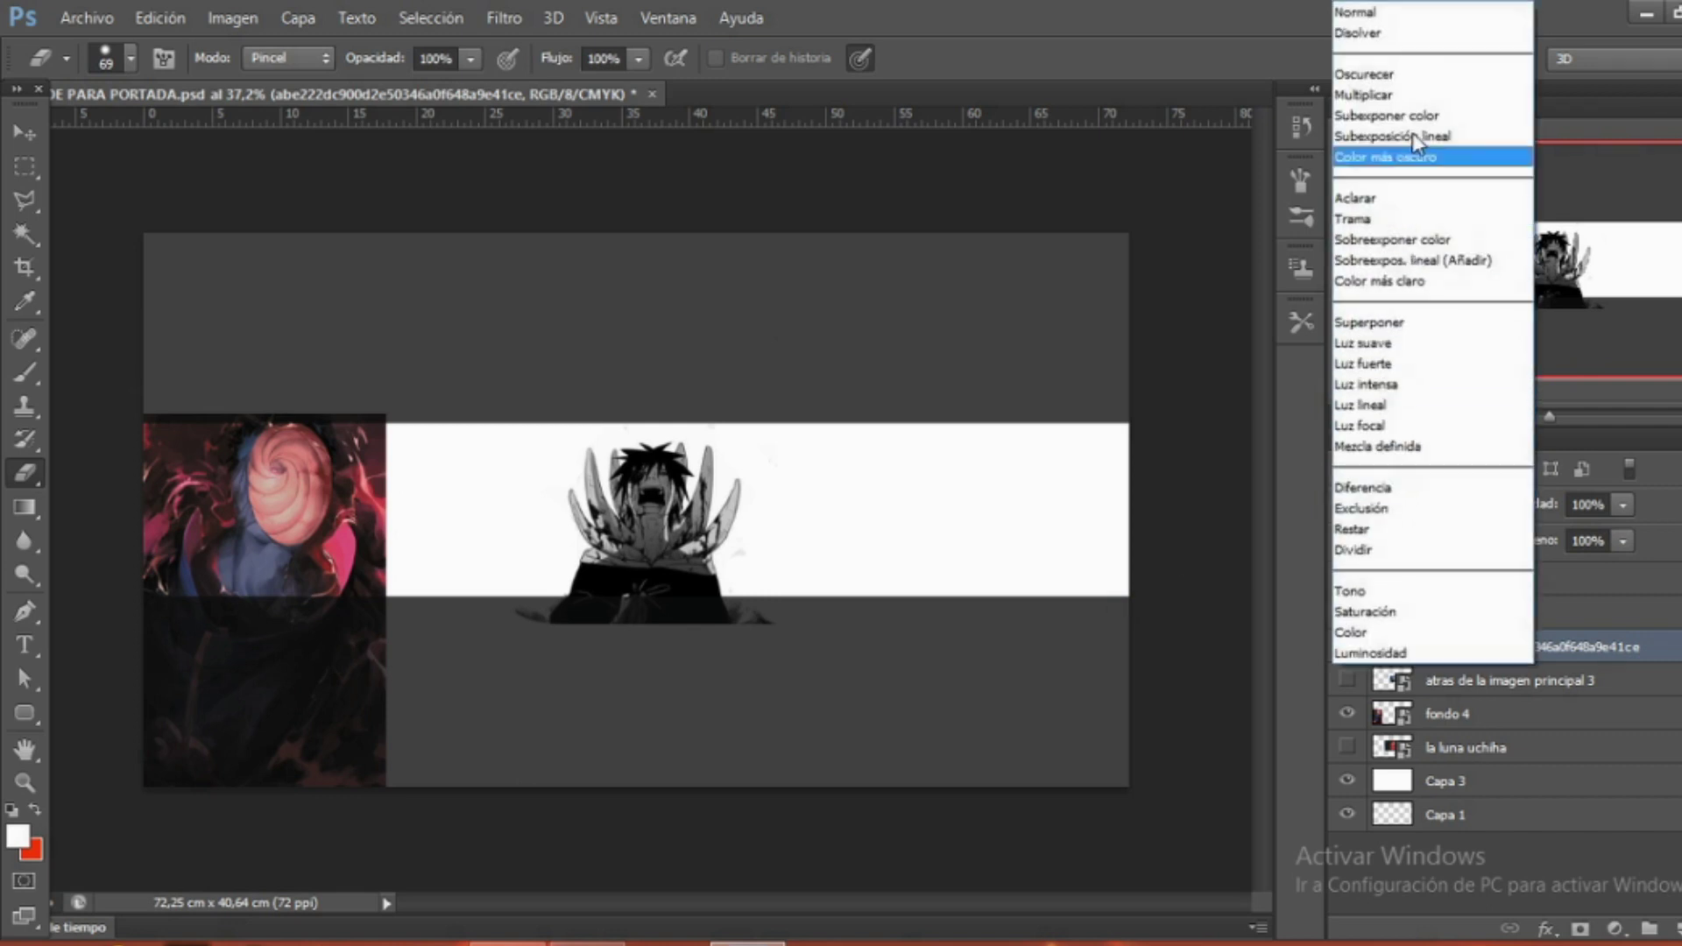
left_click(1394, 13)
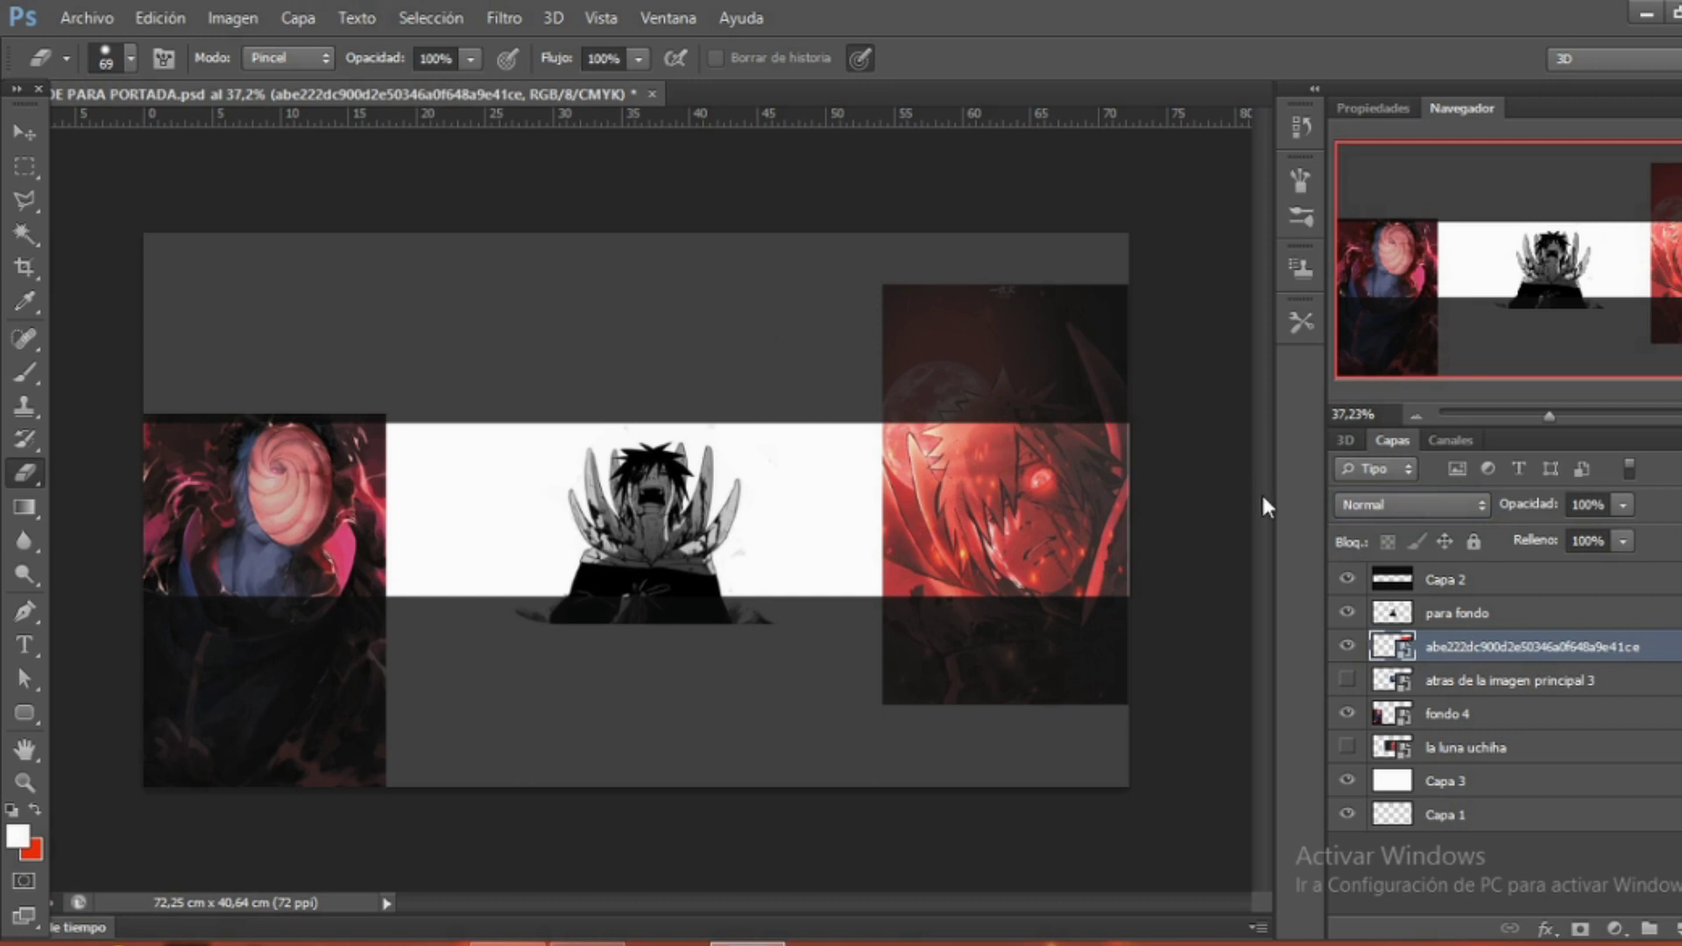
left_click(870, 493)
left_click(793, 390)
Apply Hue/Saturation to the right red image: Saturación +10, Luminosidad -2.
key("ctrl+u")
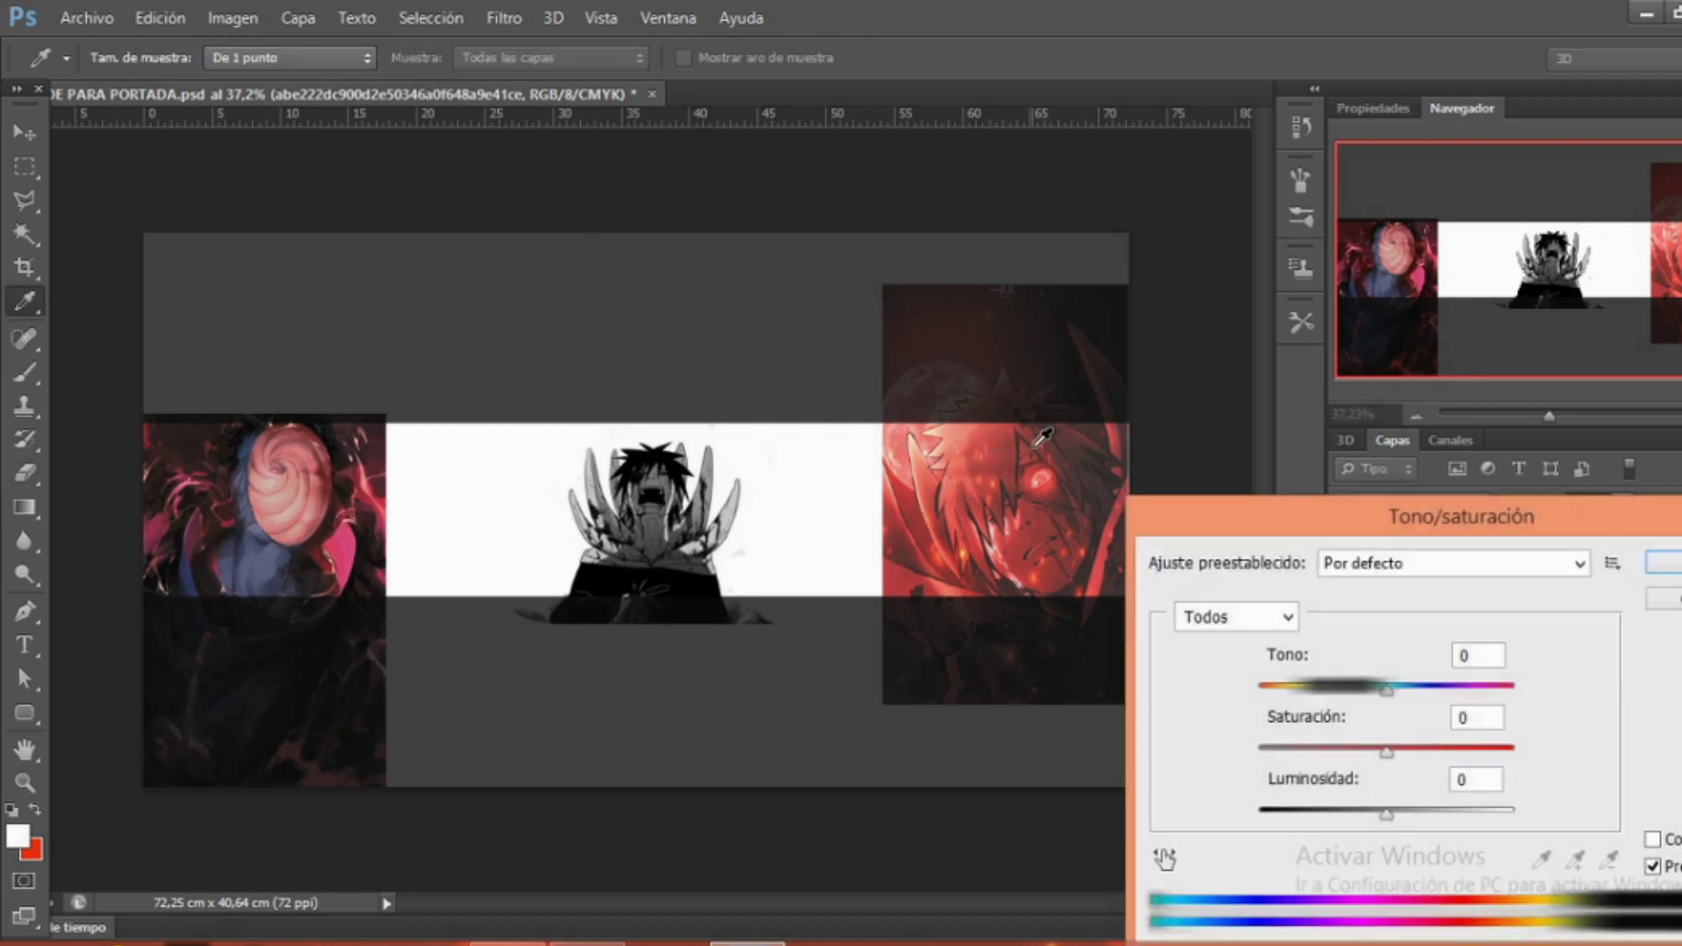
mouse_move(1386, 749)
left_mouse_down()
mouse_move(1414, 746)
mouse_move(1365, 767)
mouse_move(1408, 777)
left_mouse_up()
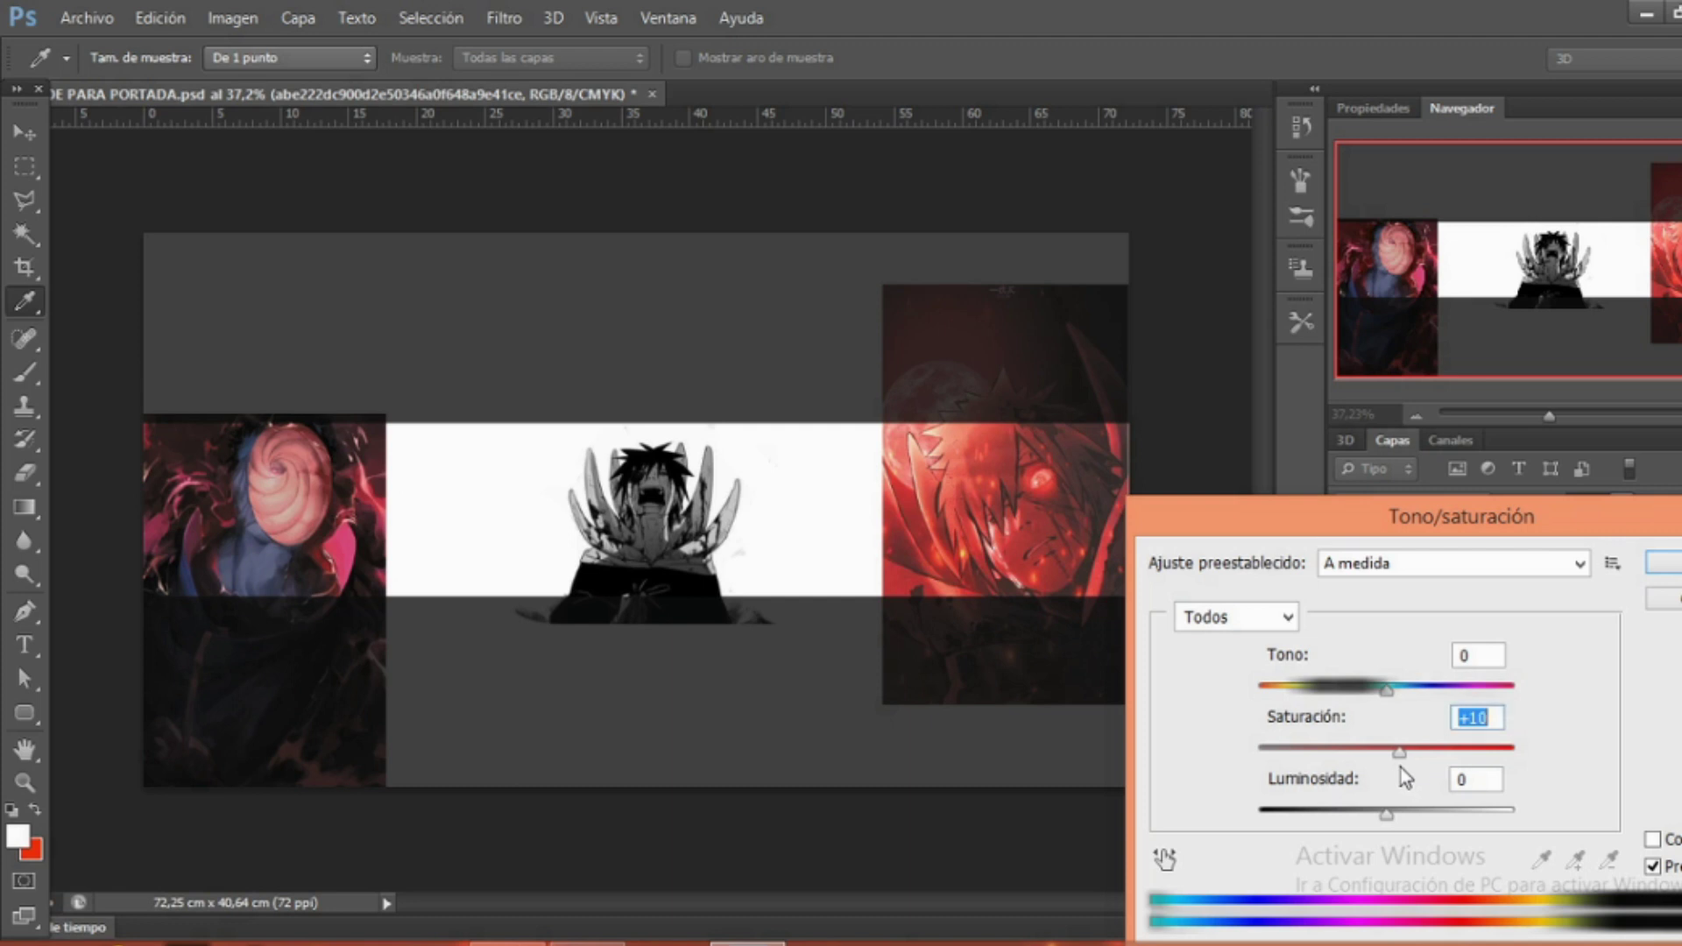
left_click_drag(1391, 814, 1371, 815)
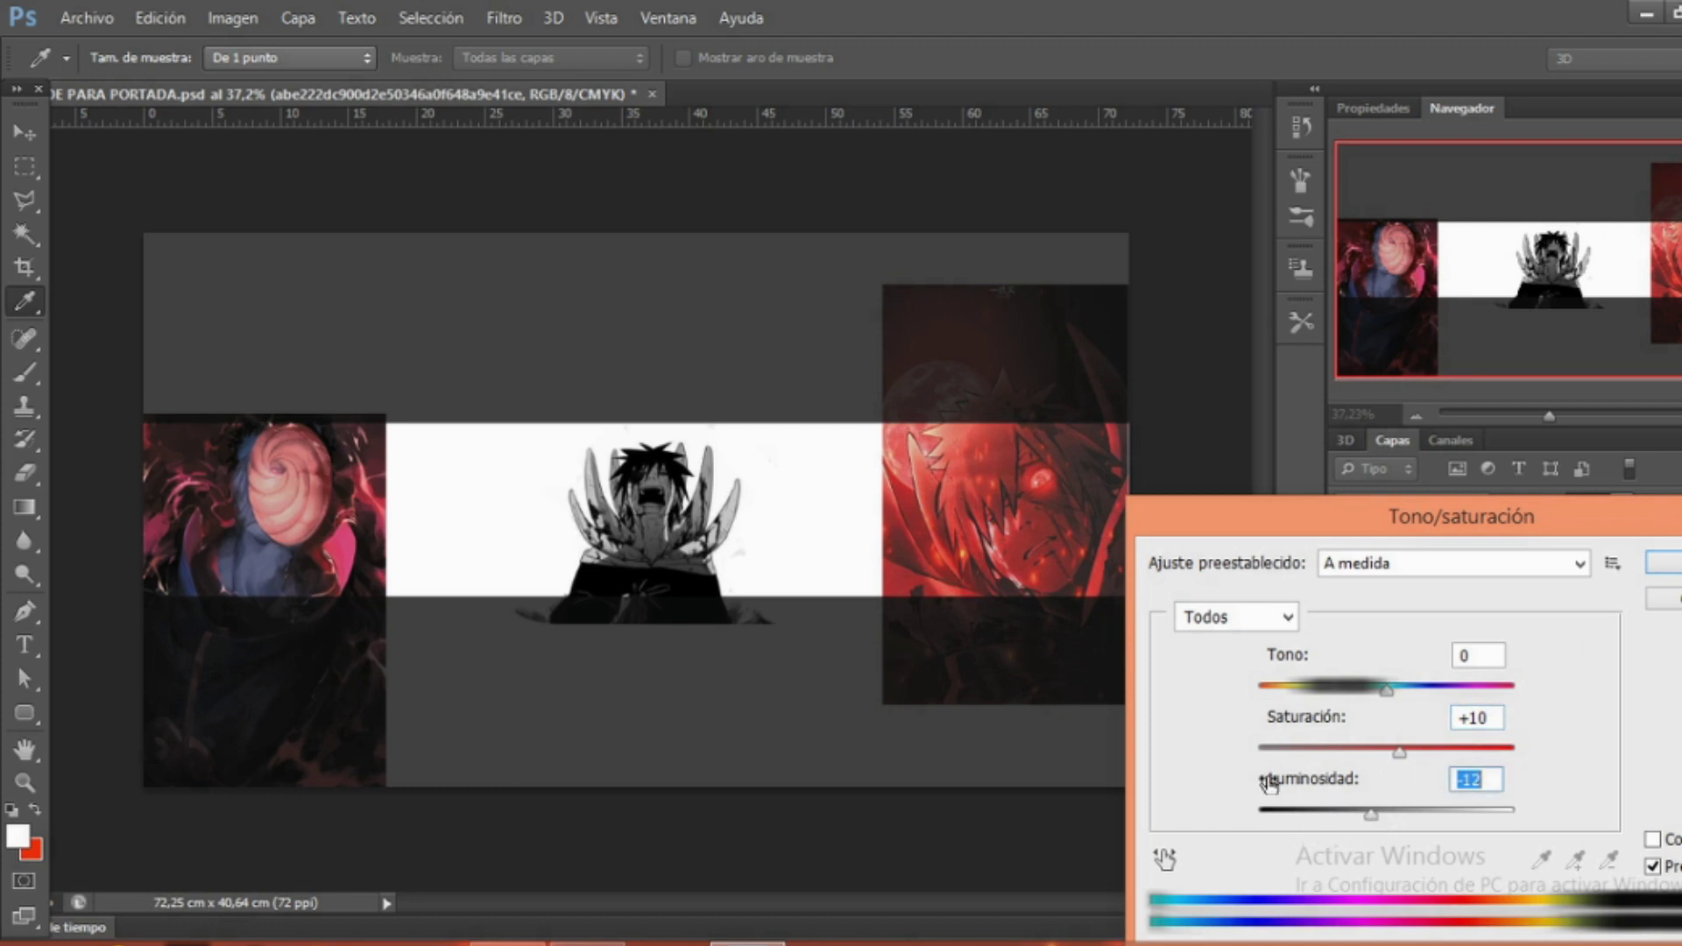
mouse_move(1371, 815)
left_mouse_down()
mouse_move(1259, 814)
mouse_move(1385, 830)
left_mouse_up()
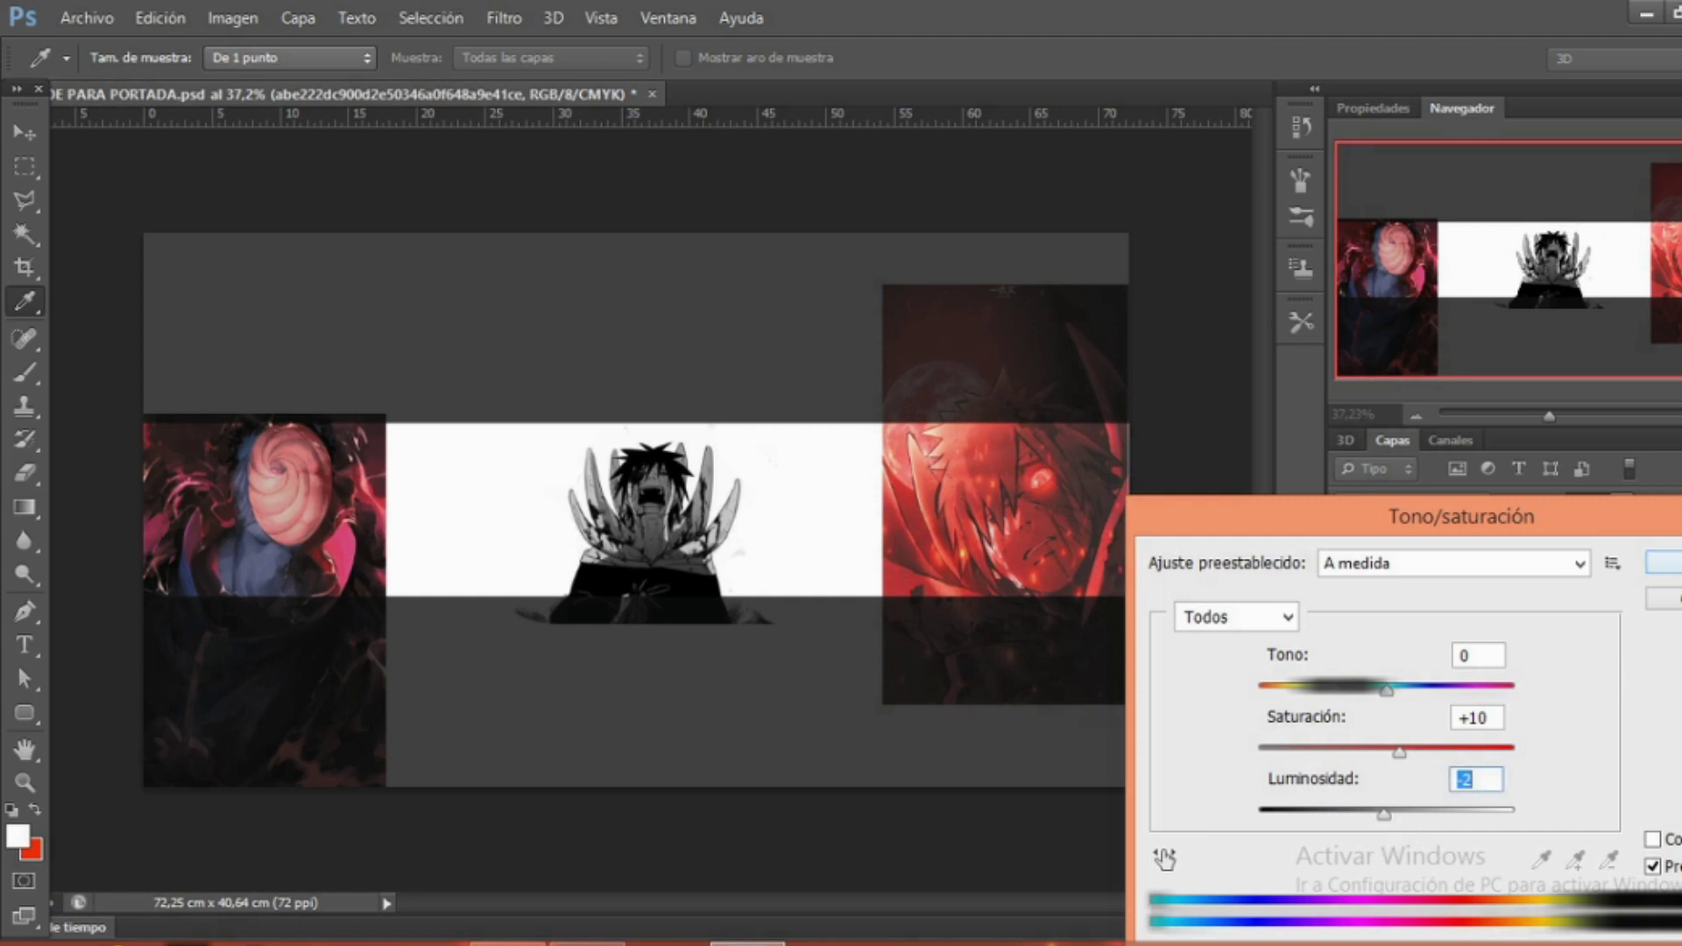
key("Return")
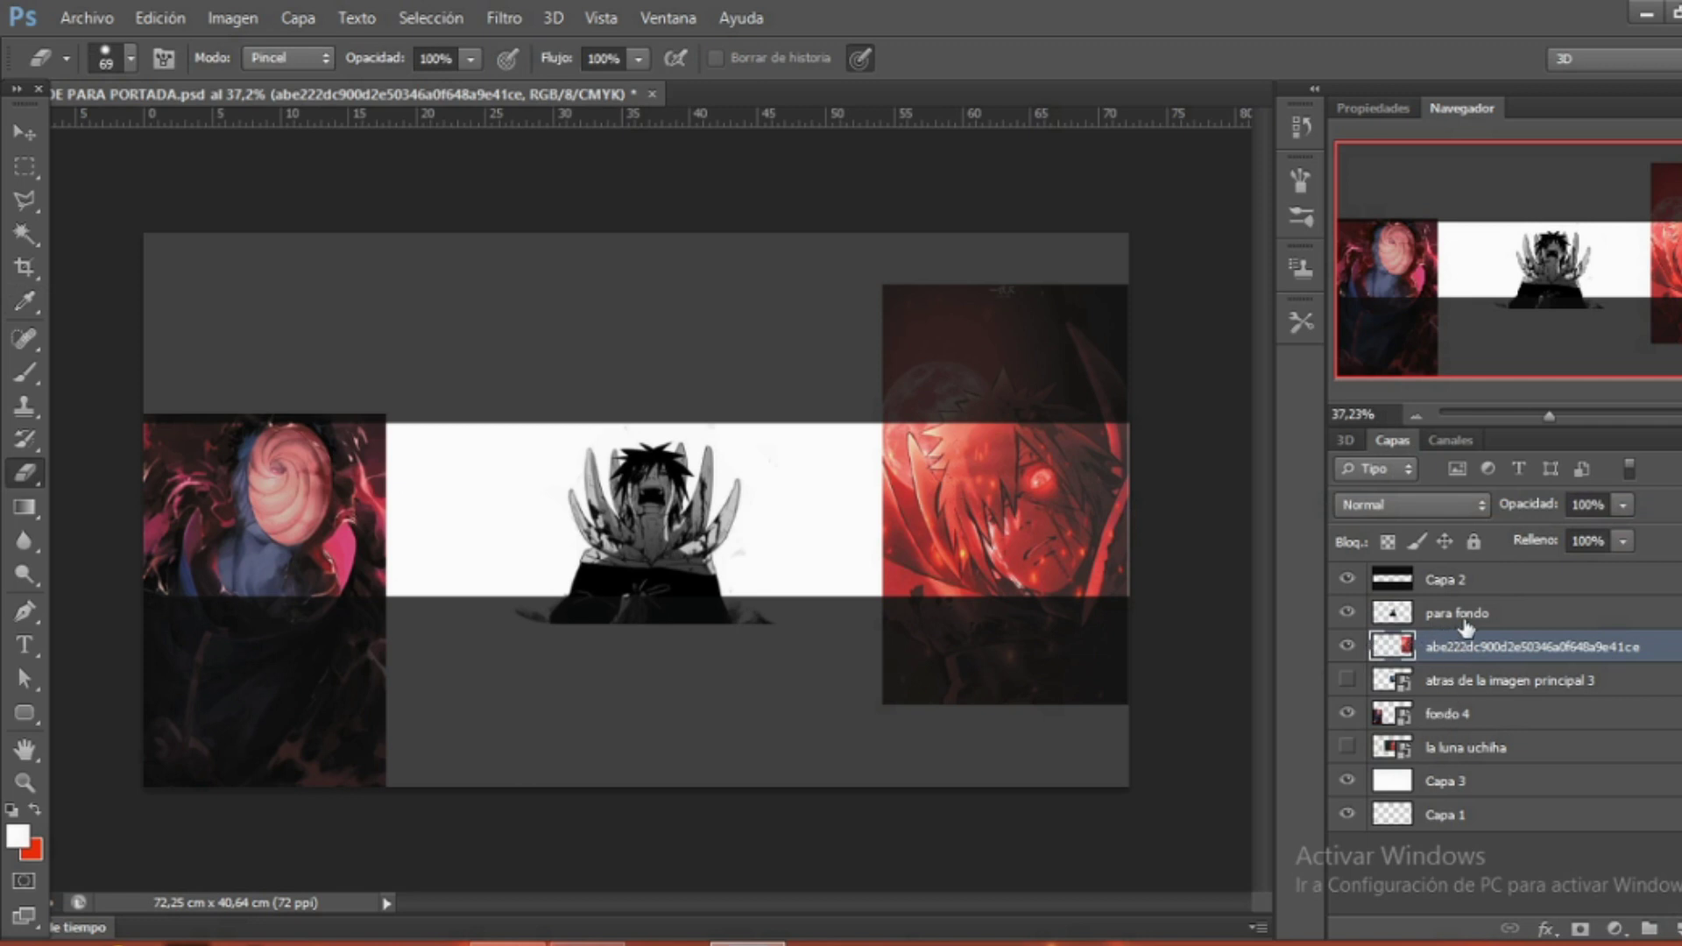
Select the fondo 4 layer and rasterize its smart object.
left_click(1465, 617)
left_click(1449, 716)
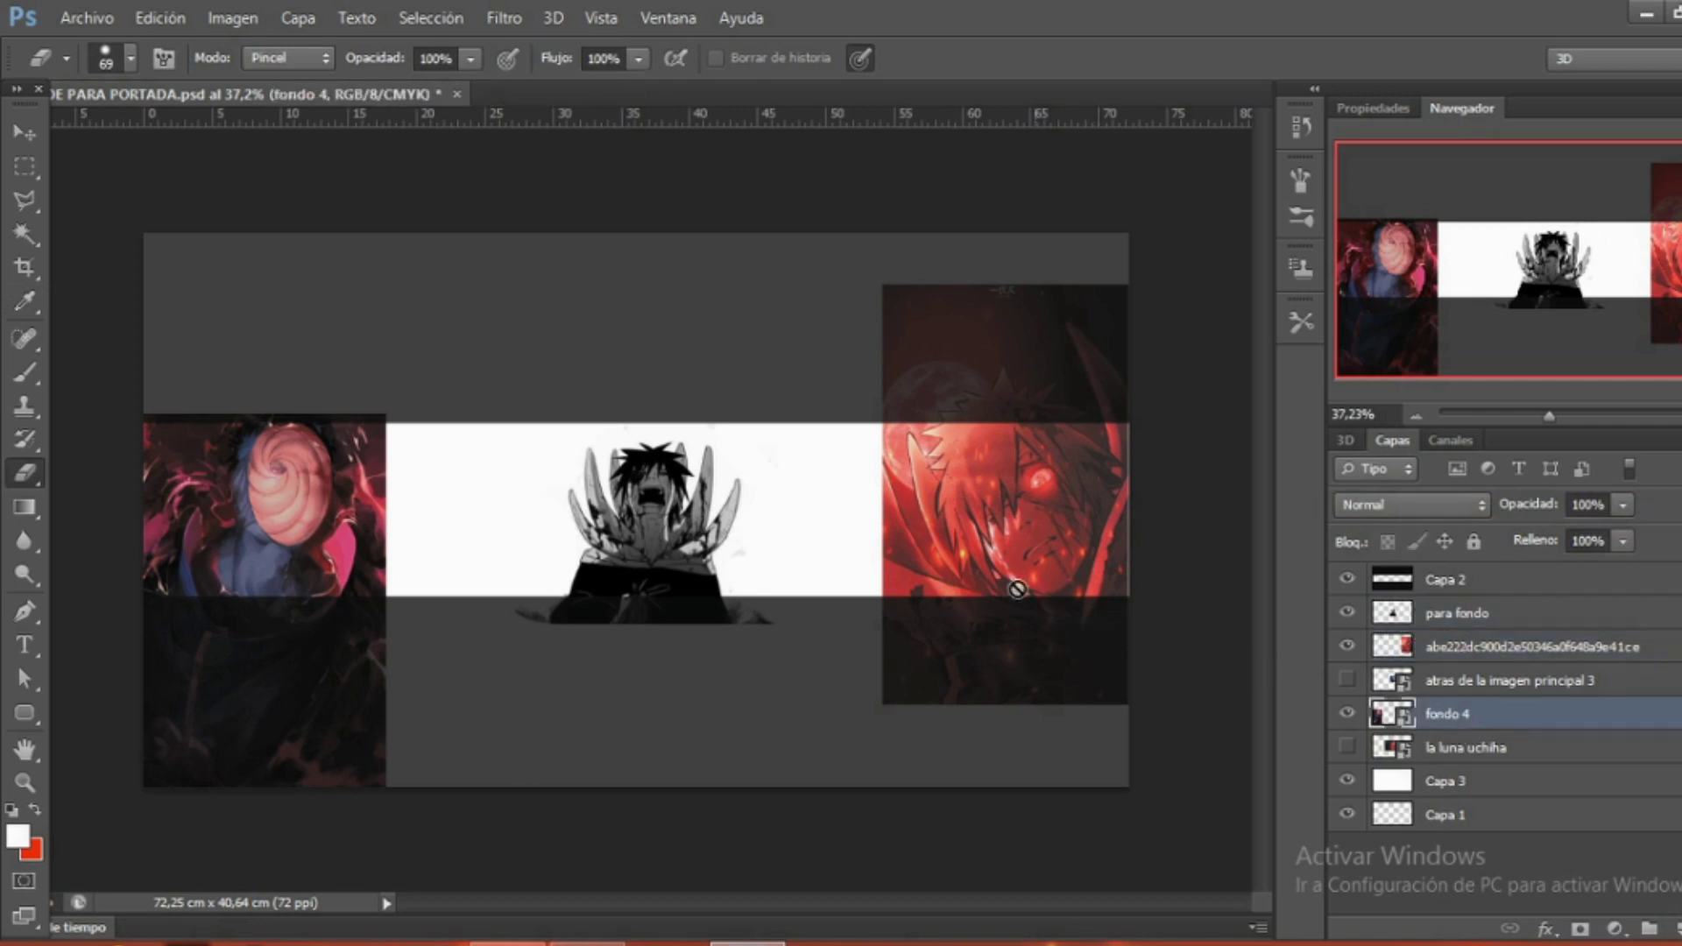
key("b")
left_click(811, 478)
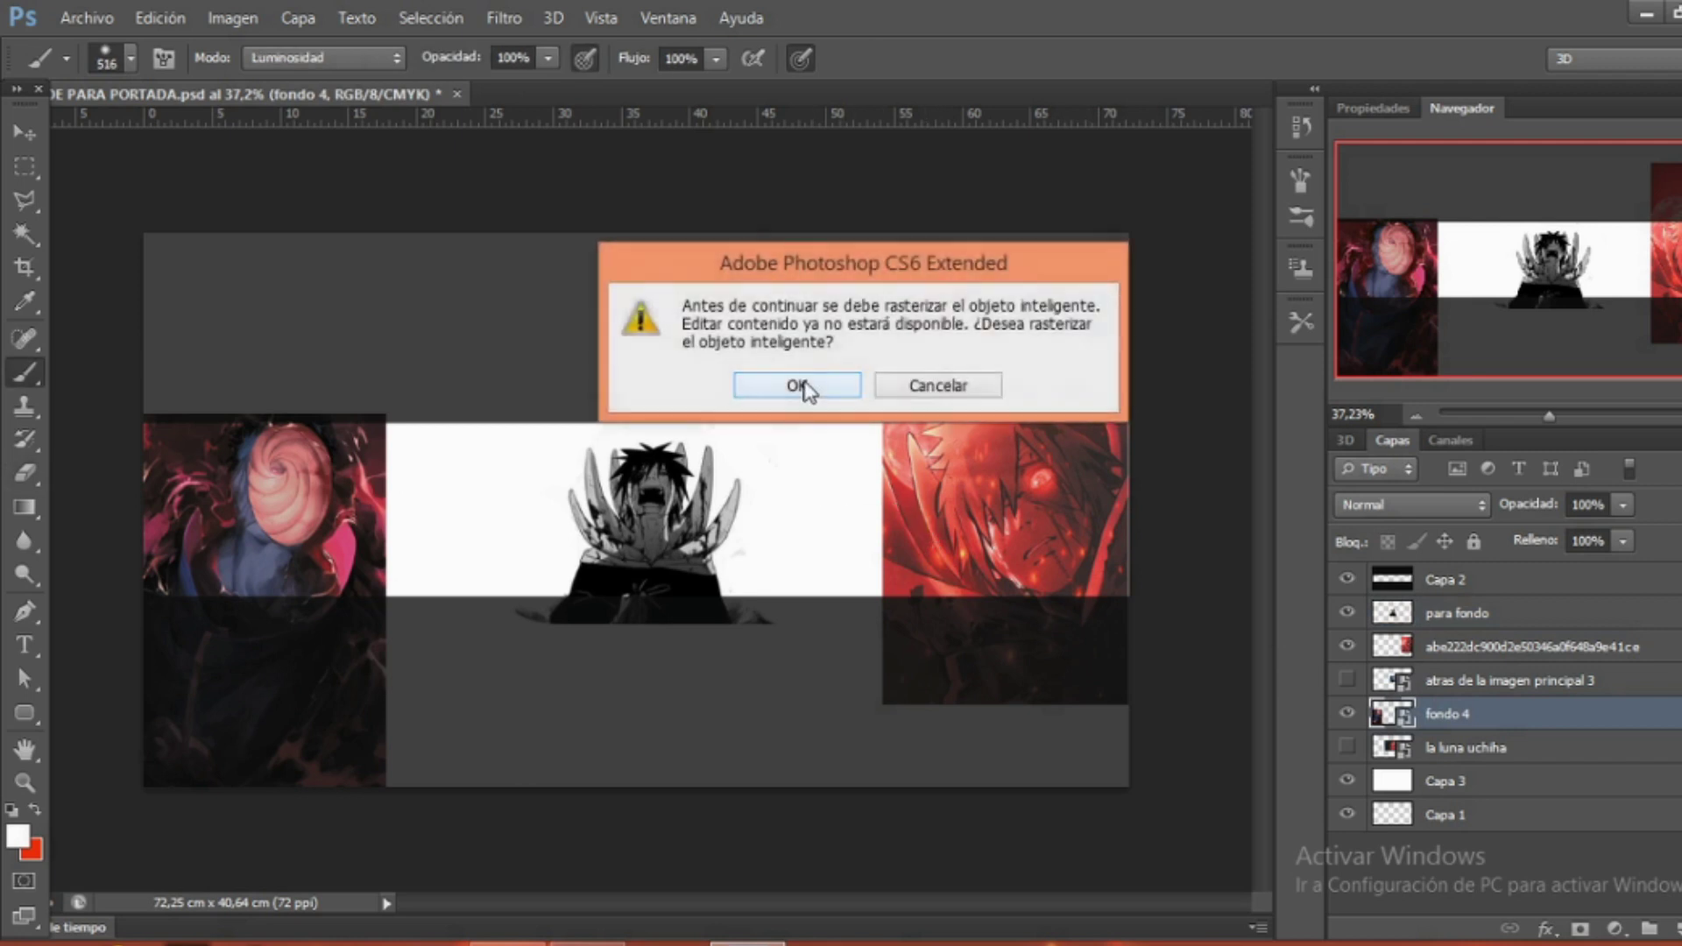
left_click(797, 384)
Apply Hue/Saturation to fondo 4 with Saturación +32 and Luminosidad -3.
key("ctrl+u")
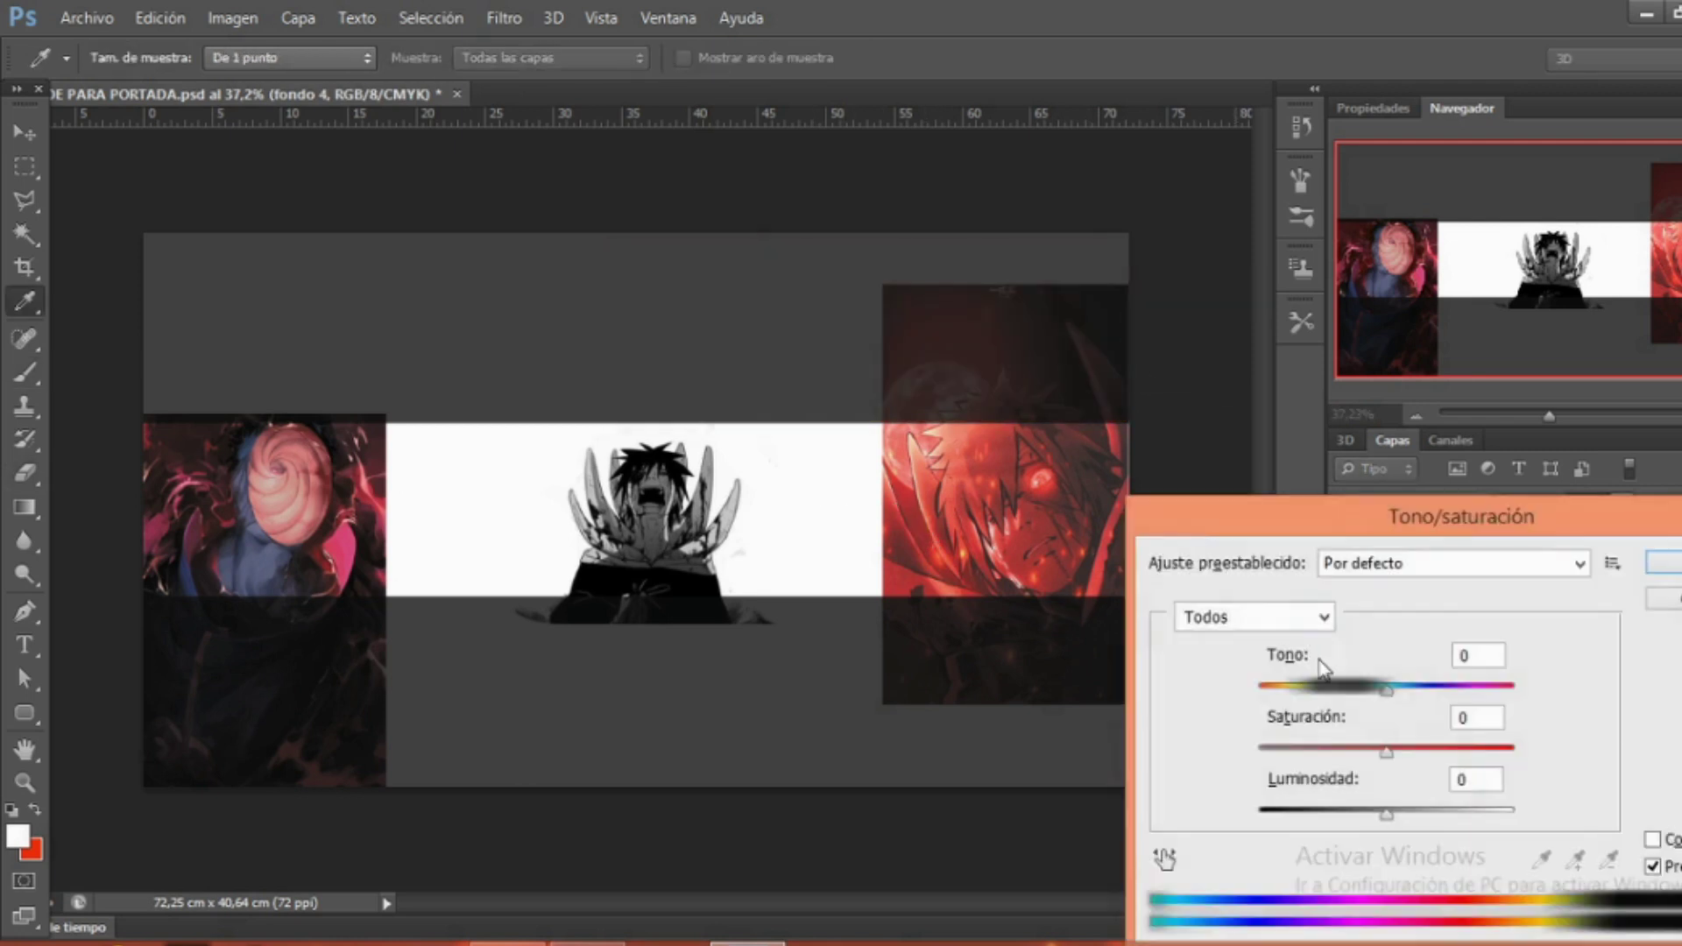
left_click_drag(1386, 749, 1539, 755)
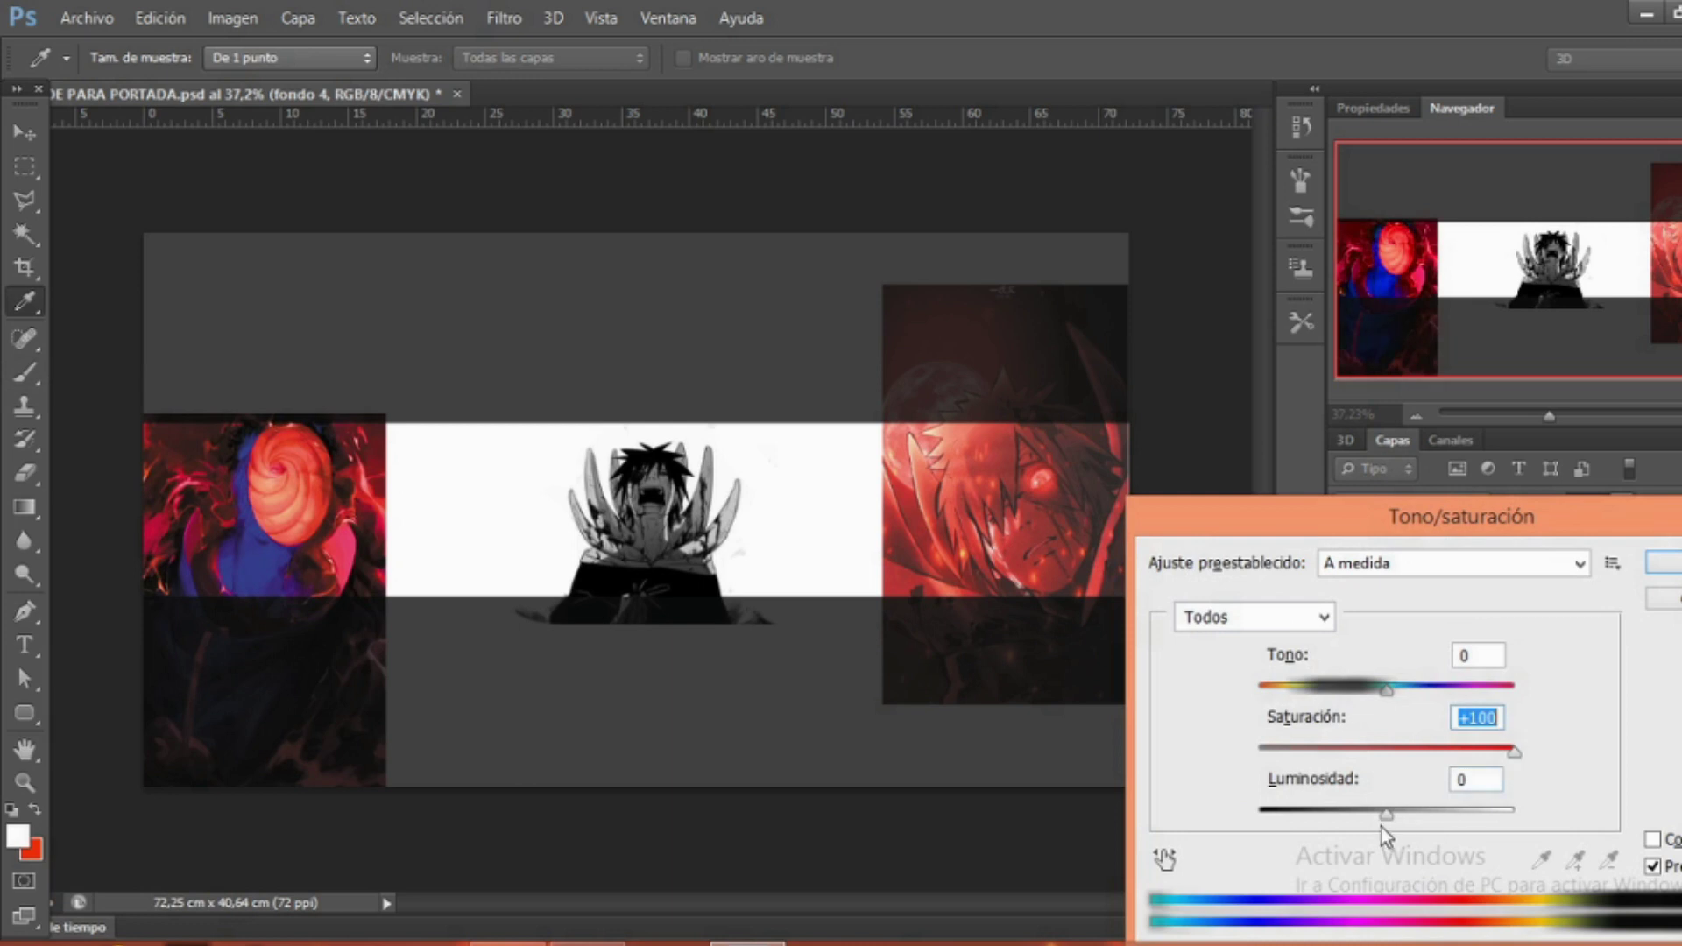
left_click_drag(1384, 817, 1379, 815)
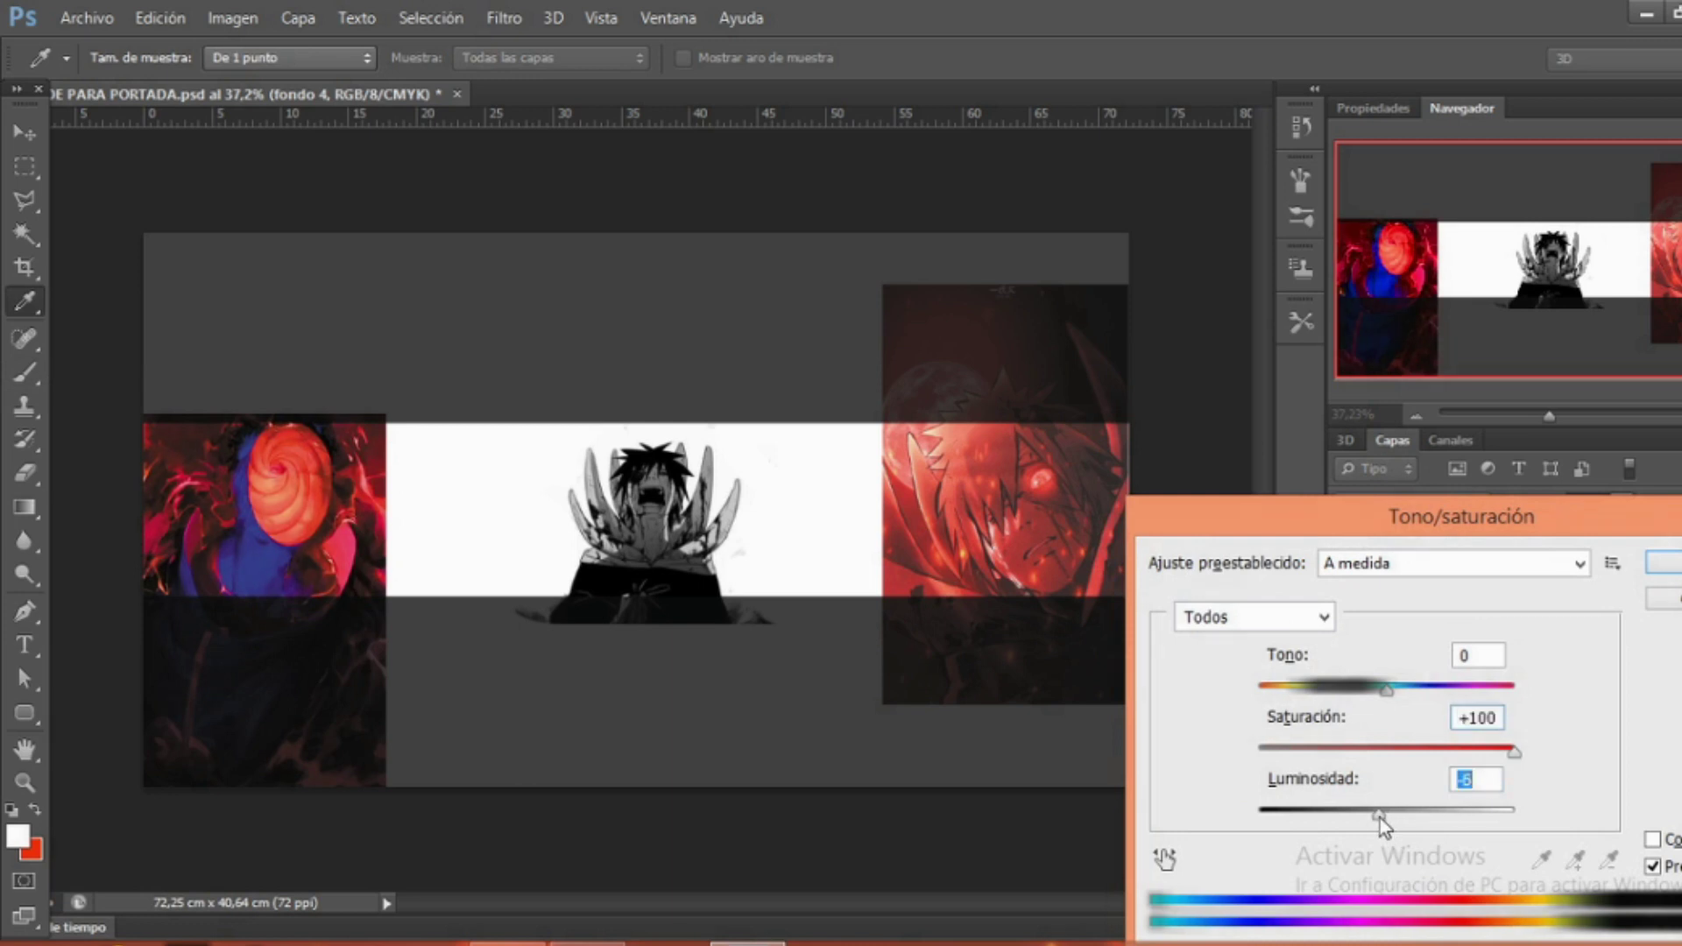
left_click_drag(1380, 818, 1386, 815)
mouse_move(1513, 751)
left_mouse_down()
mouse_move(1401, 759)
mouse_move(1416, 770)
left_mouse_up()
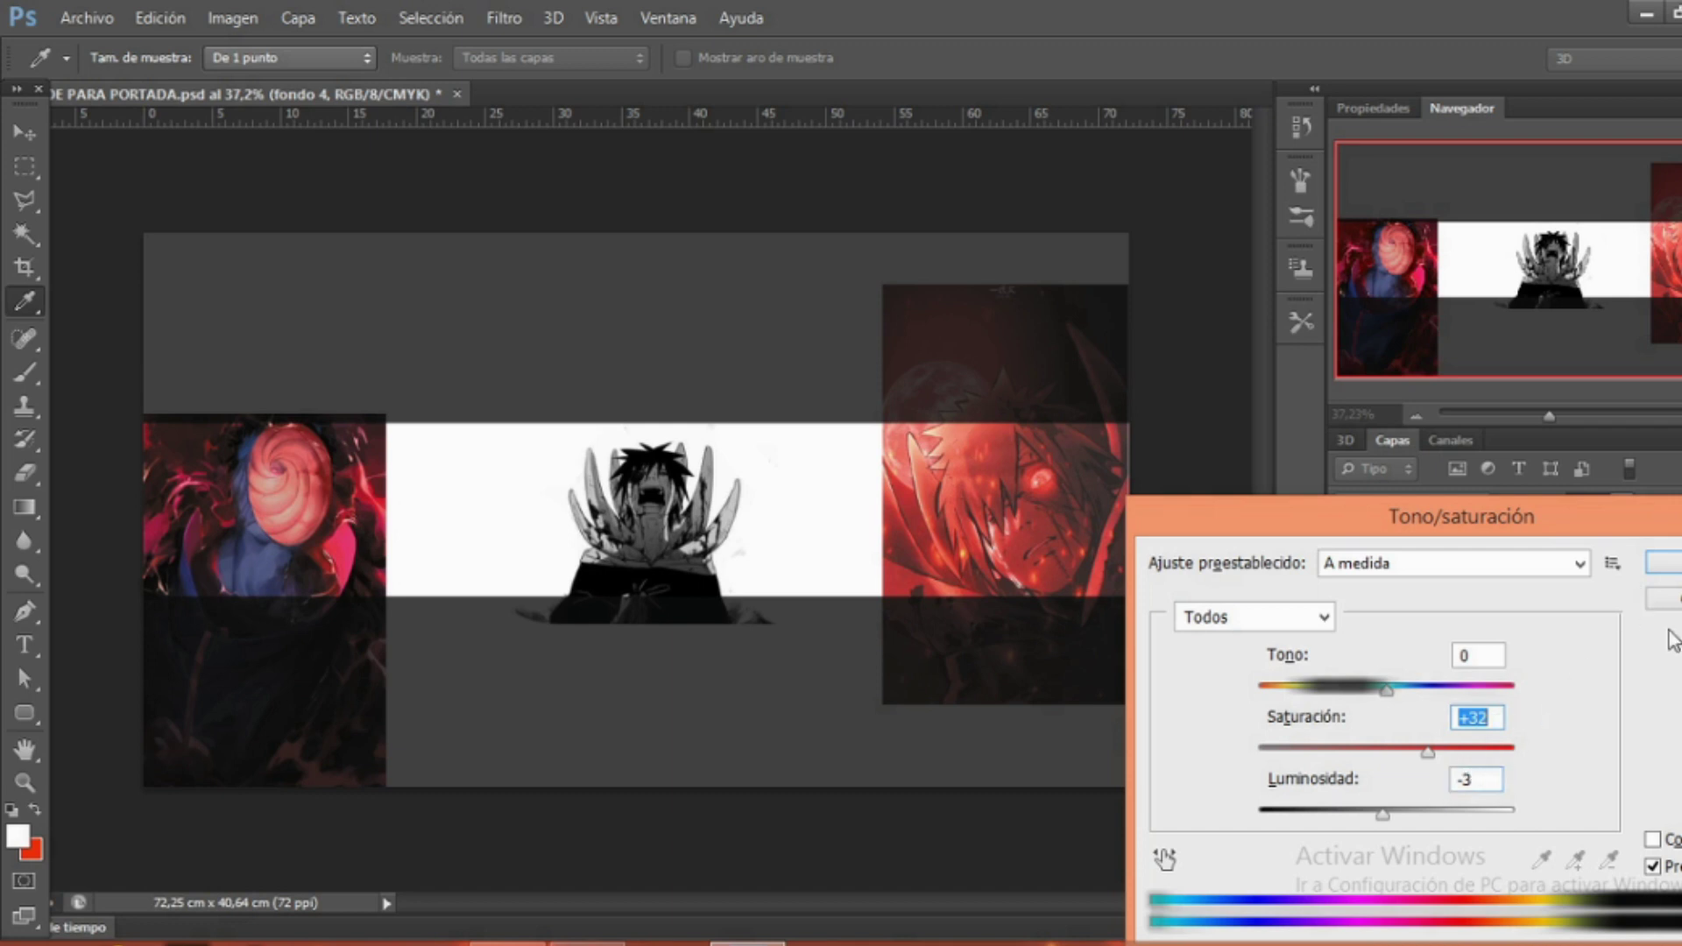
key("Return")
key("b")
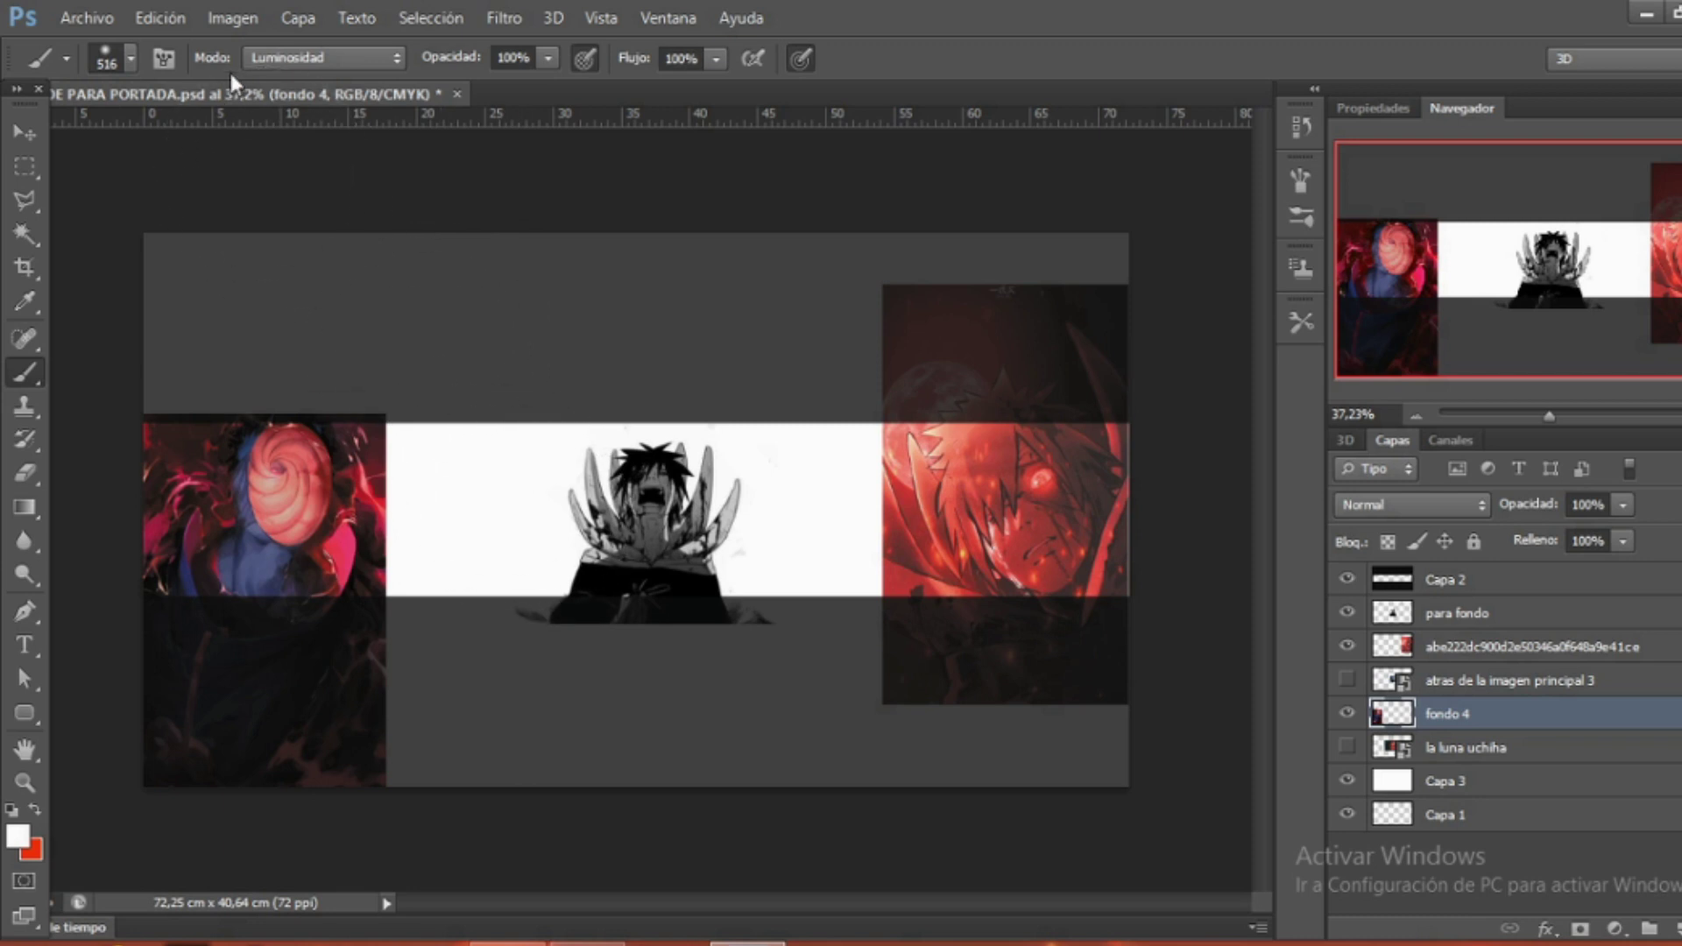
Undo fondo 4's Hue/Saturation change and convert it to black and white instead.
left_click(260, 16)
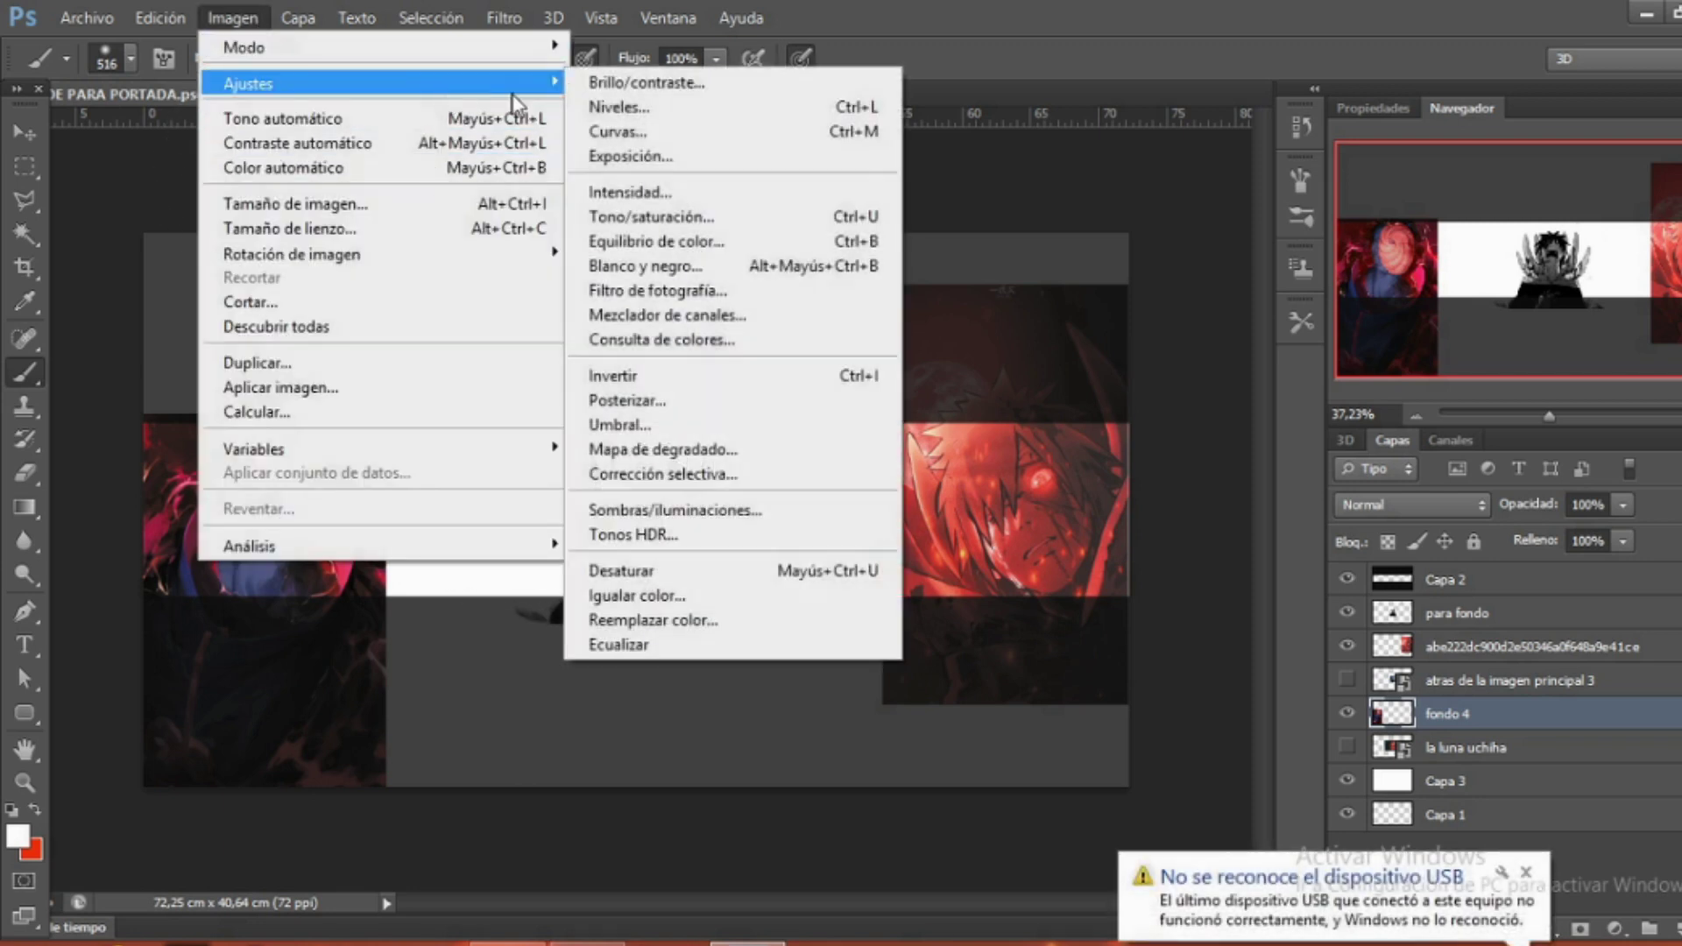
mouse_move(160, 16)
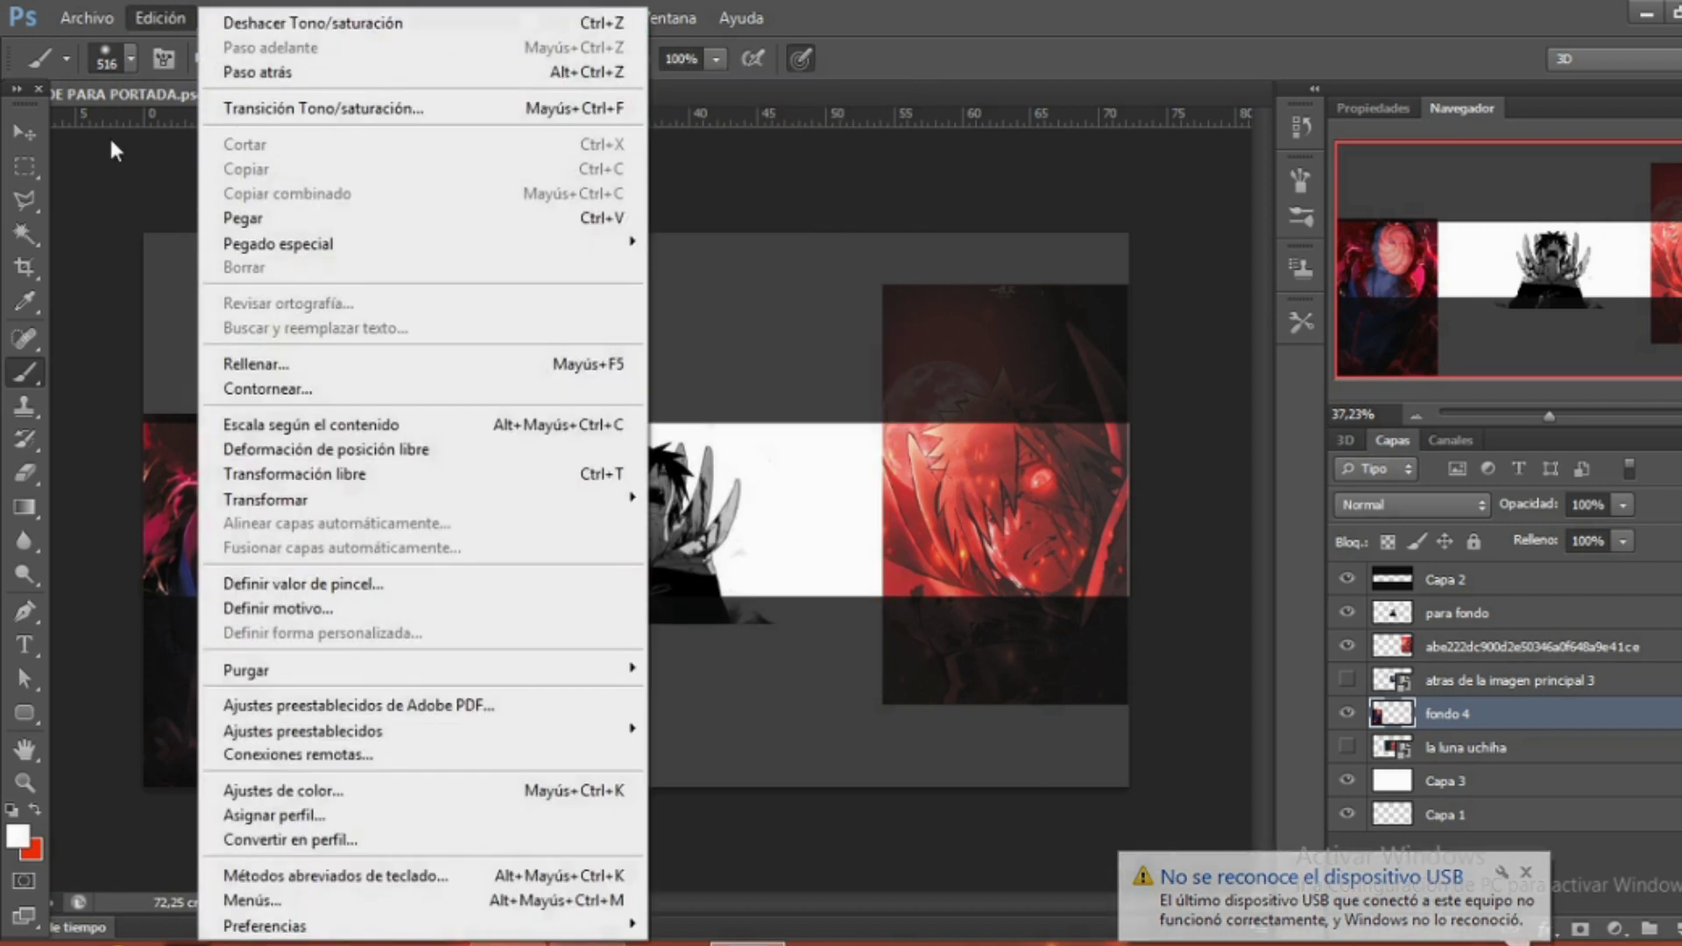
left_click(232, 23)
left_click(222, 19)
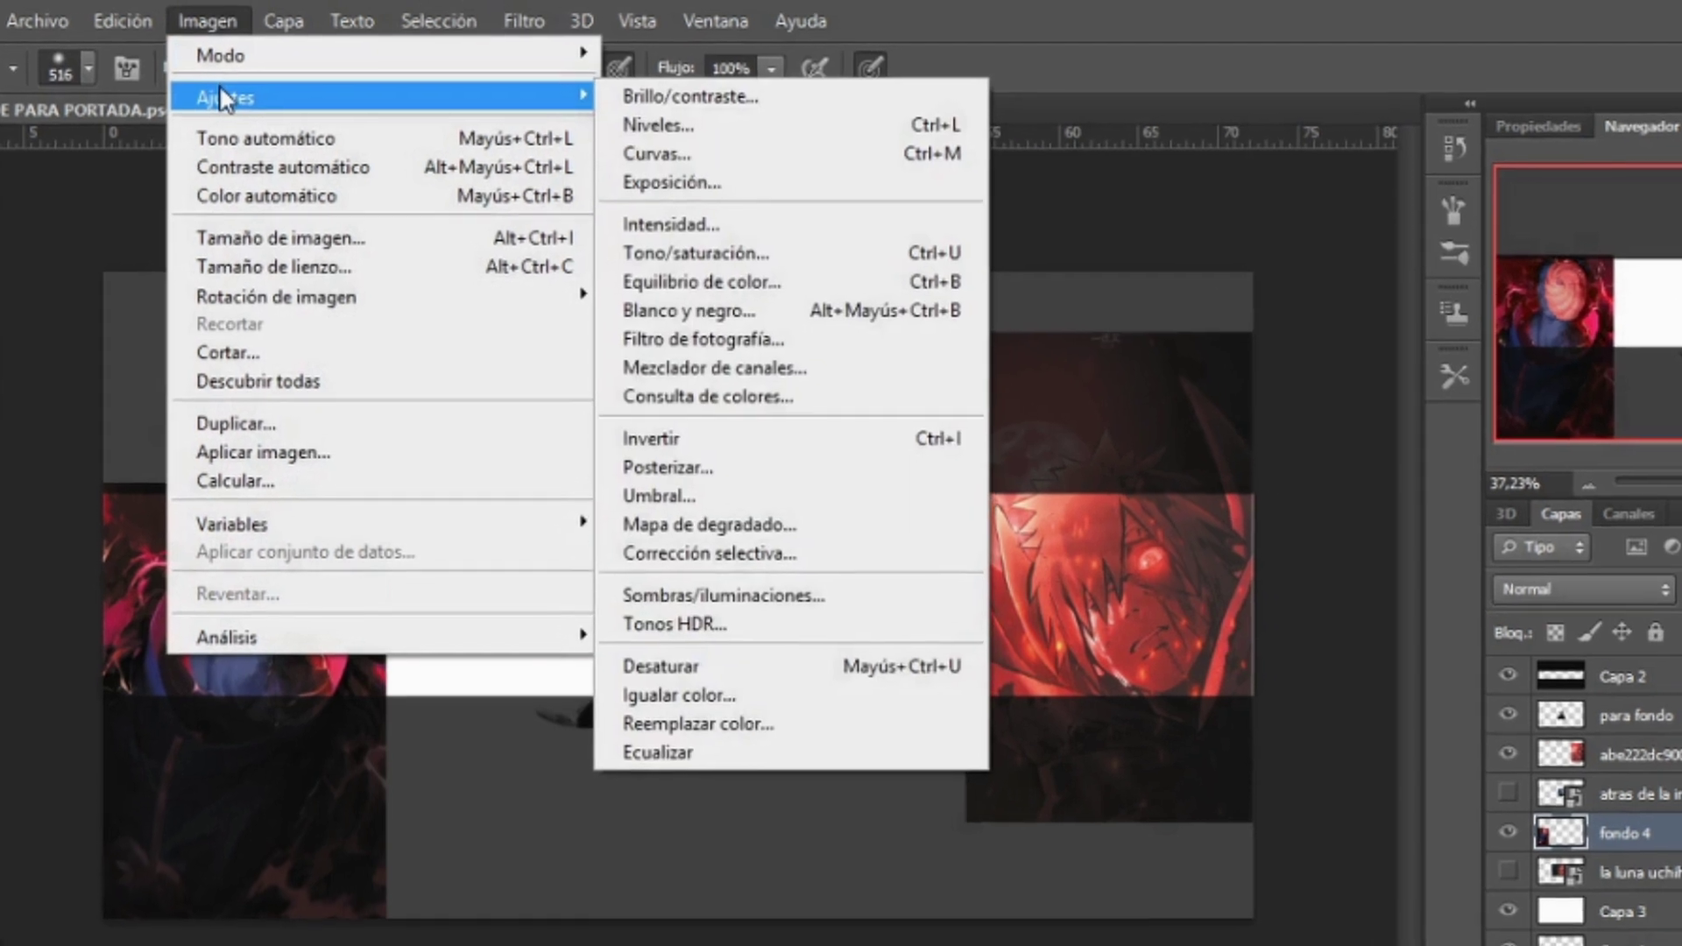
mouse_move(161, 134)
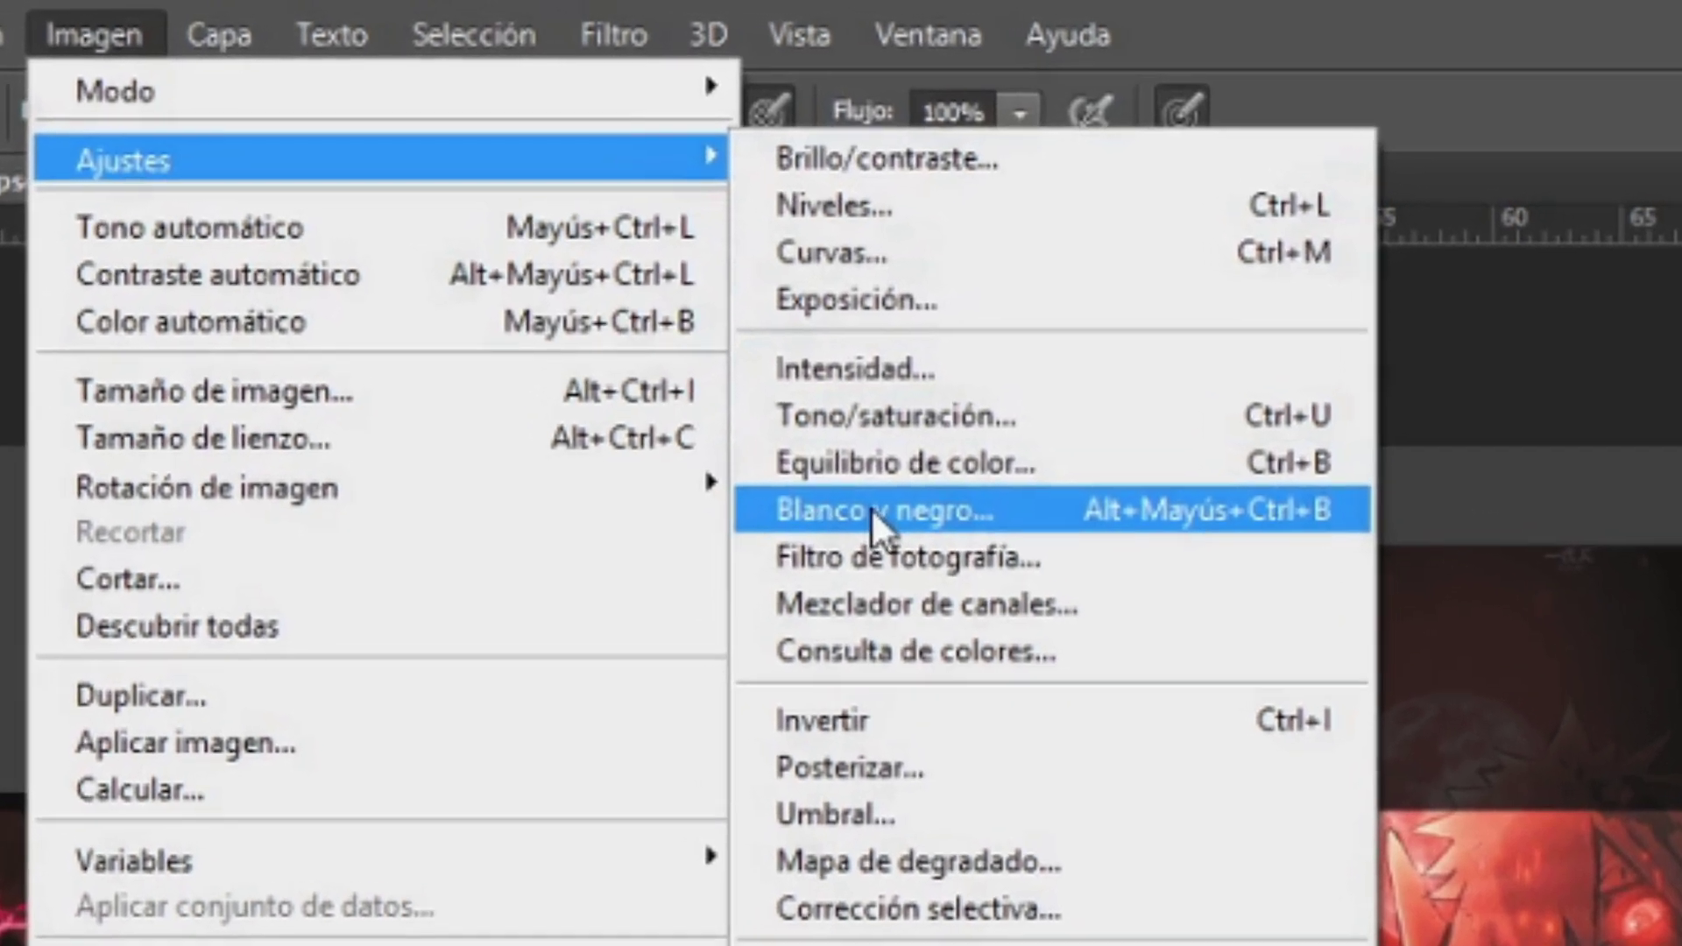
left_click(786, 482)
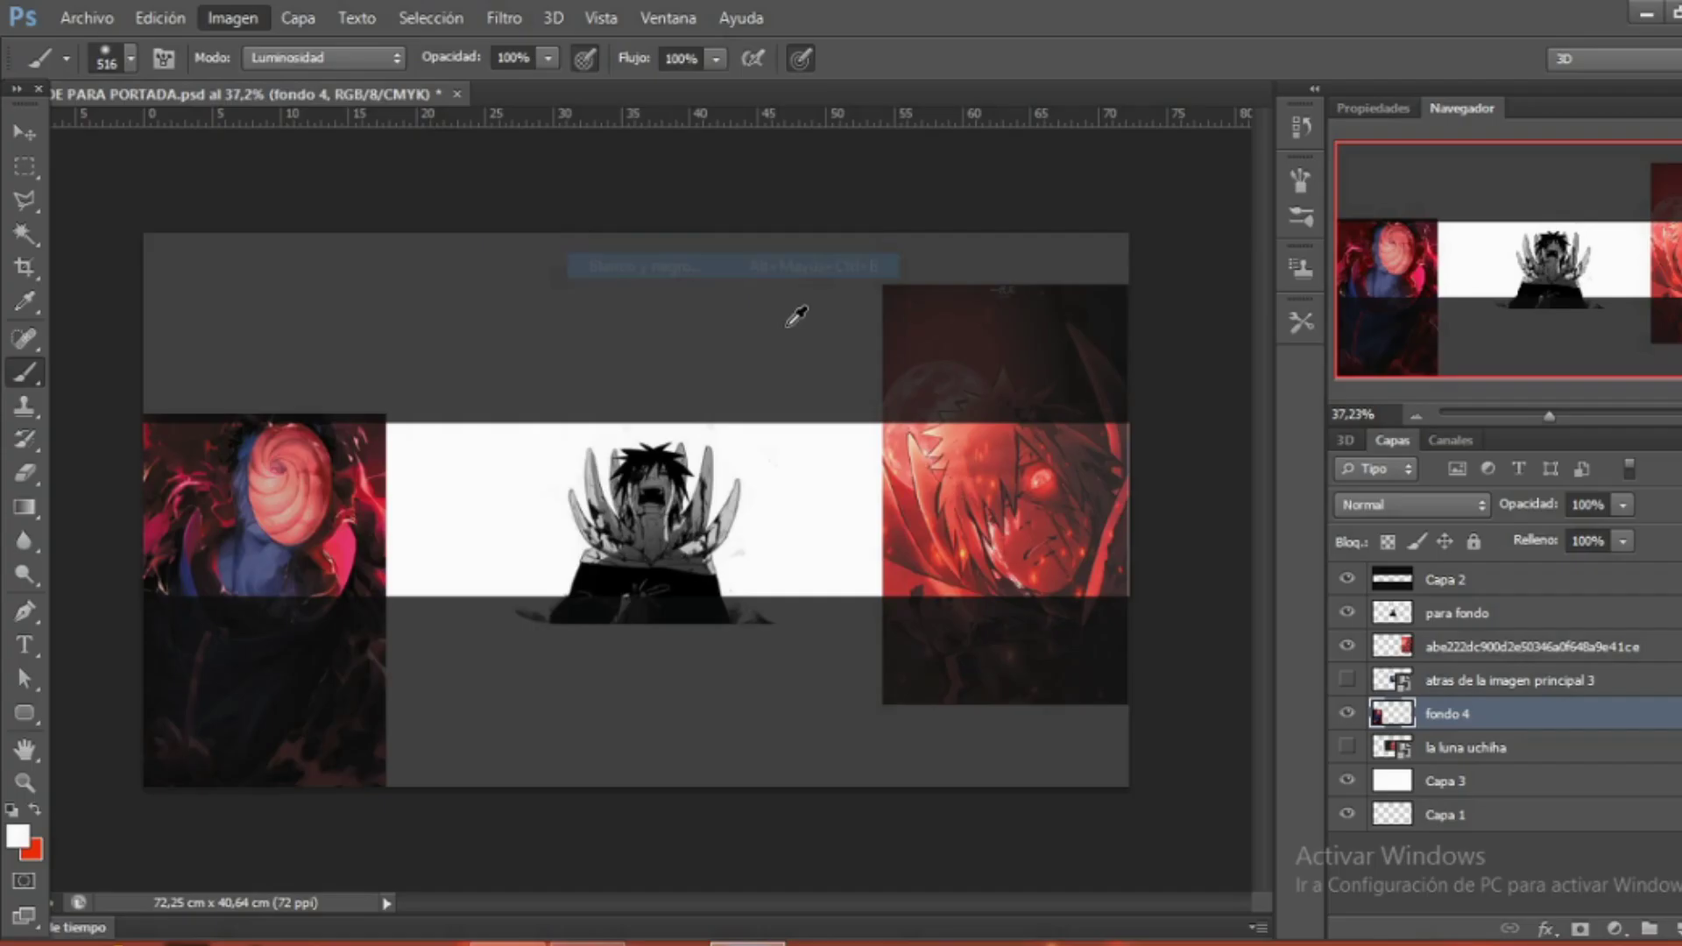
left_click(1509, 191)
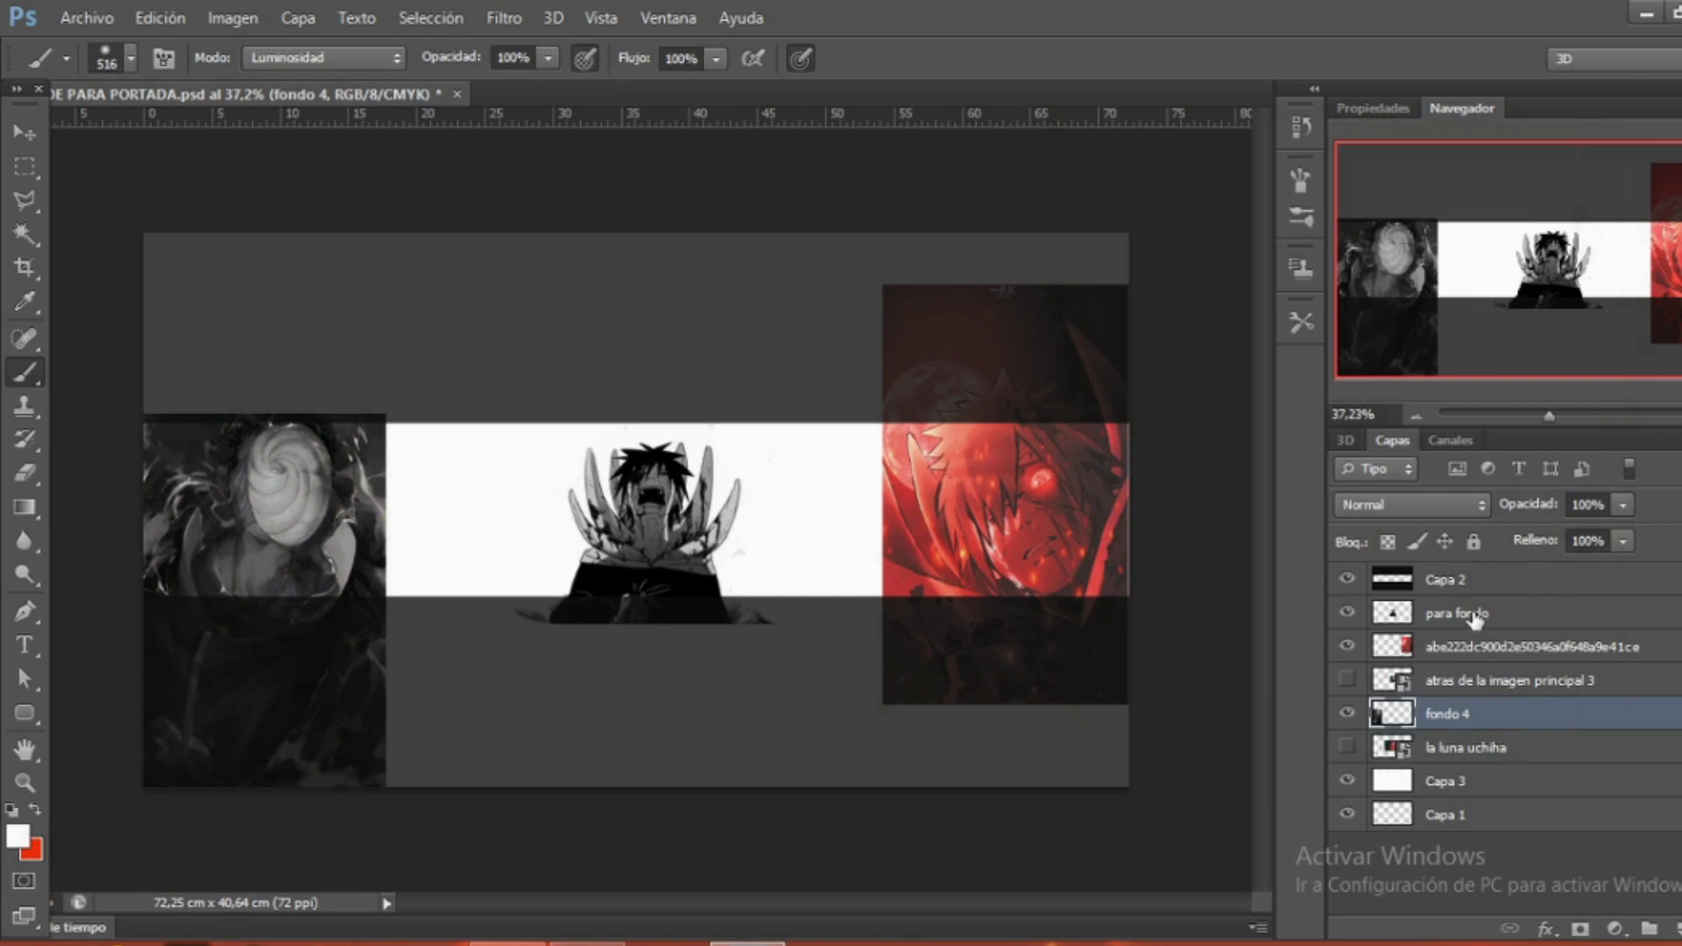
Convert the right red abe222dc image to black and white as well.
left_click(1474, 615)
left_click(1454, 648)
left_click(230, 18)
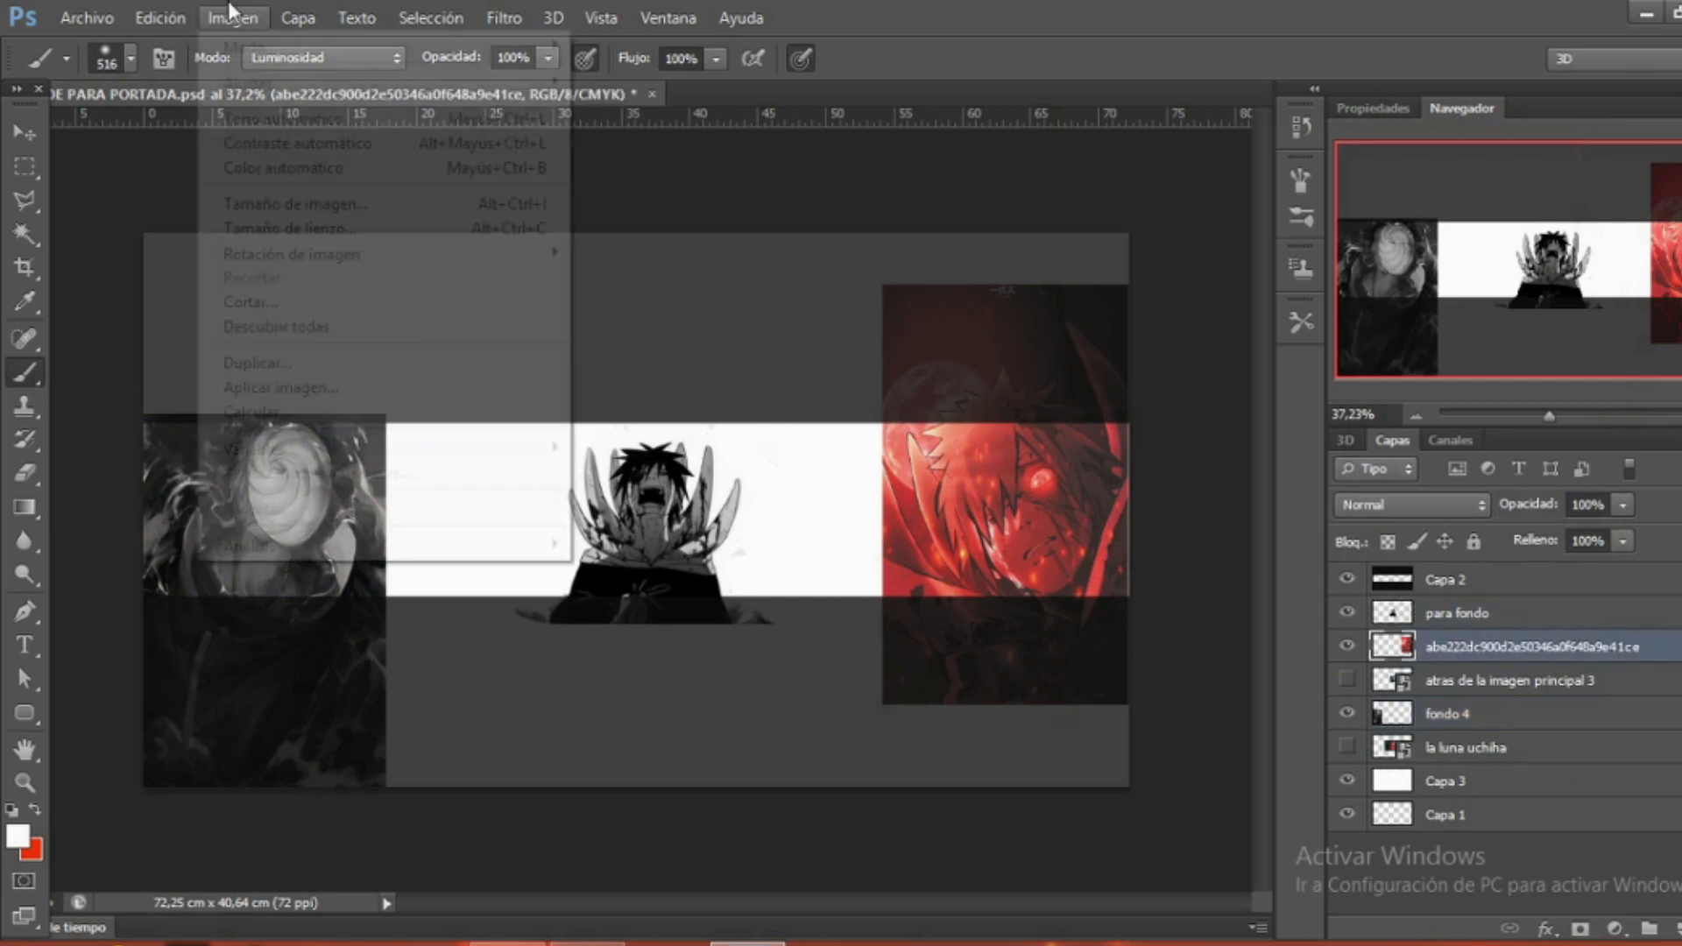
mouse_move(381, 83)
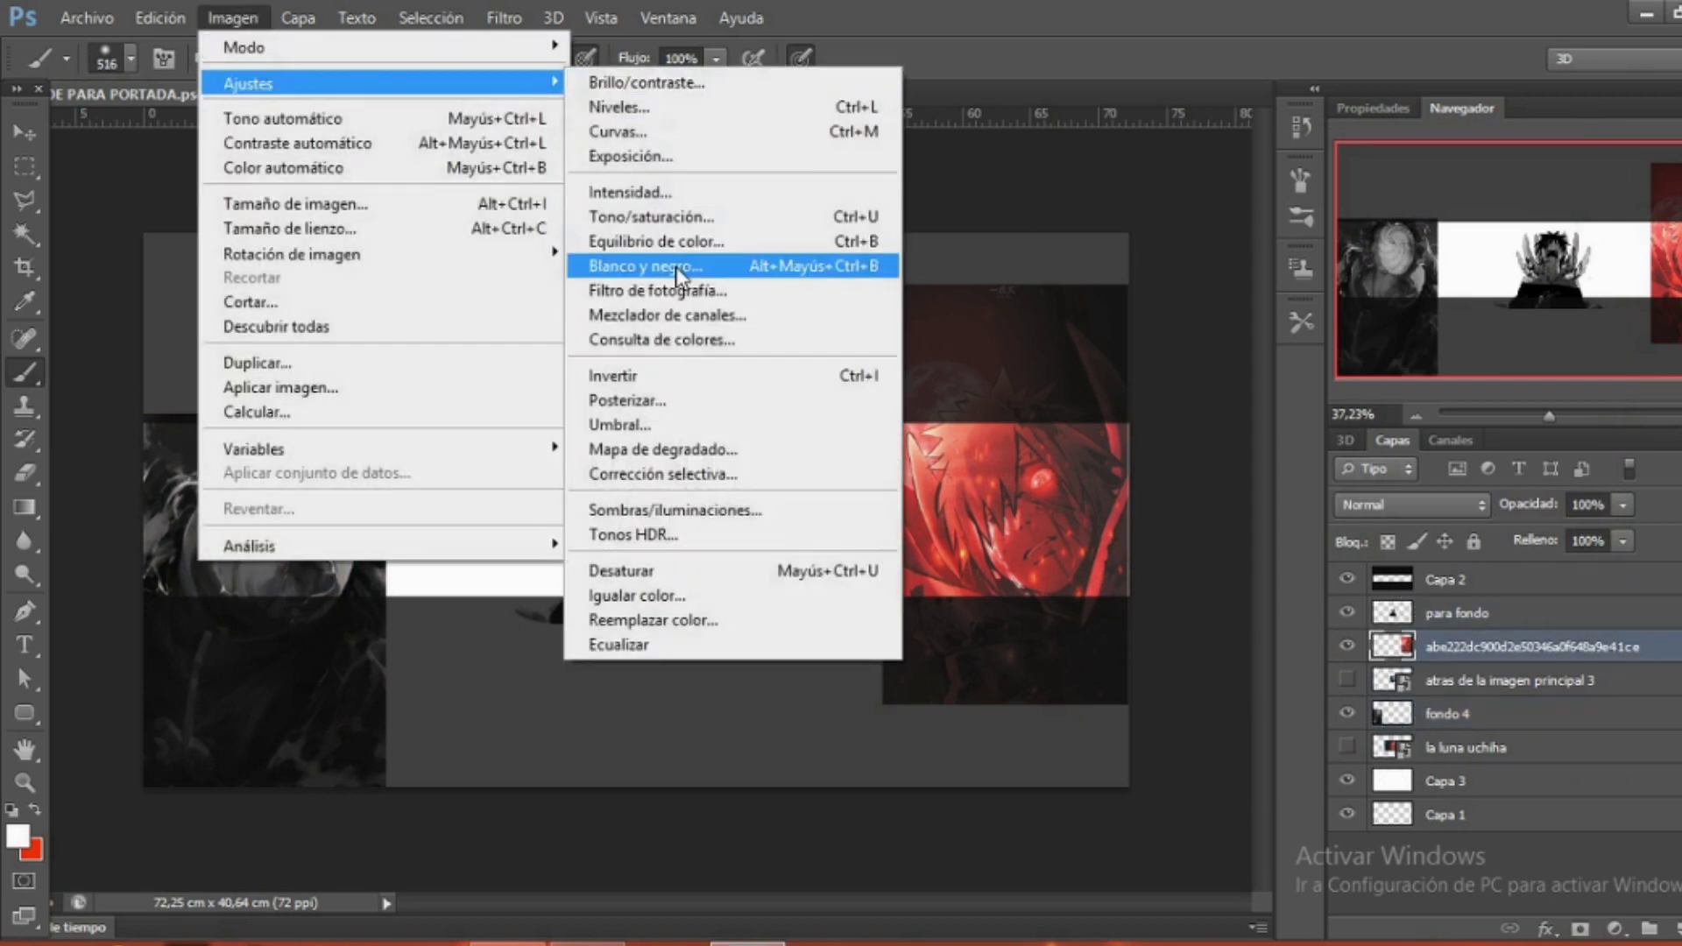
left_click(679, 274)
left_click(1562, 196)
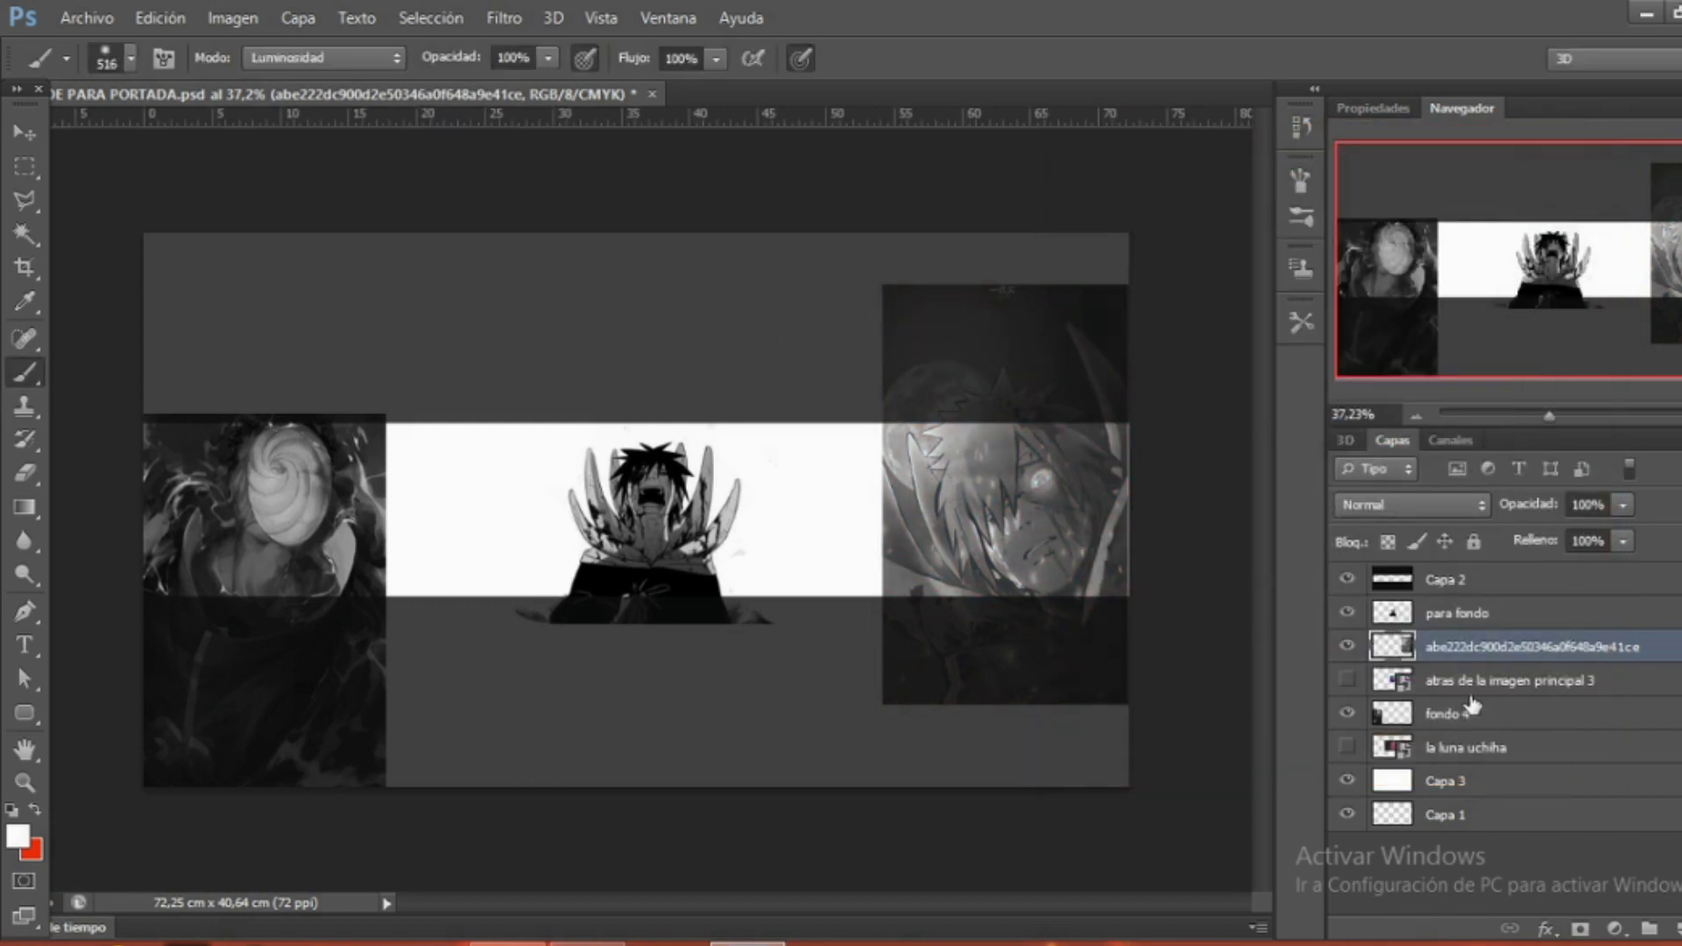
Move fondo 4 up the stack and fade both side image layers to 34% fill.
left_click_drag(1454, 751, 1431, 677)
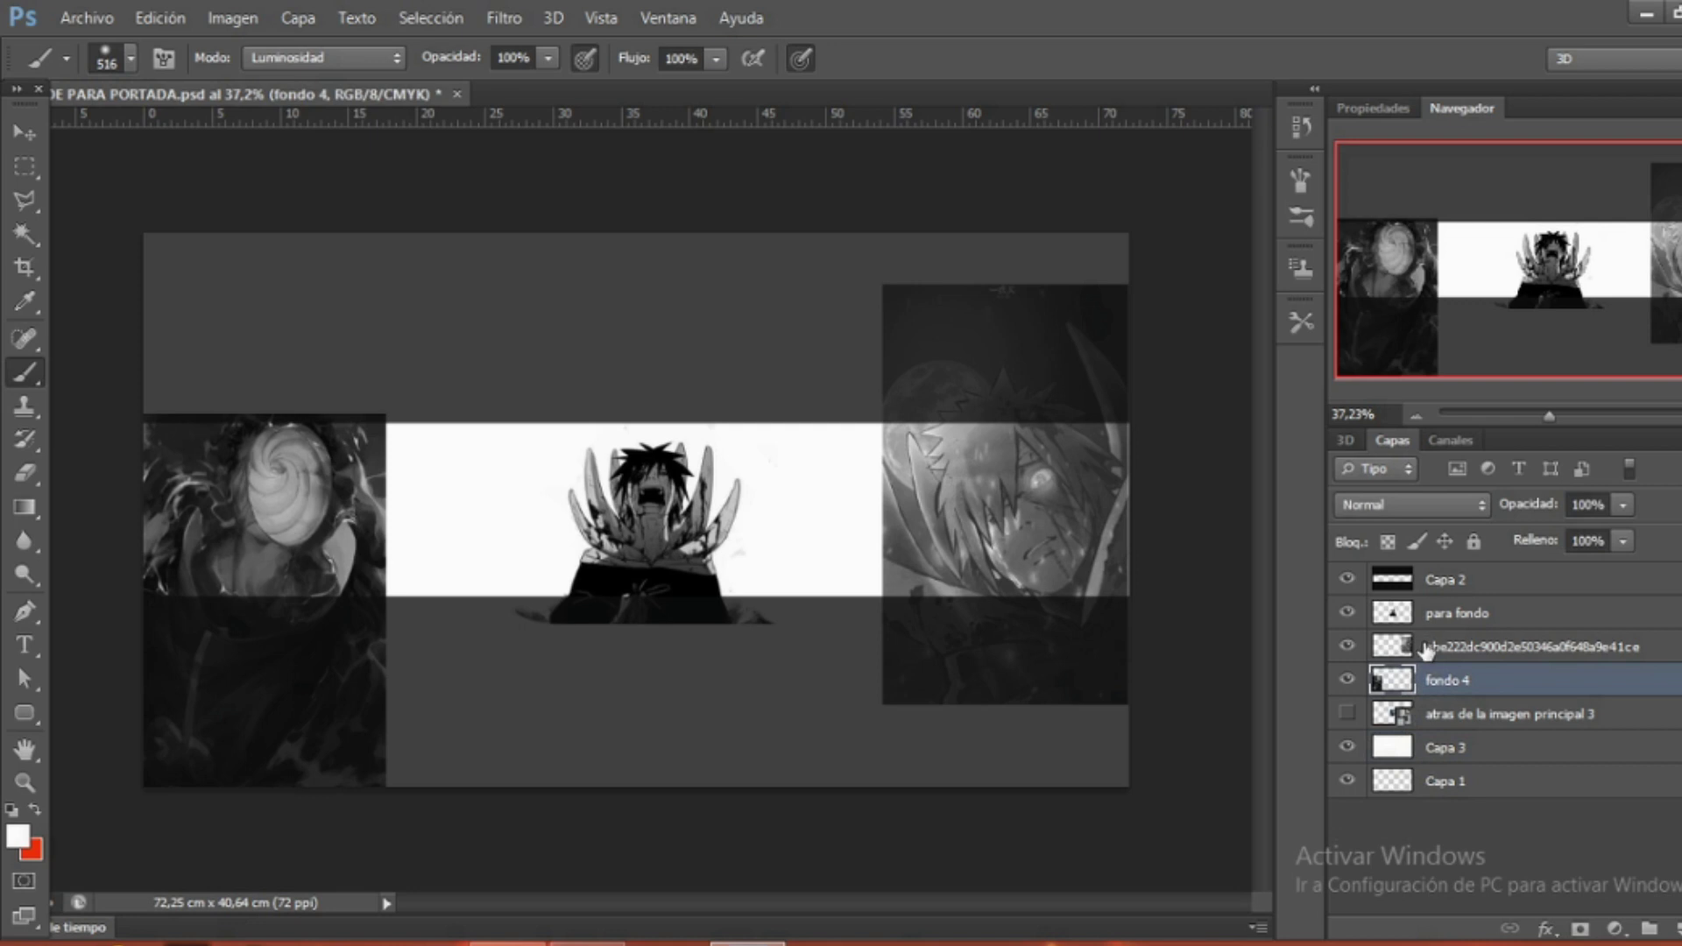
left_click(1402, 650, "shift")
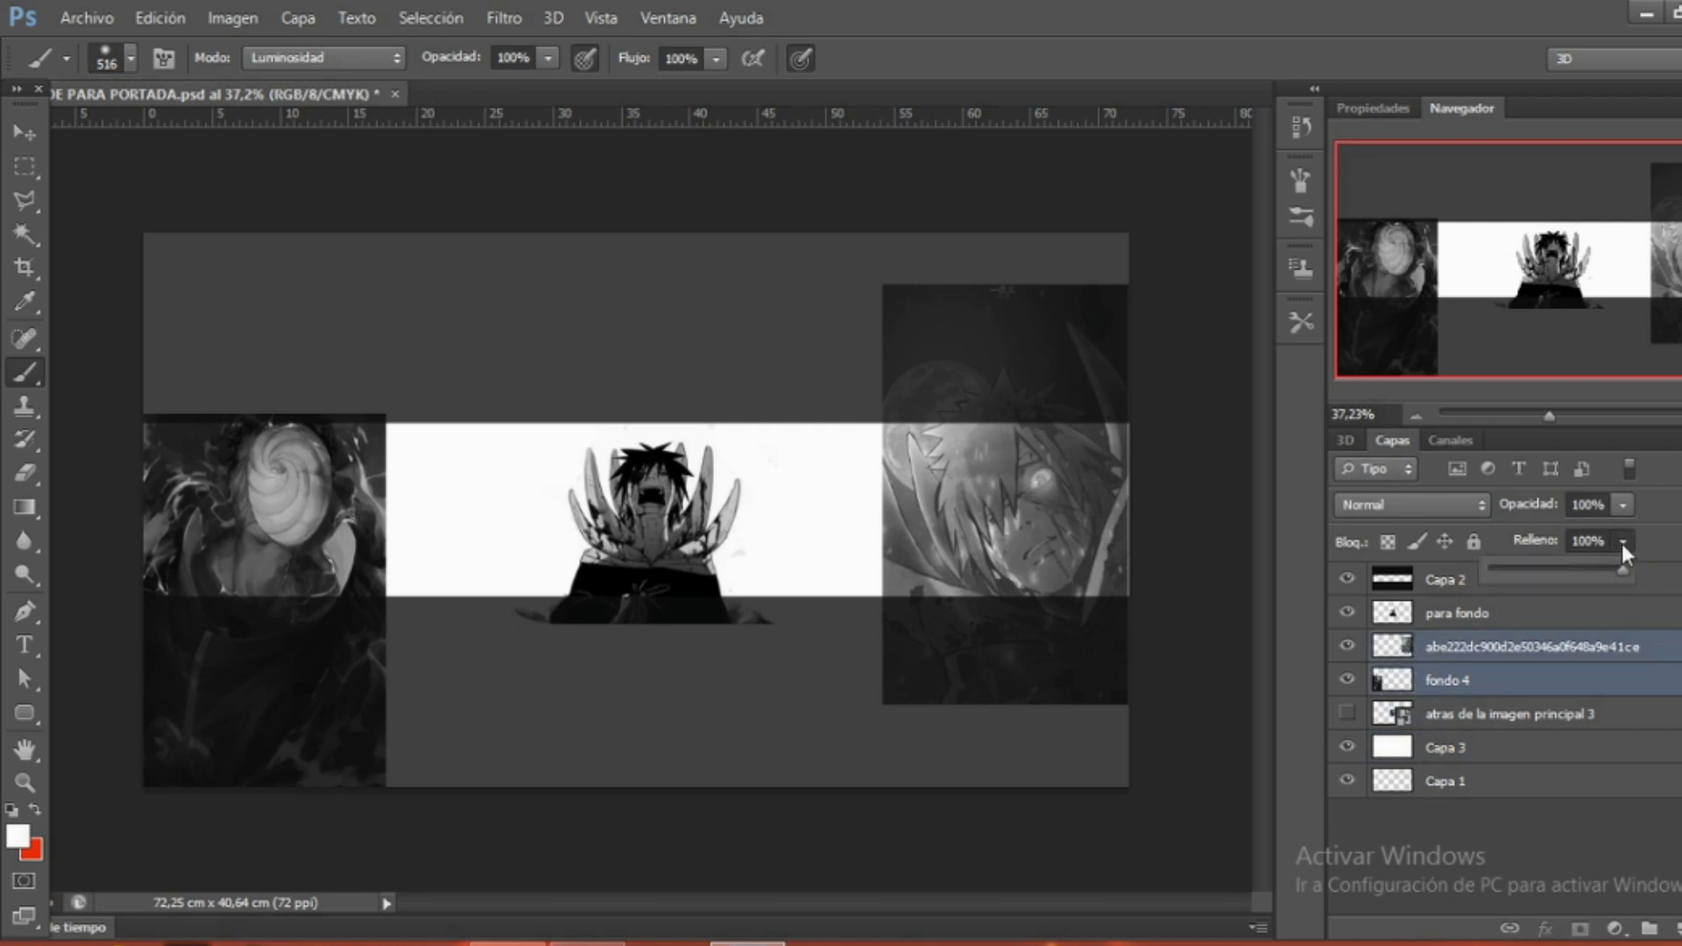
left_click_drag(1610, 545, 1543, 571)
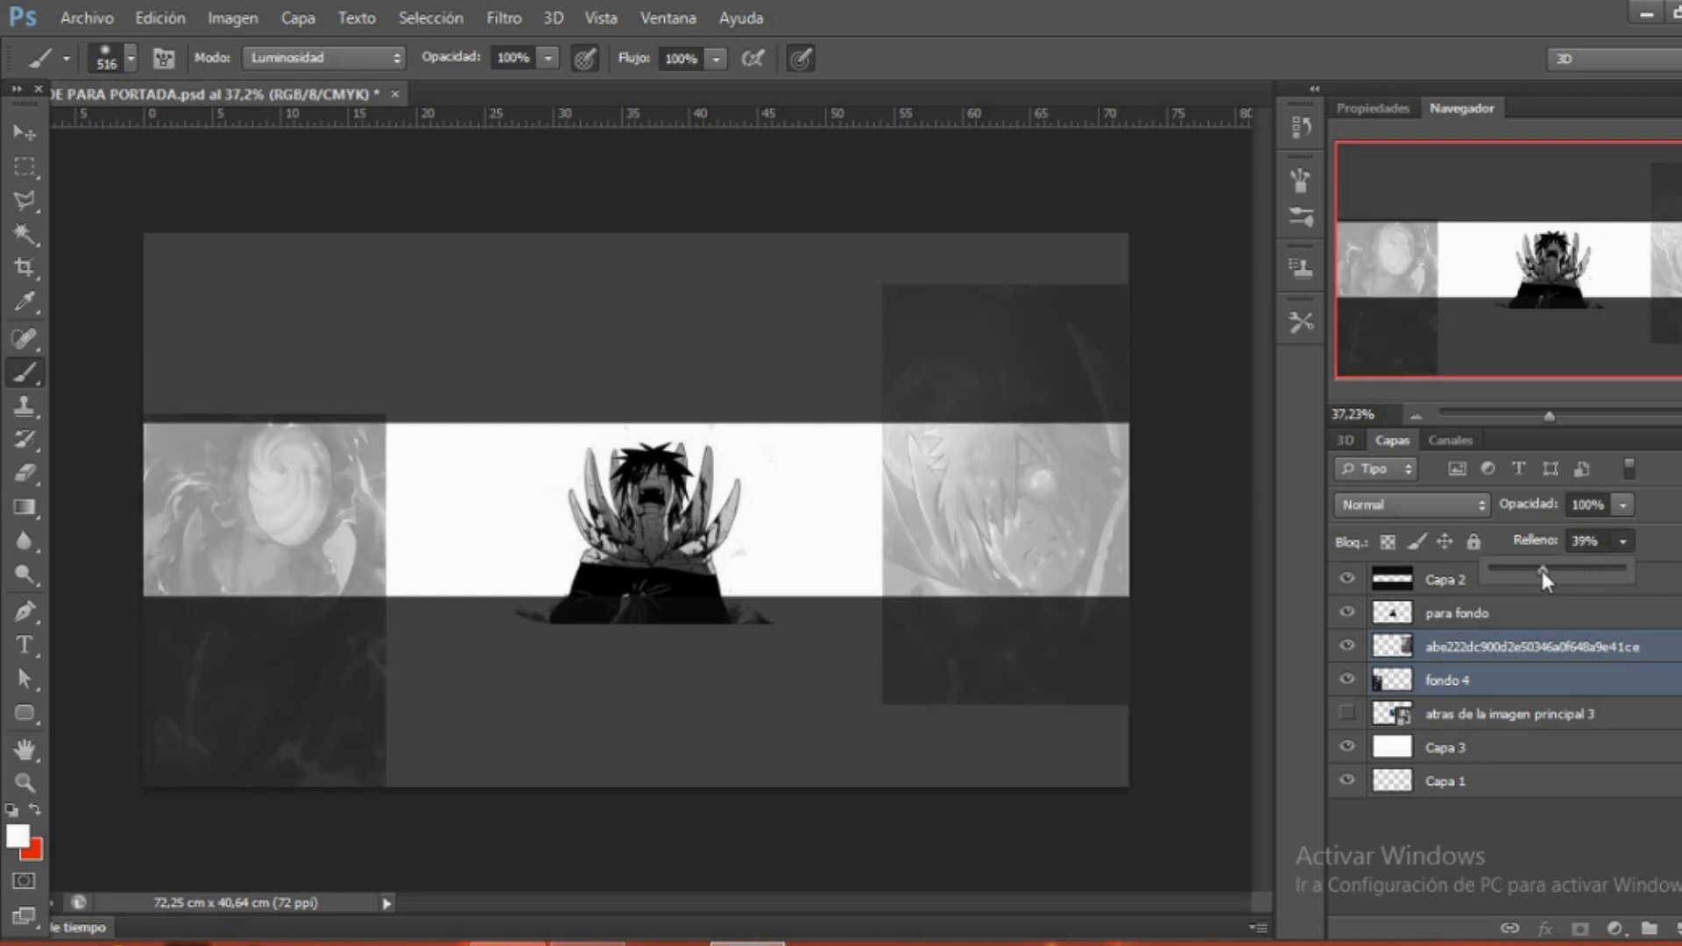
left_click_drag(1552, 578, 1537, 578)
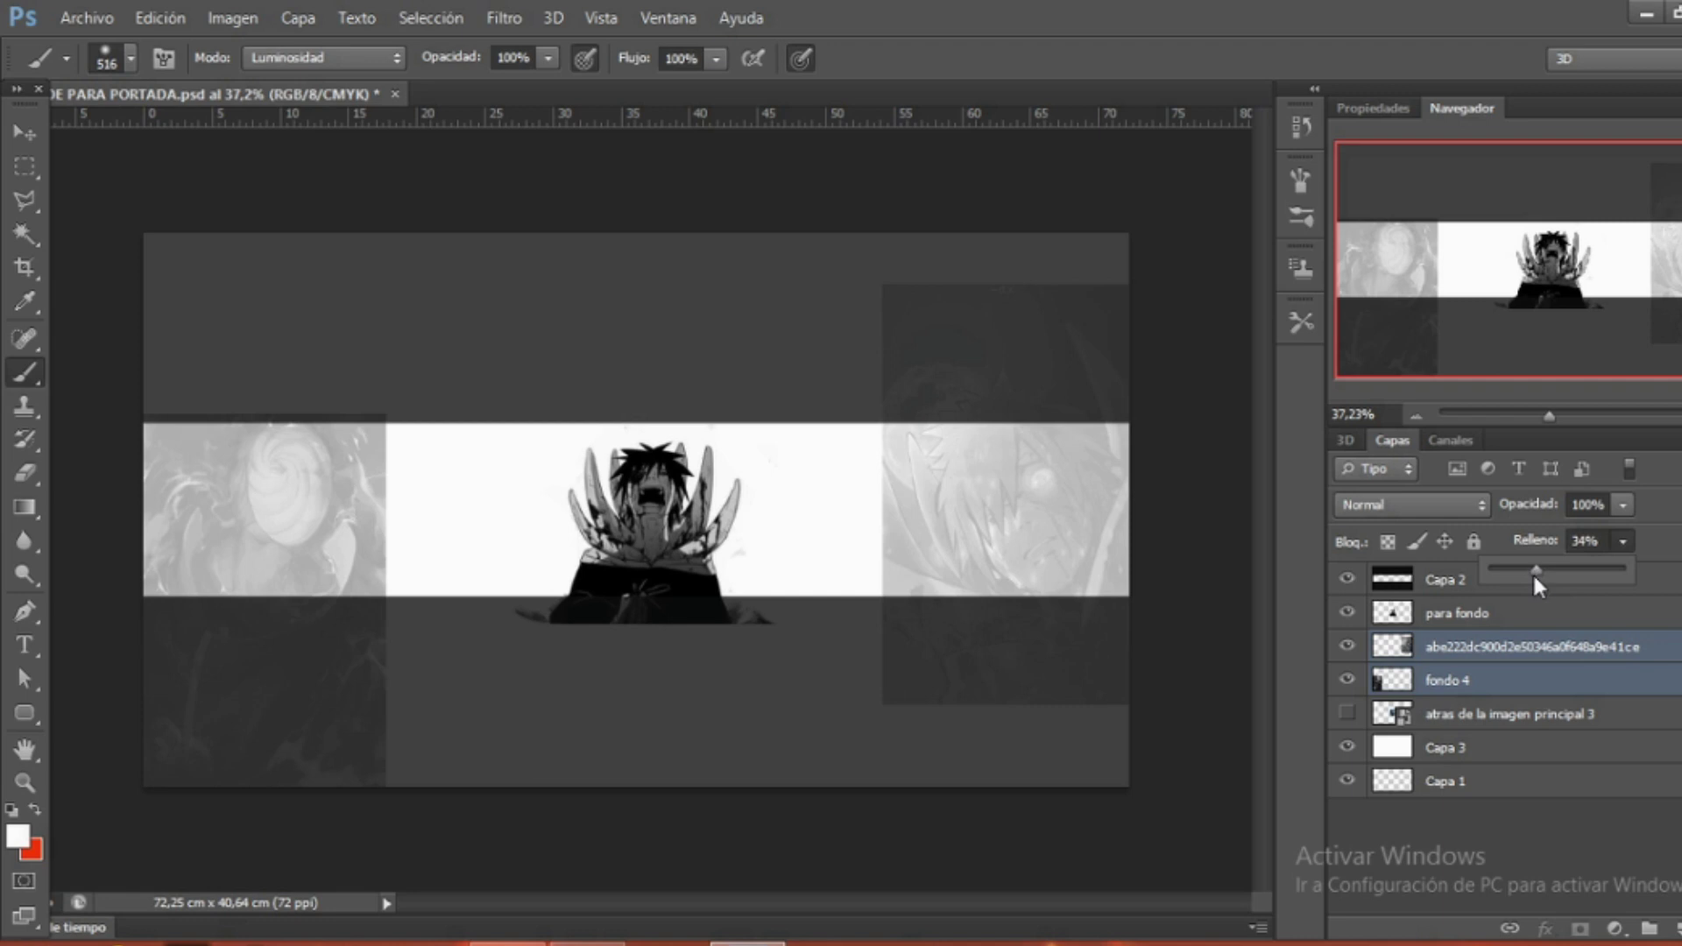
Draw a rectangular selection over the dark strip across the banner top.
left_click(25, 166)
left_click(128, 303)
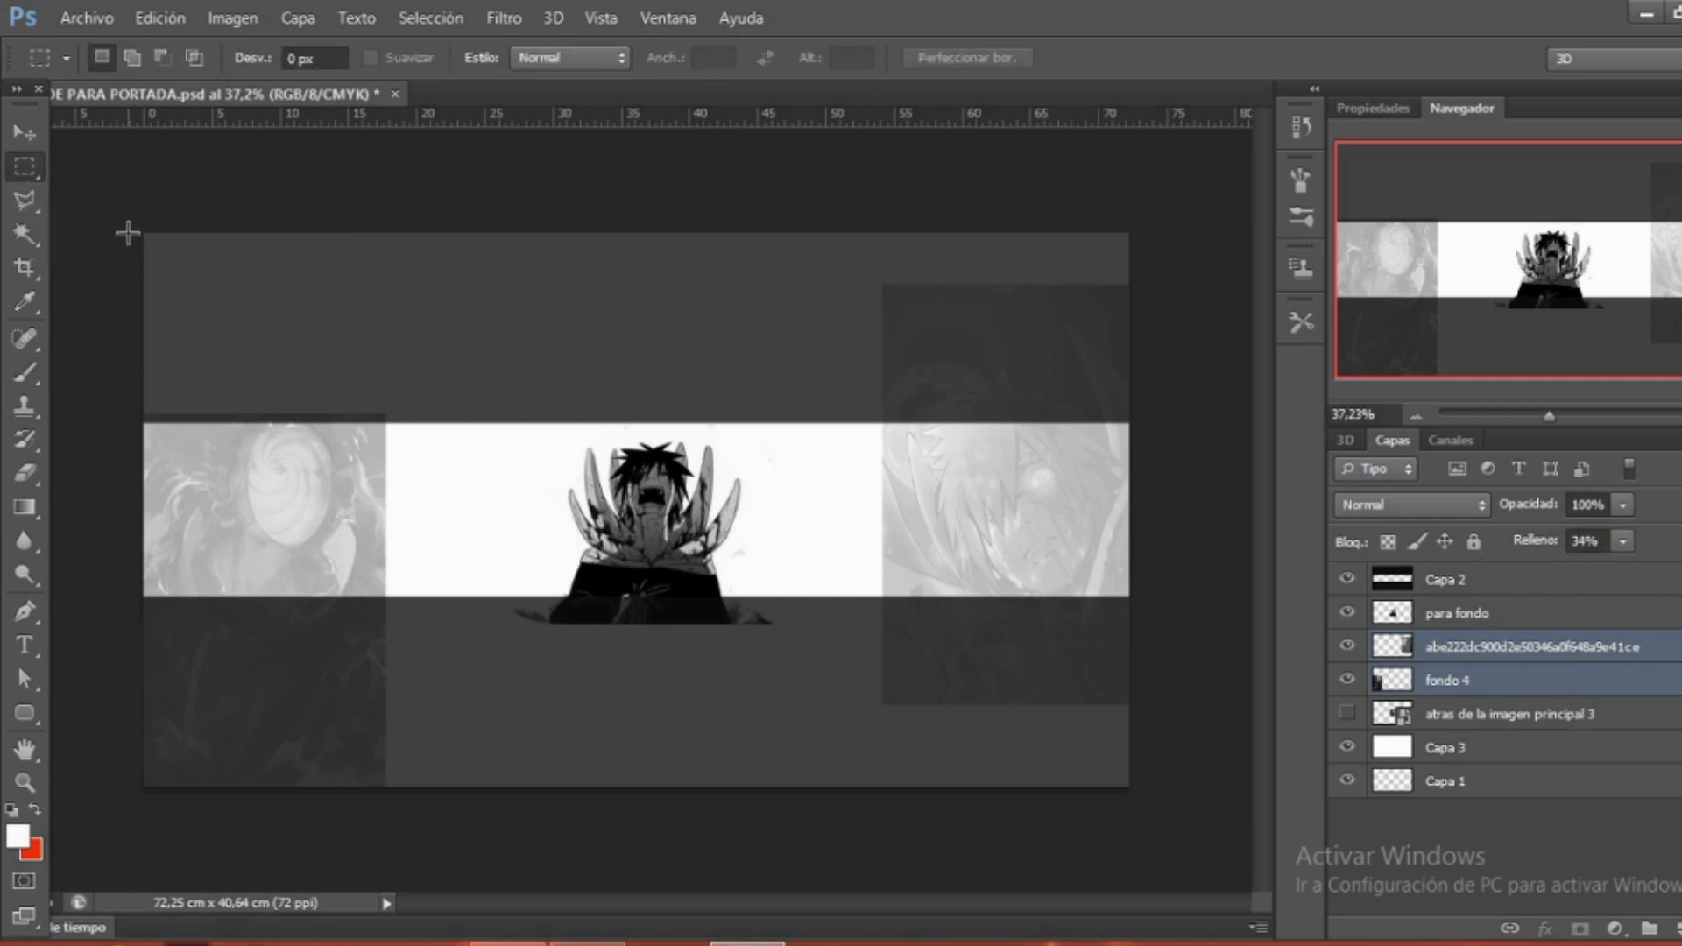
left_click_drag(645, 375, 1170, 418)
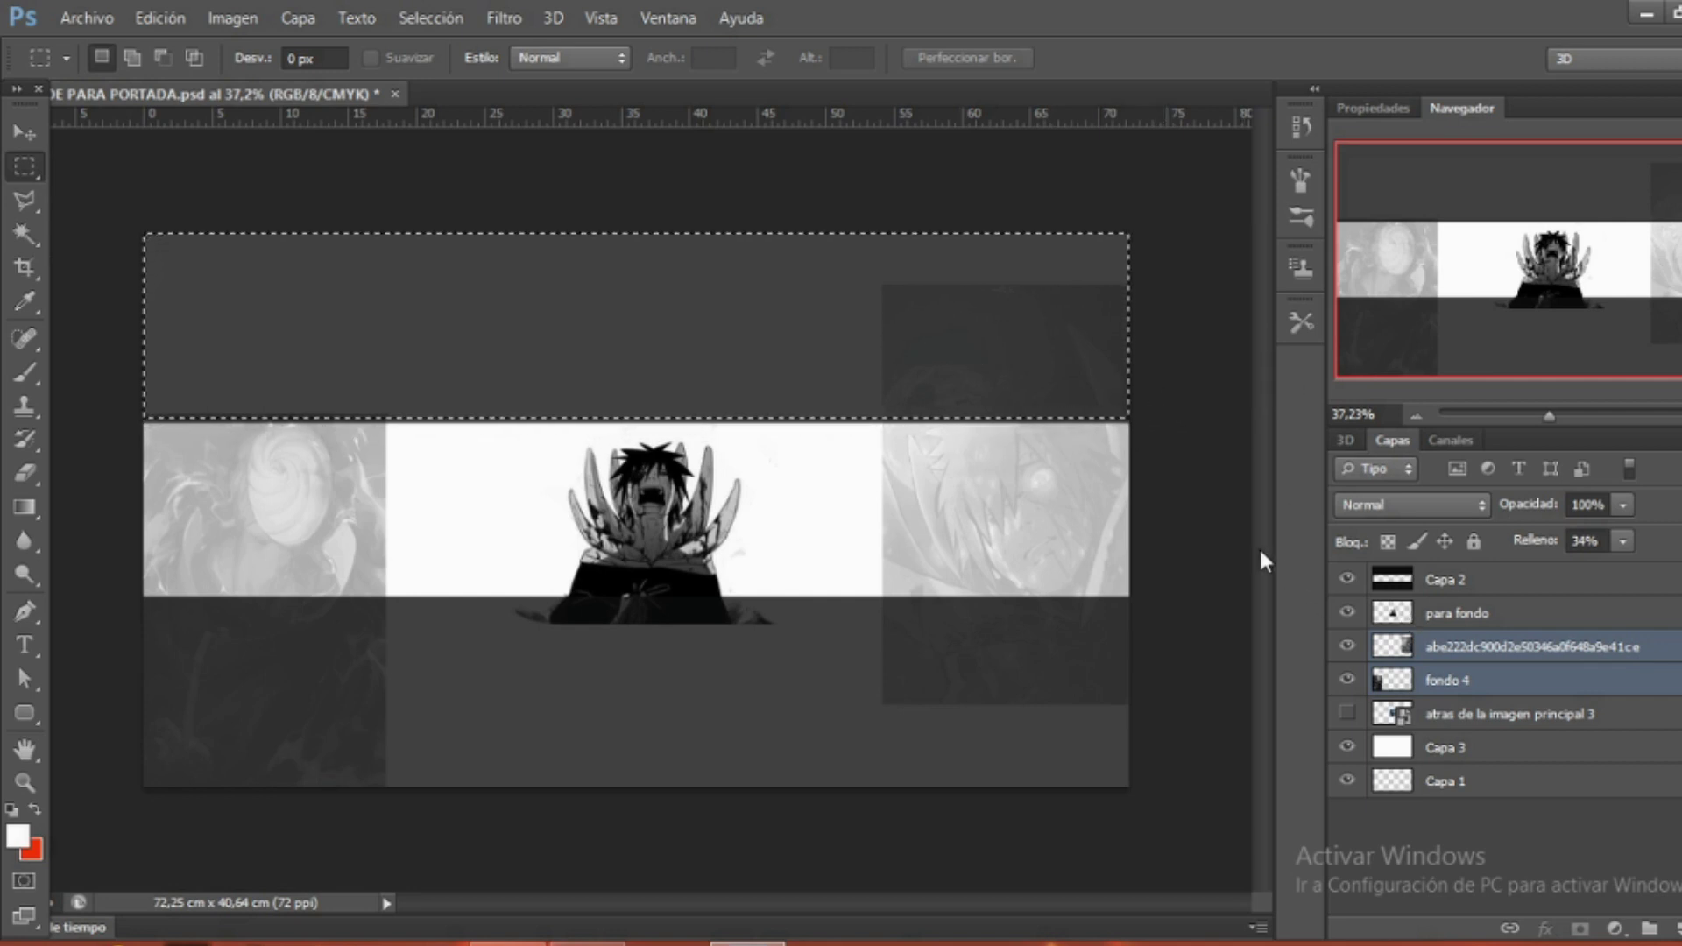
Erase the side images' overhang inside the top band selection, enlarging the eraser as needed.
key("e")
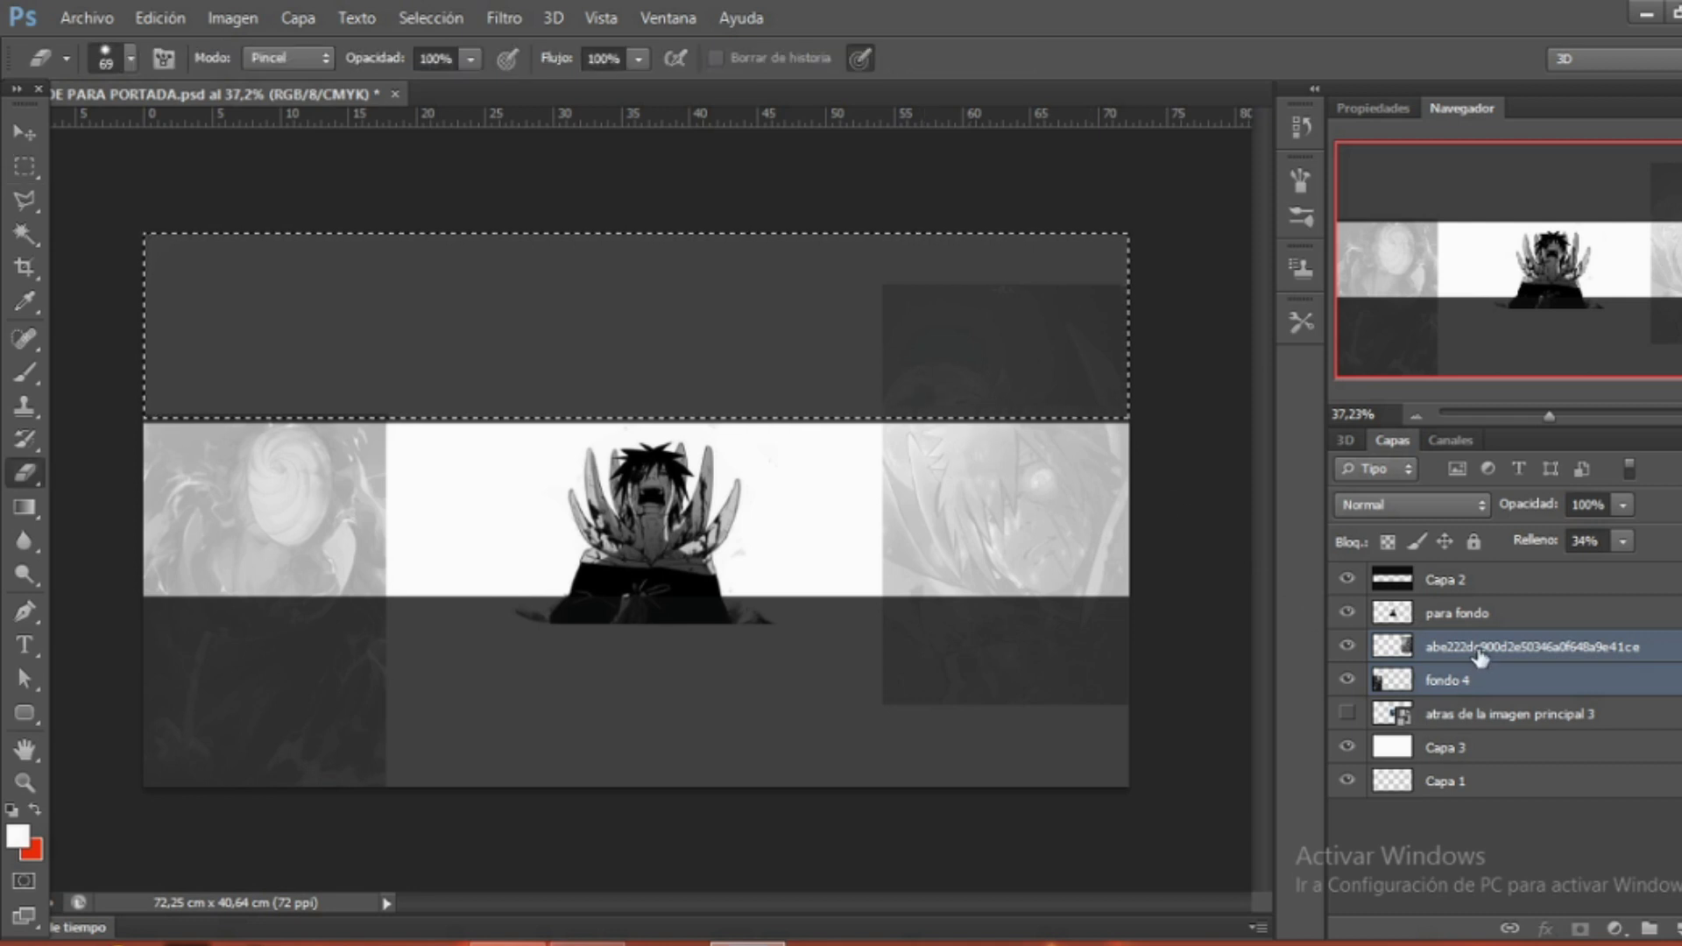
left_click(1479, 646)
left_click_drag(969, 375, 1033, 375)
key("bracketright")
key("bracketright")
key("bracketright")
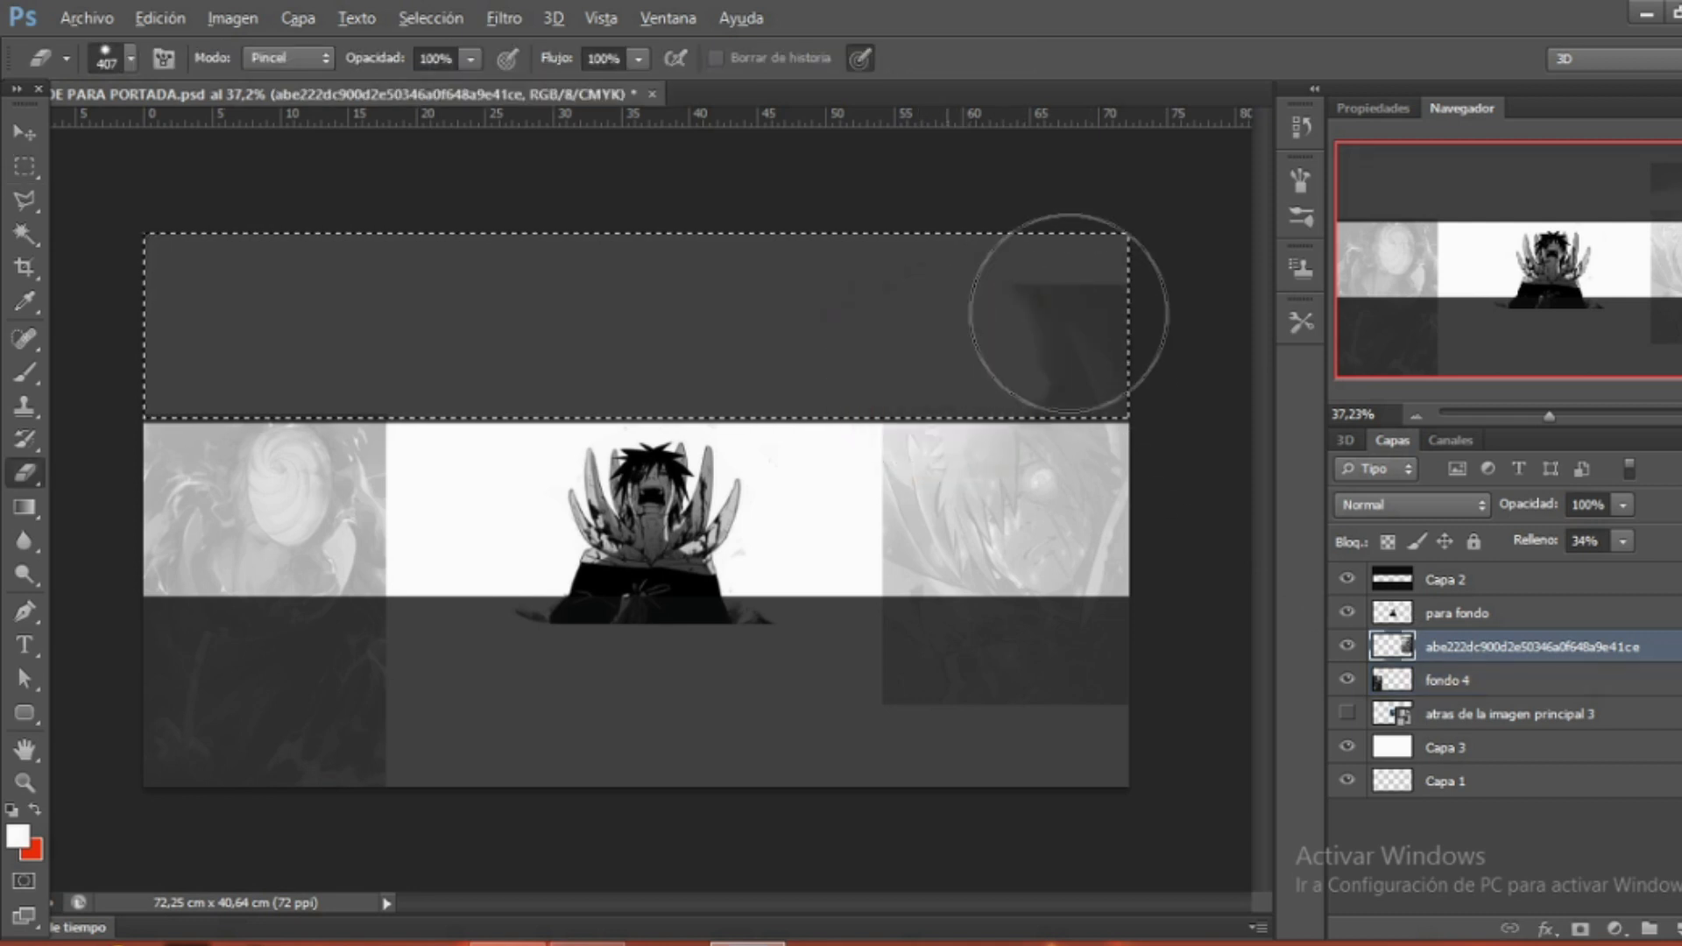
left_click(1069, 314)
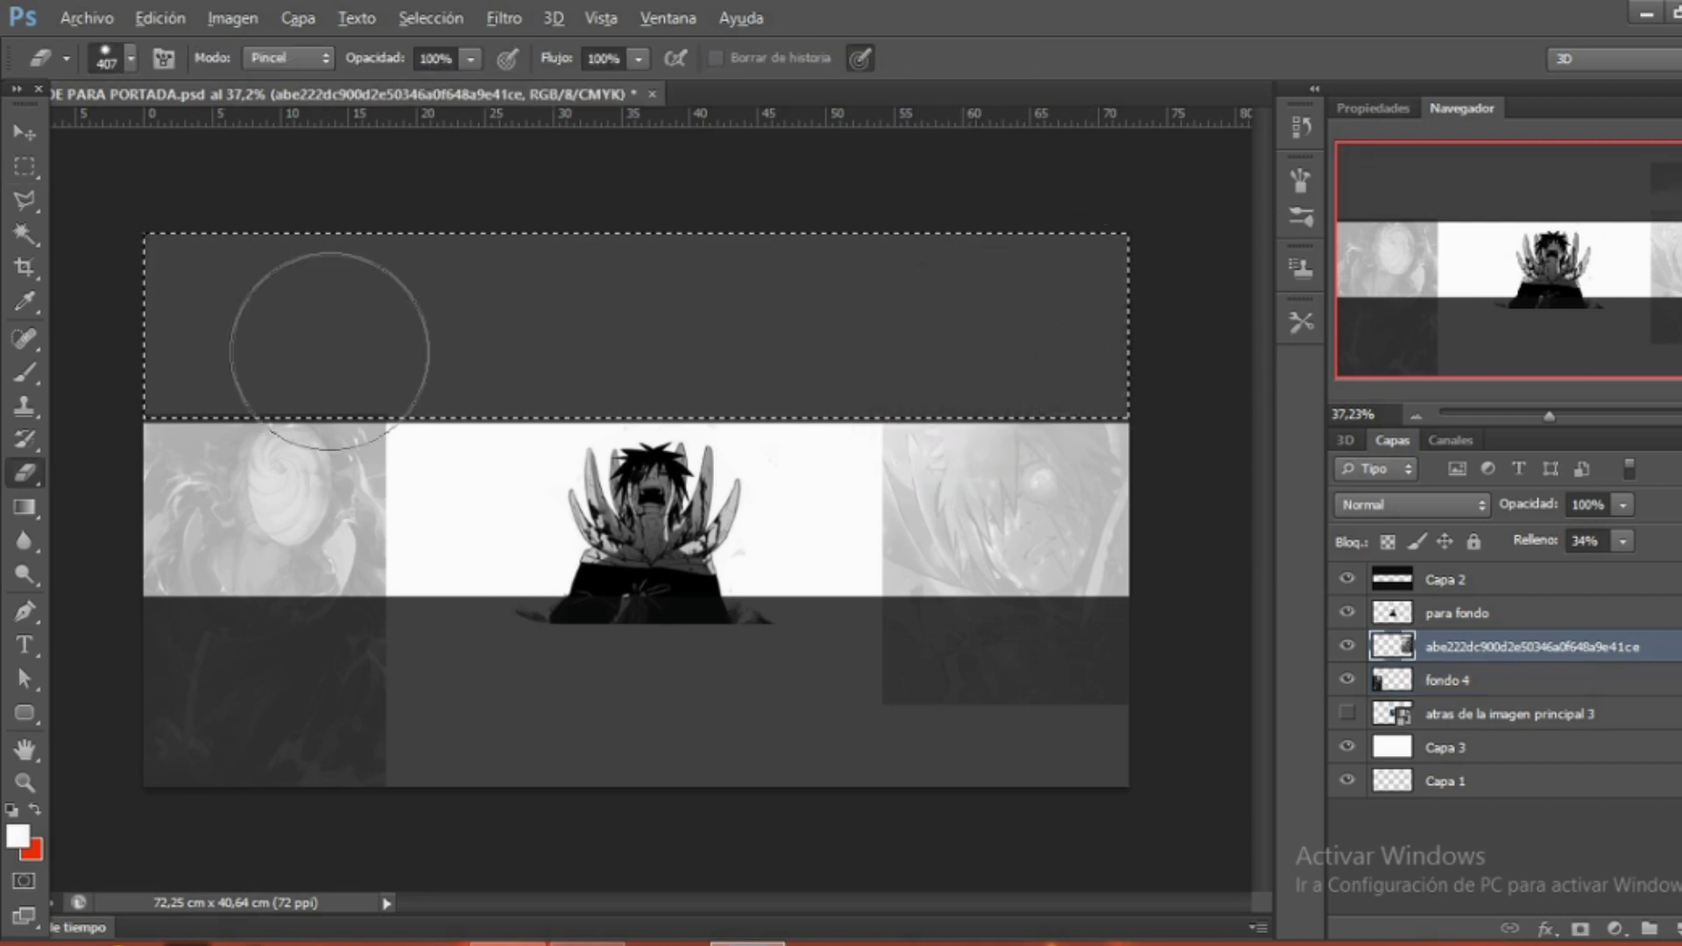
left_click(1429, 681)
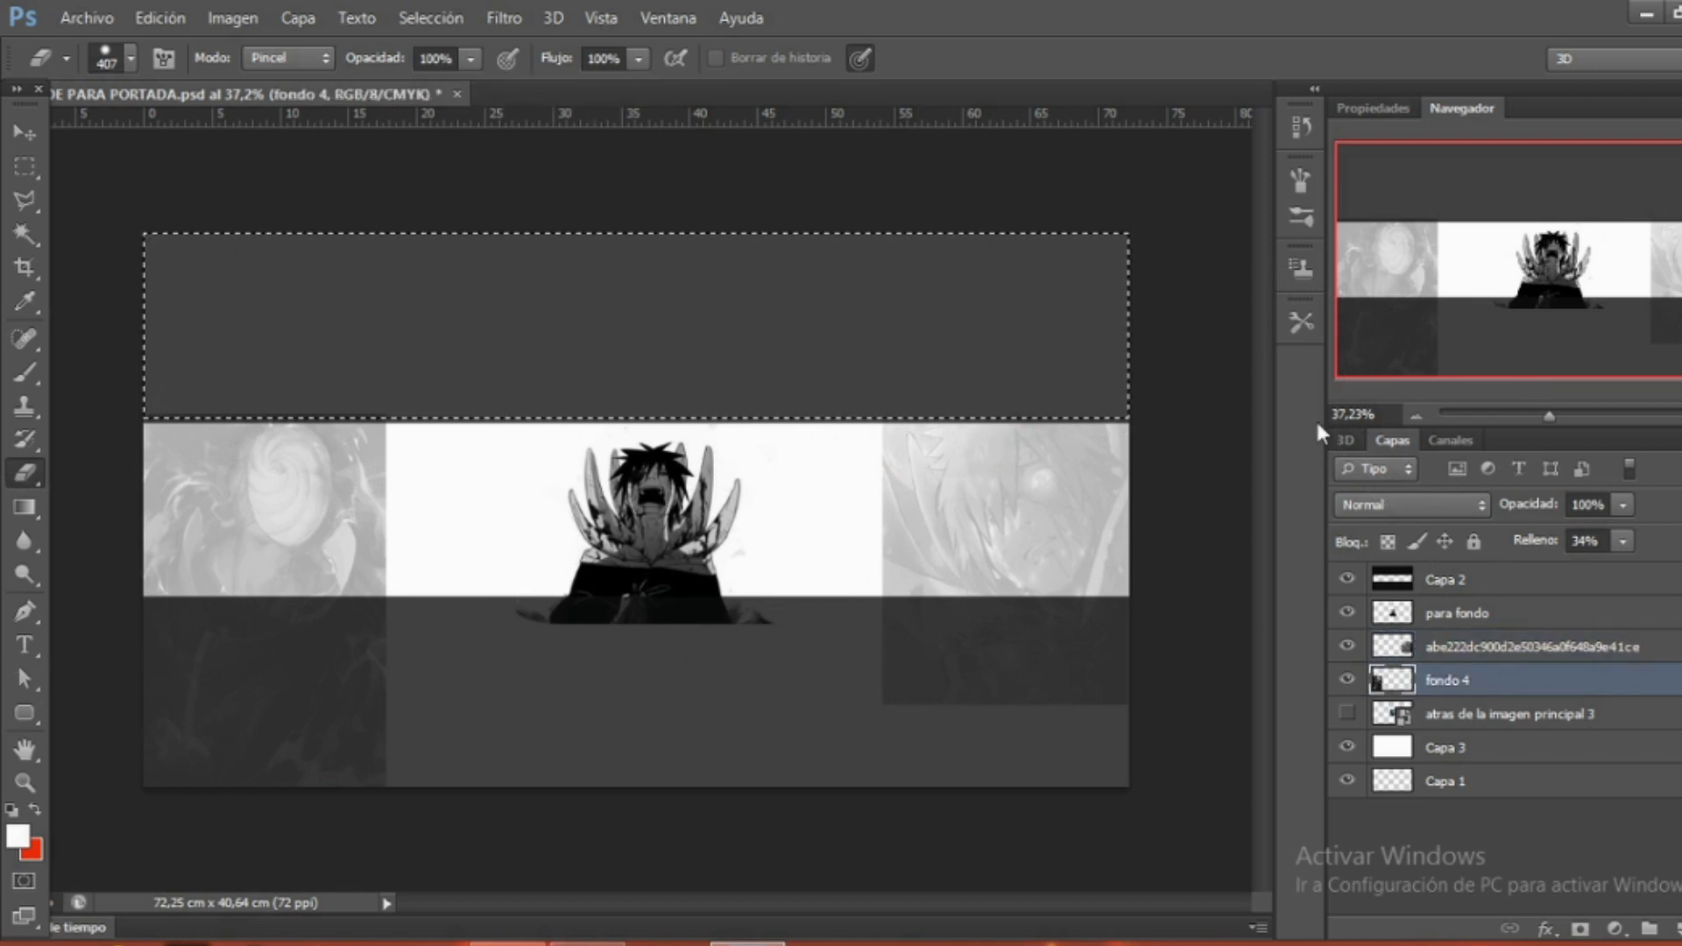
Move the selection to the bottom band, erase fondo 4's overhang there, and deselect.
key("w")
left_click_drag(931, 345, 915, 711)
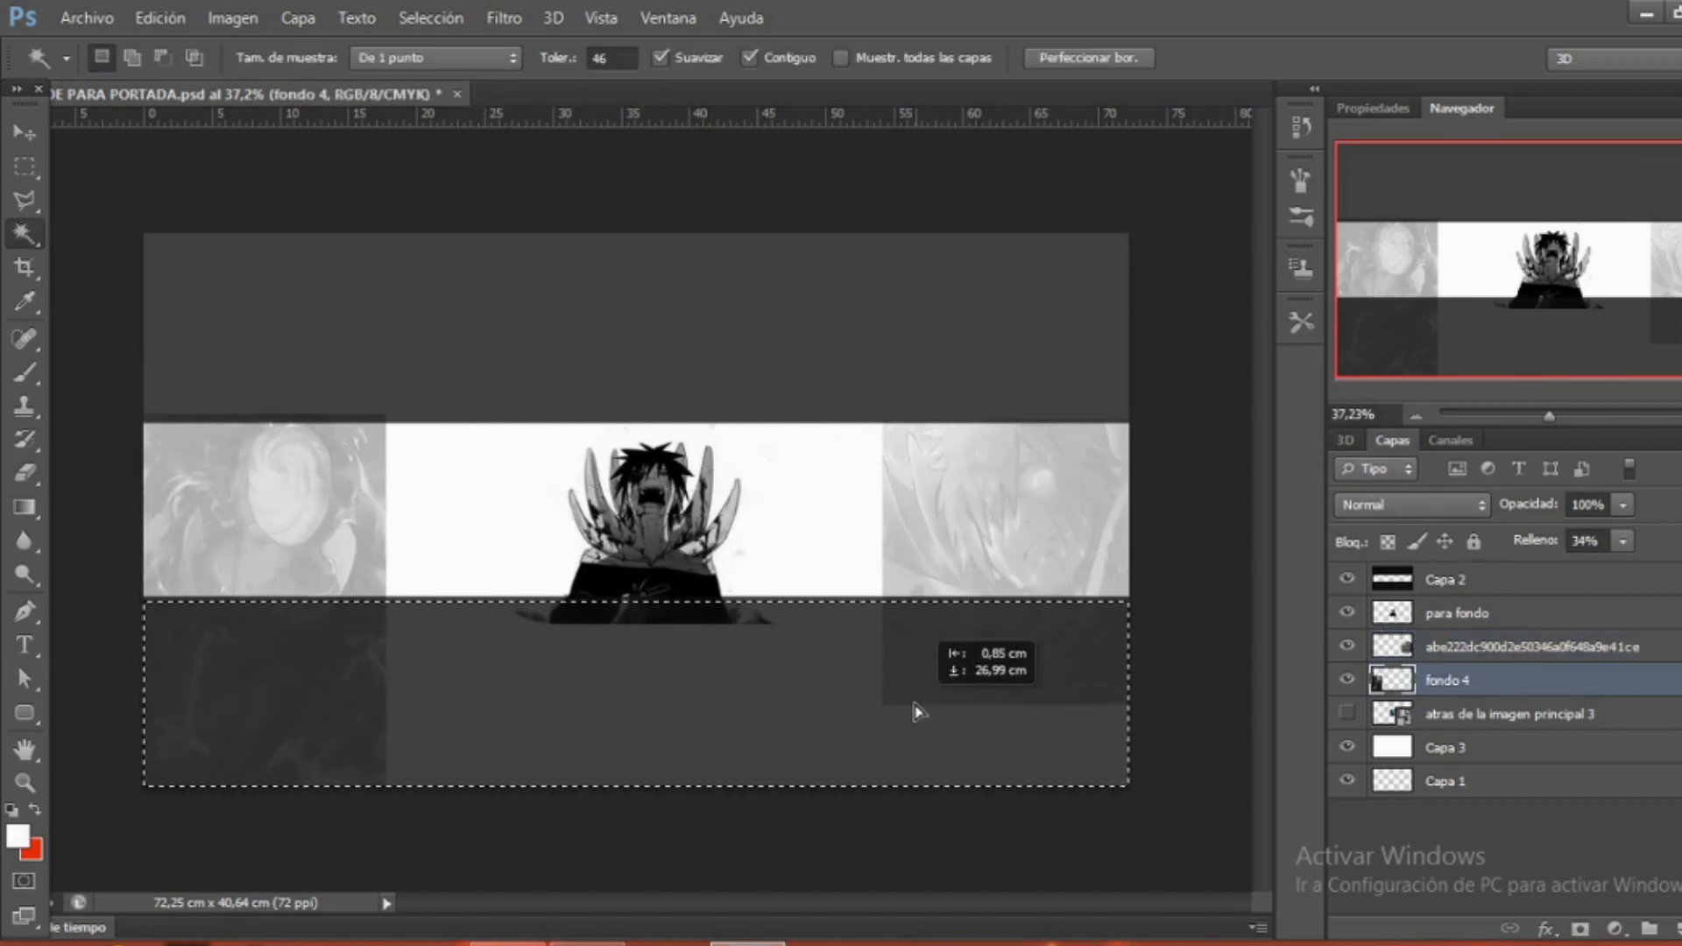
left_click(1420, 652)
key("e")
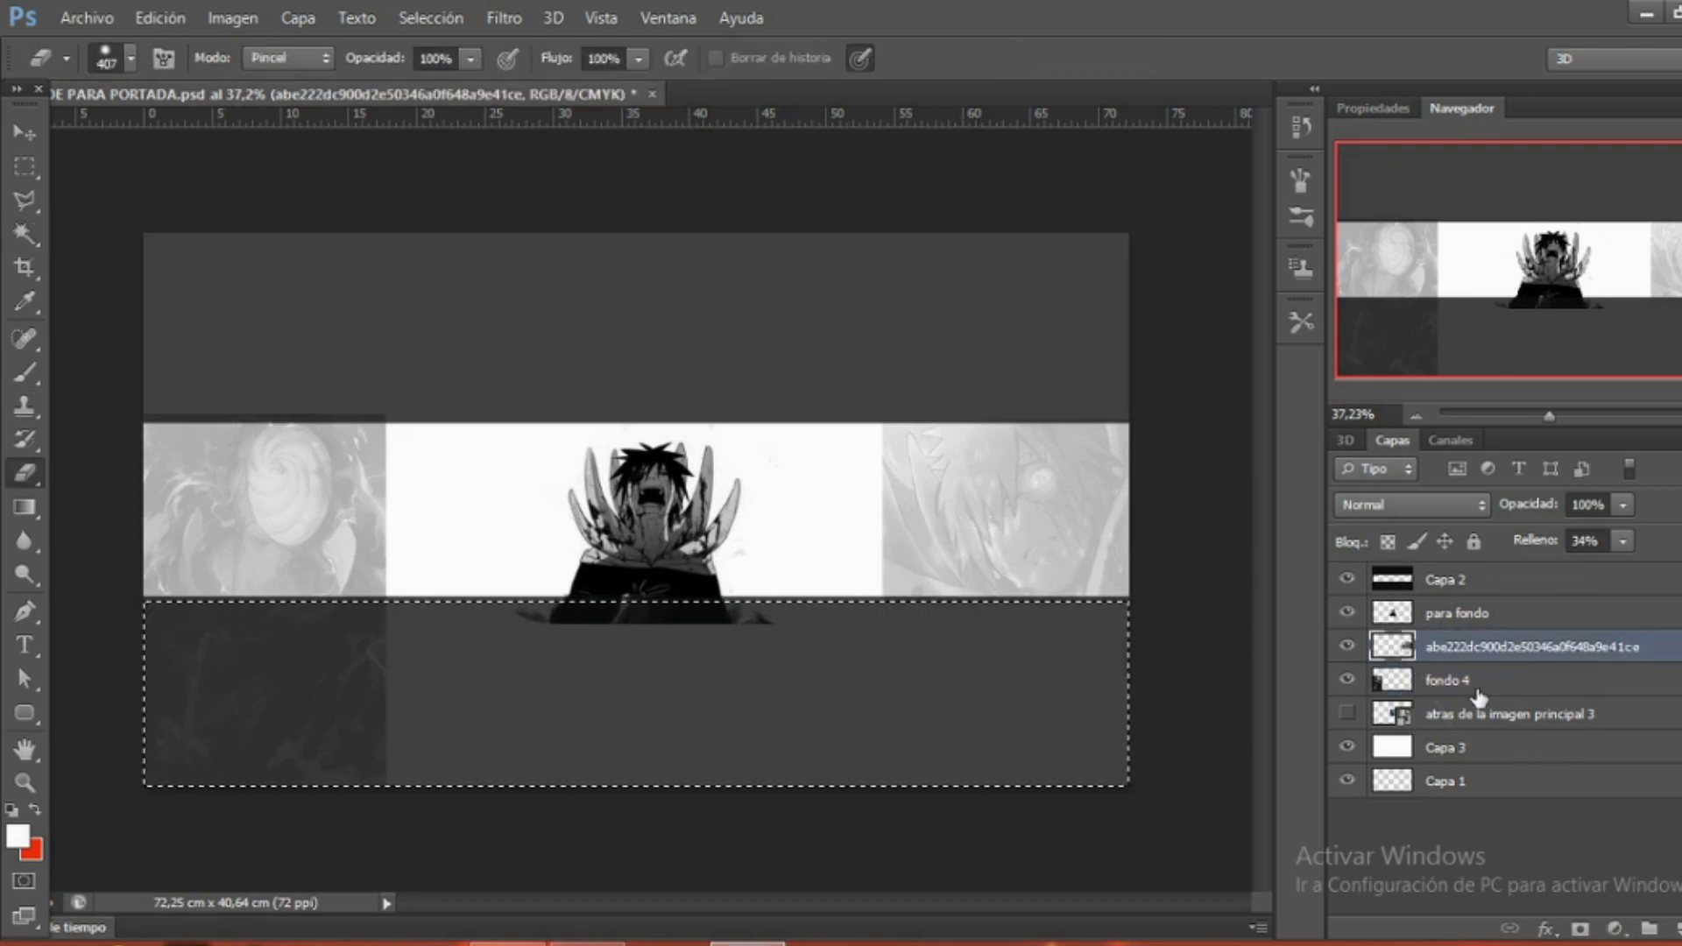
left_click(1477, 691)
left_click_drag(420, 668, 210, 701)
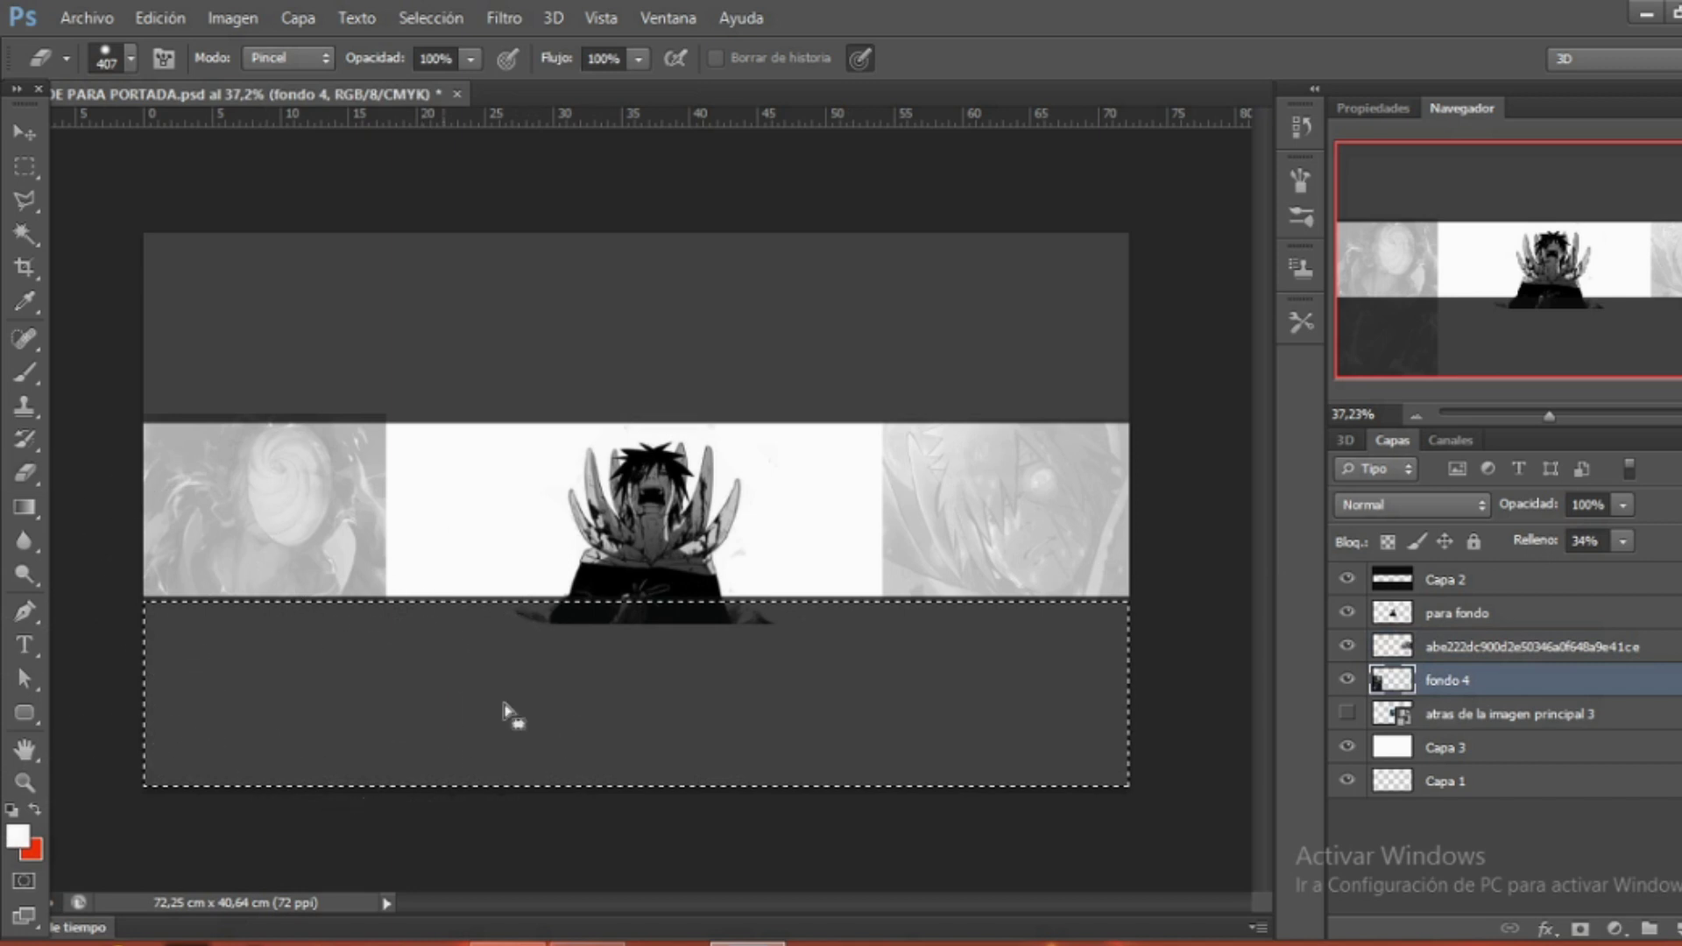
key("w")
key("ctrl+d")
Make the eraser softer and smaller, then select the right side image layer for edge blending.
scroll(446, 604, "up", 2)
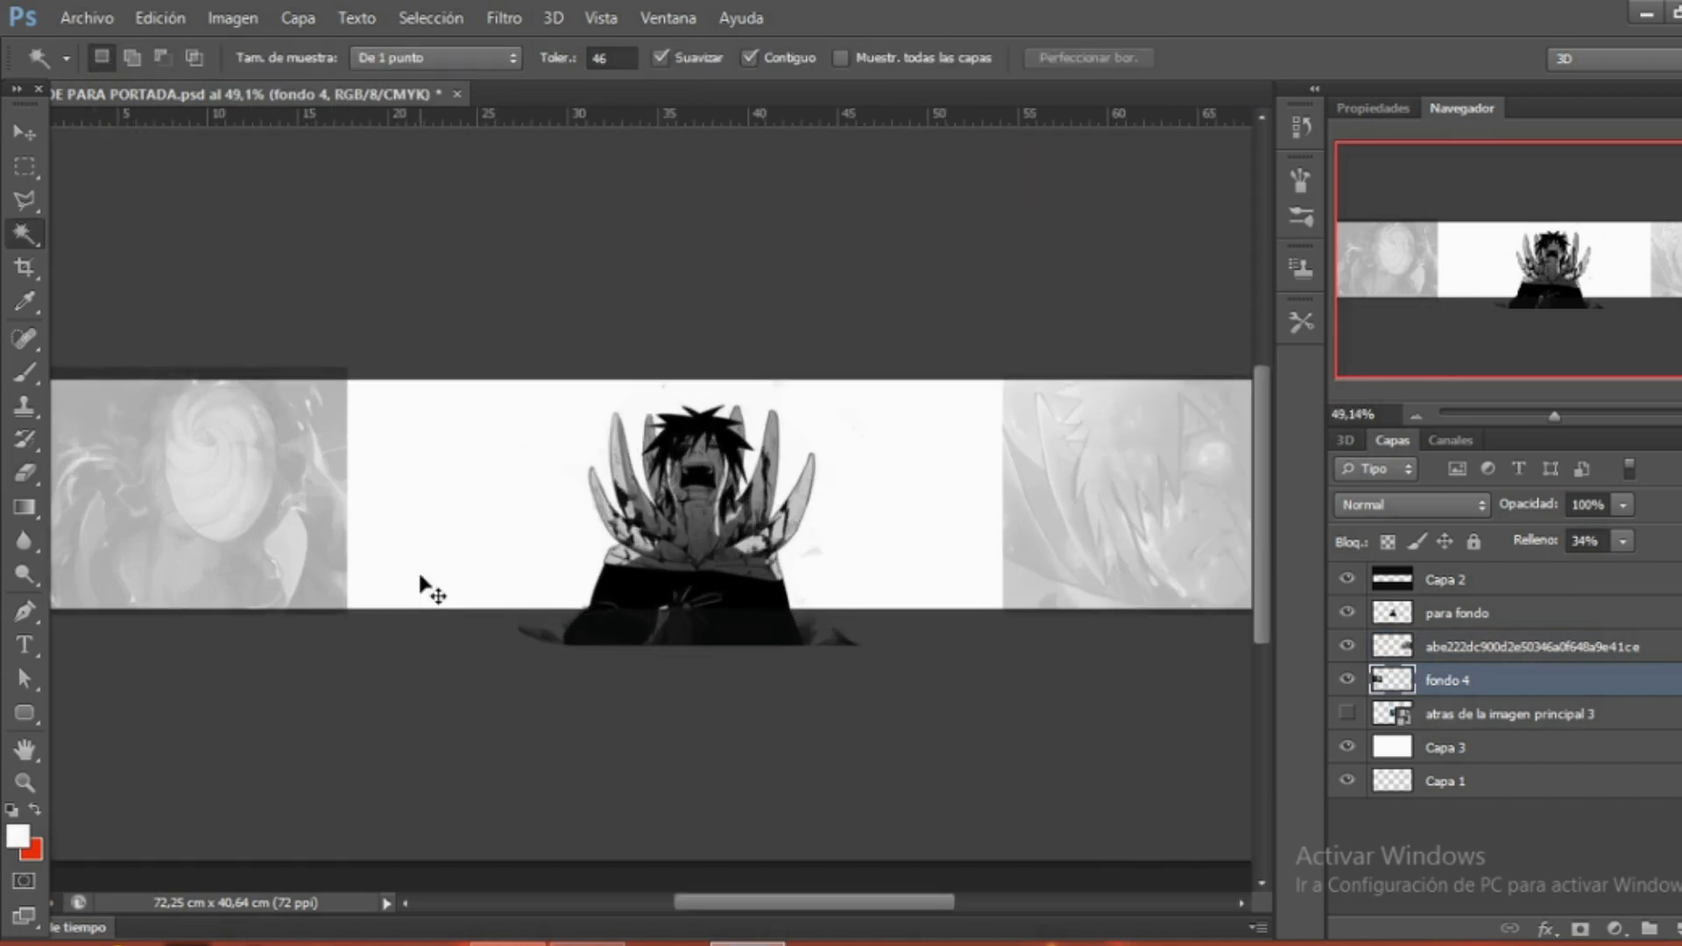
scroll(338, 565, "down", 1)
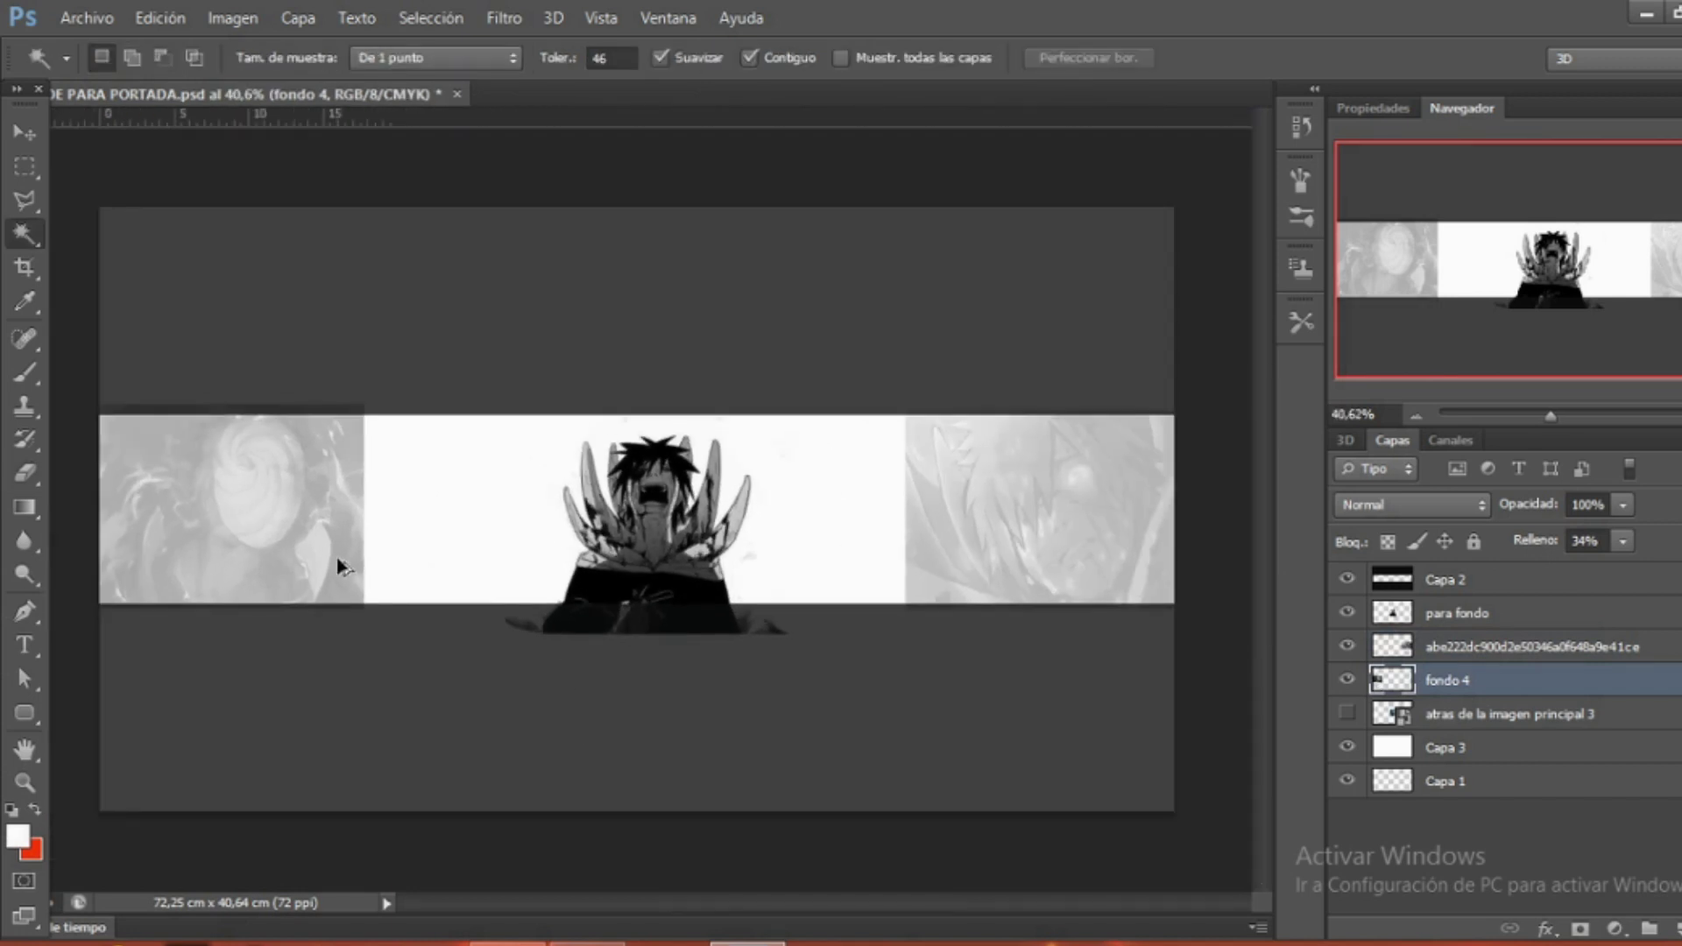
key("e")
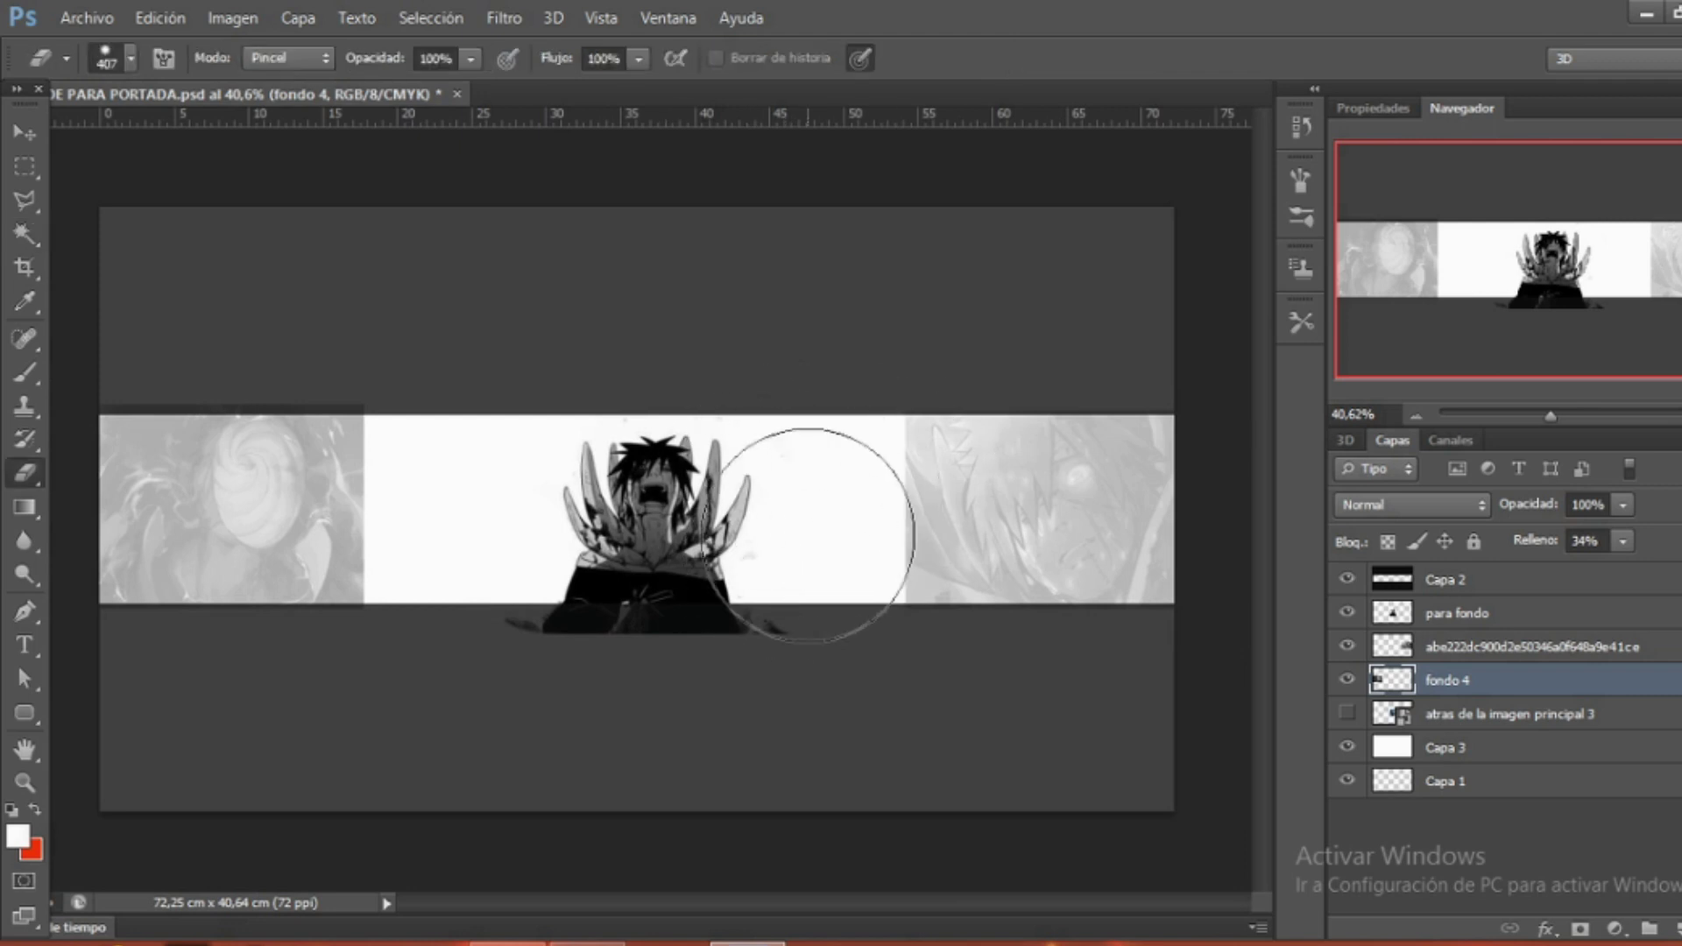
right_click(735, 500)
left_click_drag(802, 622, 765, 622)
left_click(813, 433)
right_click(814, 434)
mouse_move(828, 475)
left_mouse_down()
mouse_move(752, 483)
mouse_move(859, 424)
left_mouse_up()
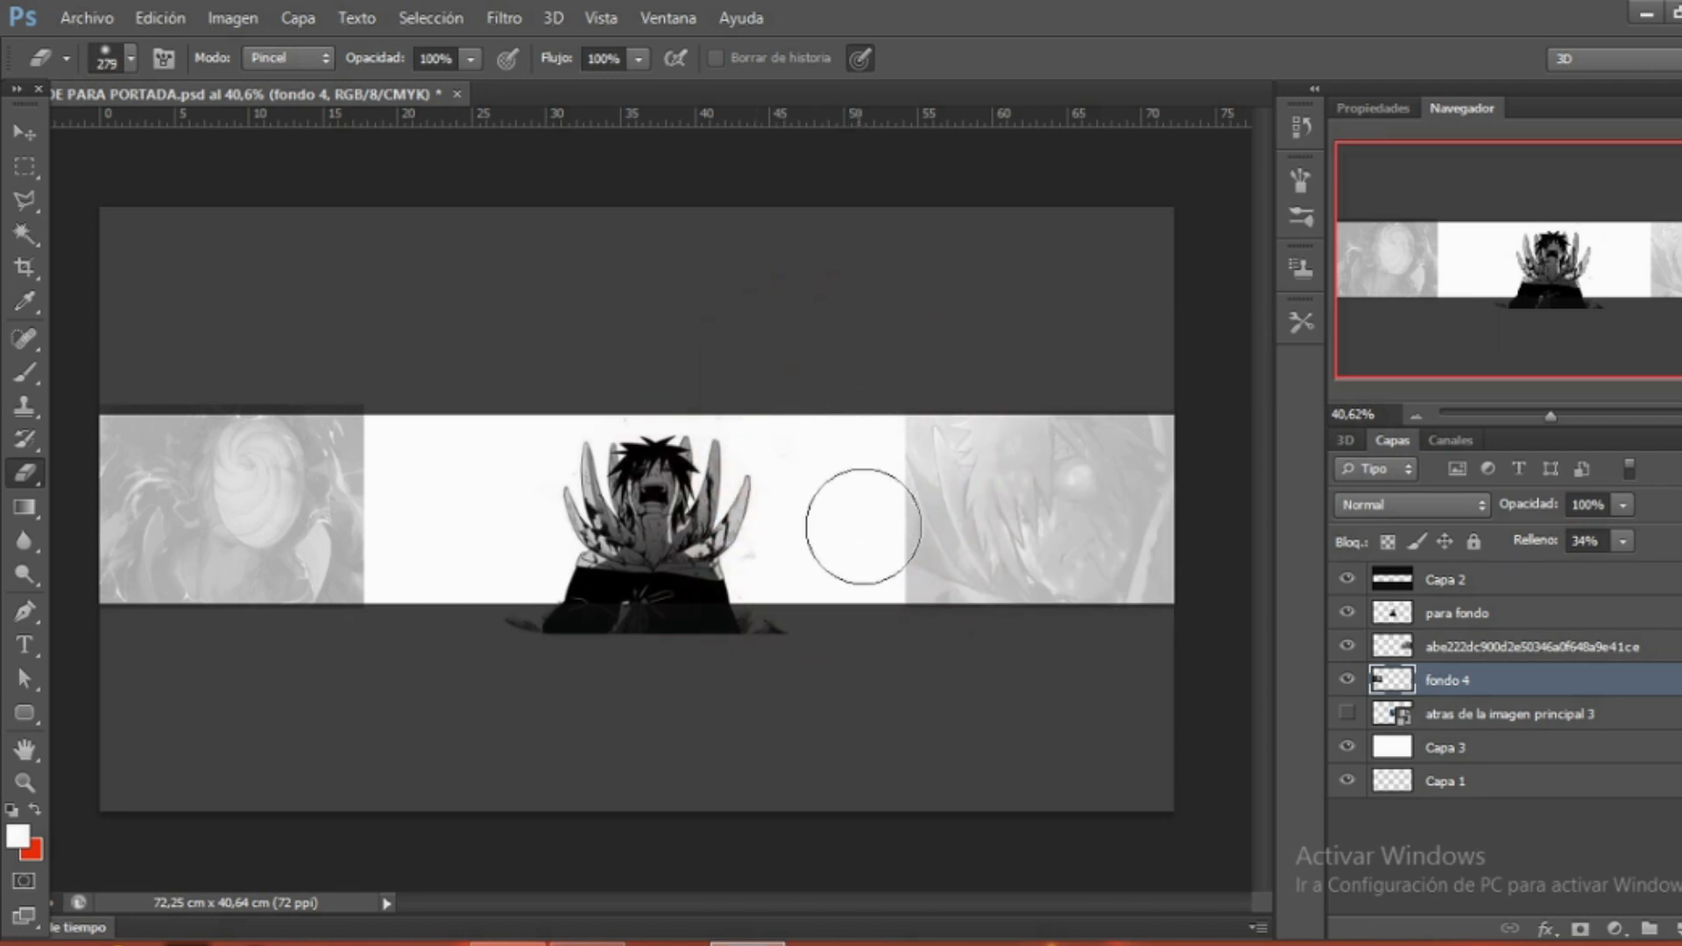
left_click(1468, 653)
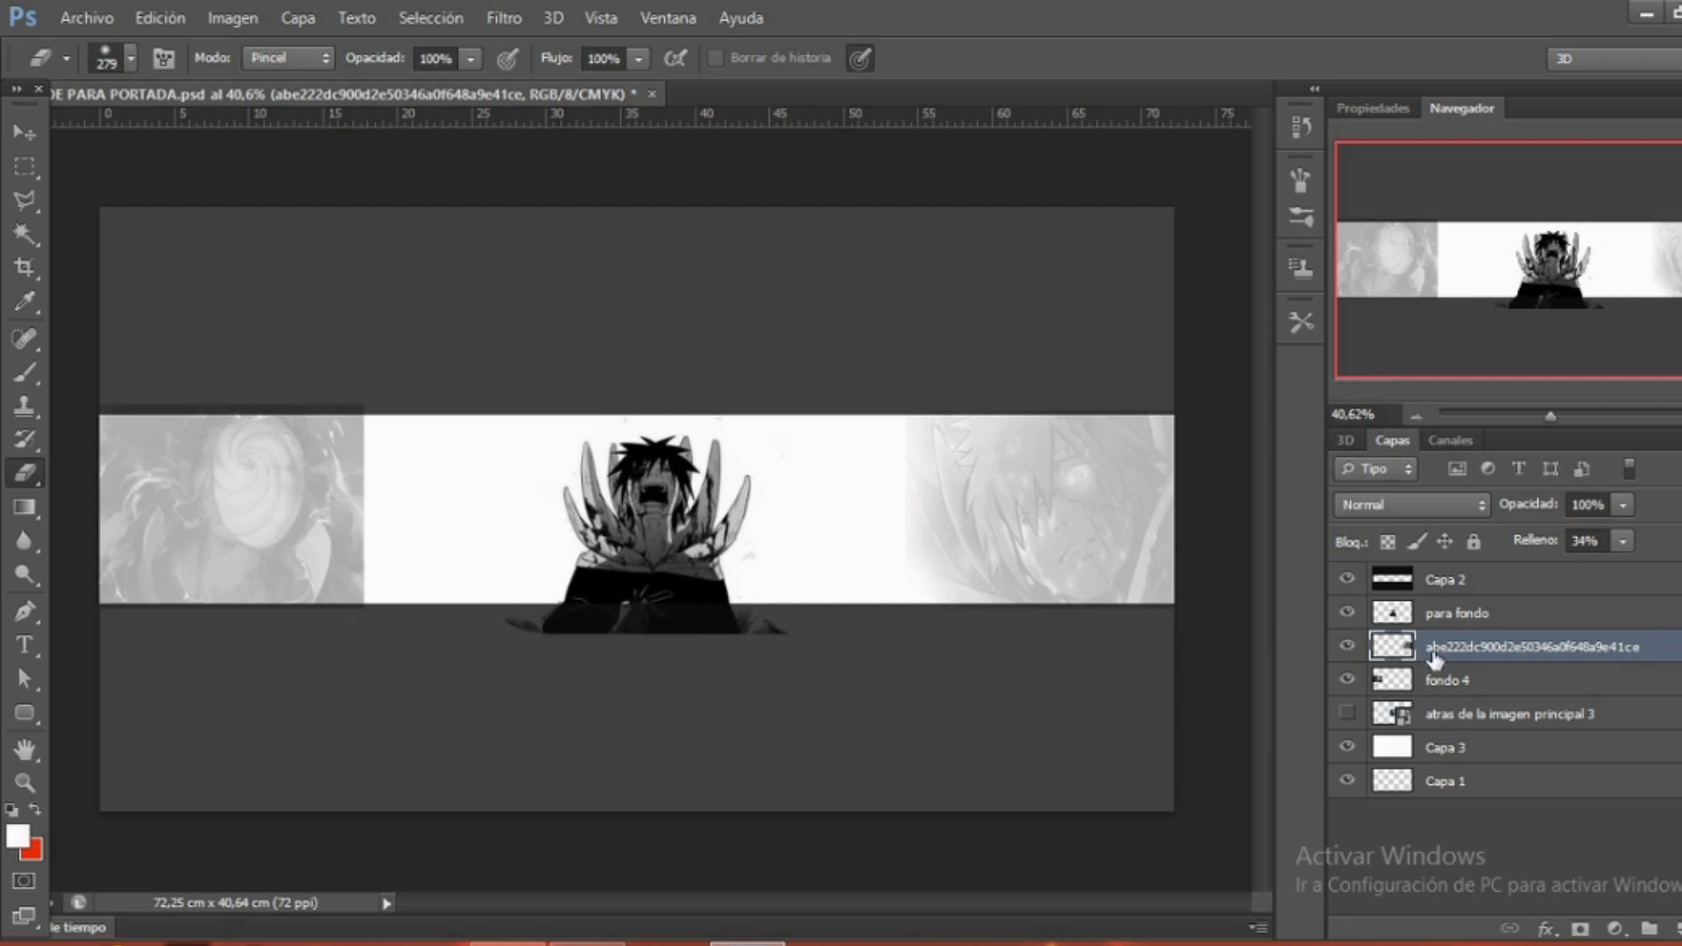
left_click(1455, 617)
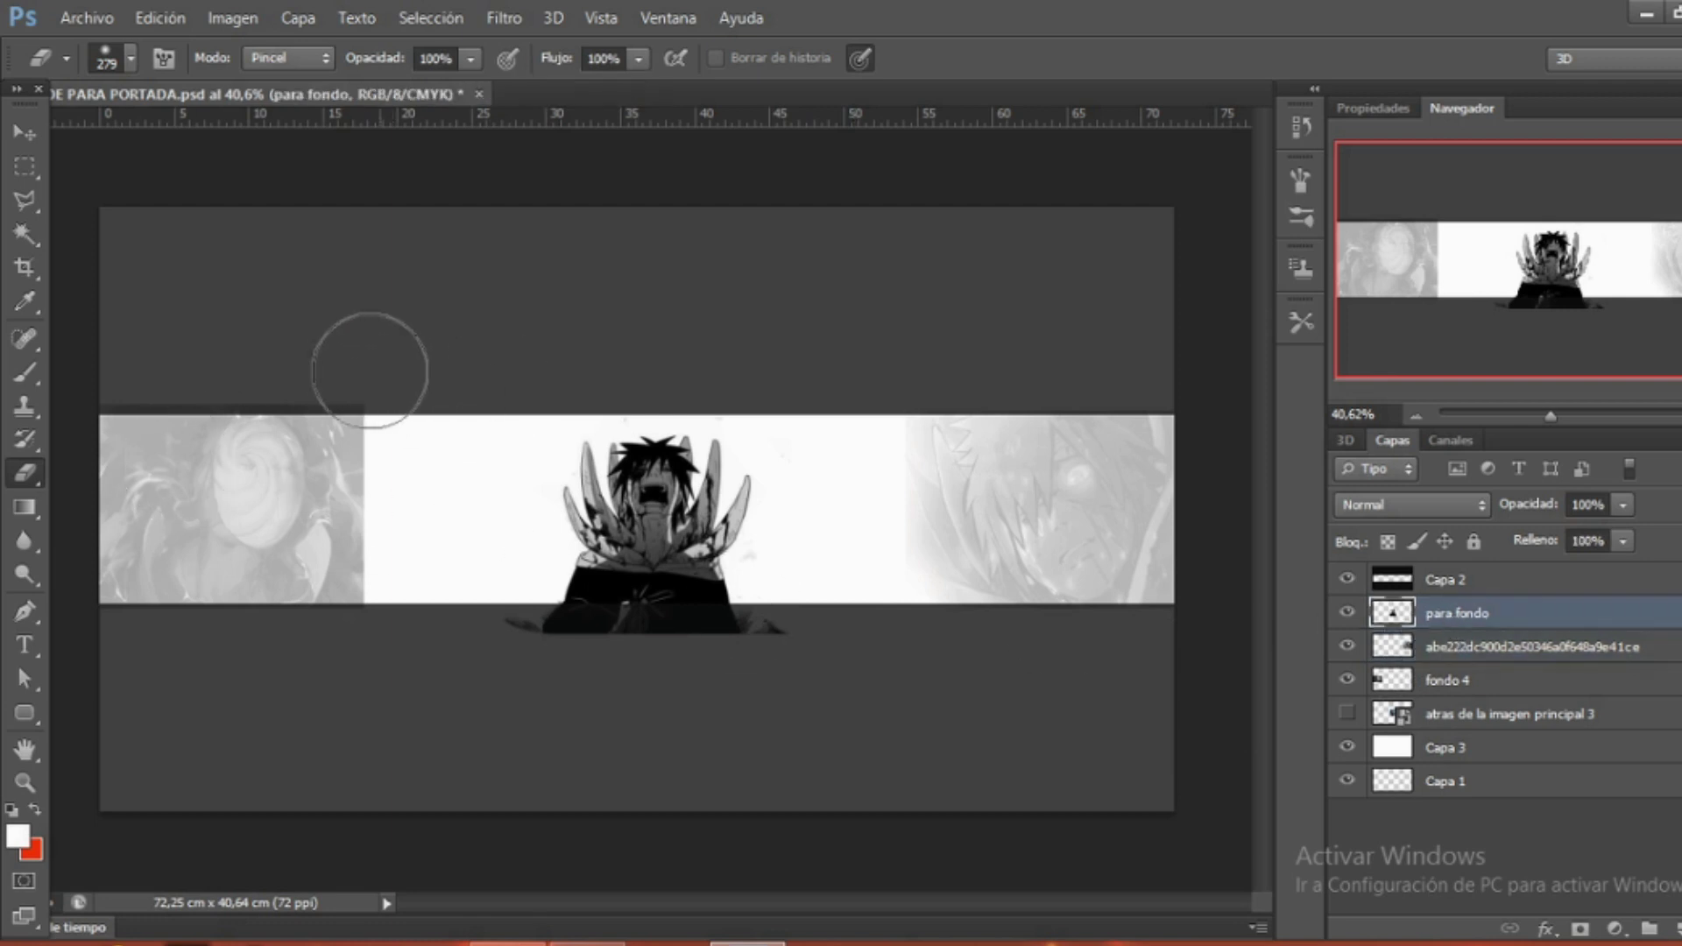
left_click(1415, 652)
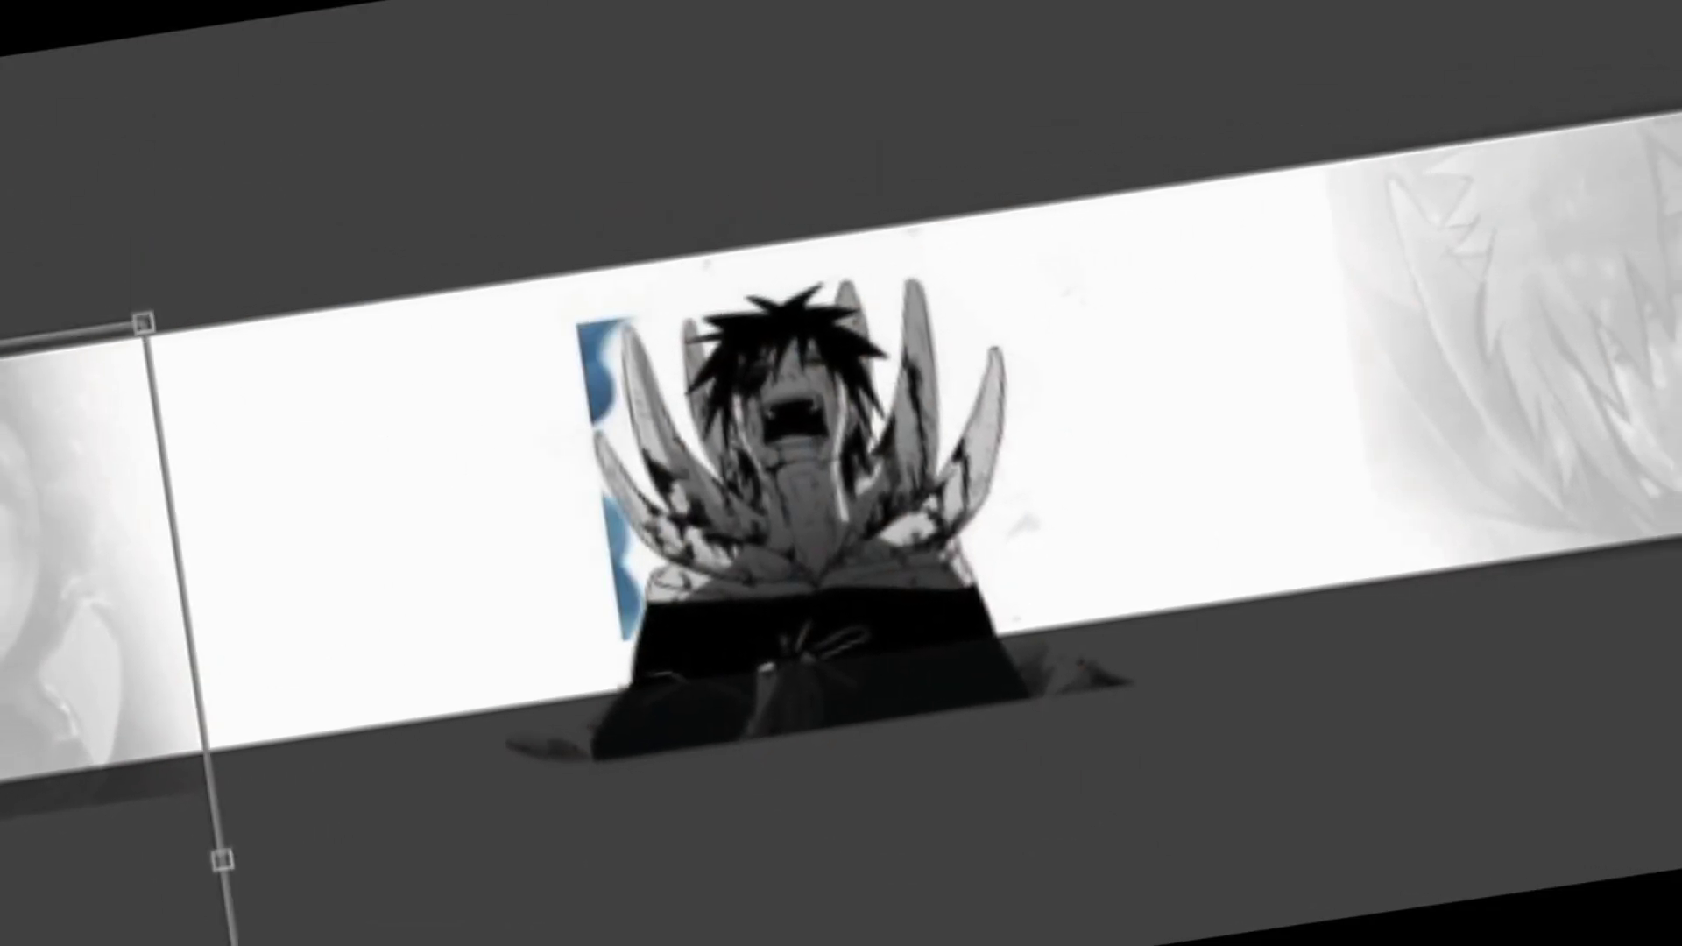
Resize the pasted left colour image and convert it to black and white.
left_click_drag(140, 753, 210, 827)
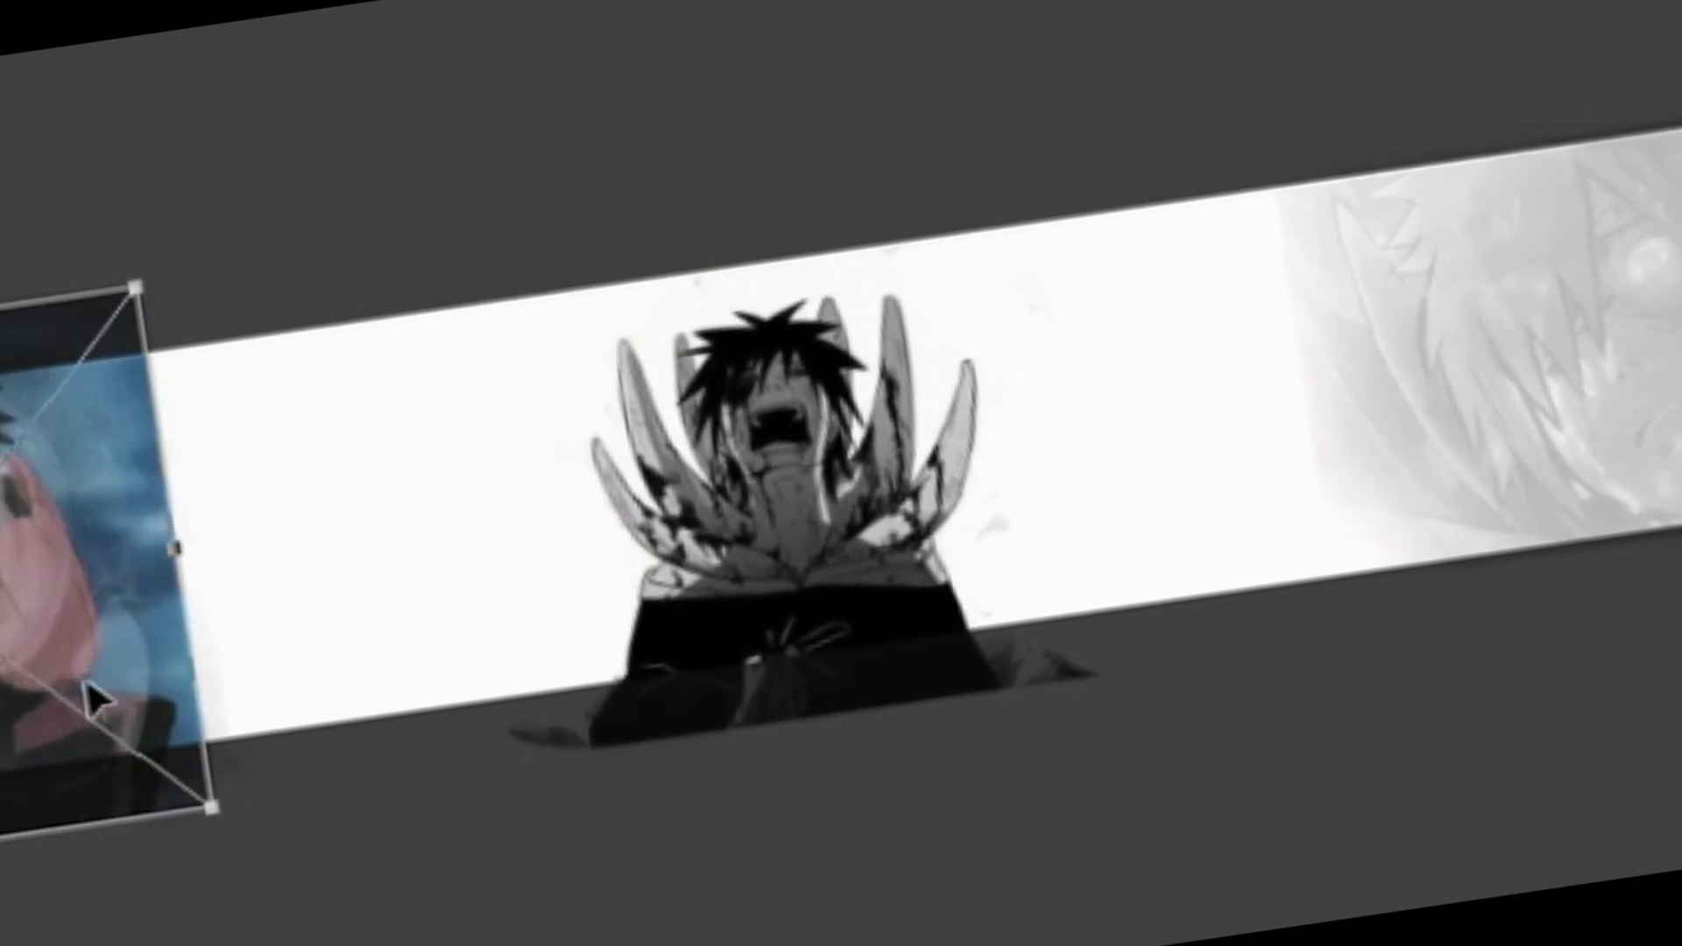
key("Return")
key("ctrl+alt+shift+b")
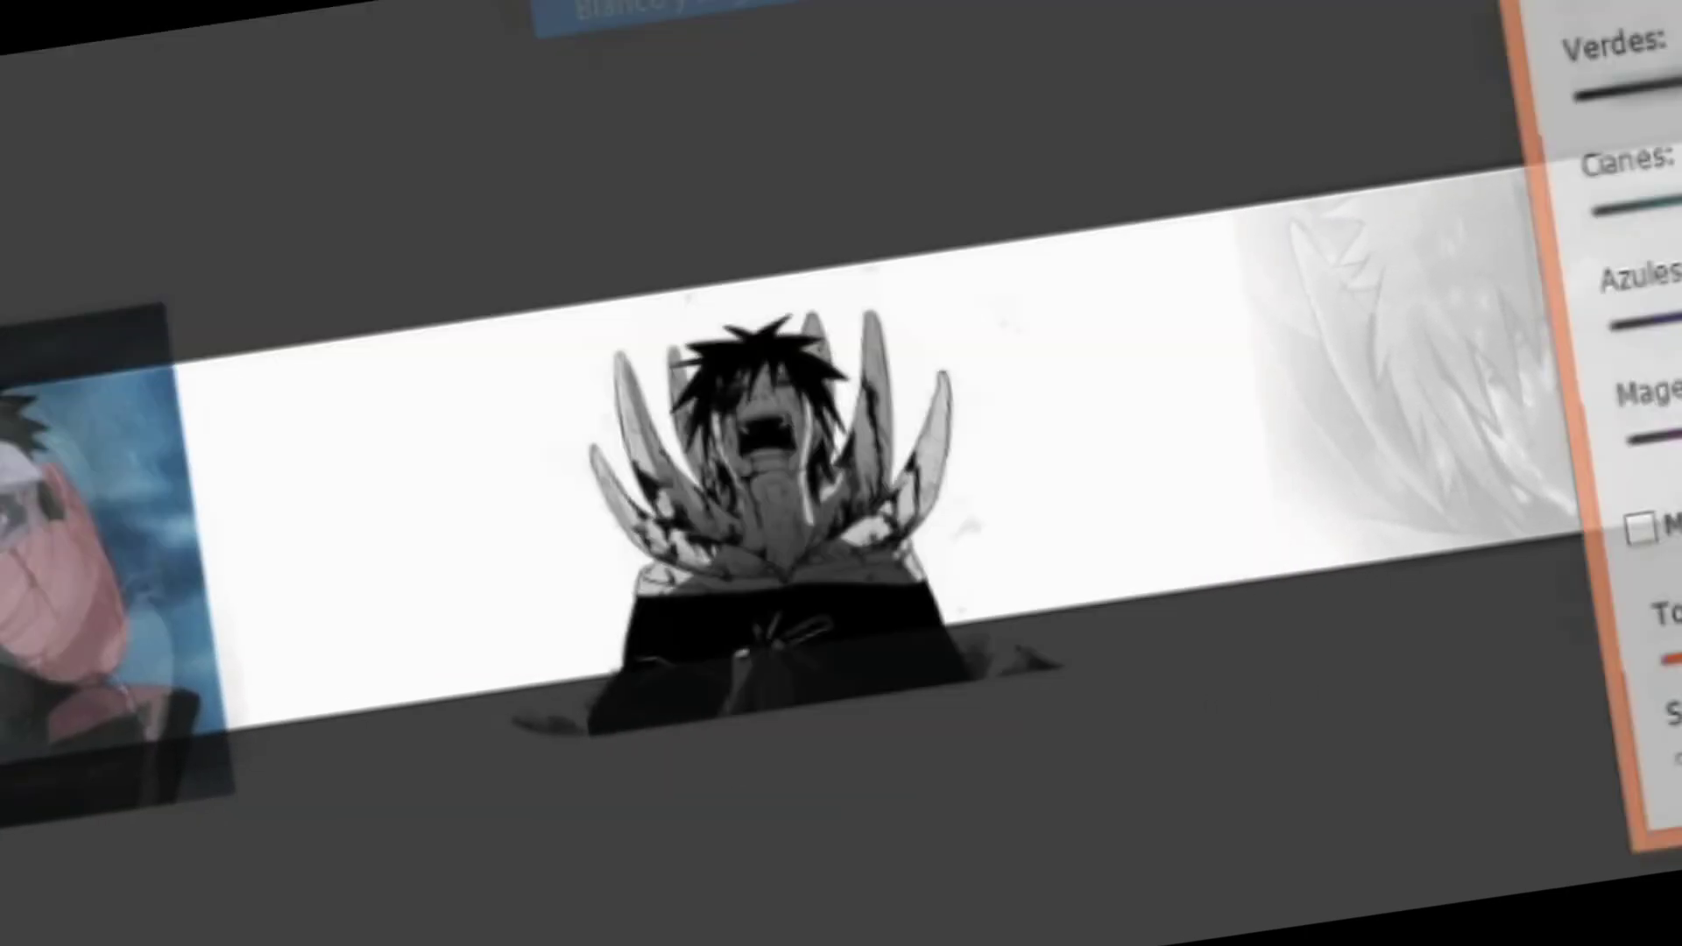
key("Return")
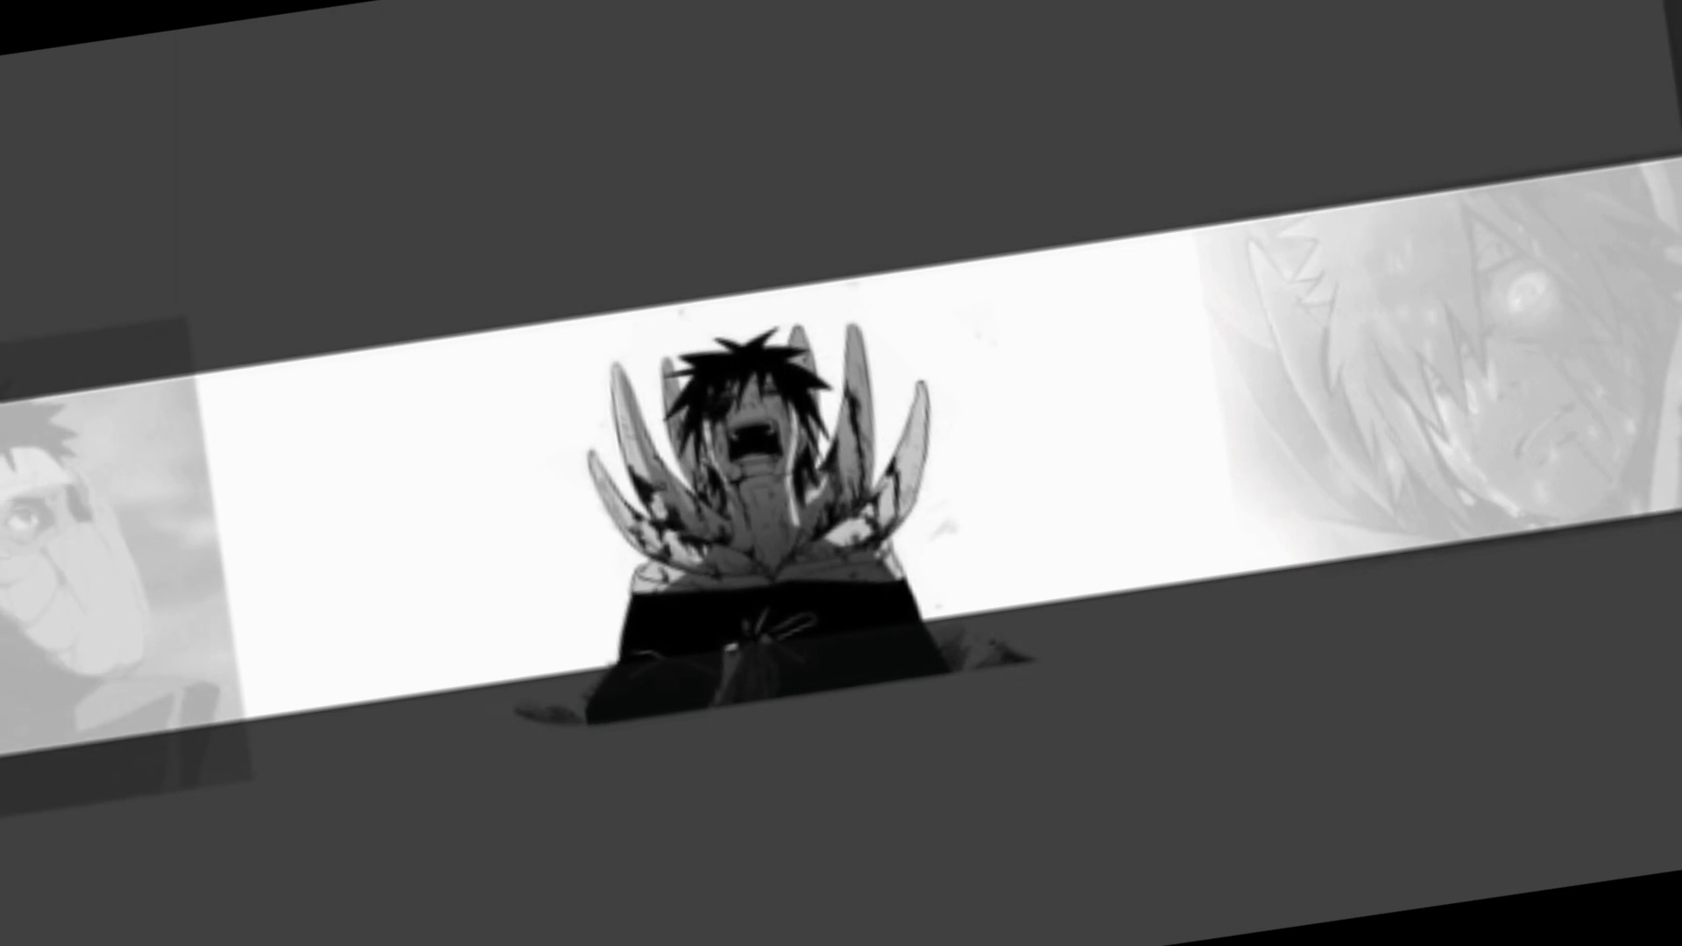
Set the brush to about 310 px and paint soft grey and white shading across the banner centre.
right_click(464, 464)
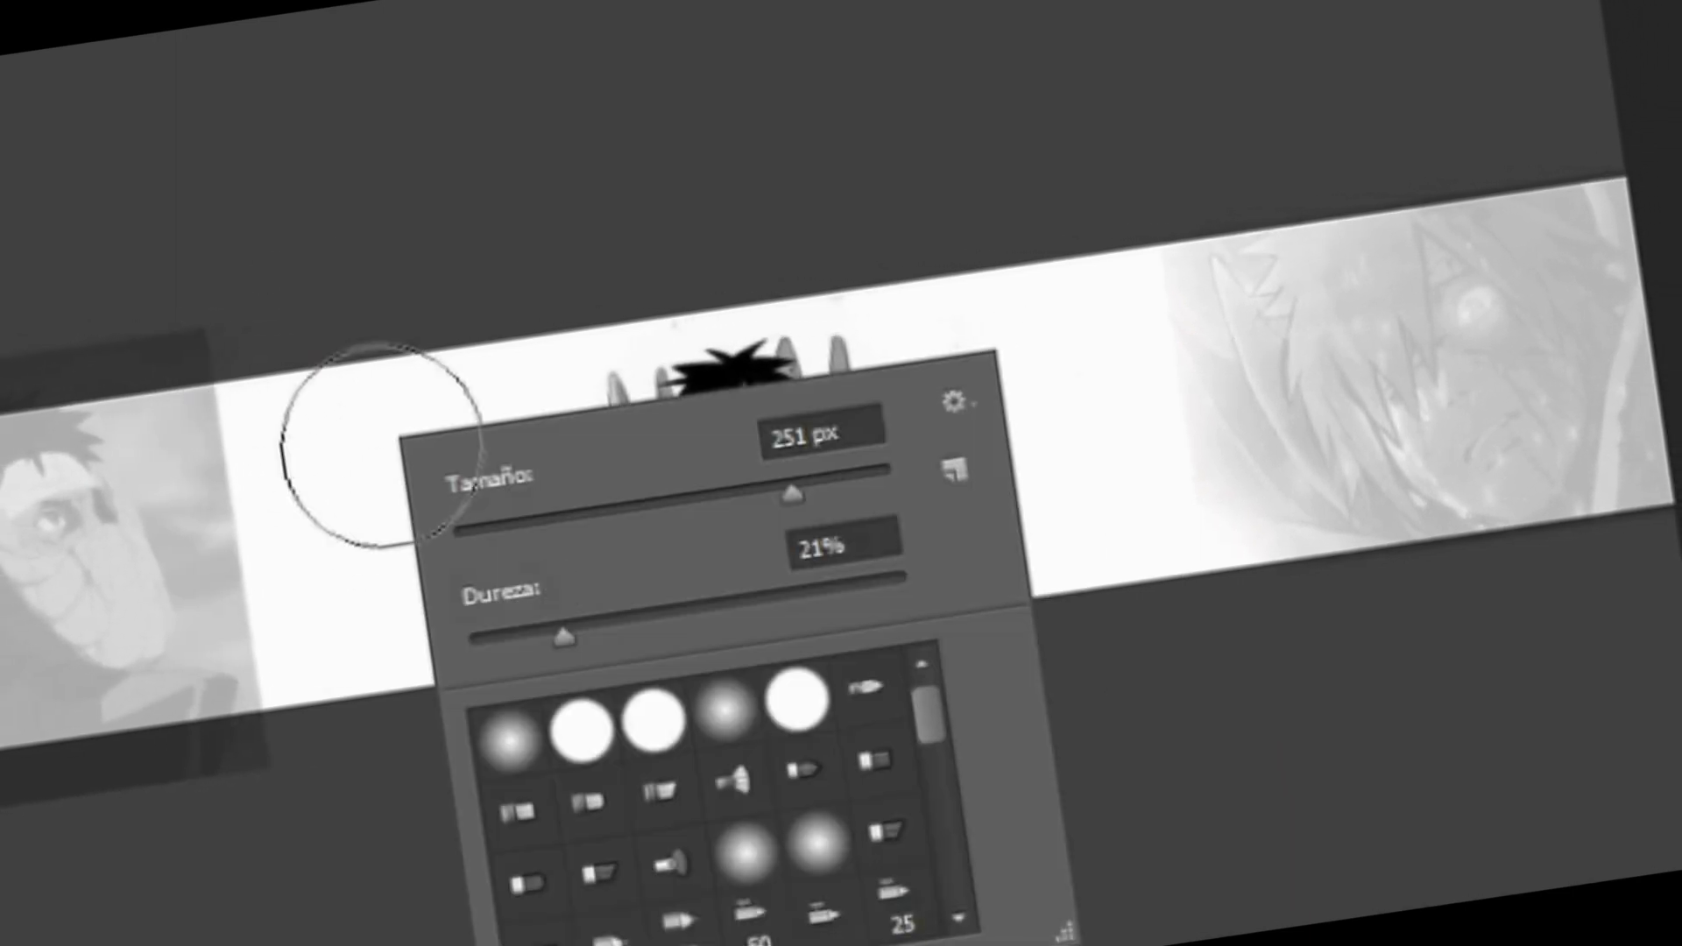
key("Escape")
left_click_drag(324, 482, 376, 490)
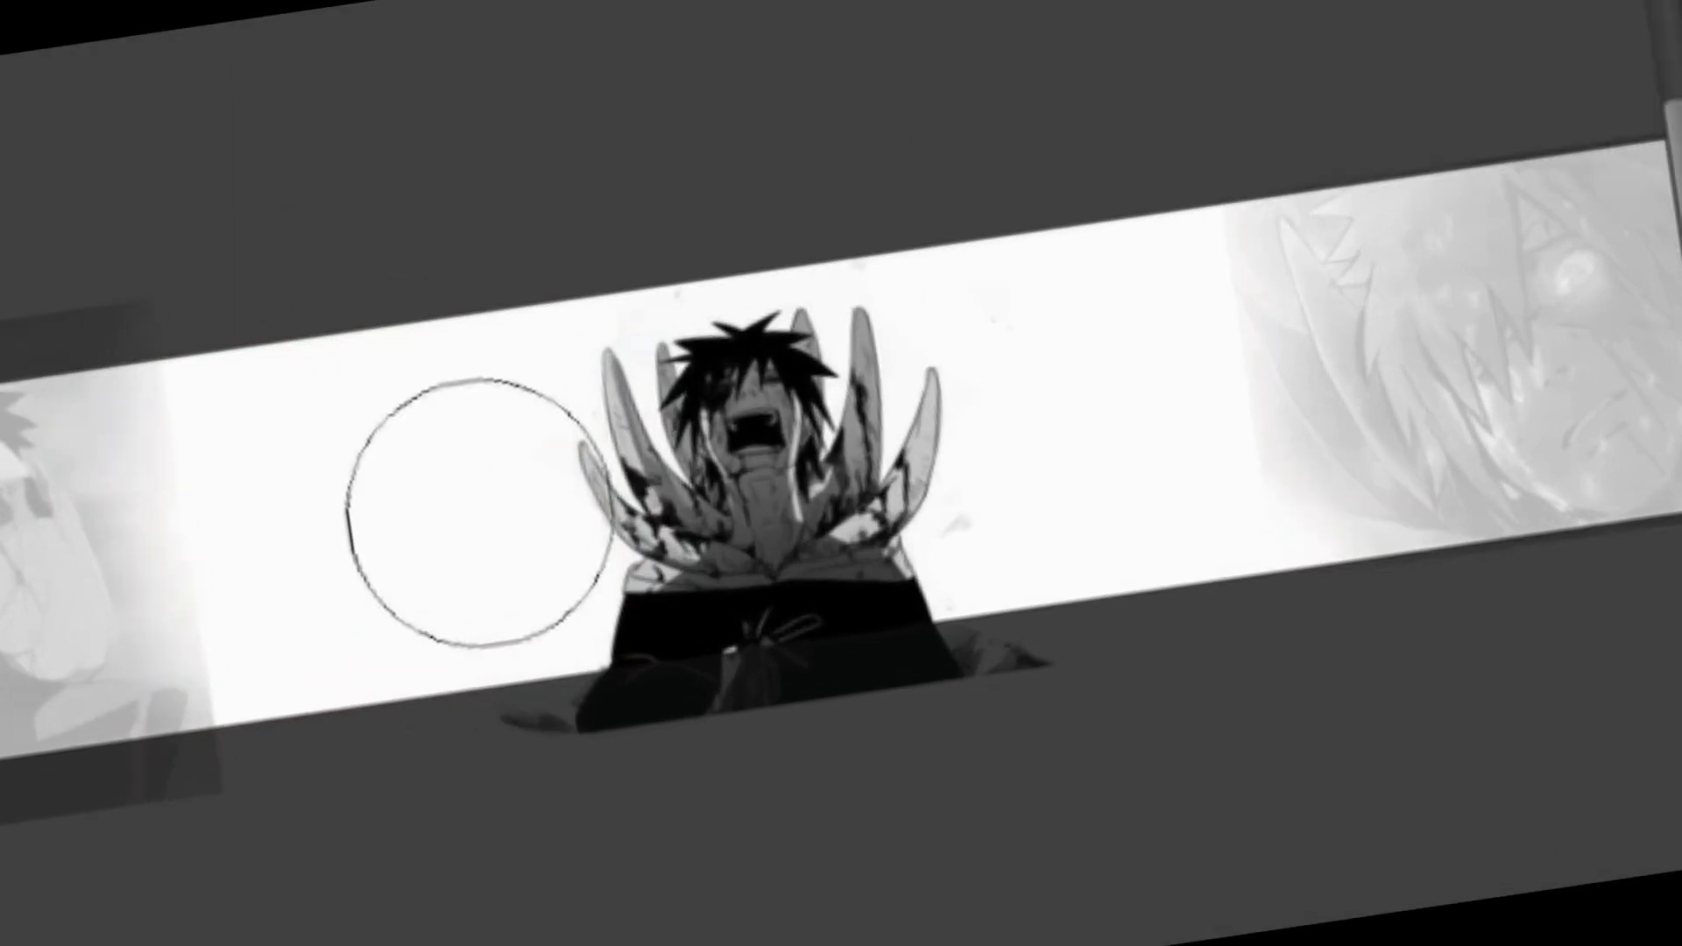
left_click_drag(346, 827, 341, 876)
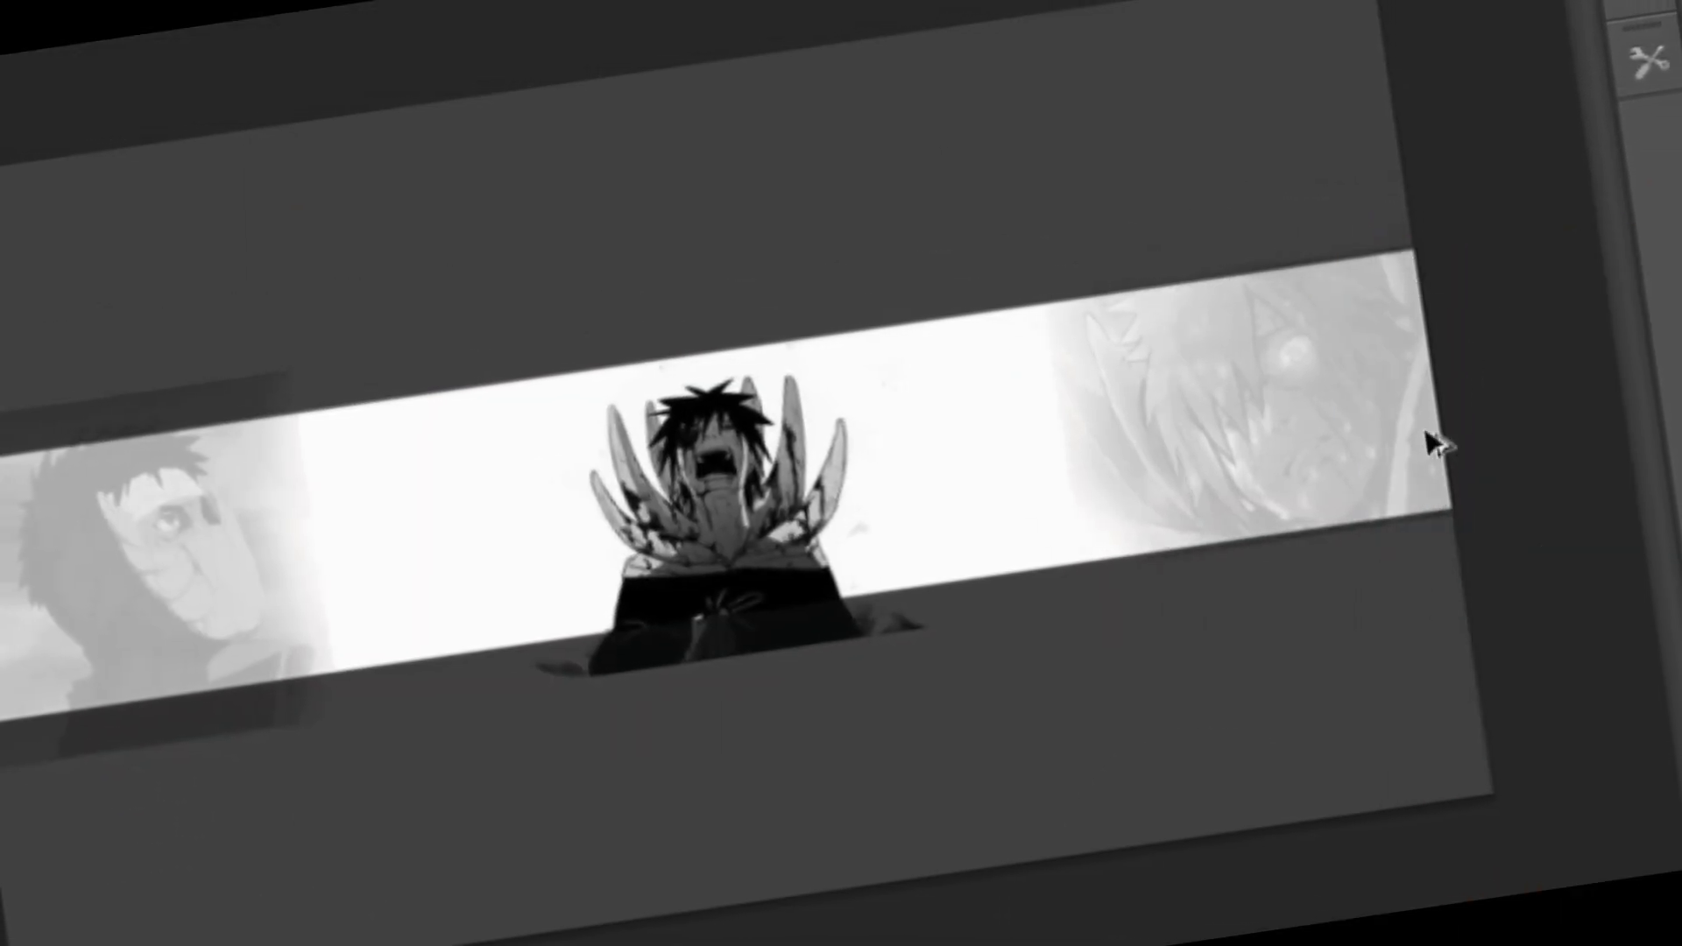
left_click_drag(1239, 375, 1182, 525)
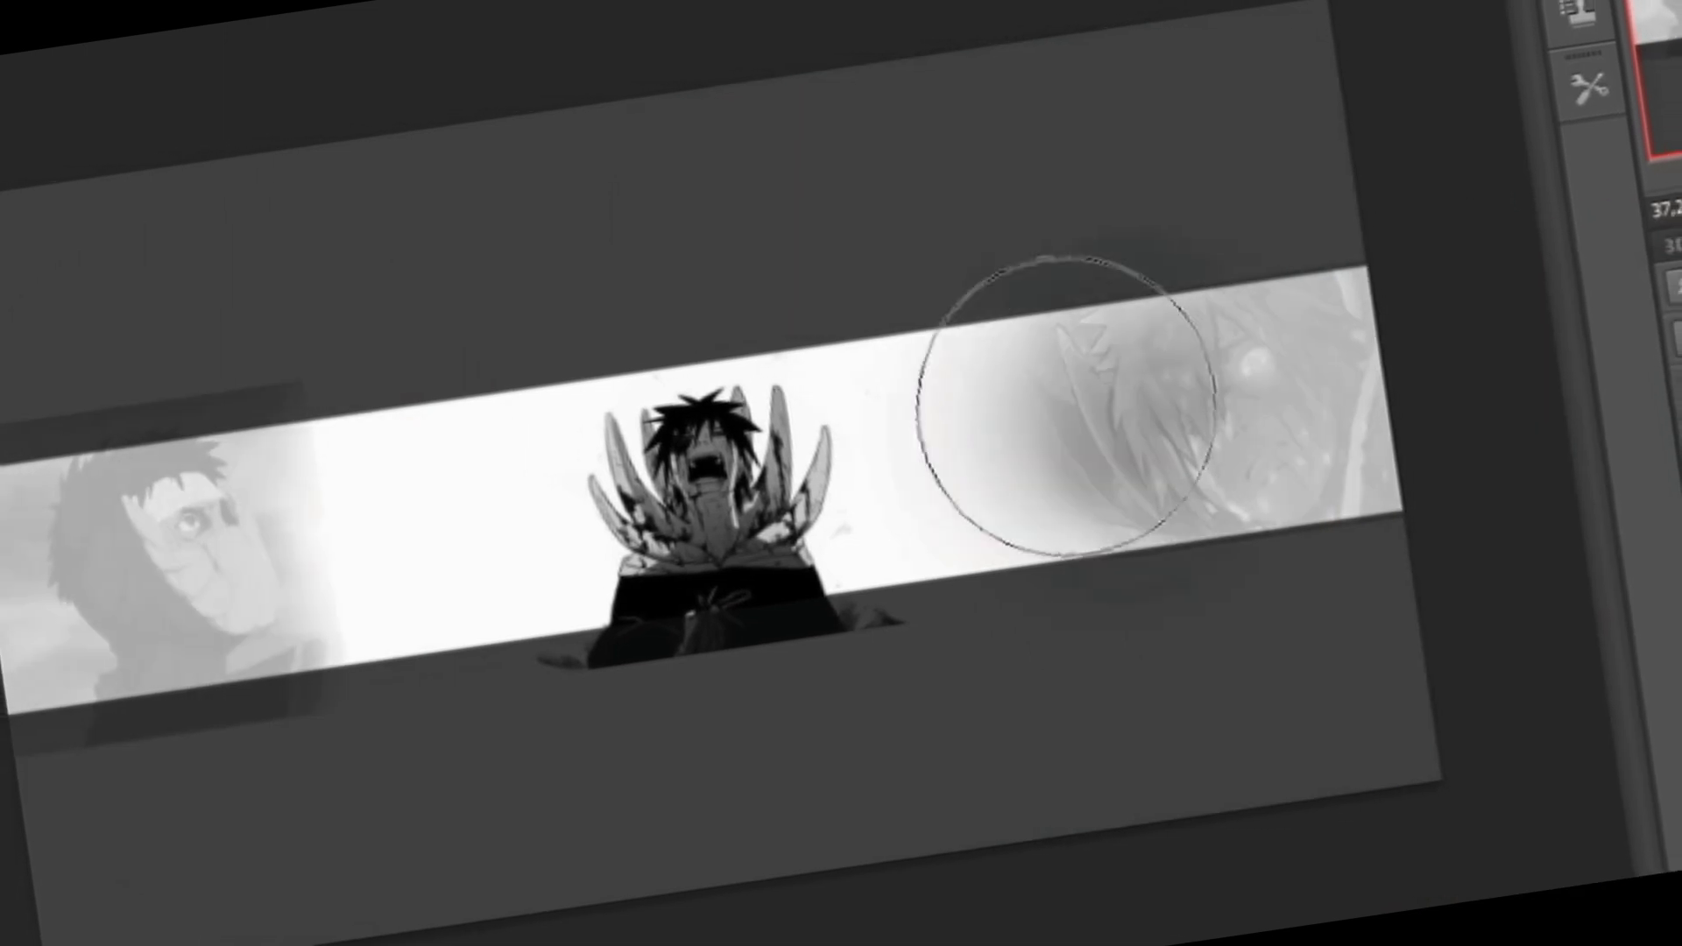
left_click_drag(1006, 376, 863, 563)
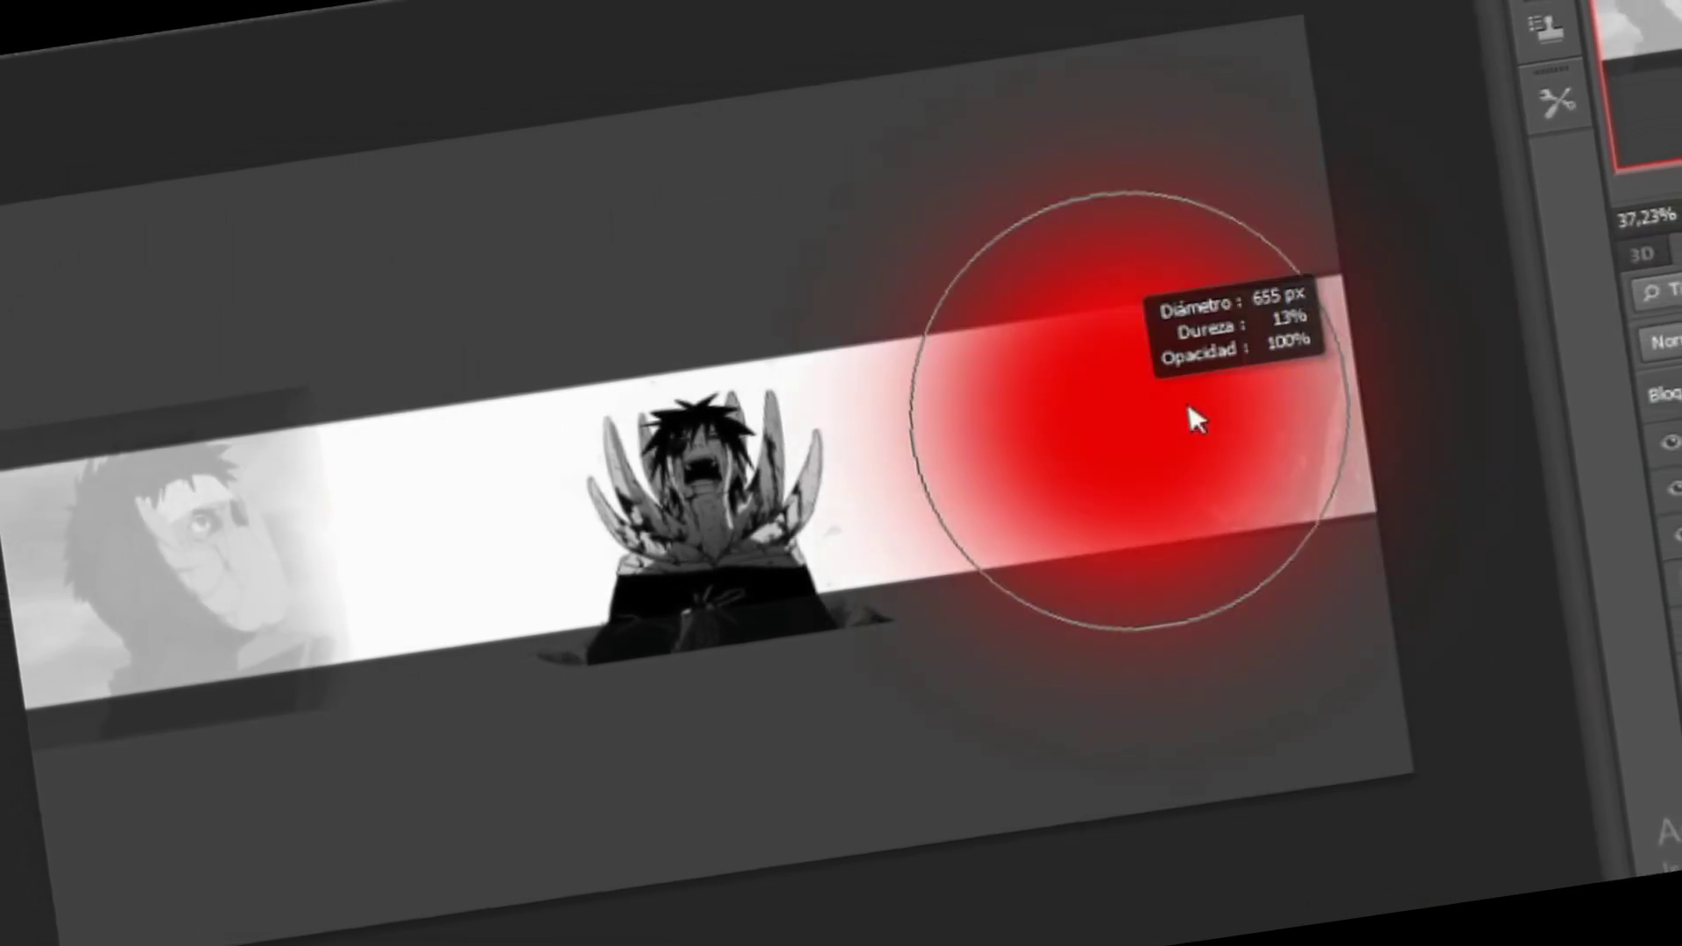
left_click_drag(1220, 506, 1274, 376)
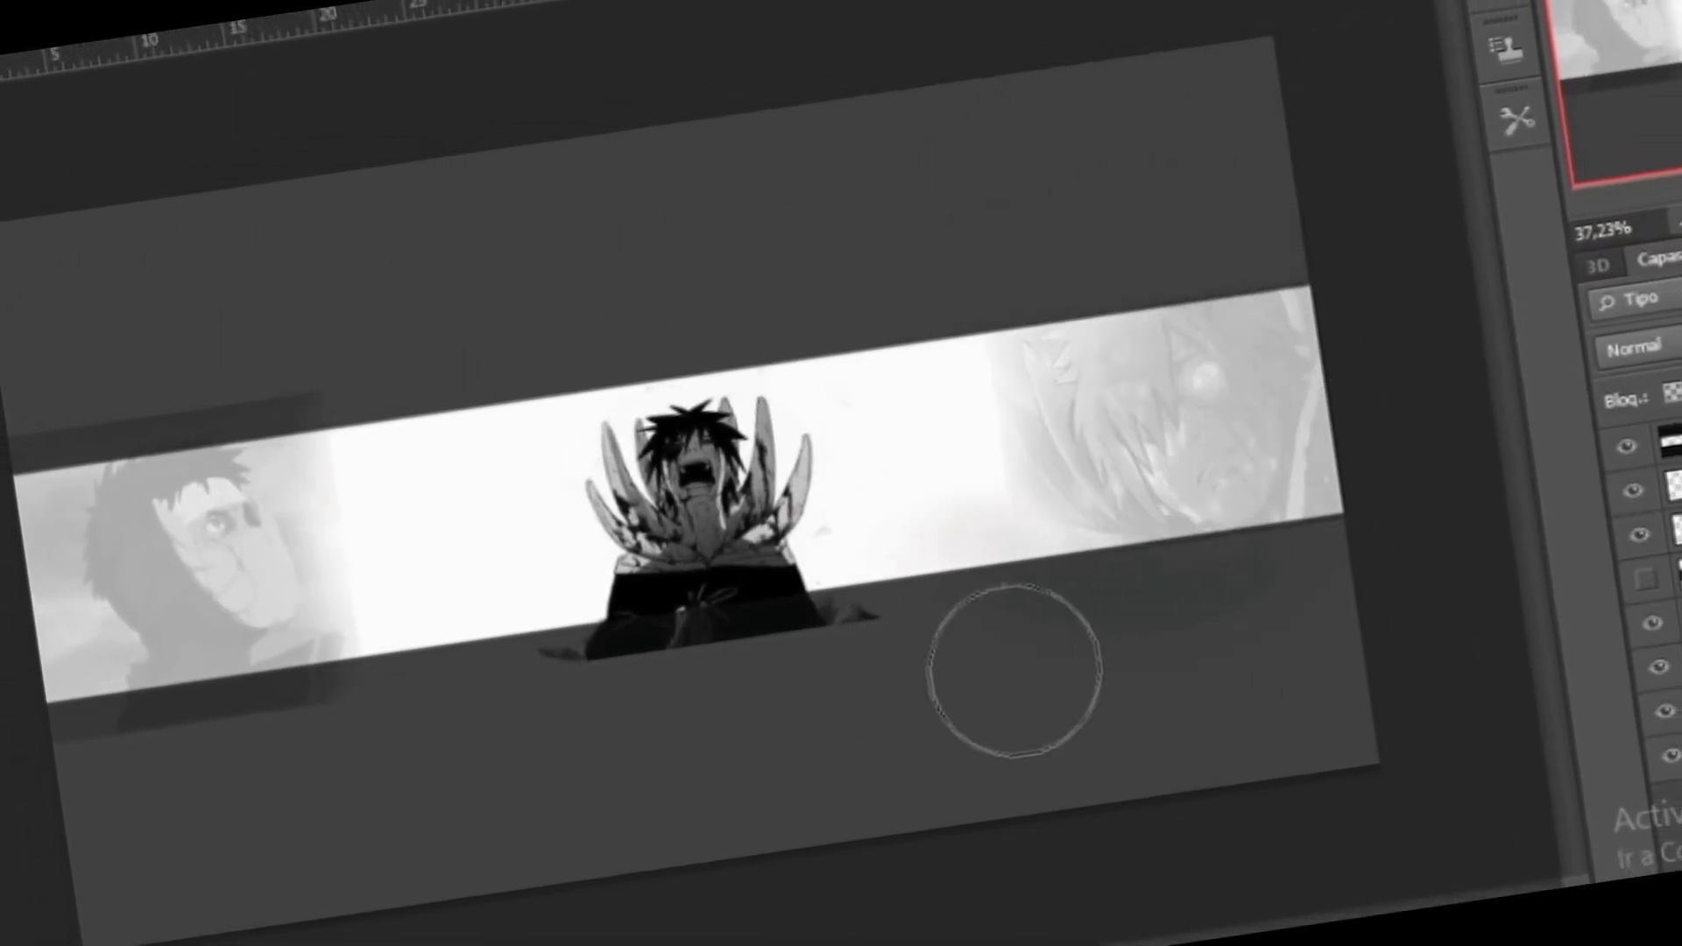
mouse_move(1138, 420)
left_mouse_down()
mouse_move(770, 601)
mouse_move(438, 491)
left_mouse_up()
mouse_move(1139, 420)
left_mouse_down()
mouse_move(675, 443)
mouse_move(675, 506)
left_mouse_up()
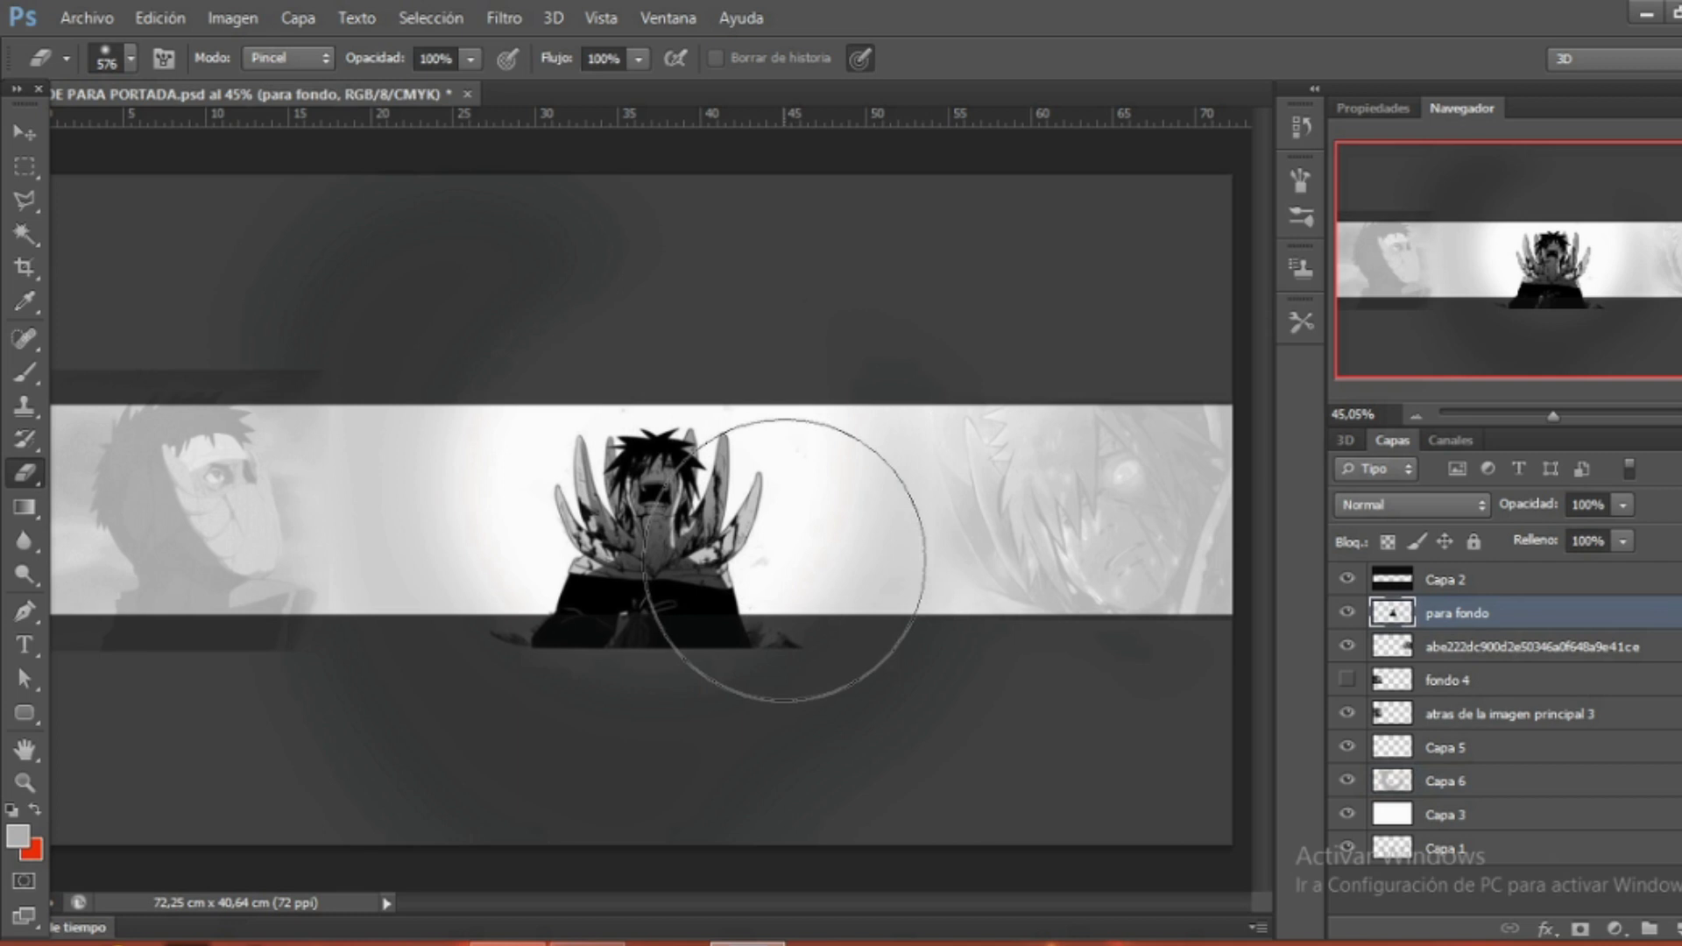
Compare with a background layer hidden, erase over the central figure, then select Capa 6.
scroll(841, 533, "down", 1)
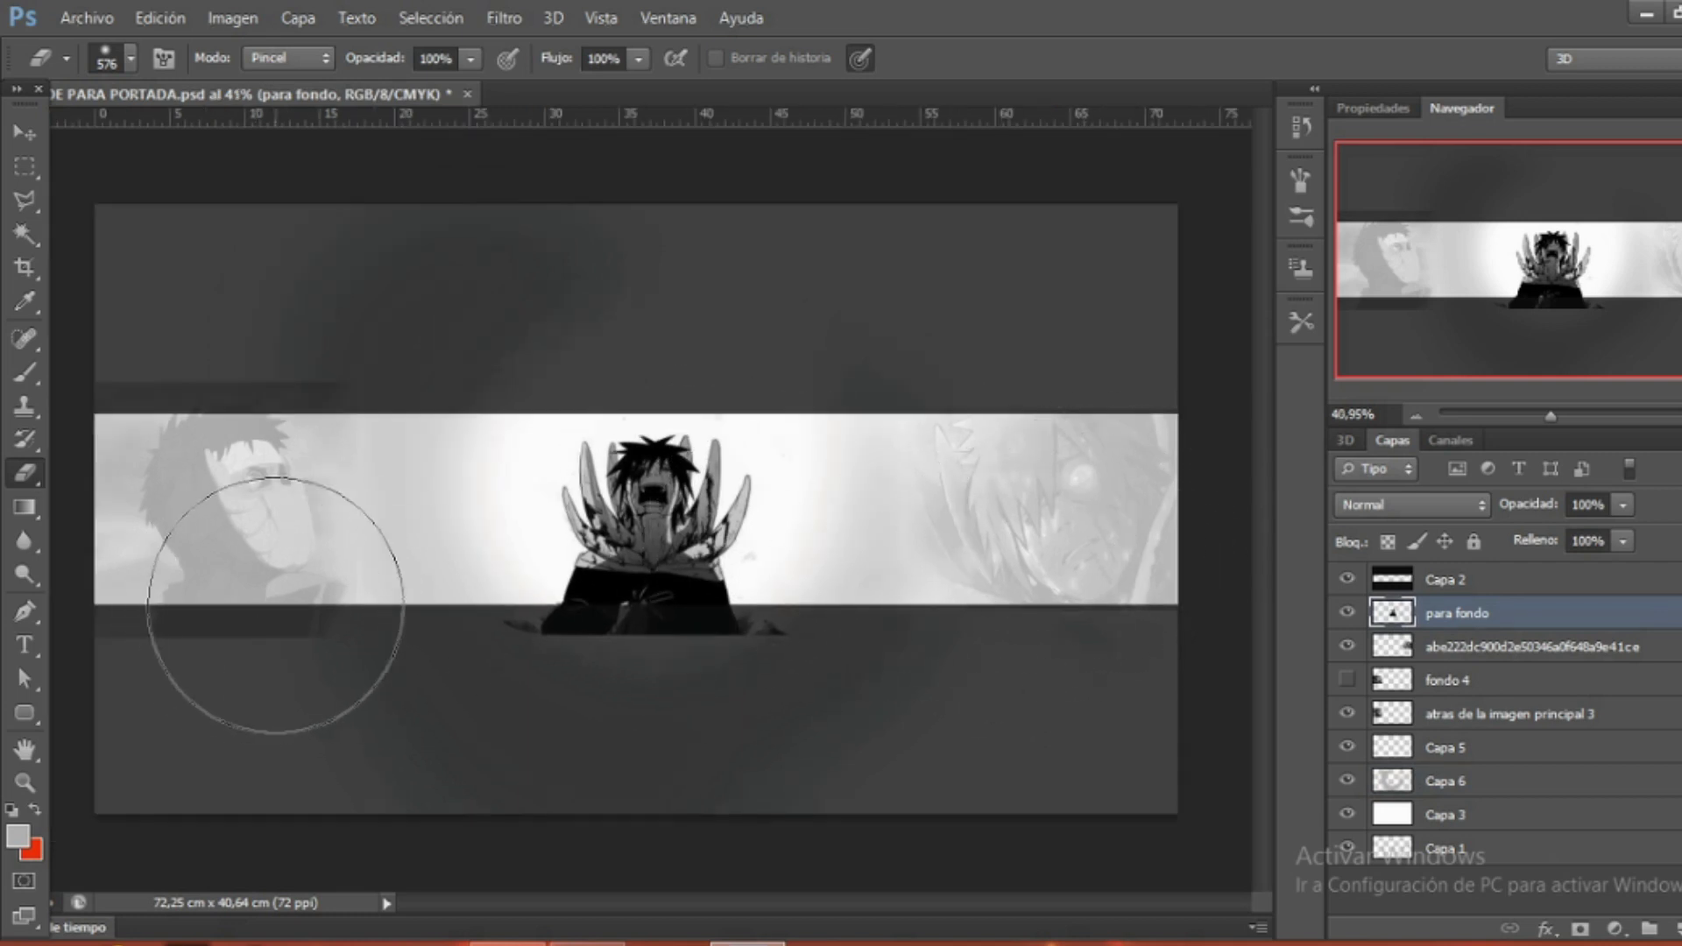
left_click(1341, 688)
left_click(1346, 679)
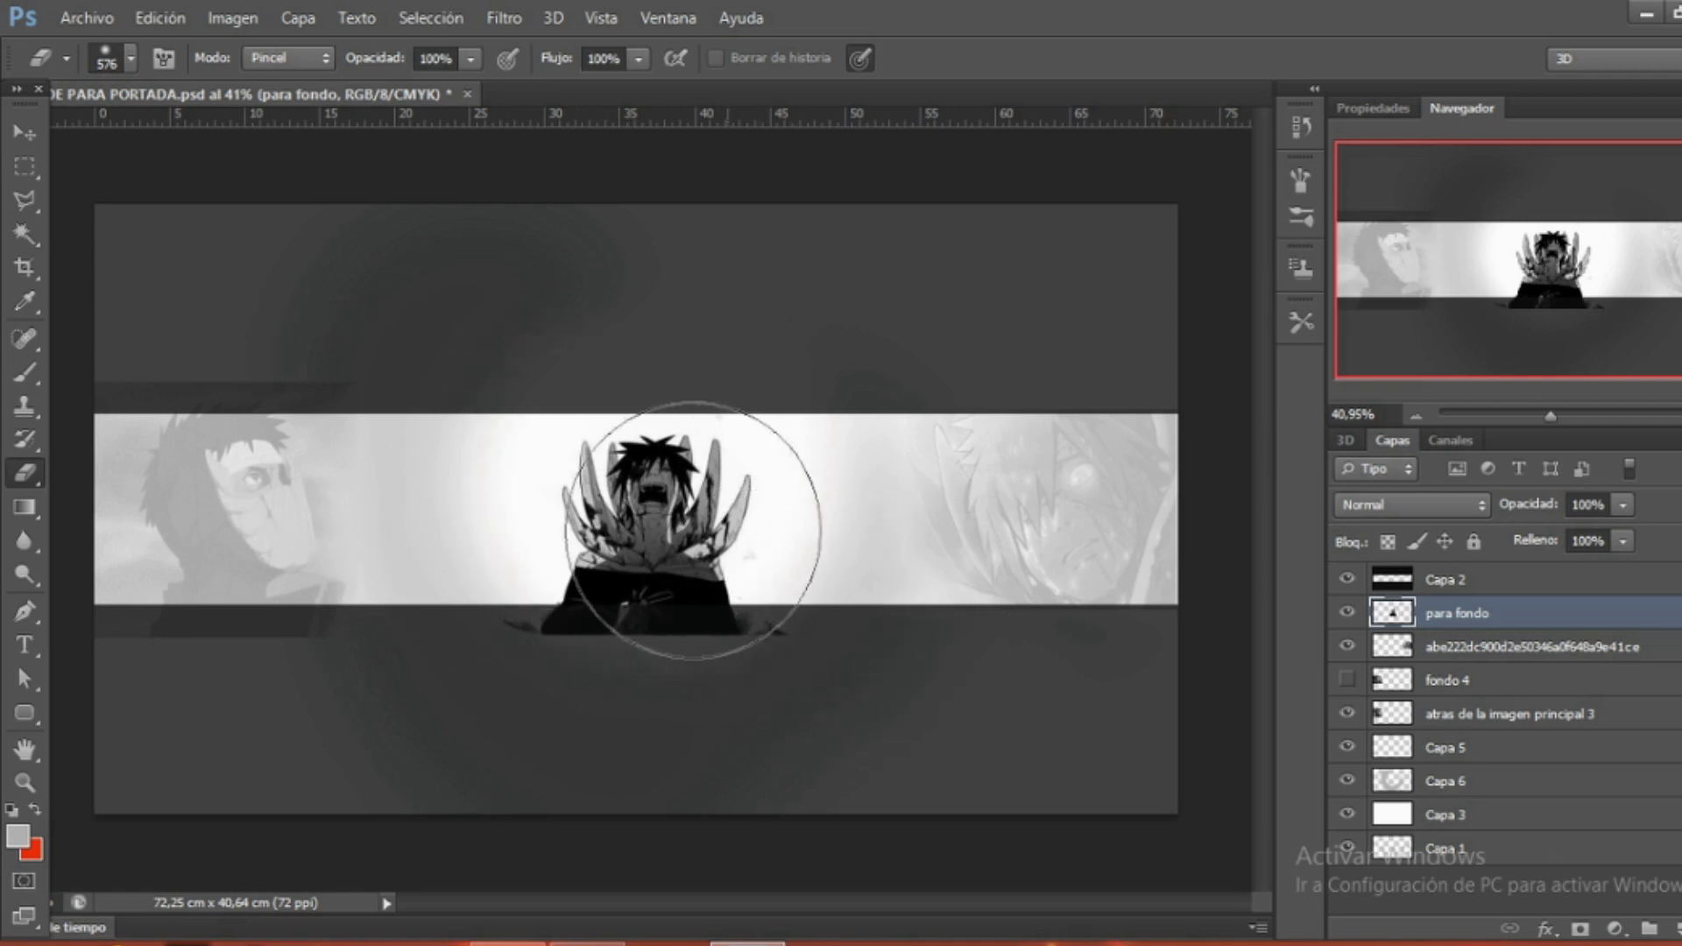
left_click_drag(638, 555, 684, 553)
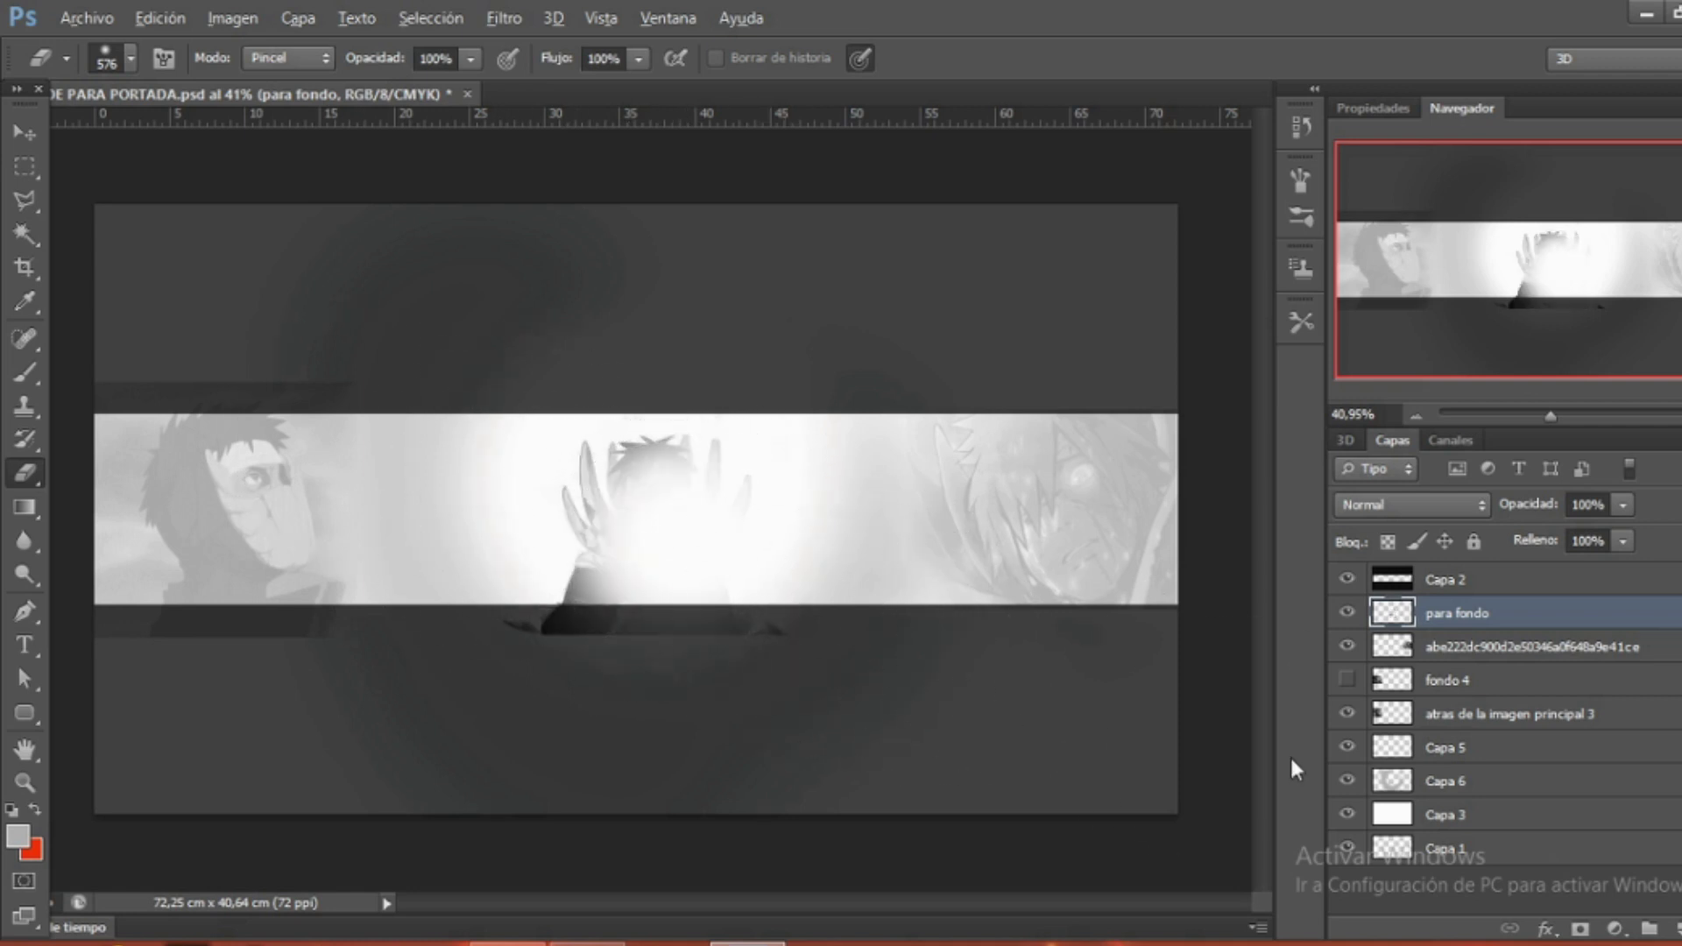
left_click(1440, 781)
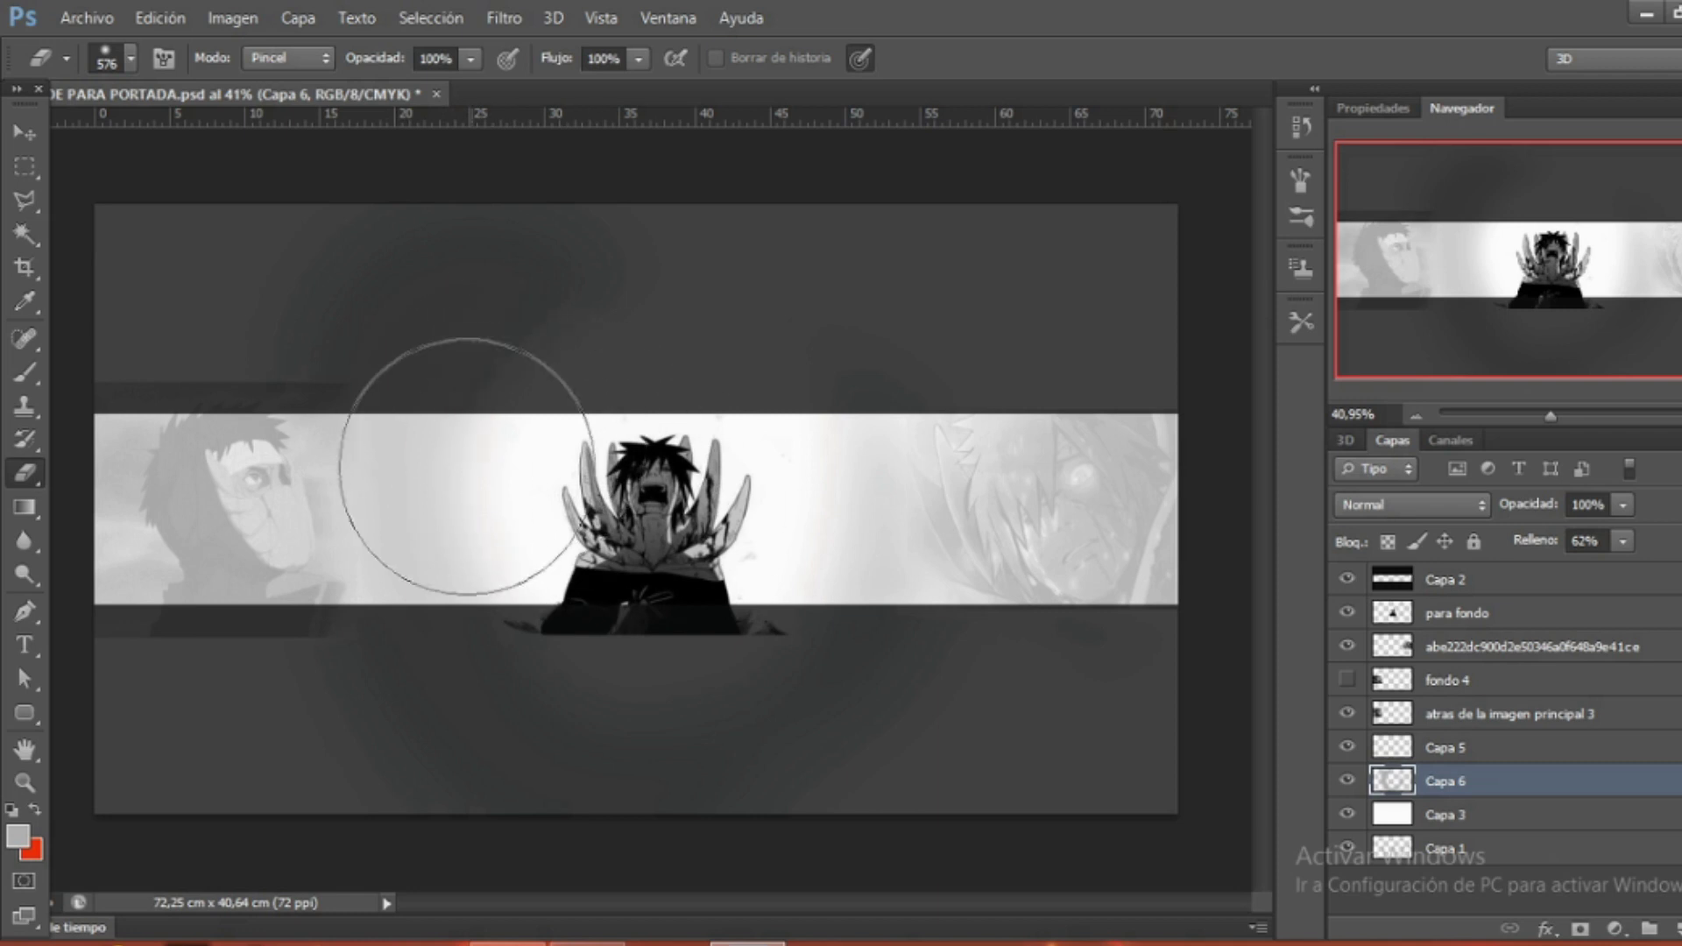
Erase the dark smudge above the band's right side and set Capa 6 fill to about 62%.
left_click_drag(507, 293, 455, 330)
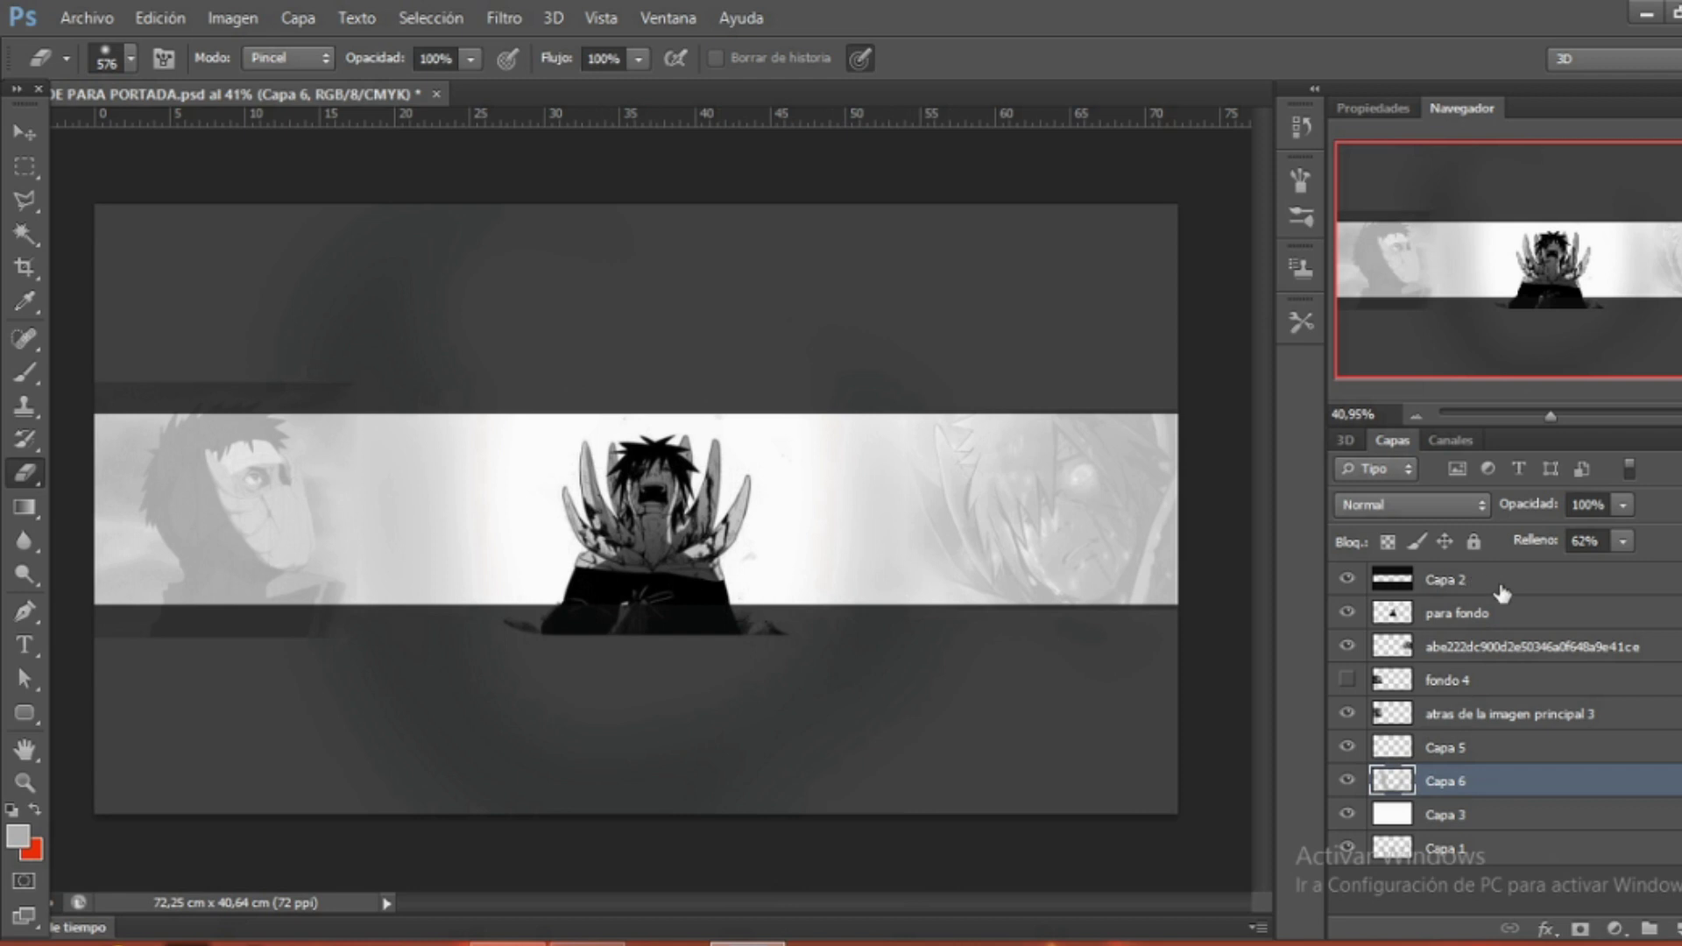
left_click(1623, 541)
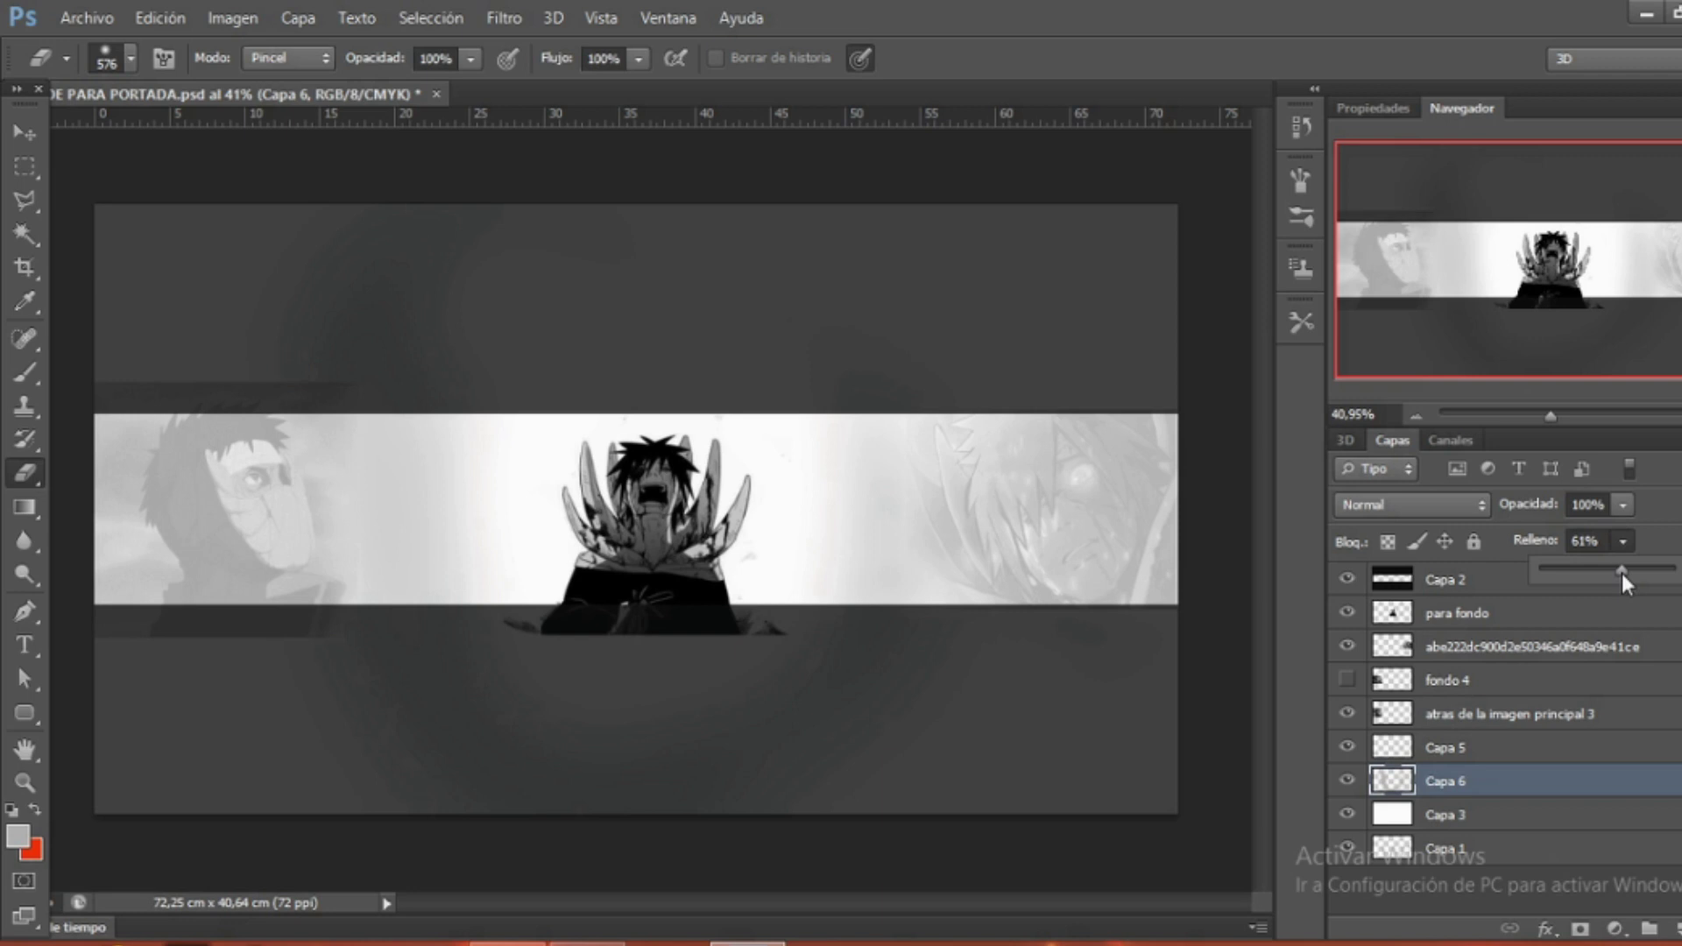
left_click(1621, 573)
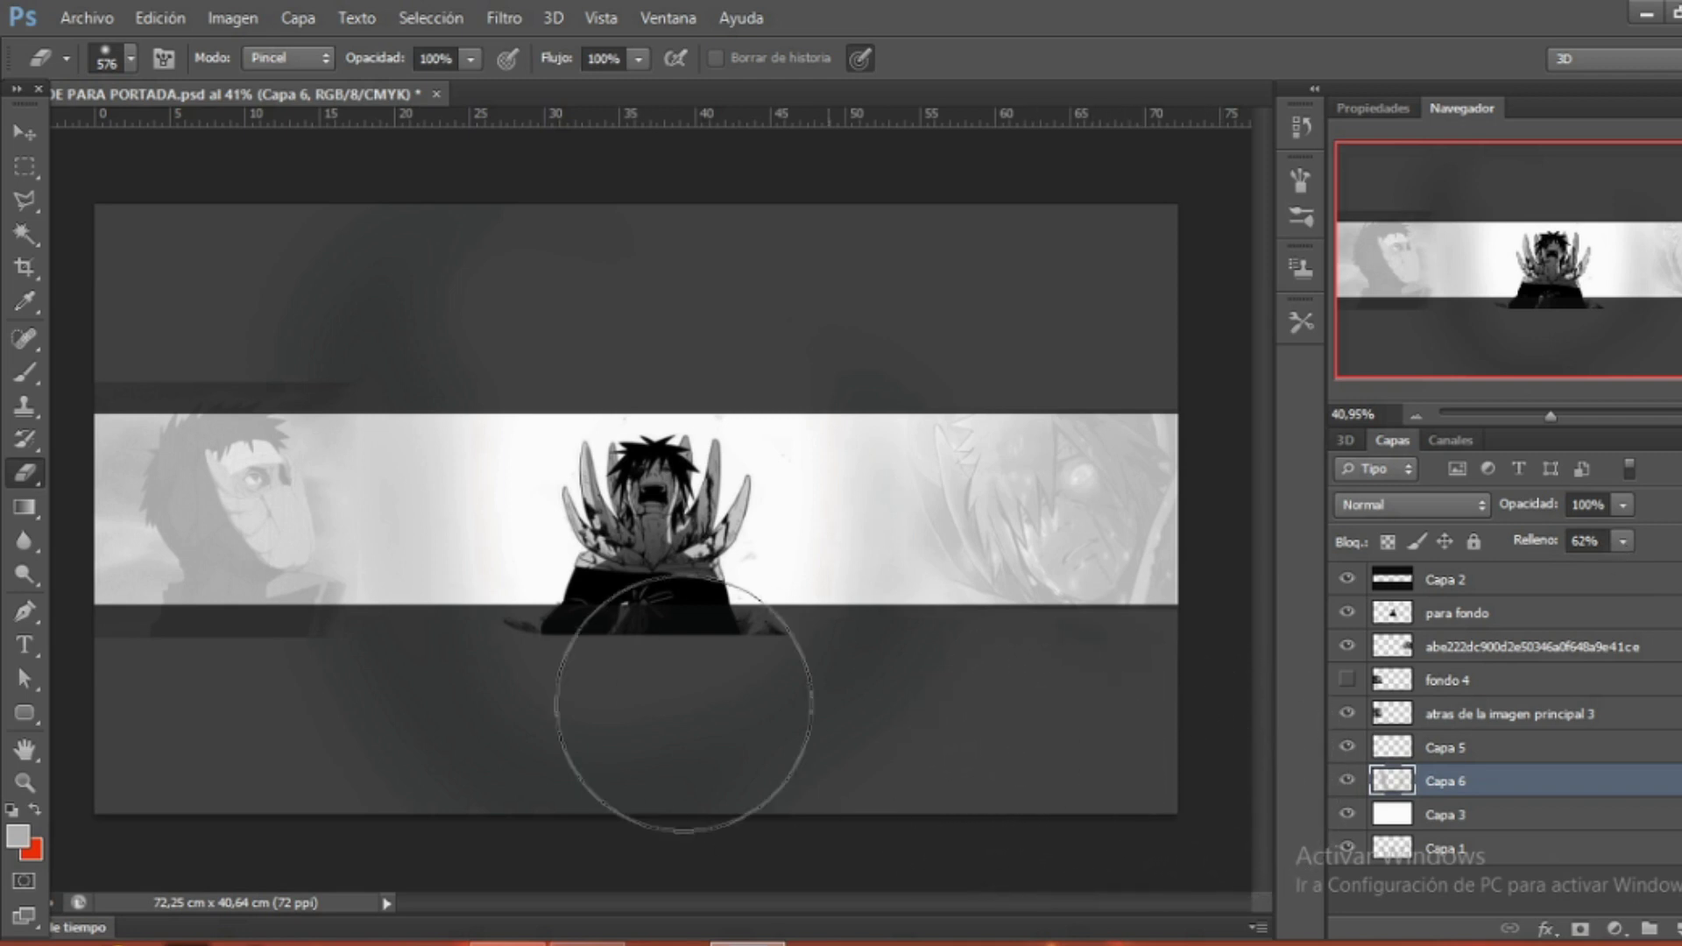
Erase the dark smudge over the left face on Capa 6.
scroll(578, 692, "up", 2)
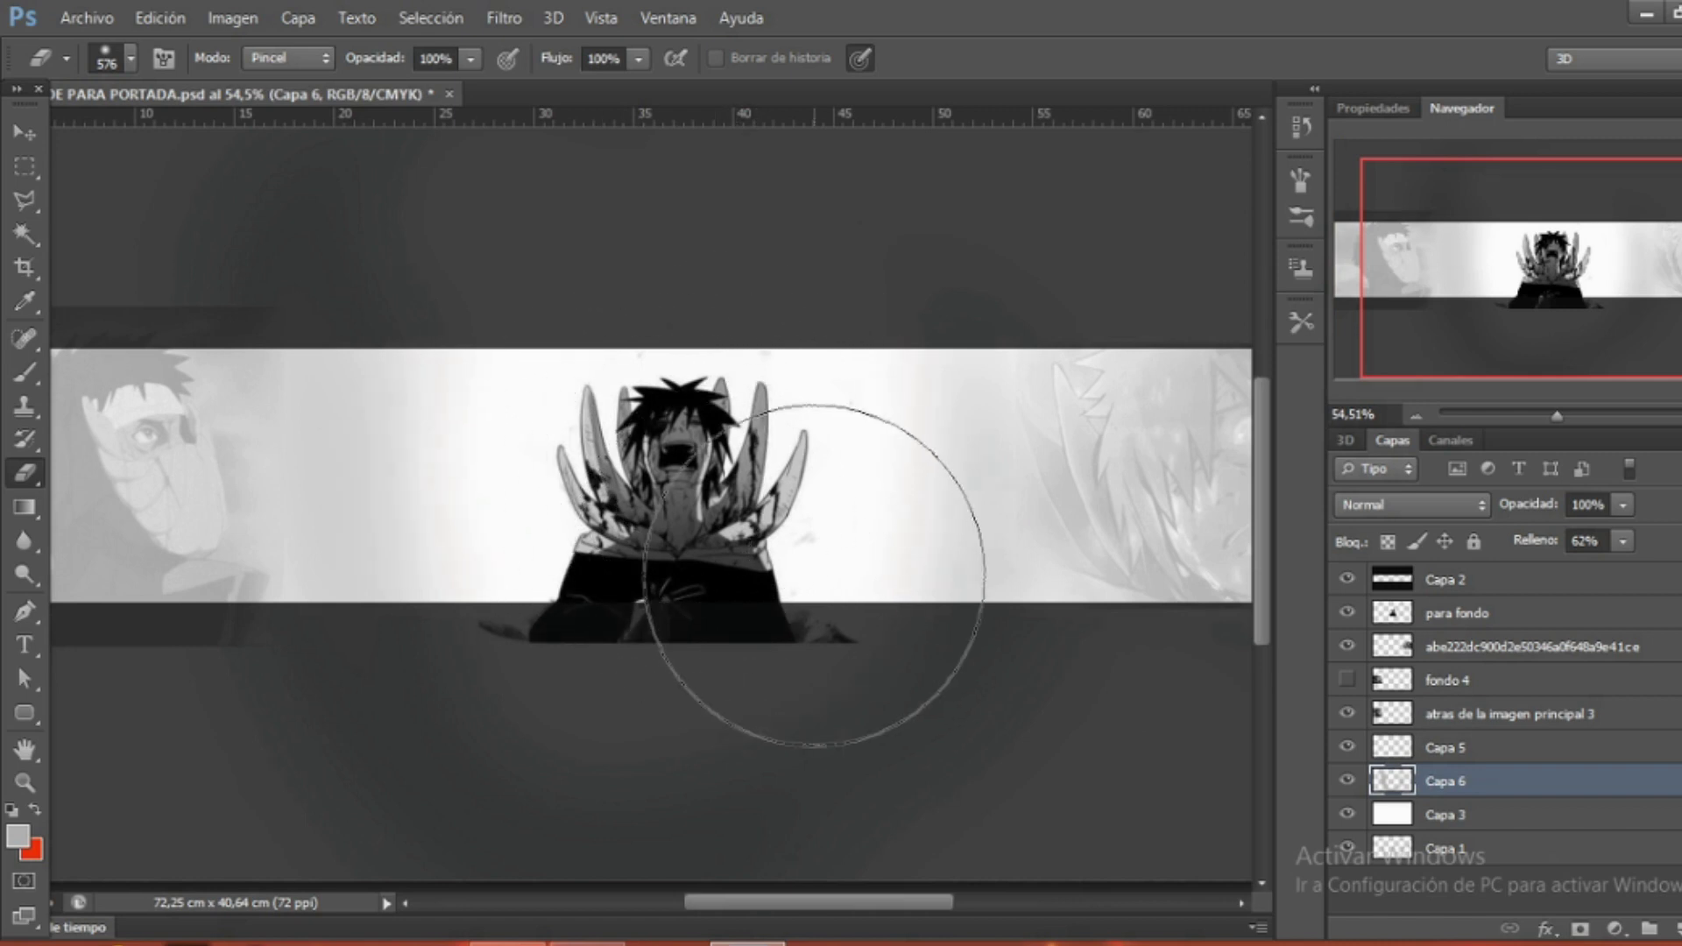
scroll(692, 632, "down", 2)
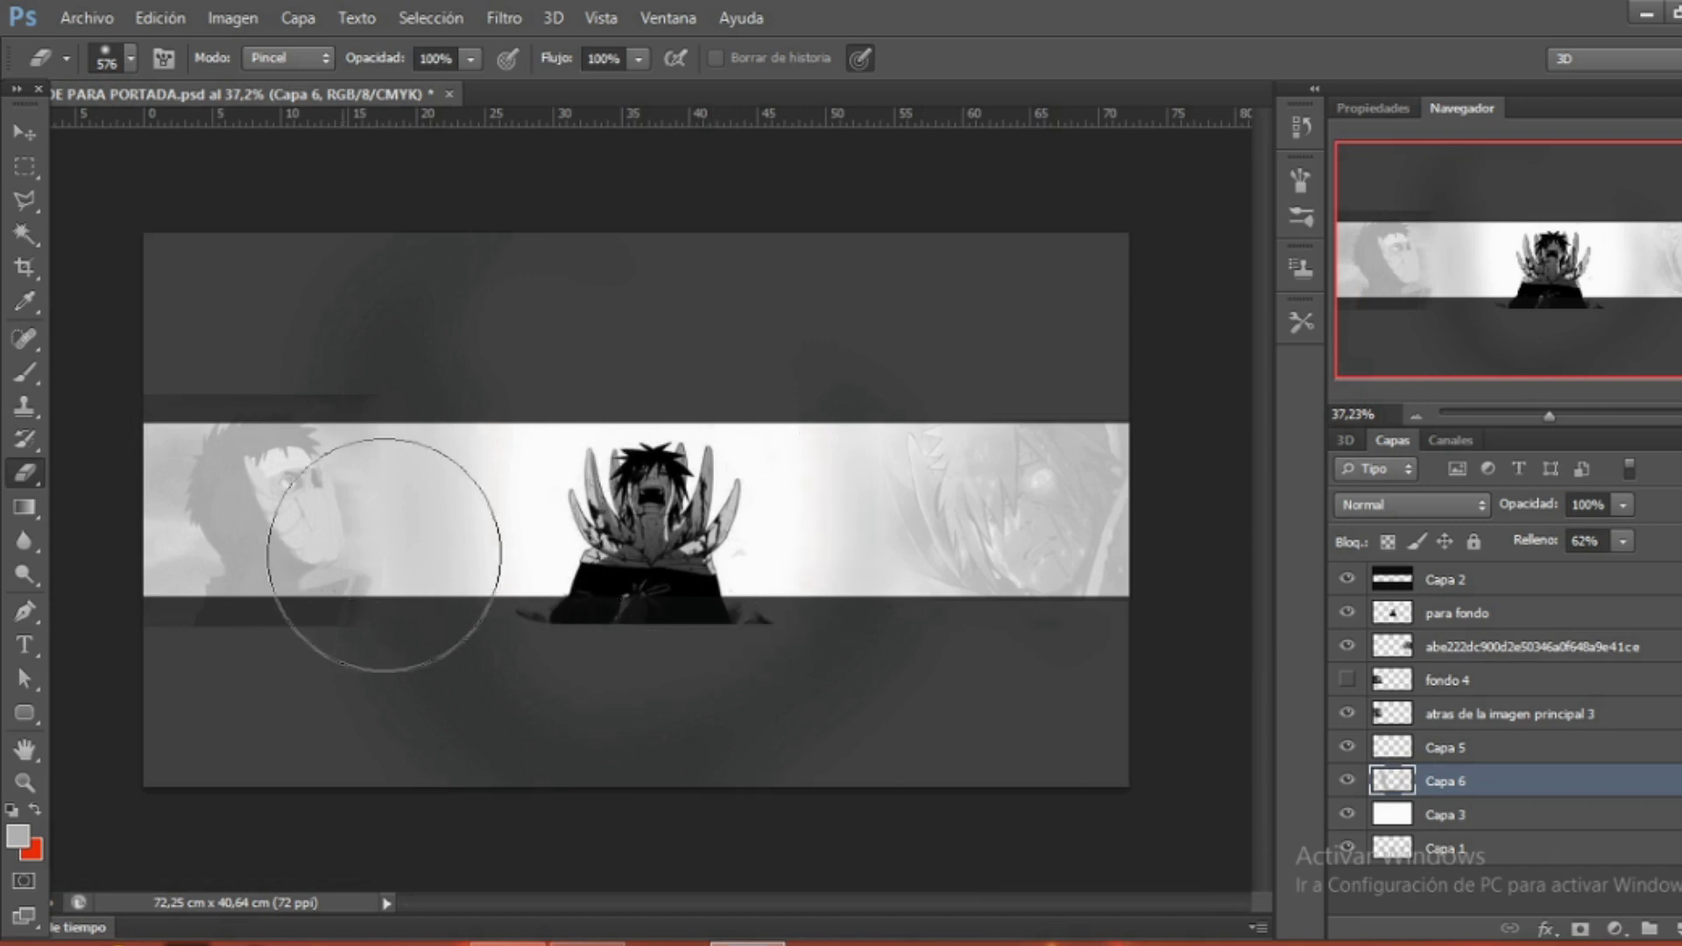
left_click_drag(451, 526, 263, 432)
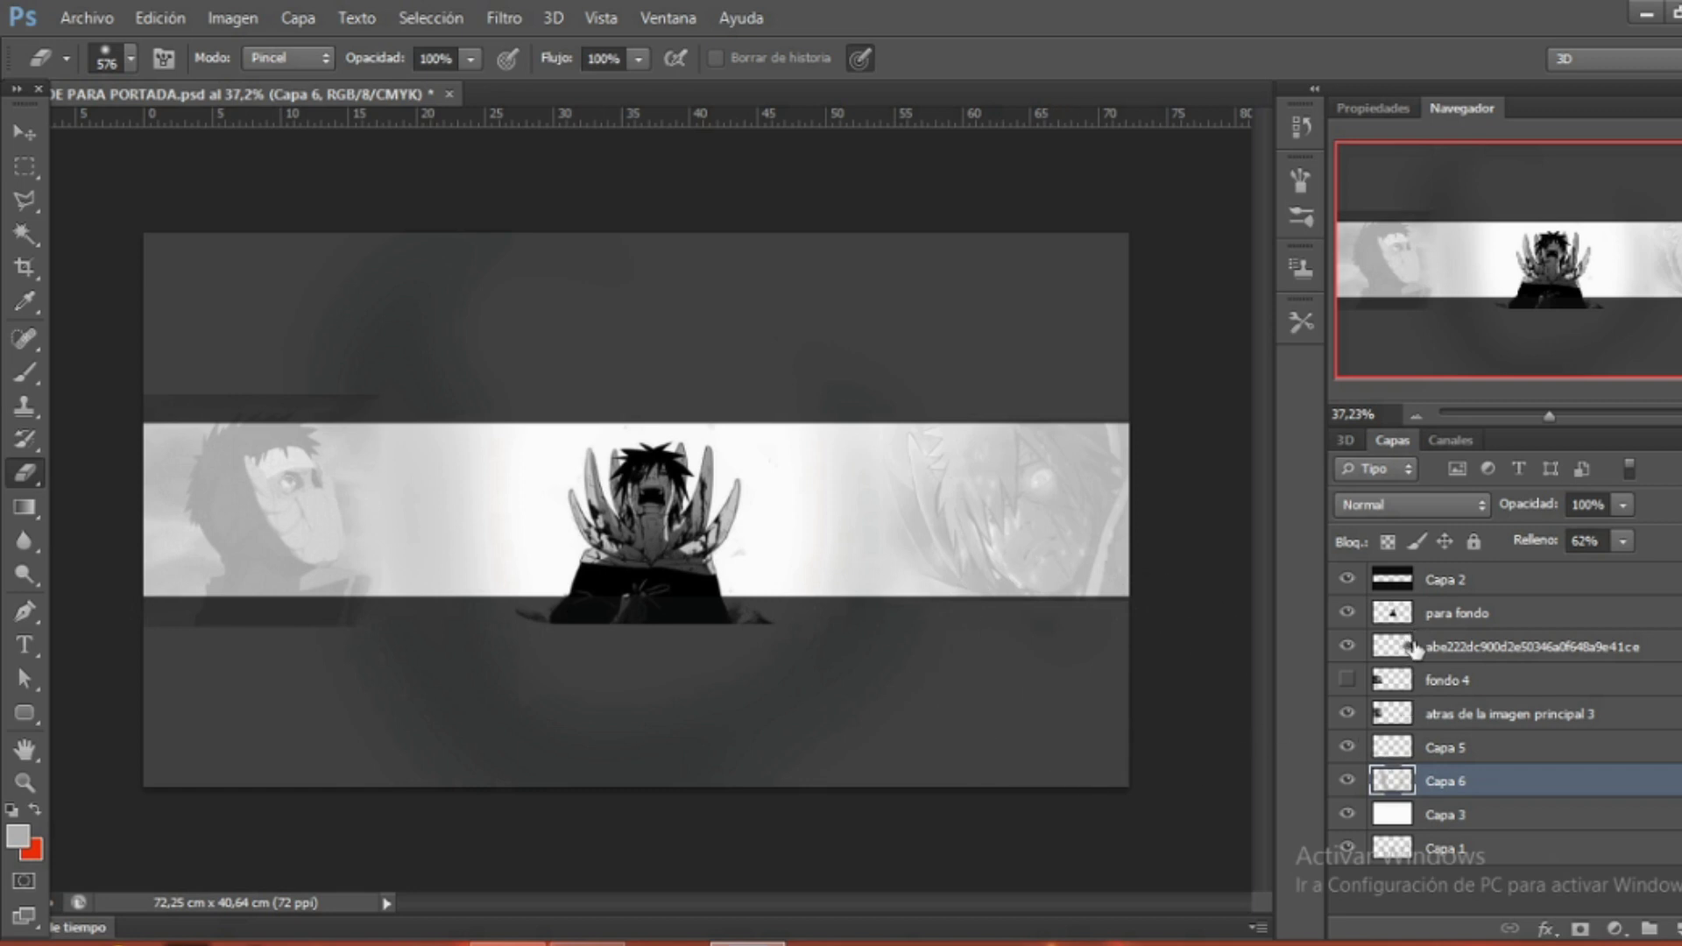
Move fondo 4 to the bottom of the layers and give 'atras de la imagen principal 3' 36% fill.
left_click_drag(1402, 715, 1451, 867)
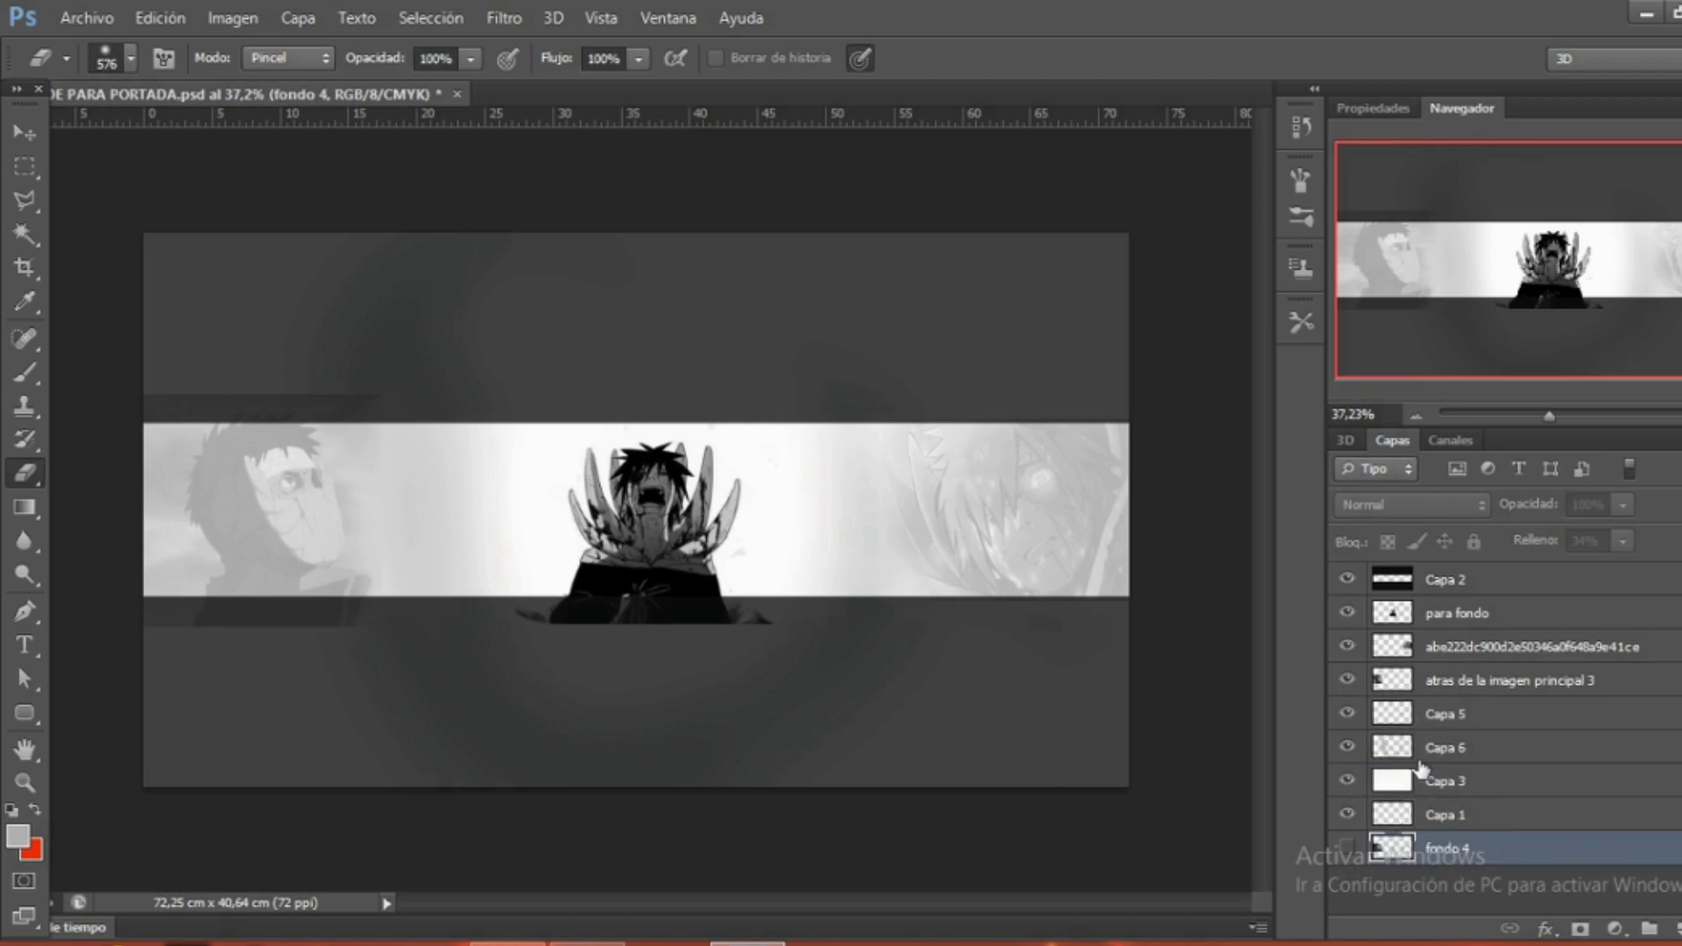
left_click(1349, 680)
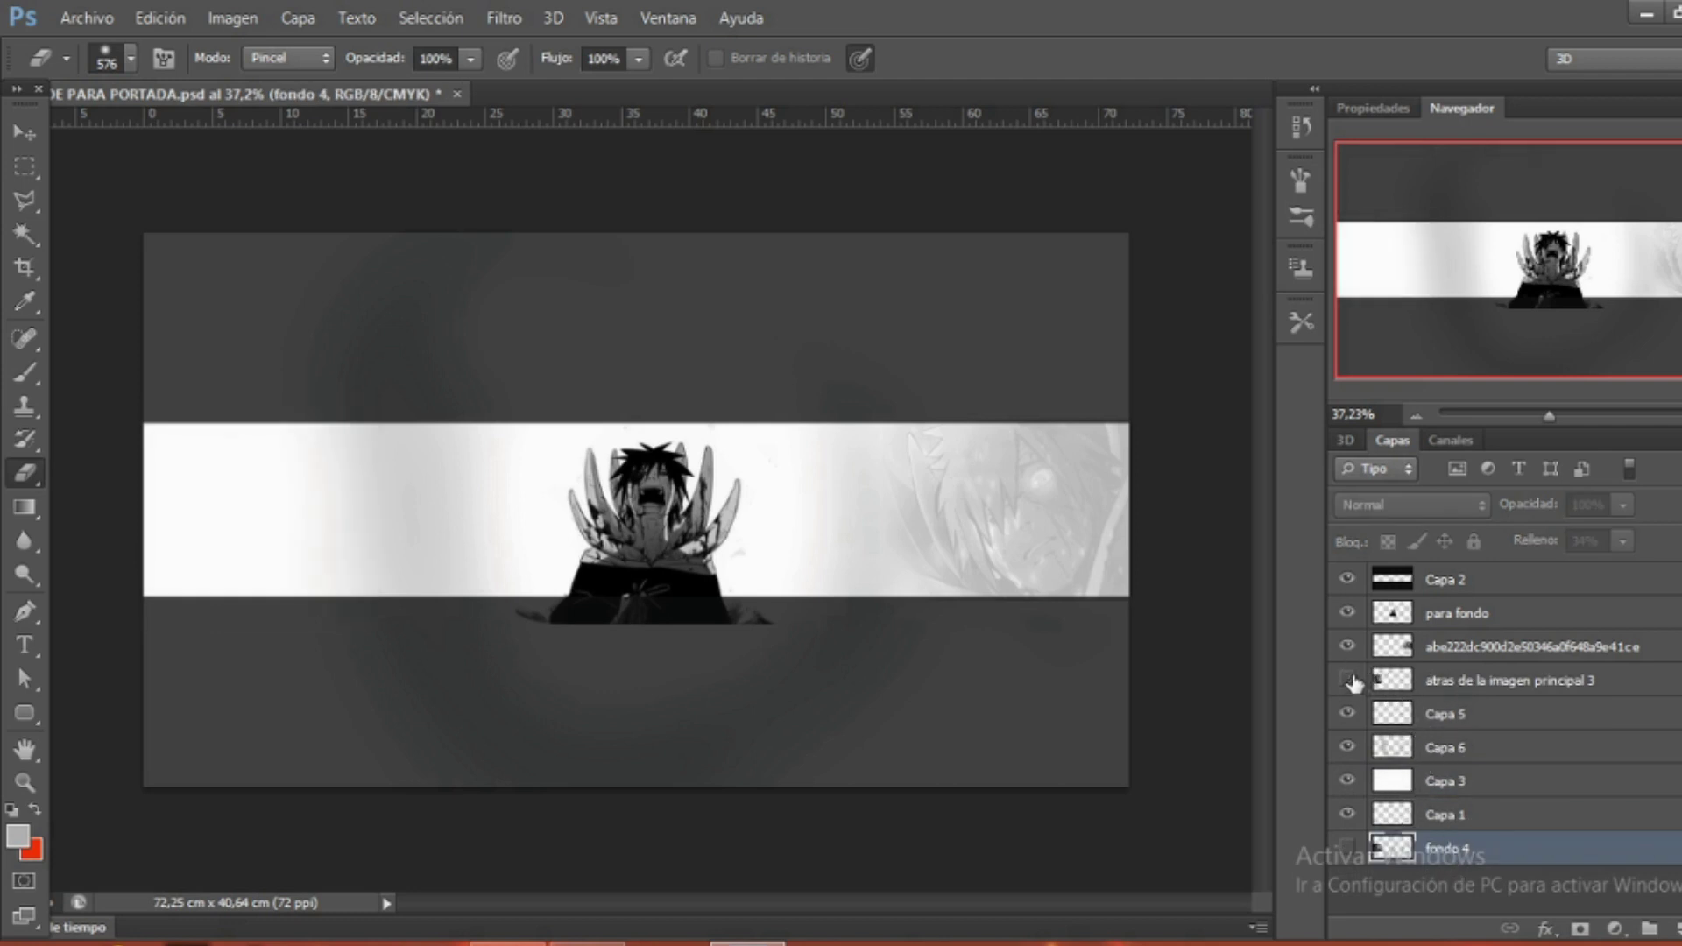
left_click(1488, 681)
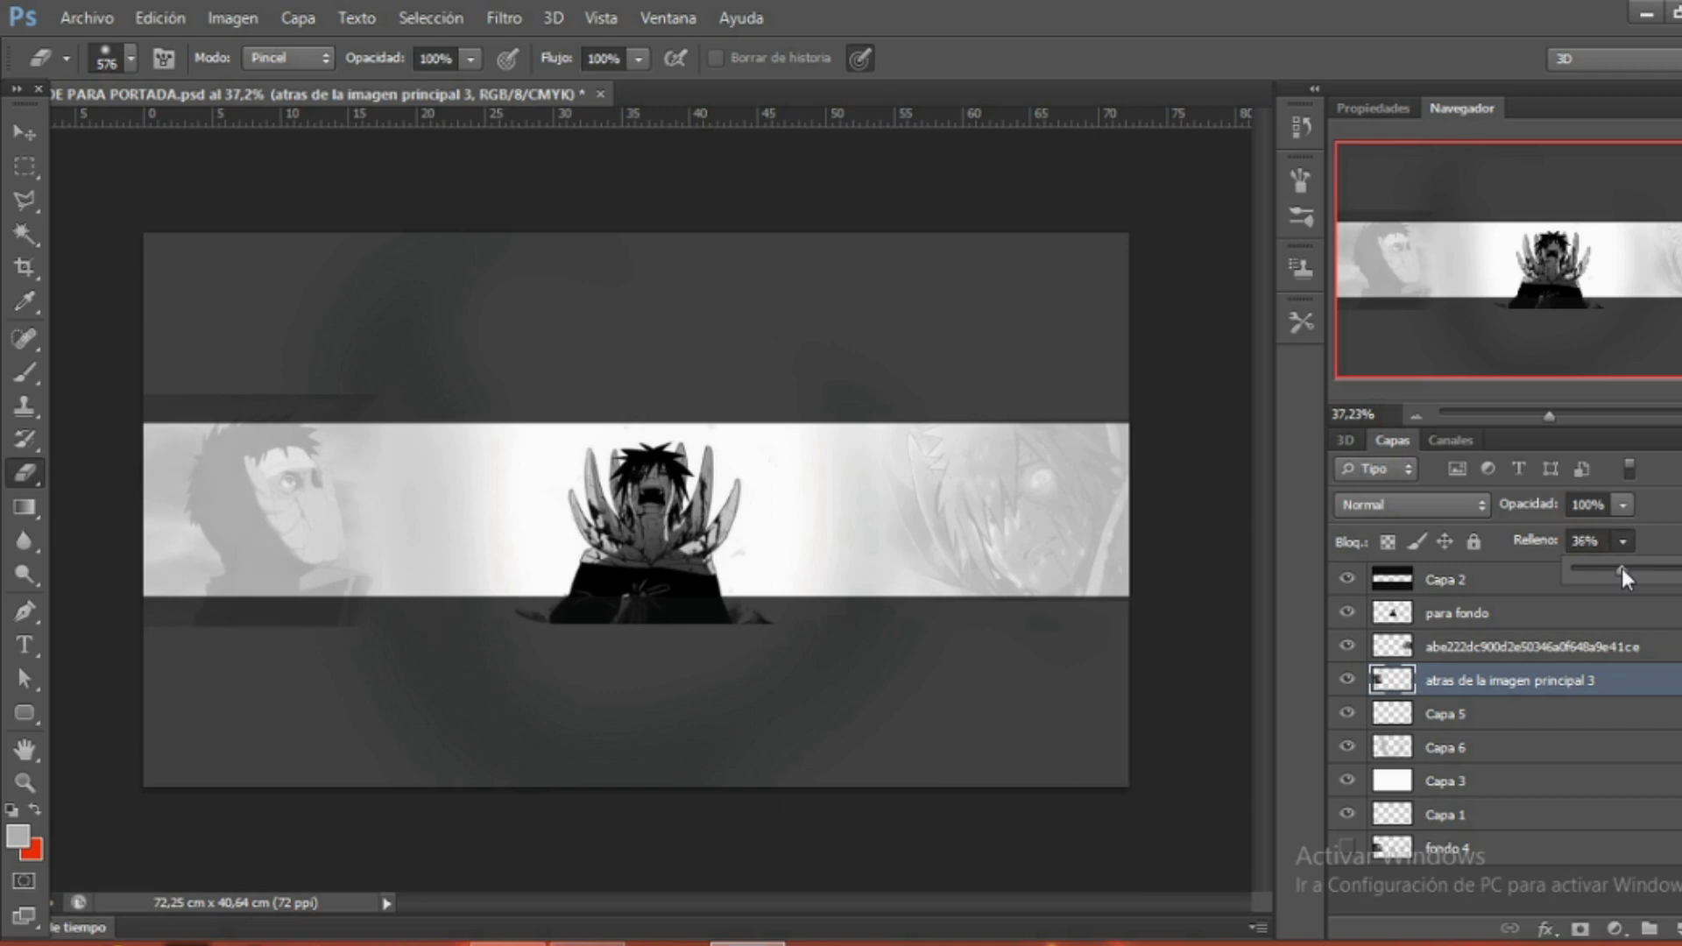
left_click(1621, 568)
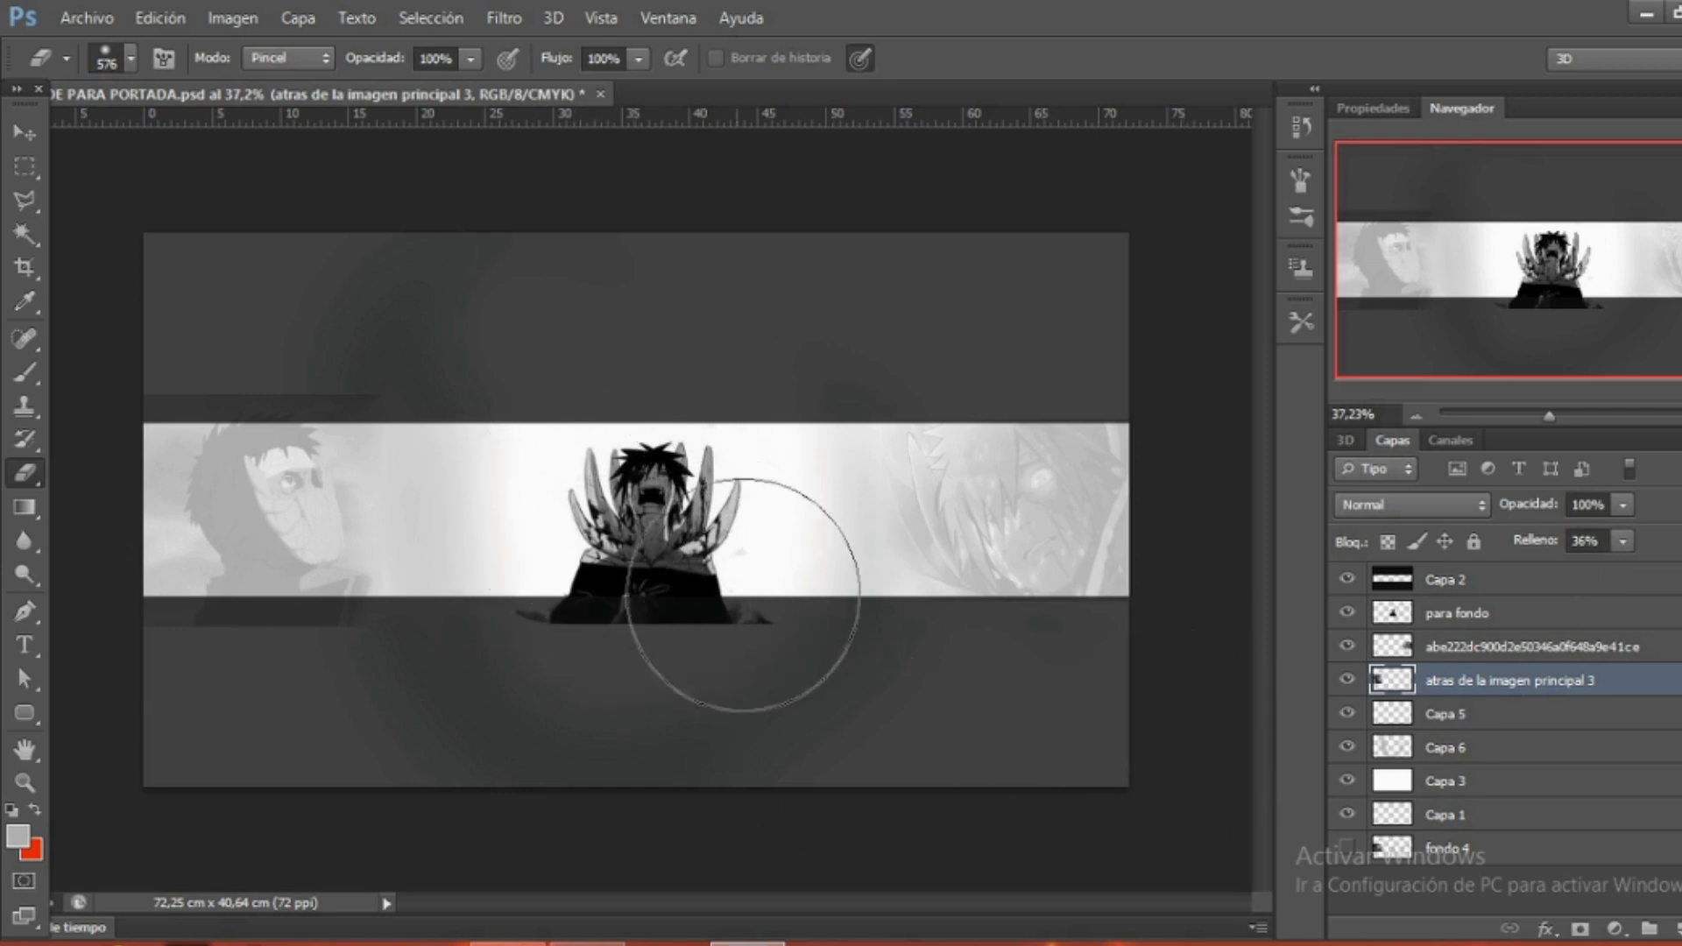
Erase part of the left face area, then bring up File Explorer to find the font.
key("ctrl+plus")
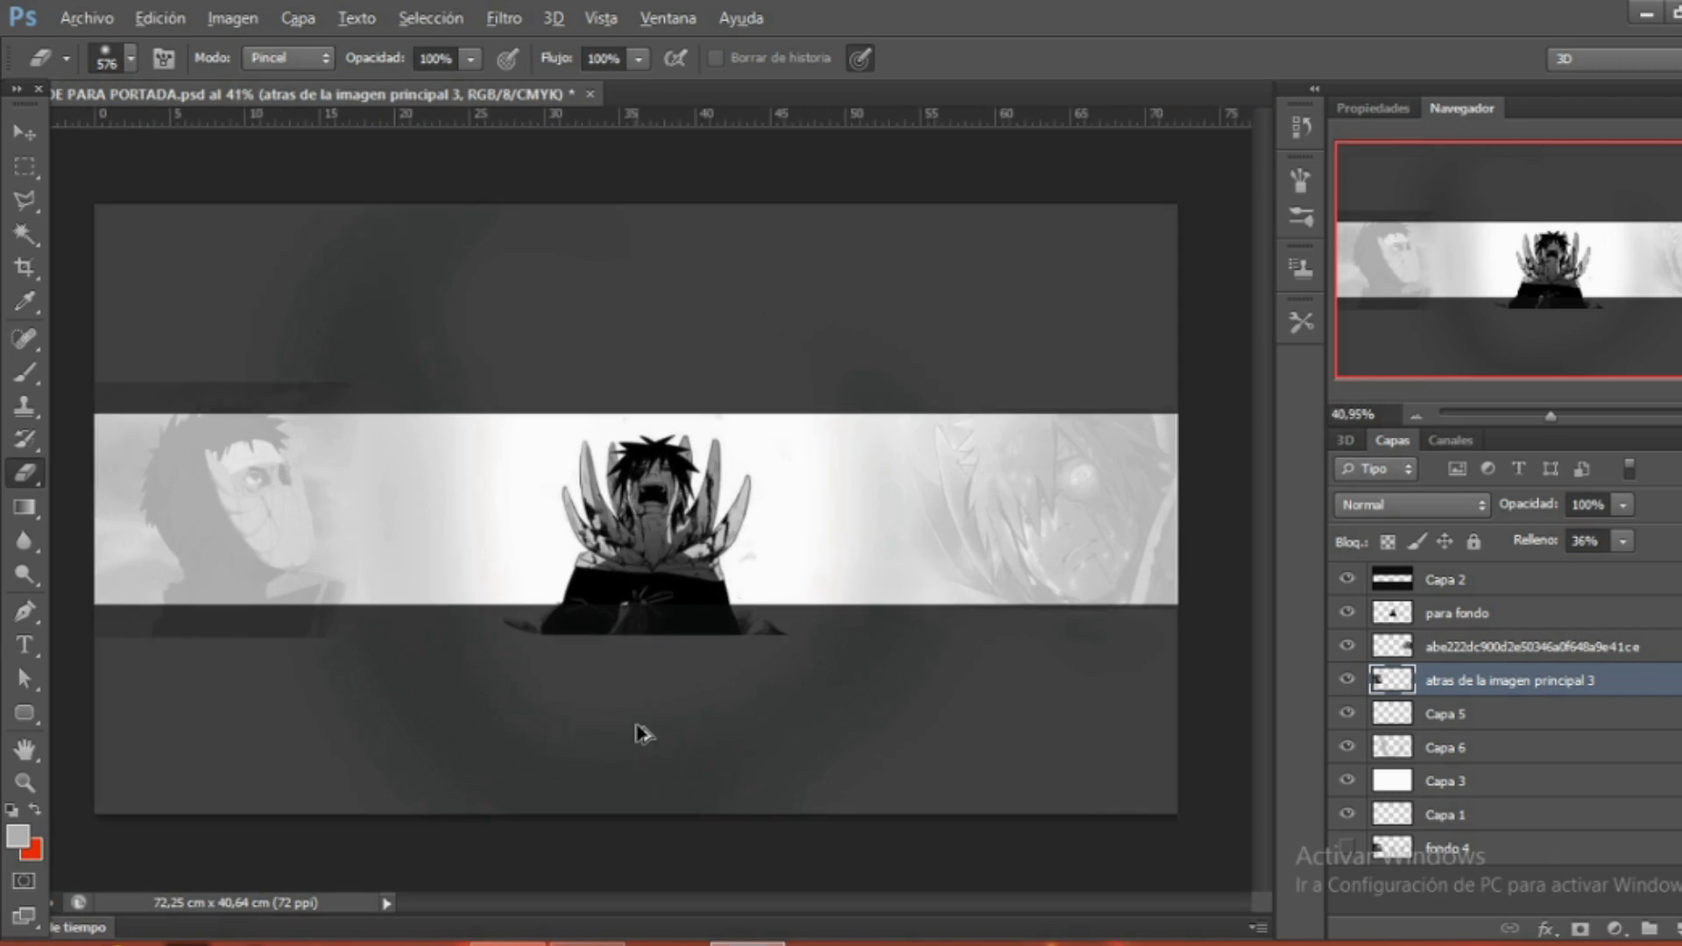
key("ctrl+minus")
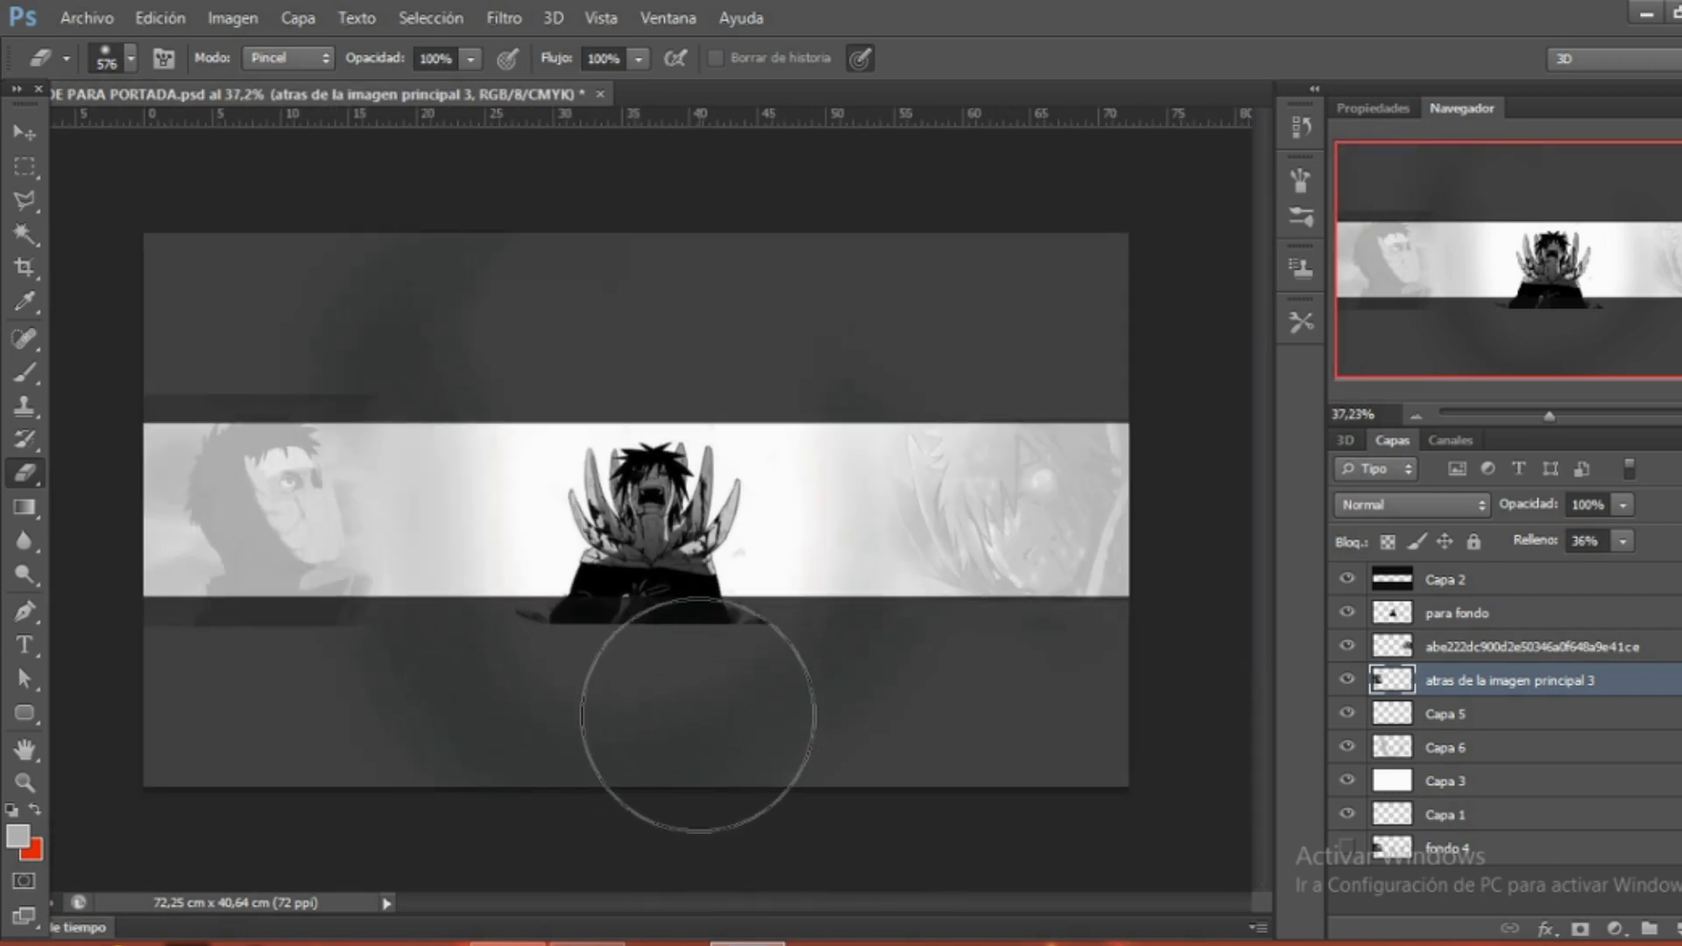
left_click_drag(319, 563, 422, 494)
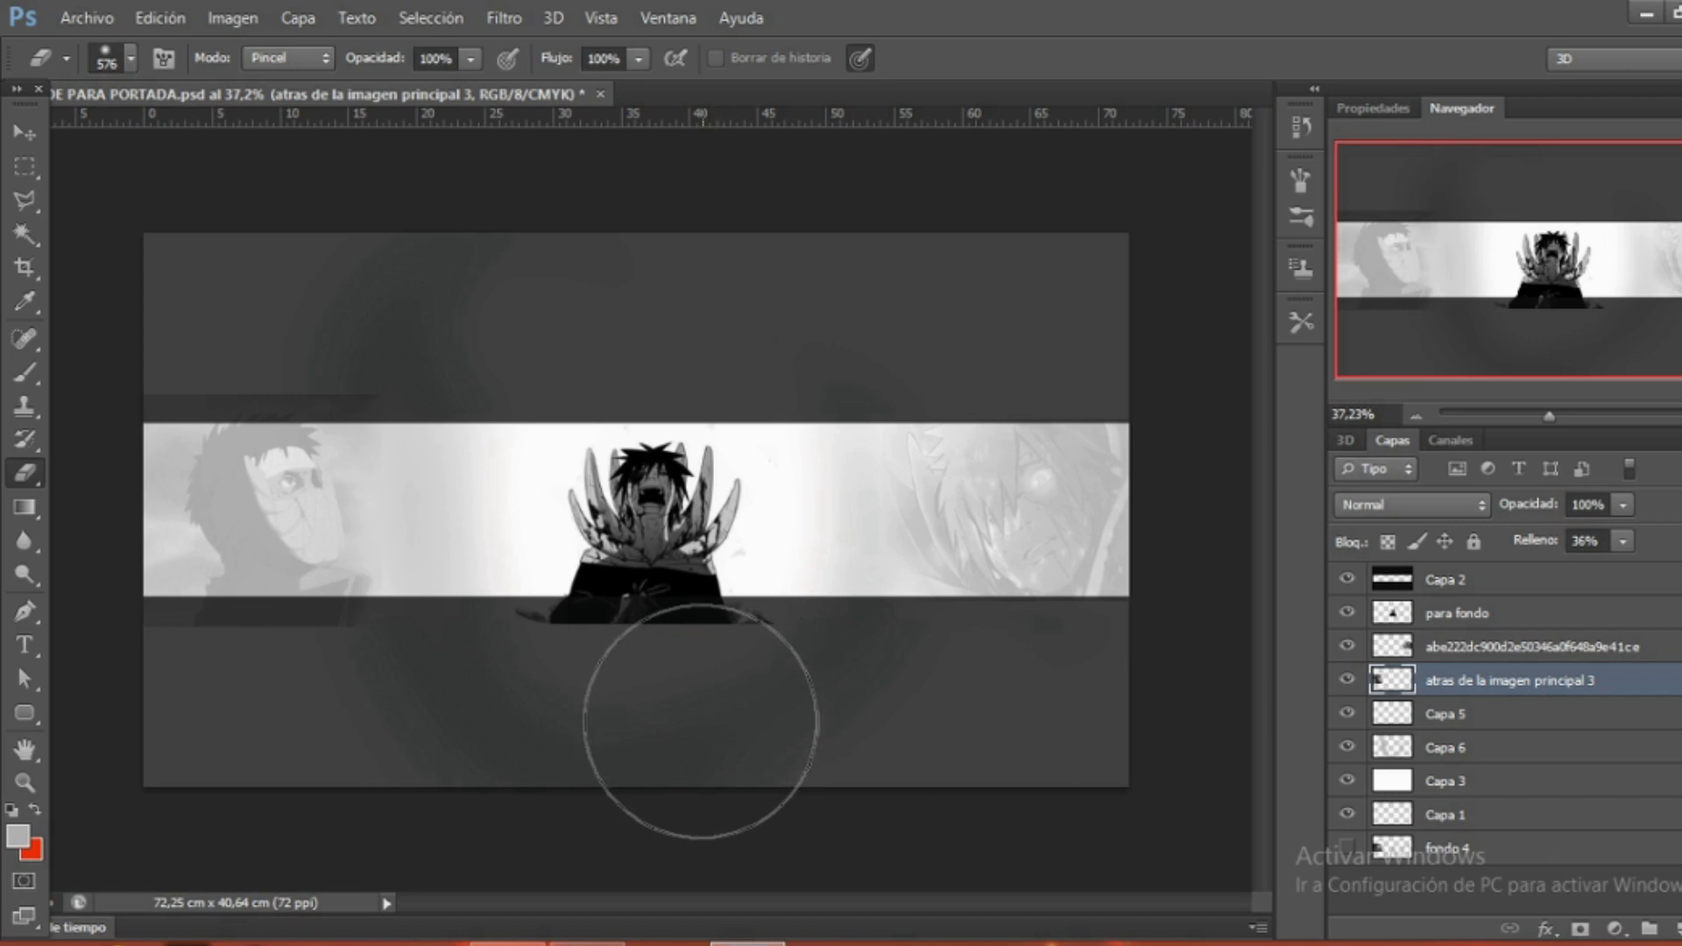
scroll(660, 701, "up", 2)
key("t")
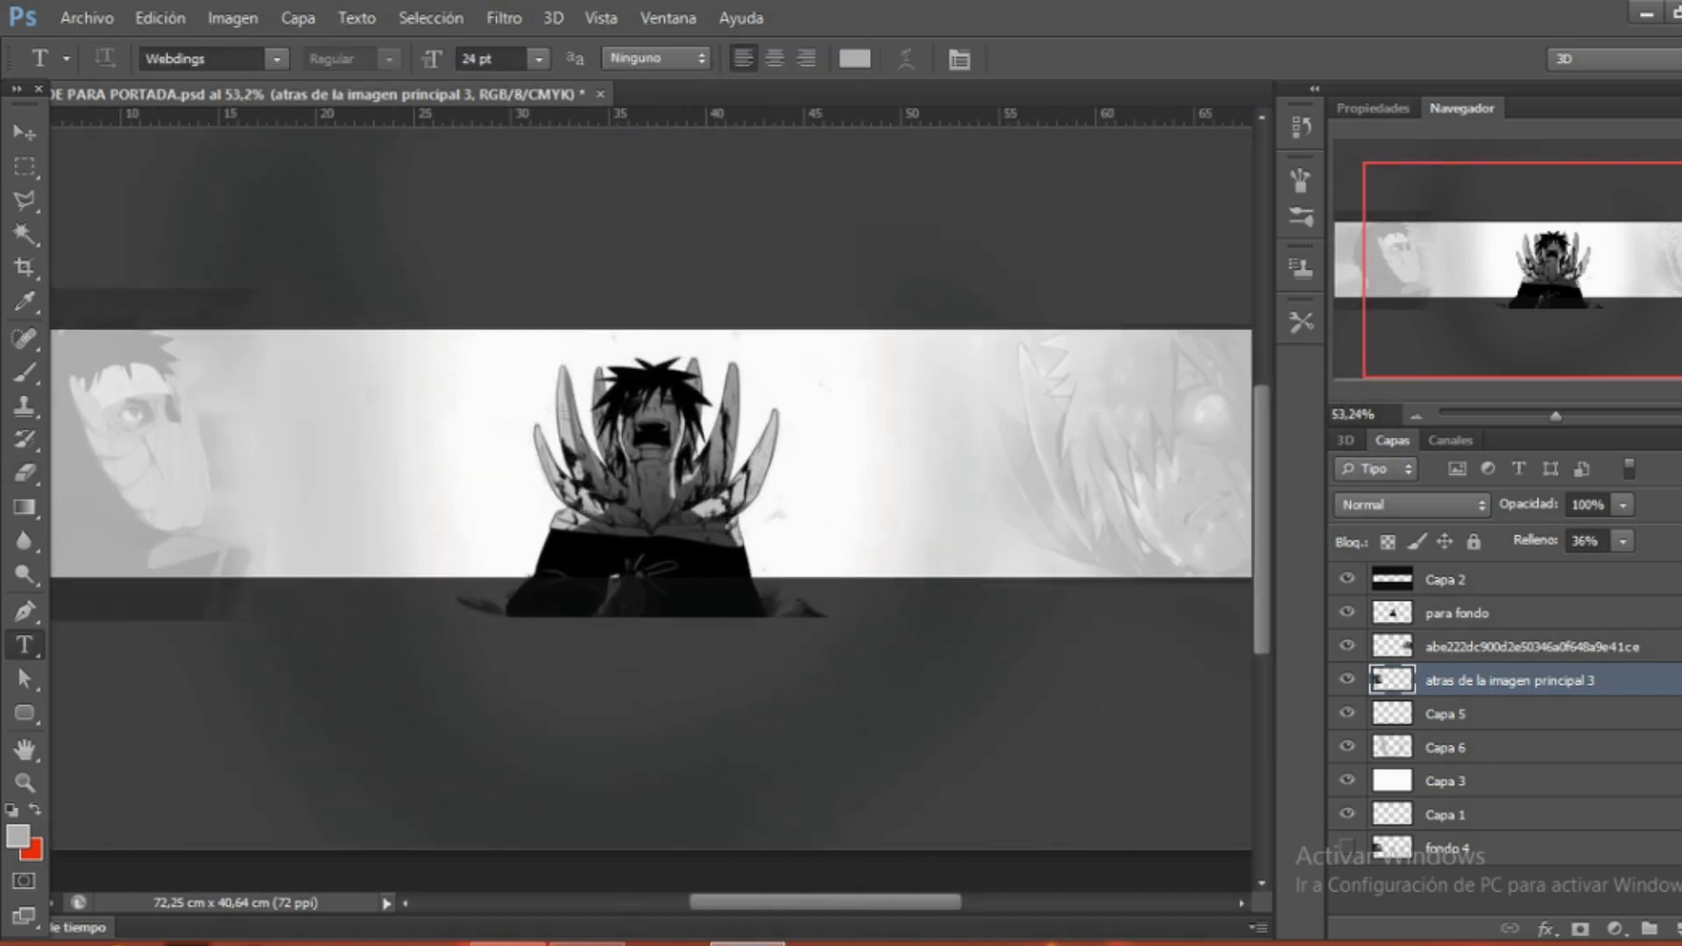
key("super+e")
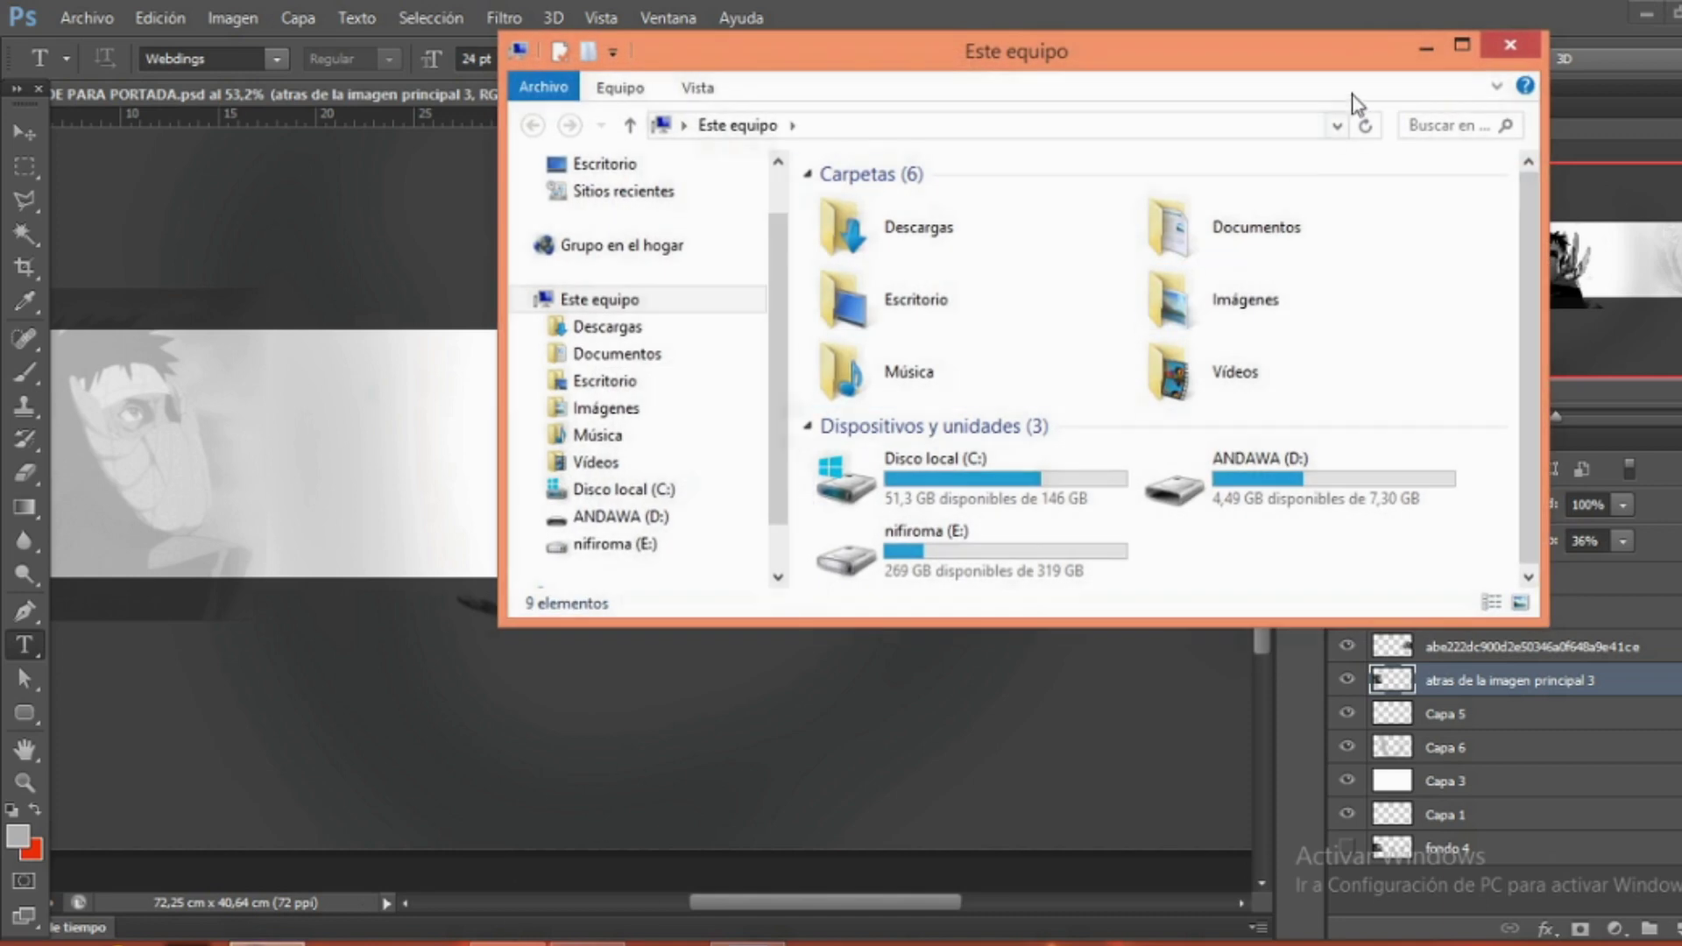
Browse the ANDAWA (D:) drive and open the japanese_2020 font archive.
left_click(1458, 48)
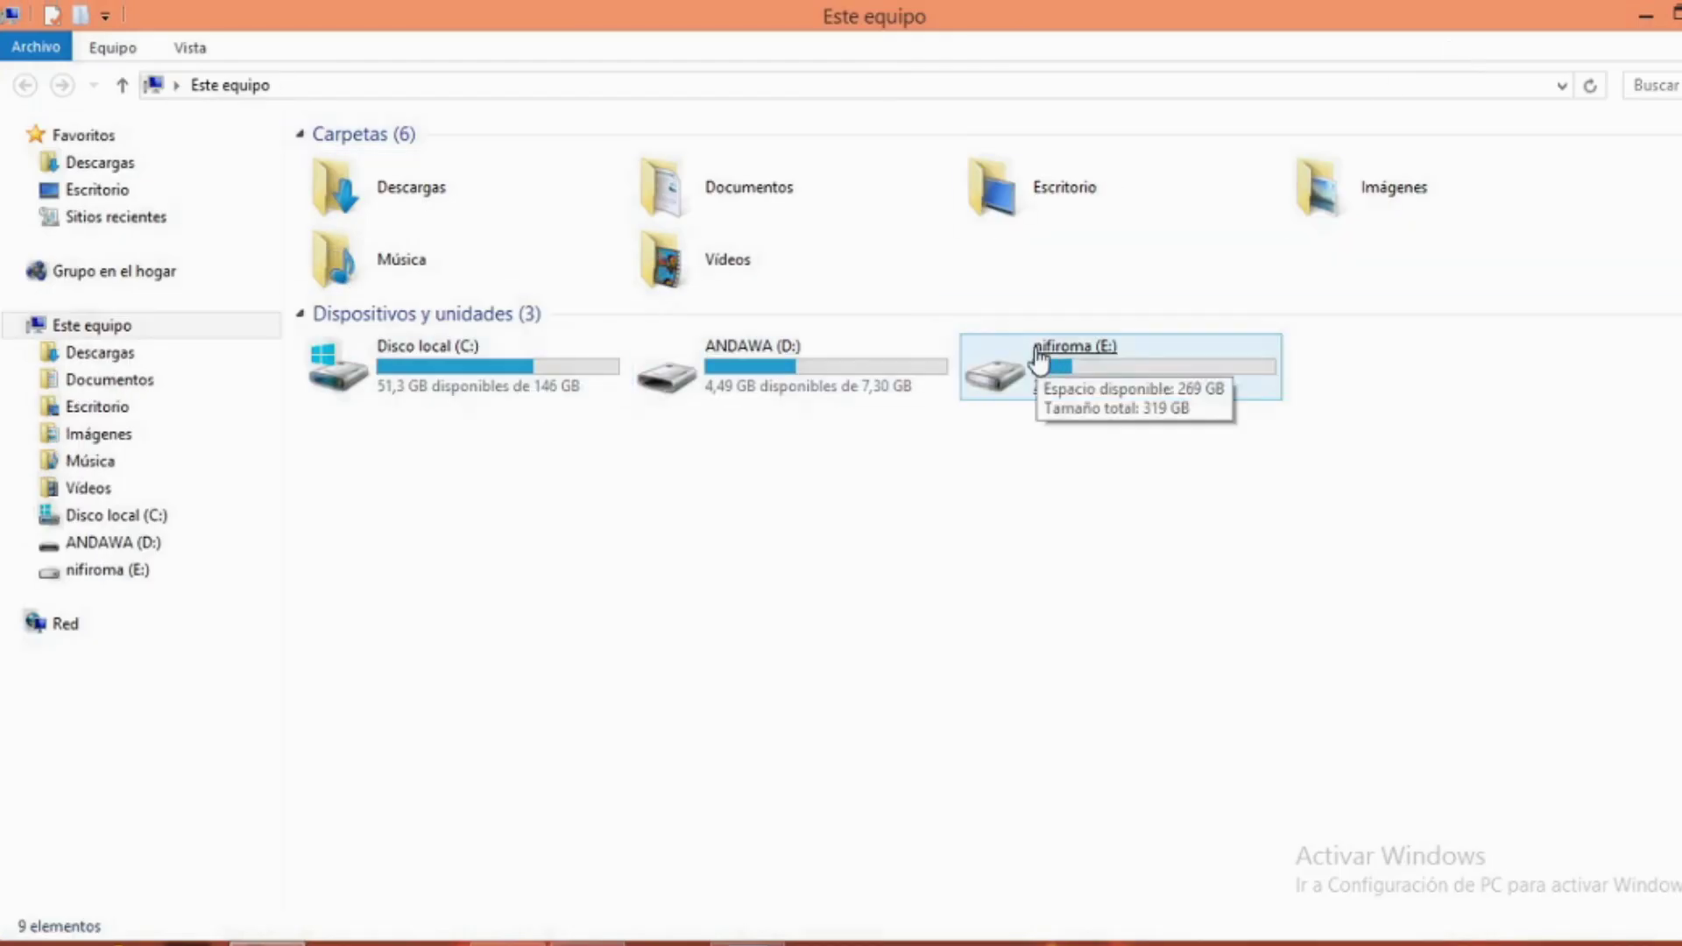
left_click(900, 383)
double_click(899, 382)
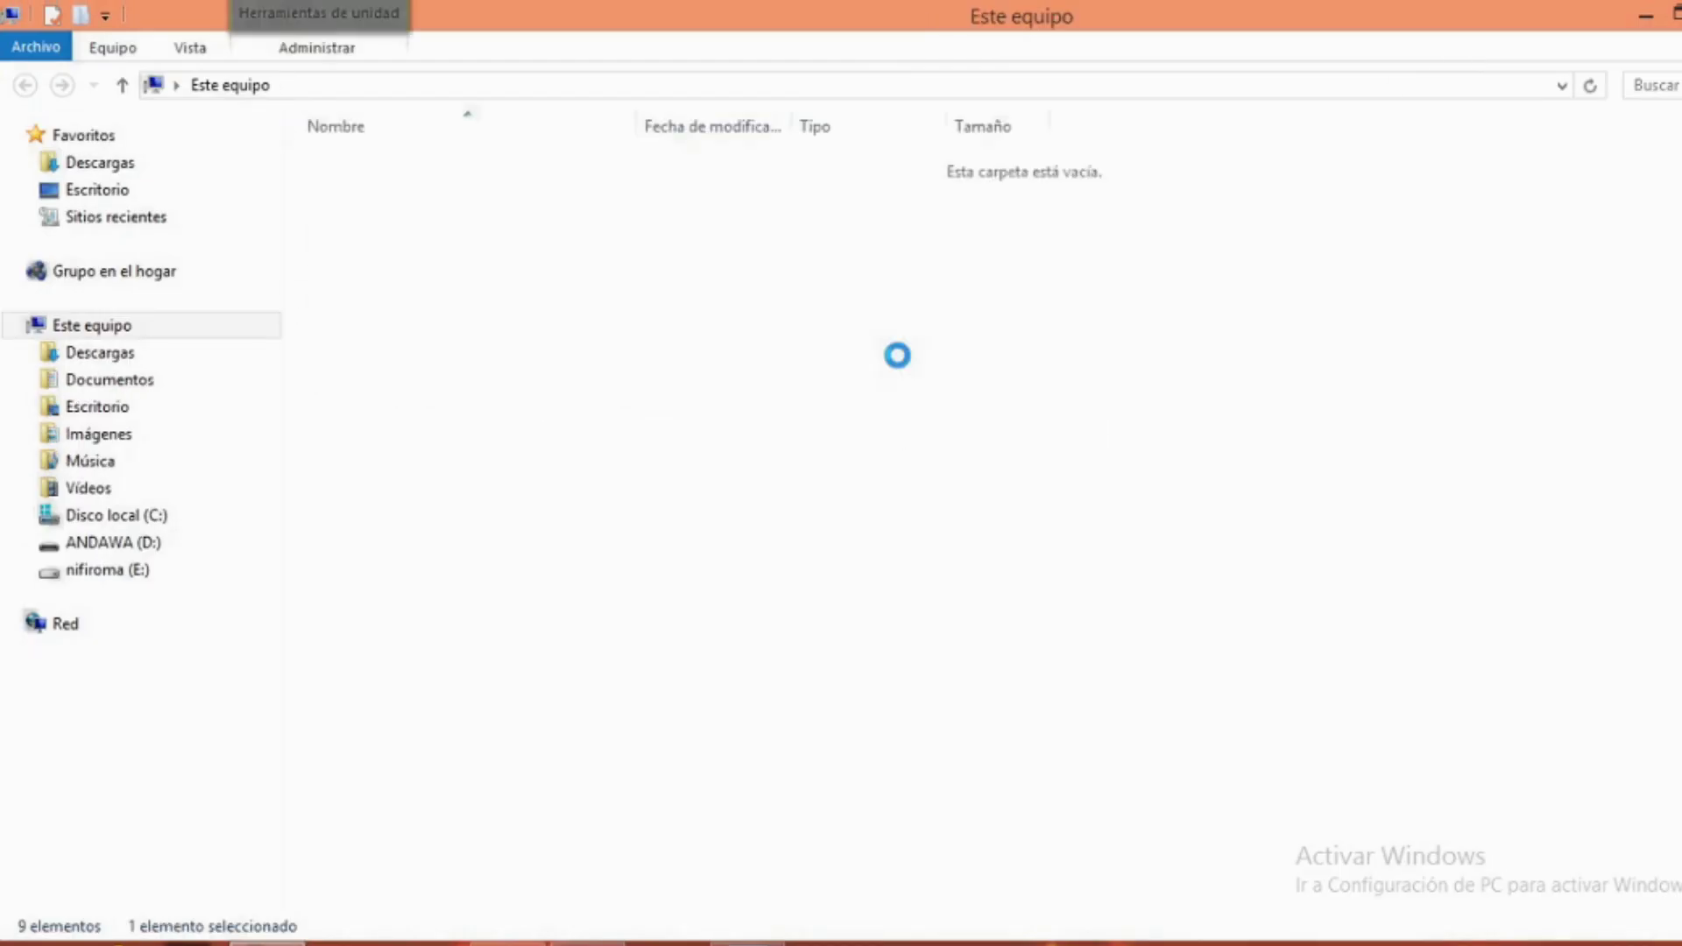
left_click(1457, 45)
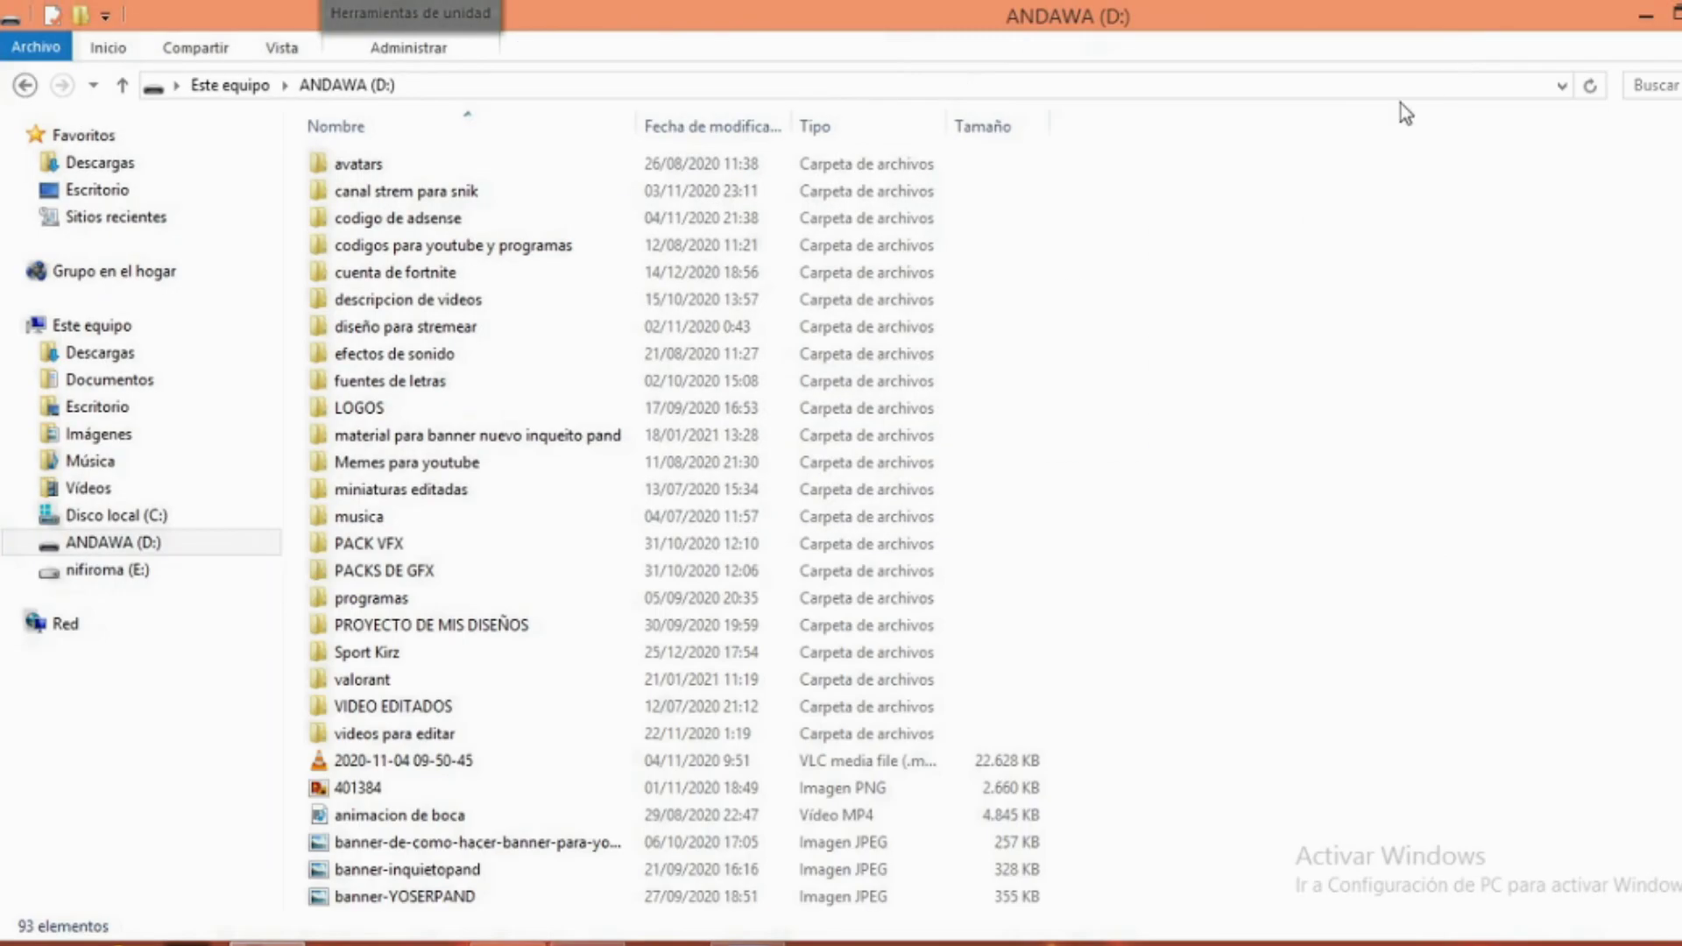
scroll(633, 418, "down", 4)
scroll(731, 499, "down", 15)
left_click_drag(563, 319, 1153, 455)
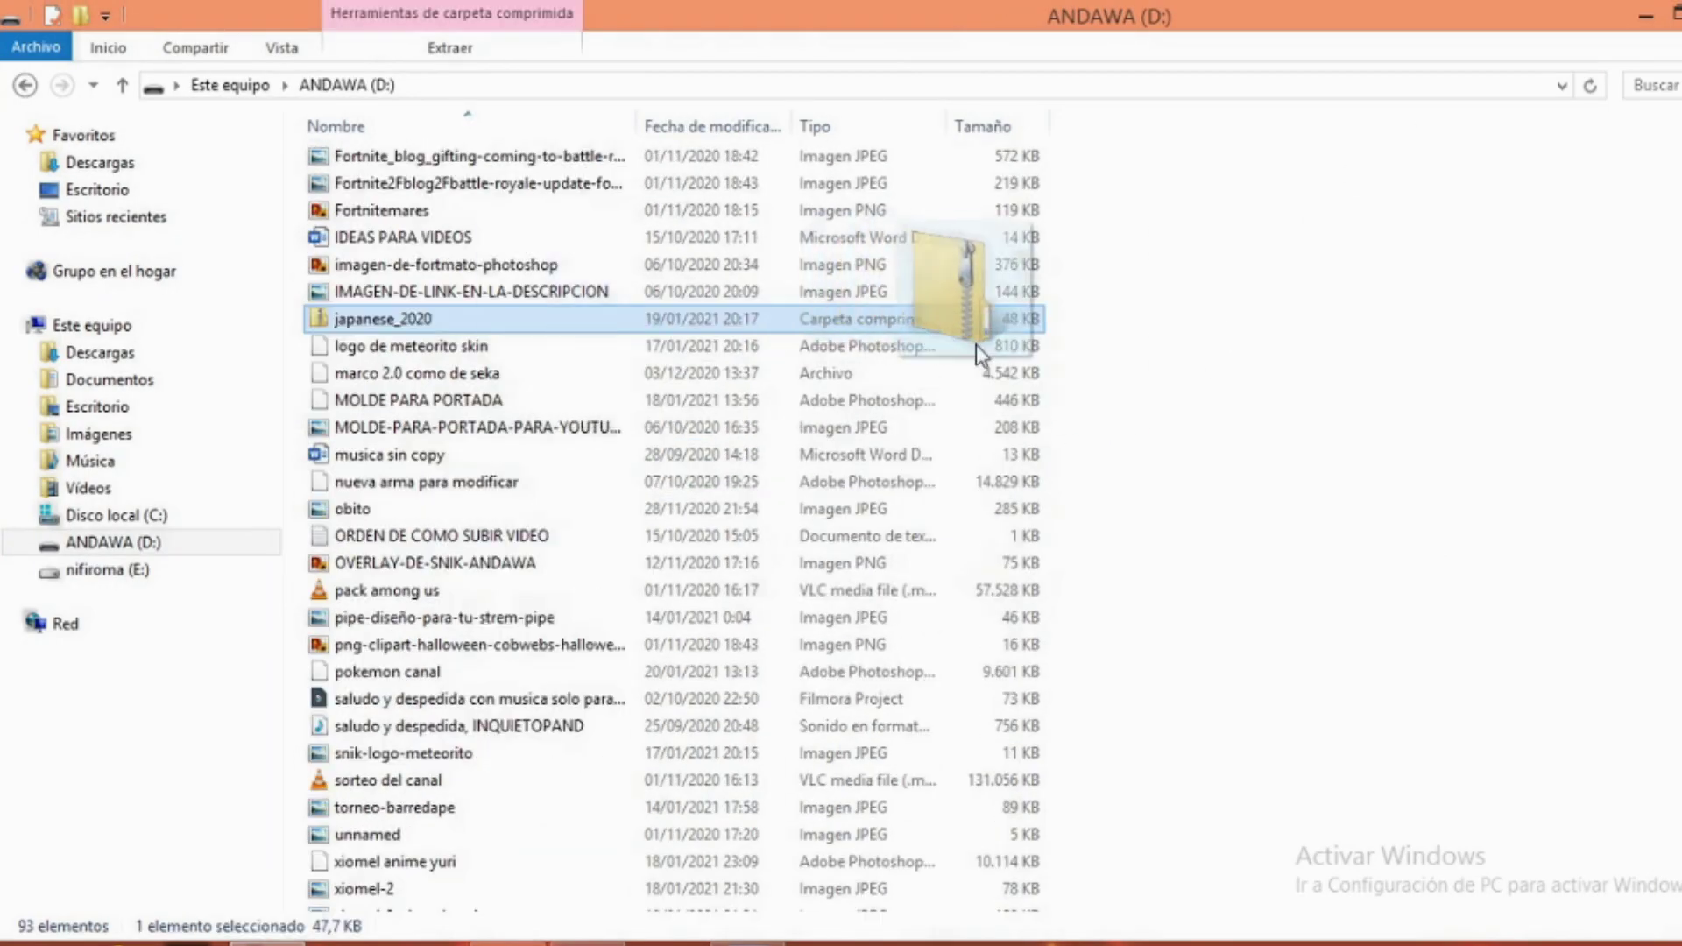
double_click(960, 319)
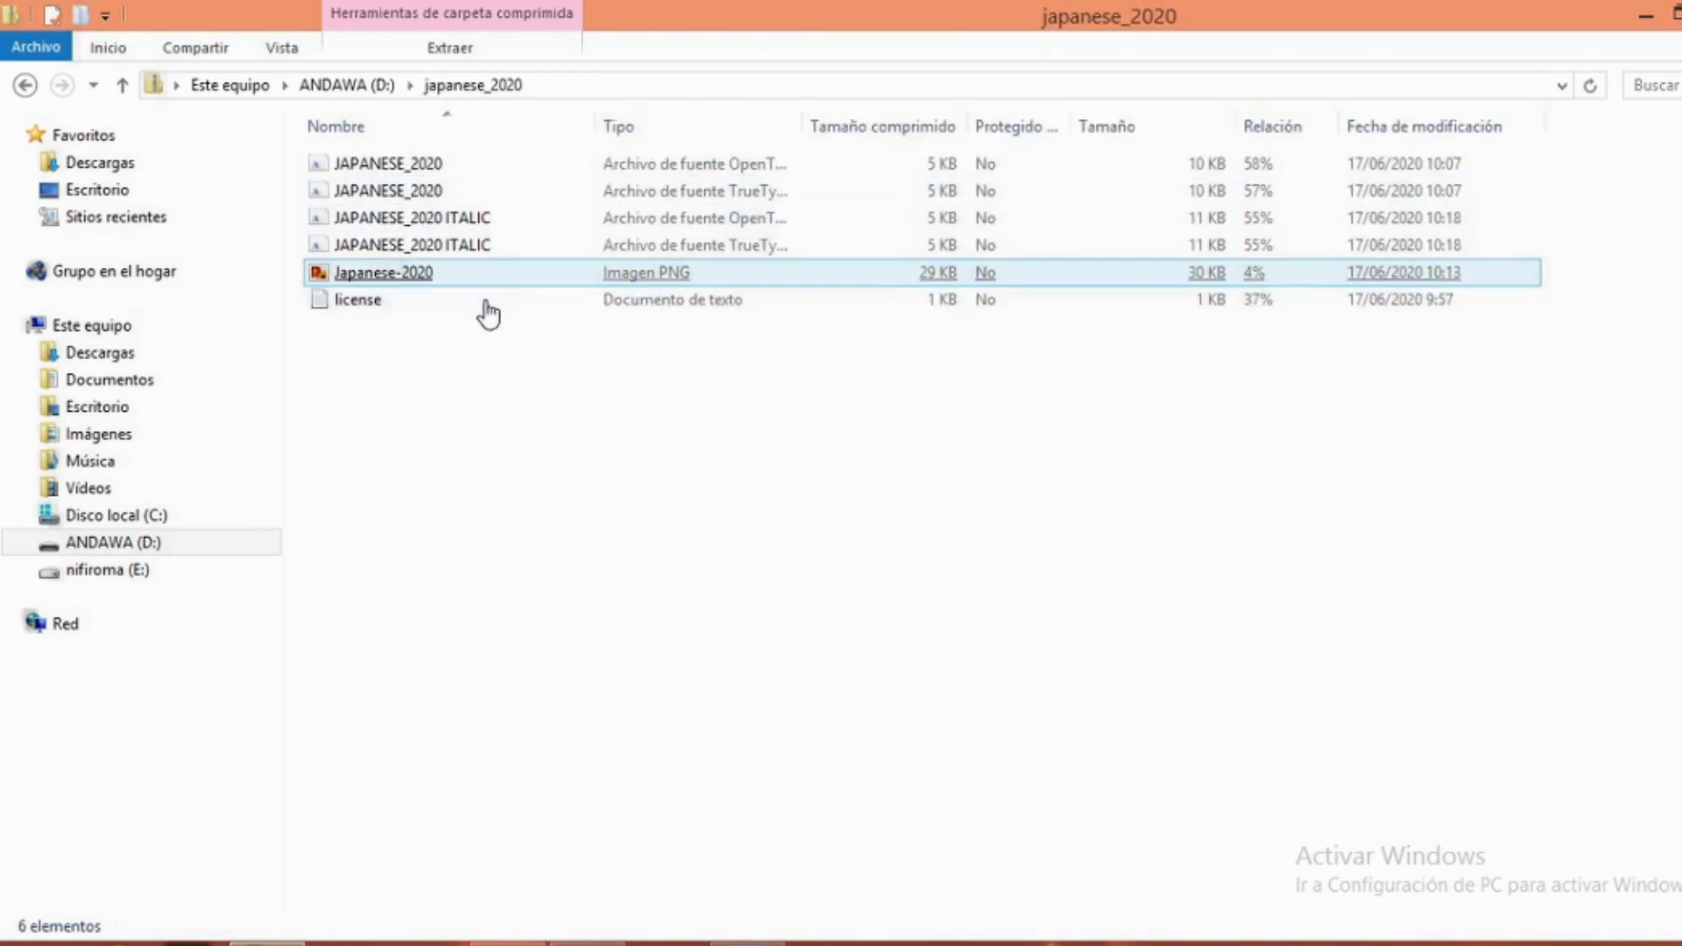
Open the JAPANESE_2020 ITALIC TrueType file's preview with Abrir.
left_click_drag(489, 431, 438, 147)
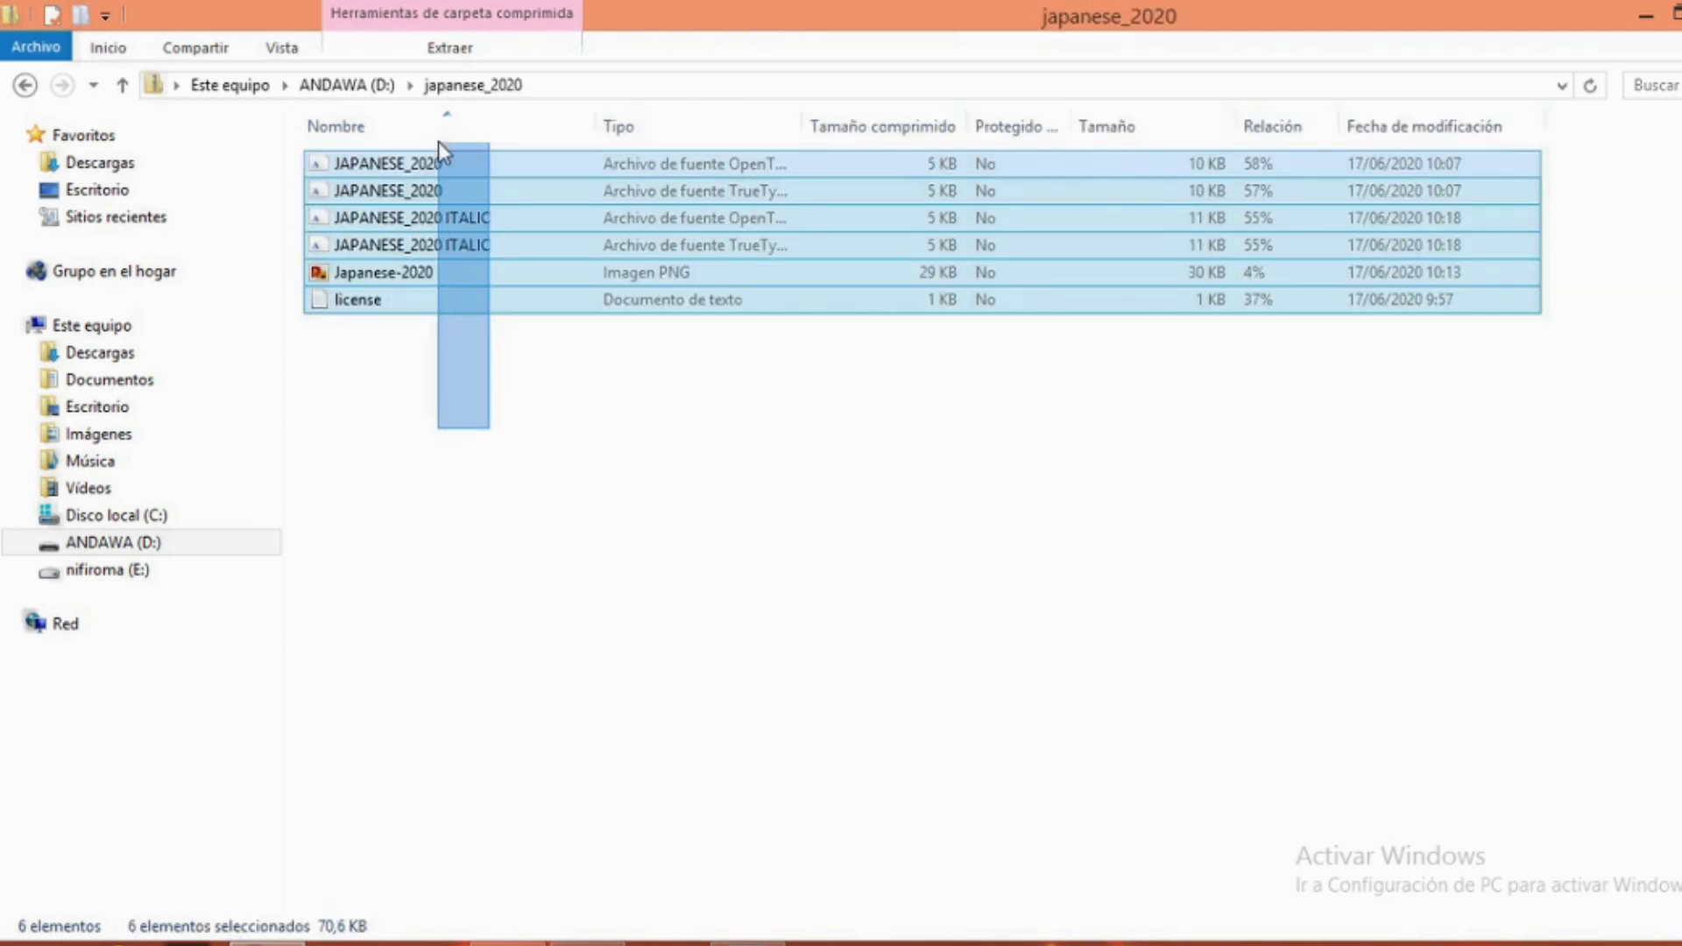
left_click(494, 326)
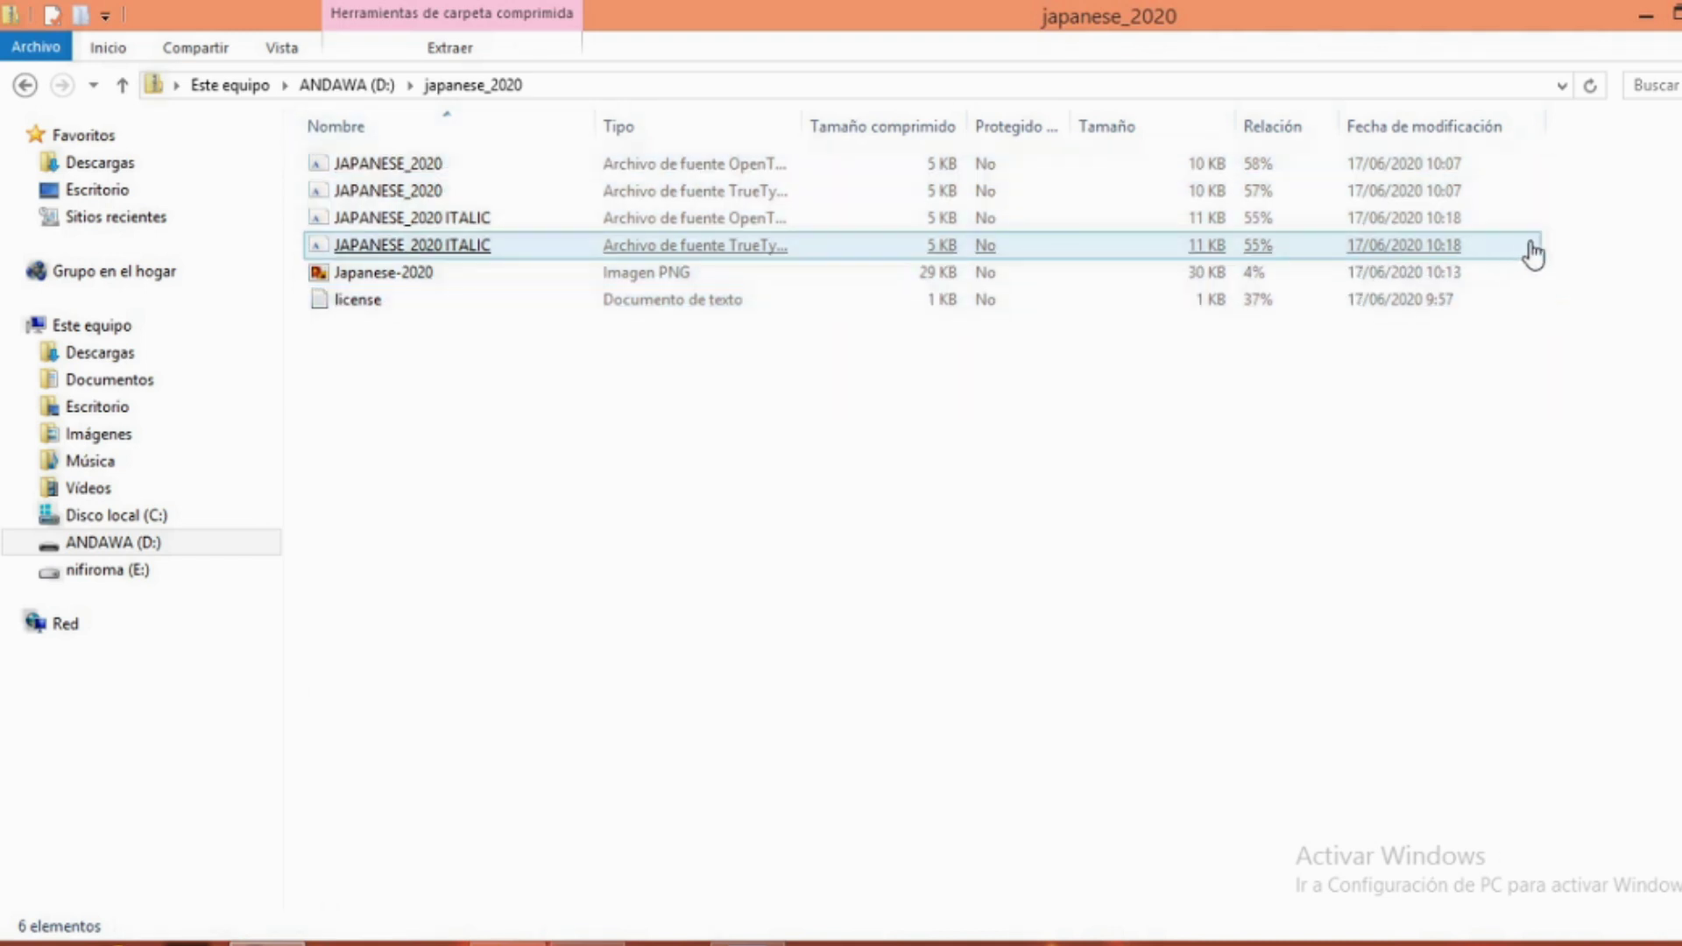
left_click_drag(1545, 234, 1447, 157)
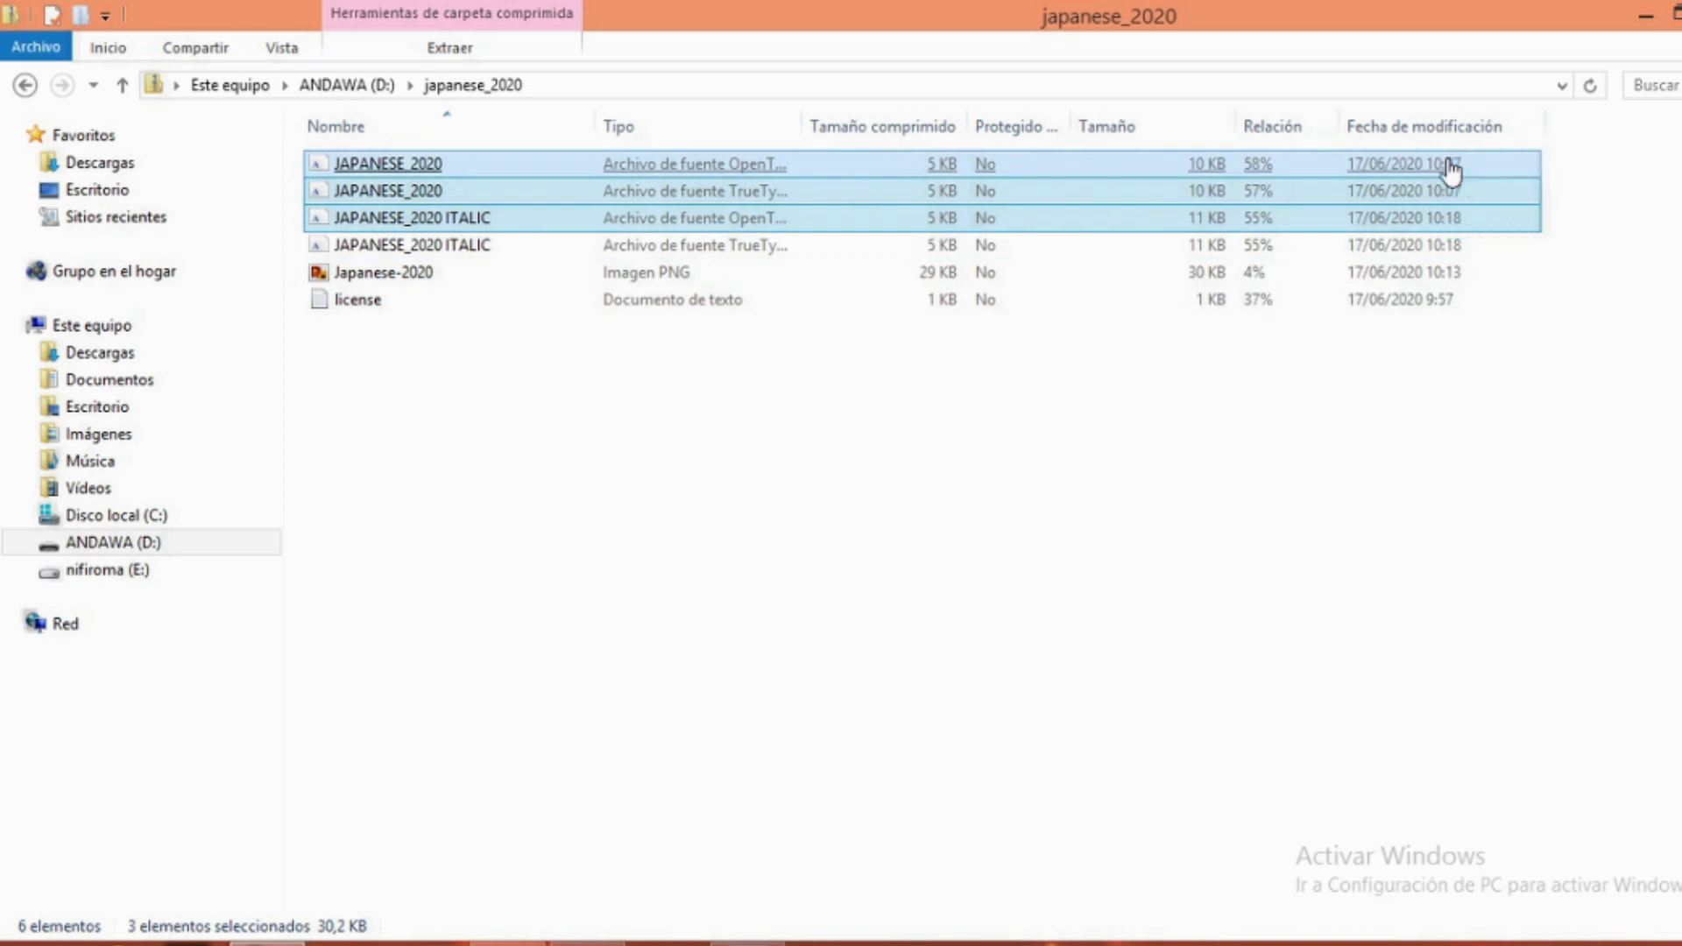
right_click(1523, 166)
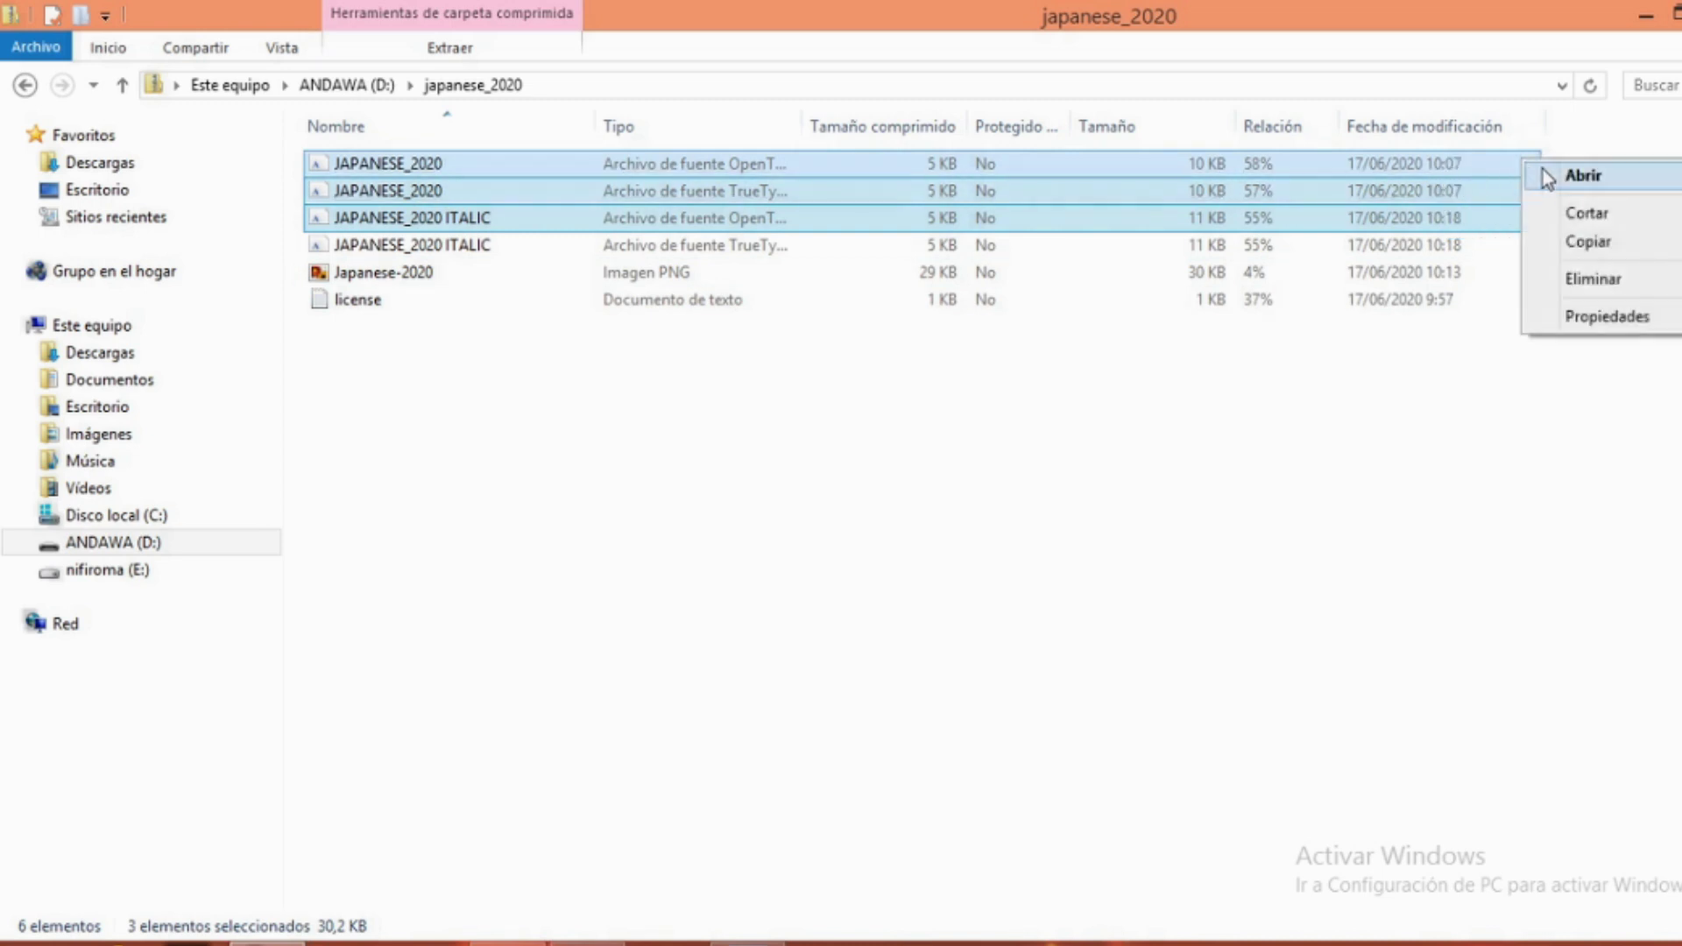
right_click(1451, 176)
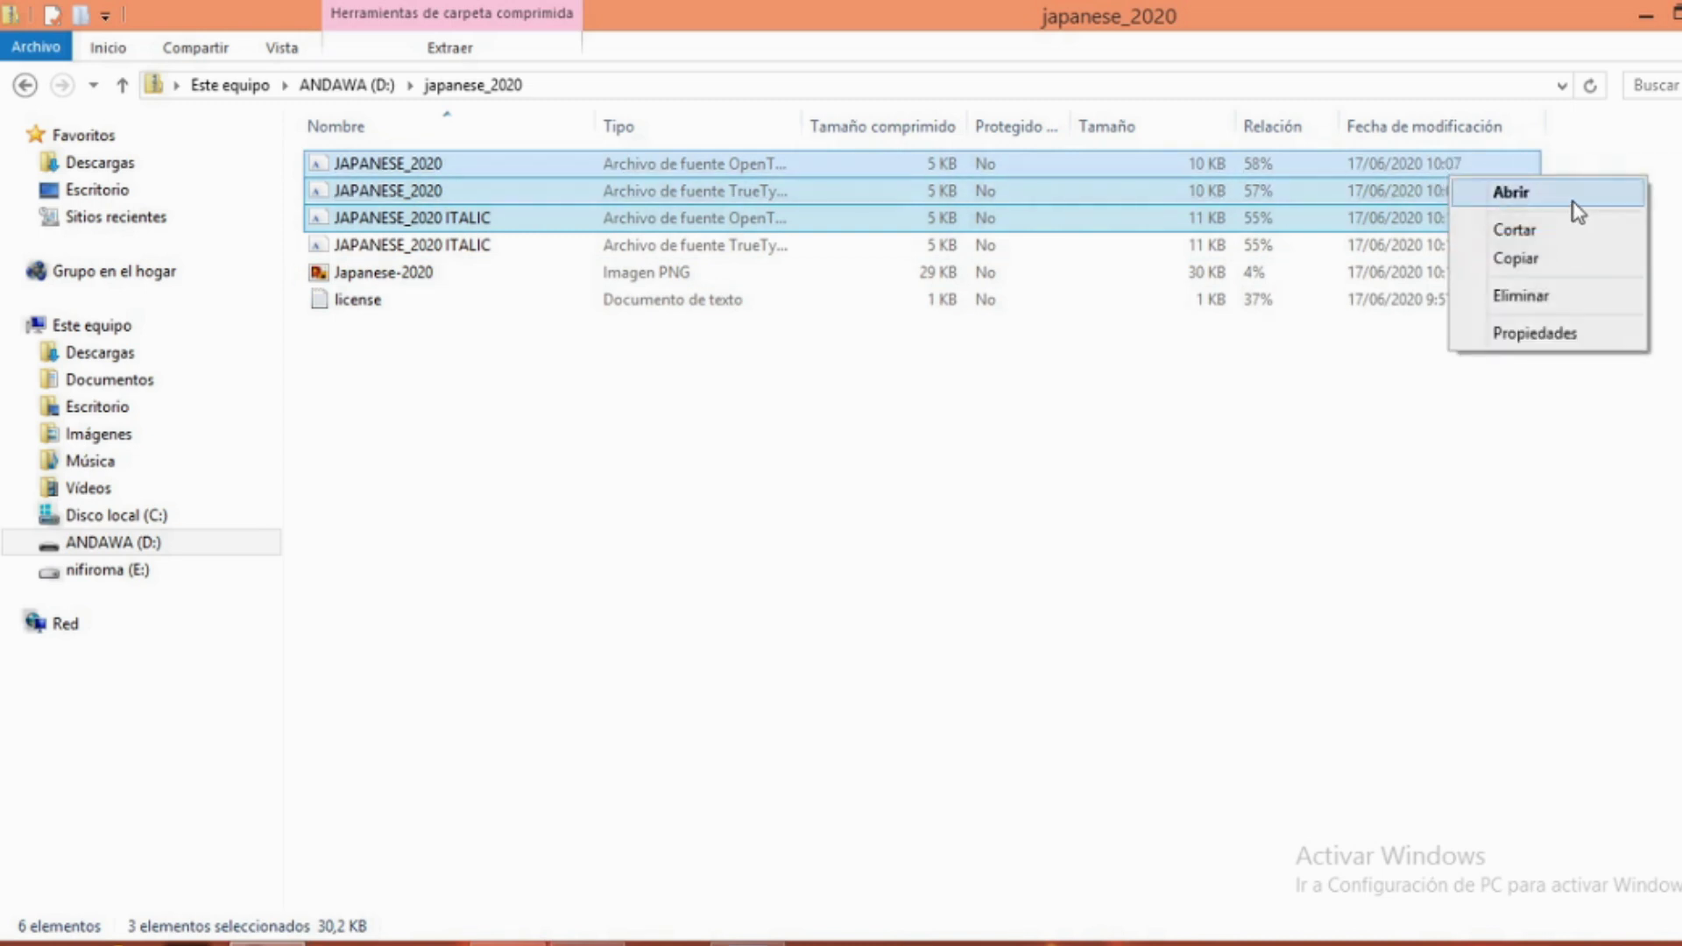
left_click(1655, 219)
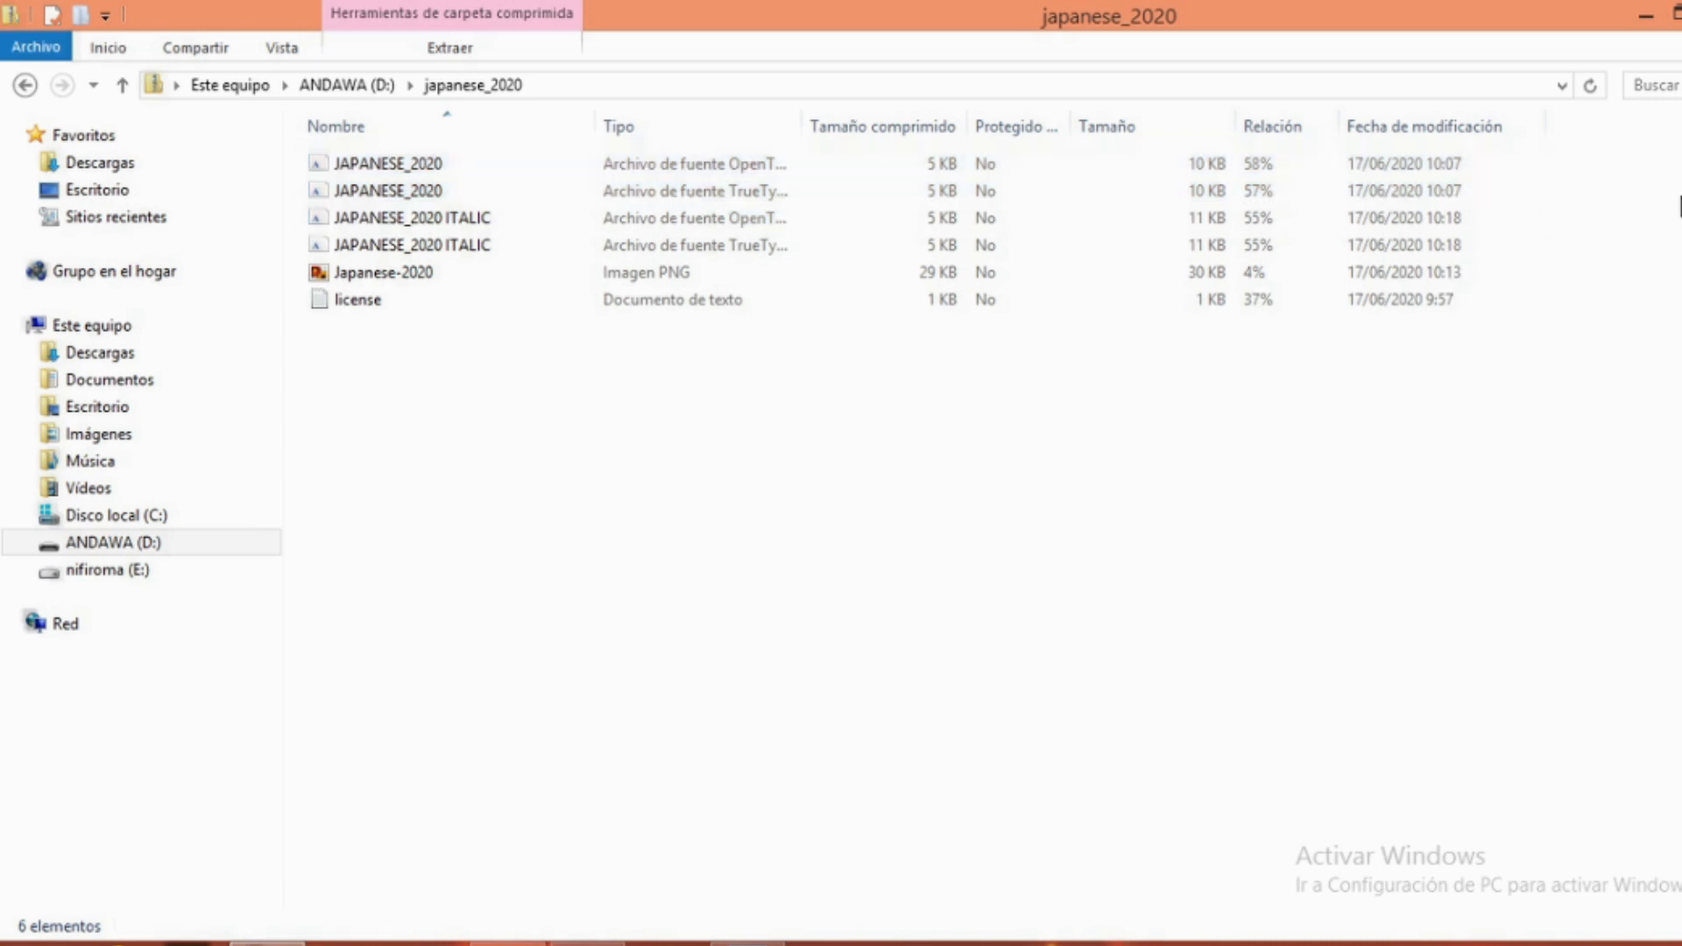
left_click(1529, 249)
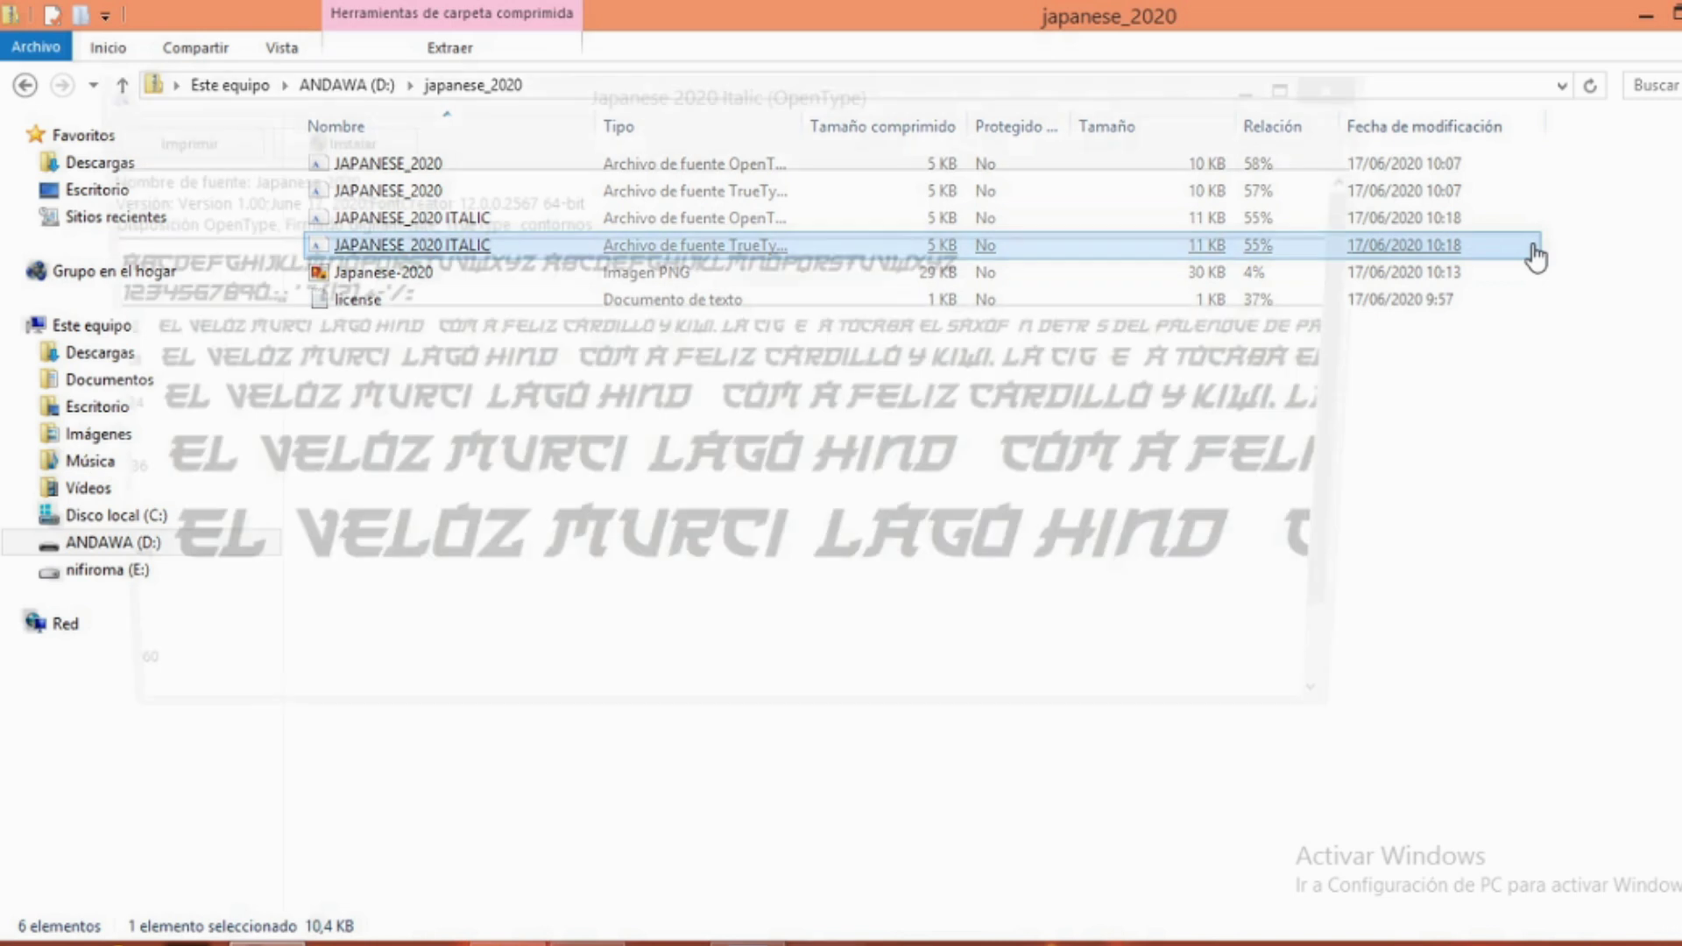
right_click(1533, 245)
left_click(1354, 85)
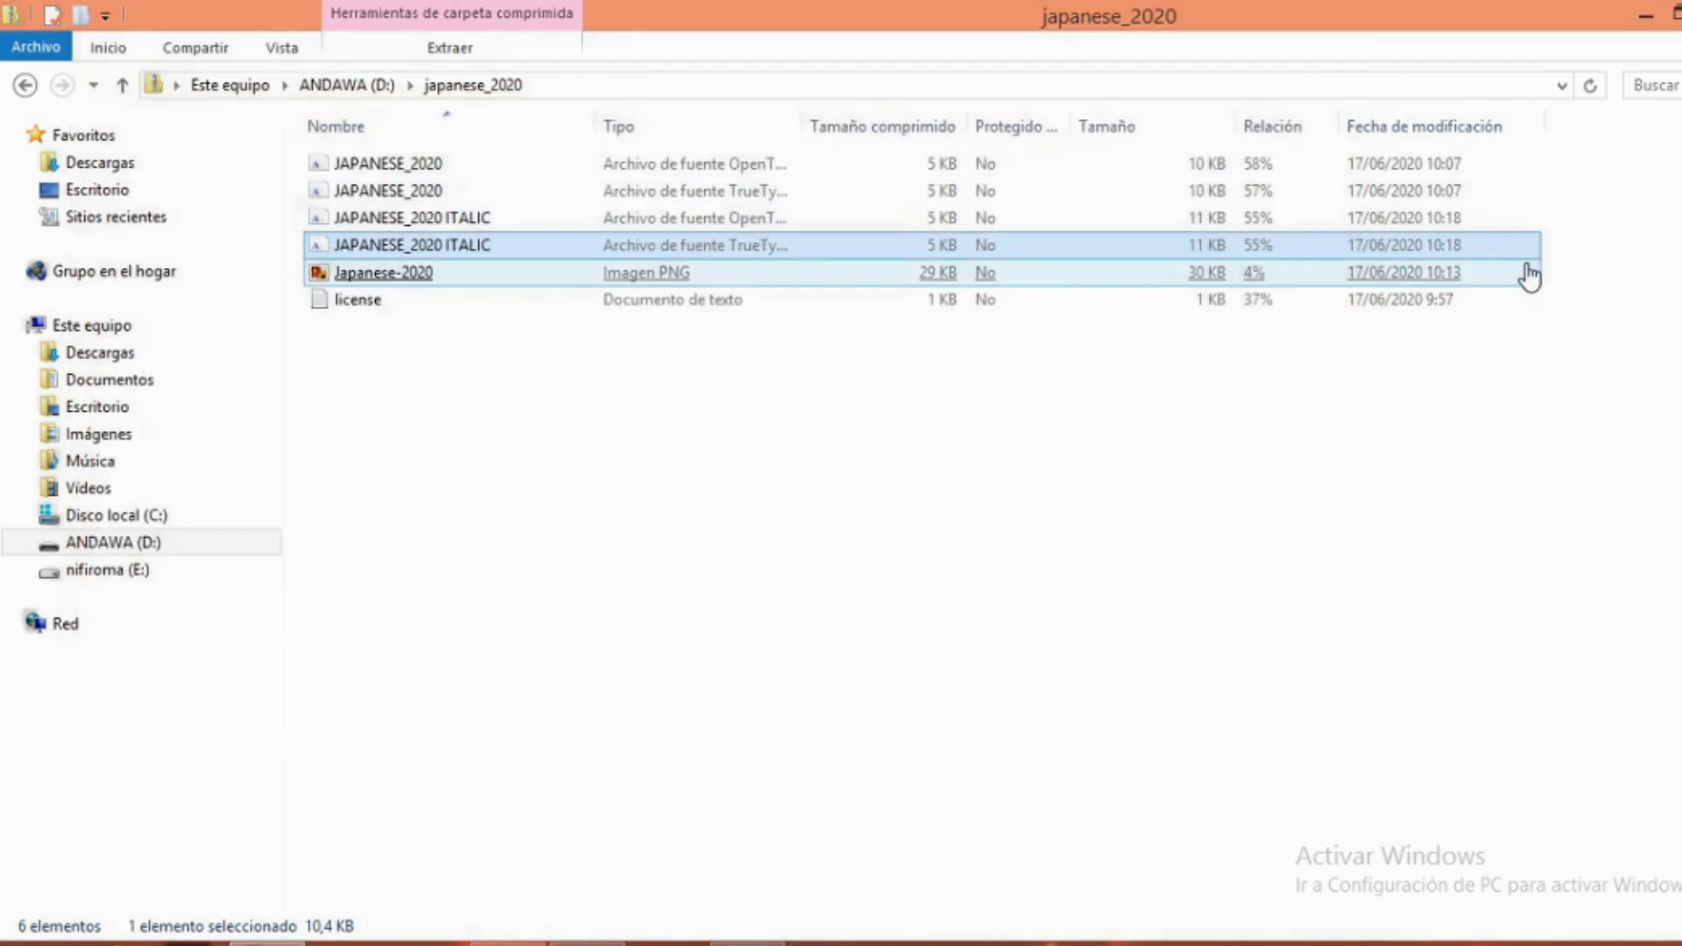
right_click(1528, 241)
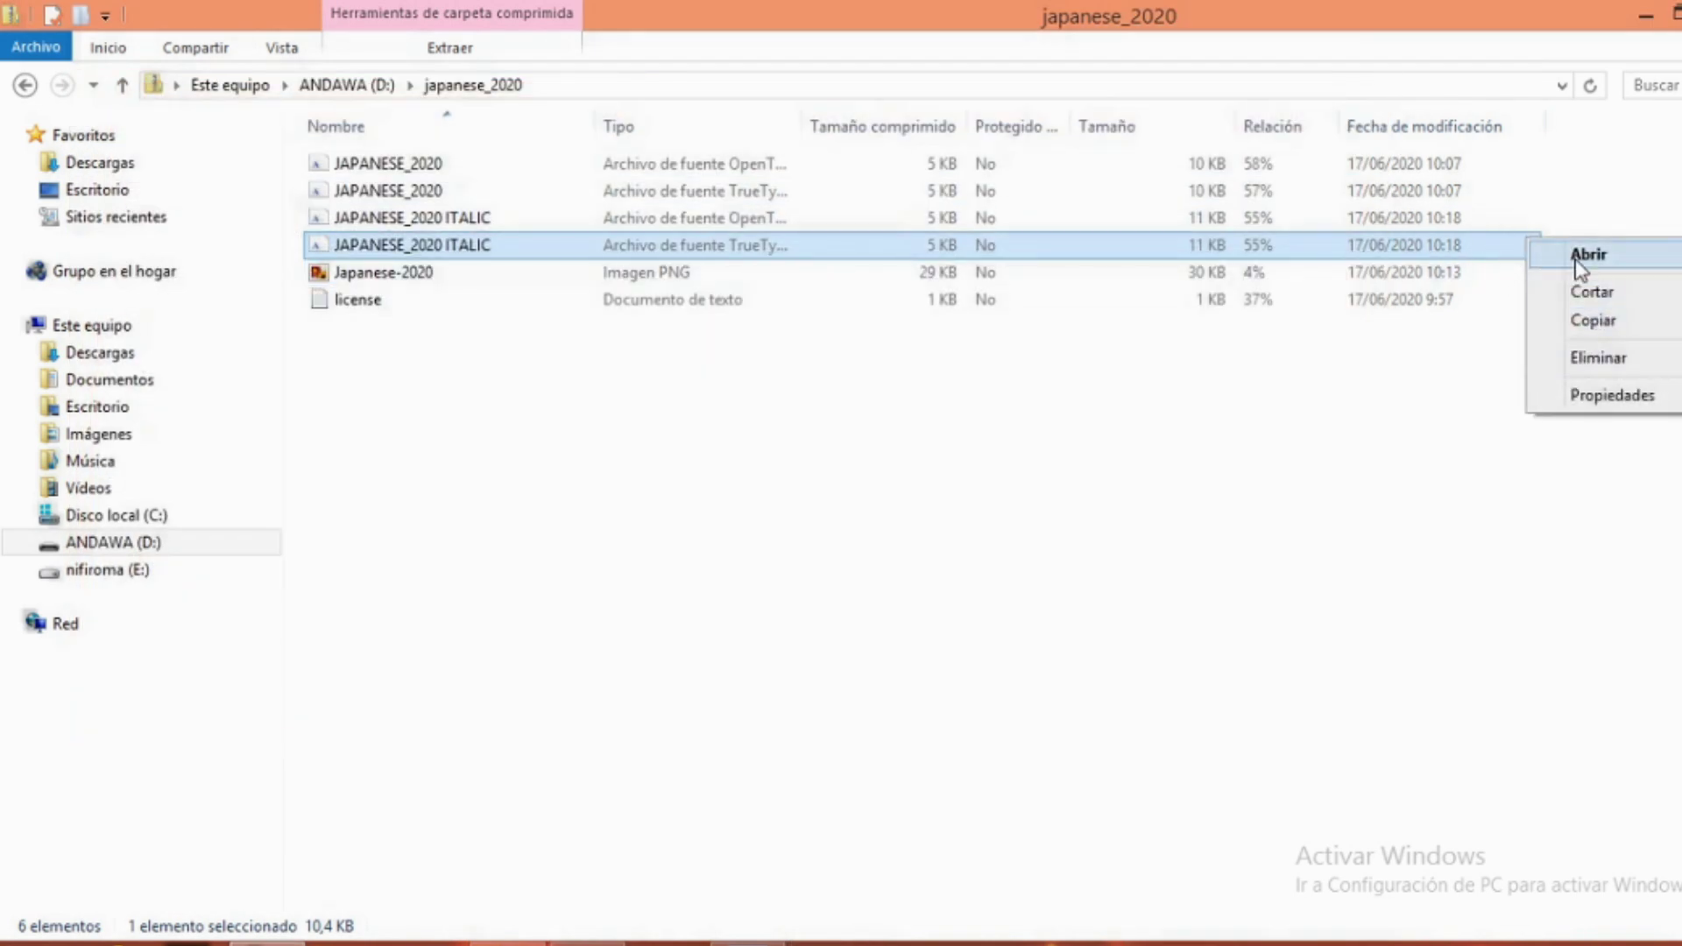
left_click(1580, 256)
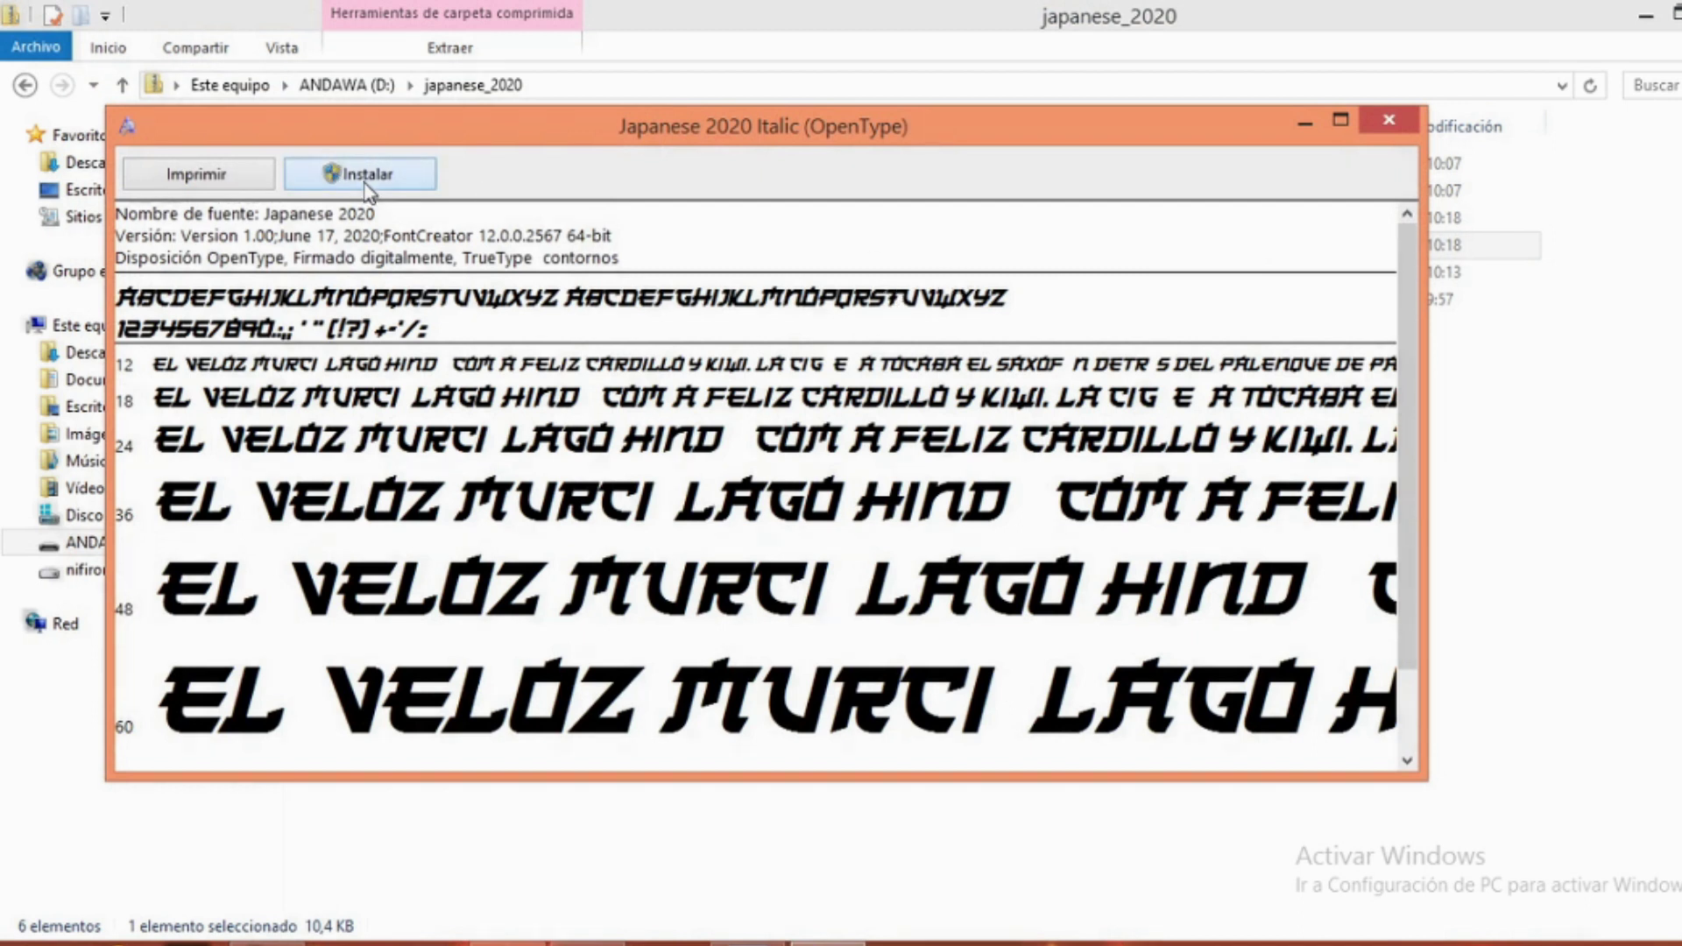
Install Japanese 2020 Italic from the font preview, close it, and return to Photoshop.
left_click(418, 184)
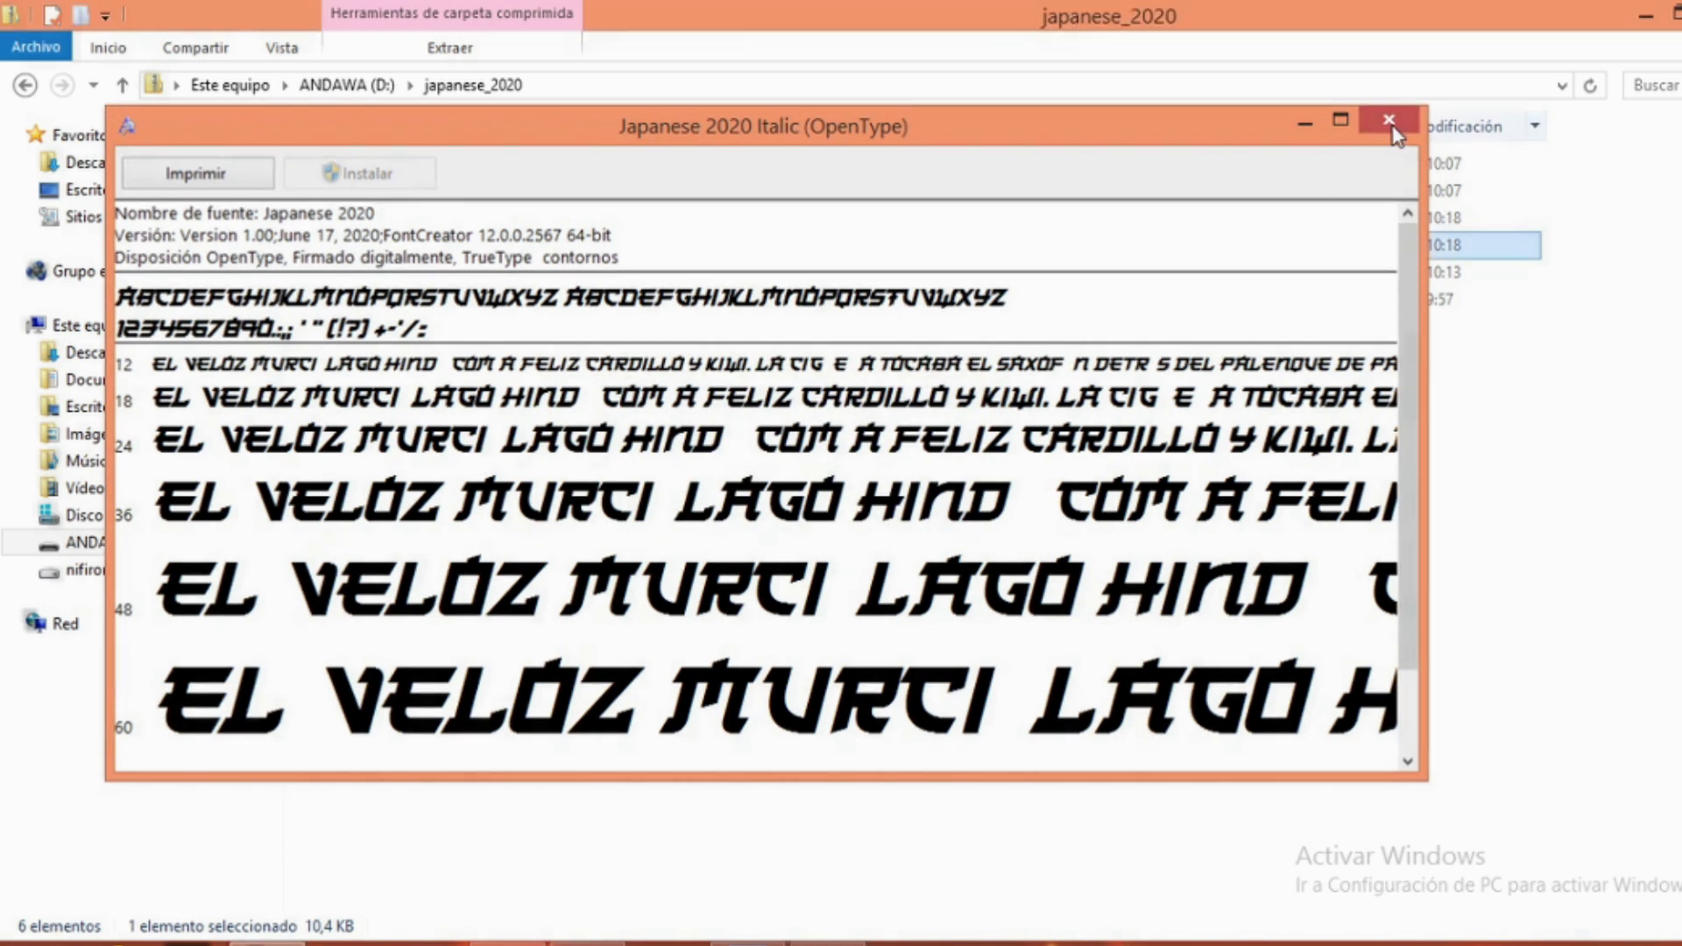
left_click(1388, 120)
key("alt+Tab")
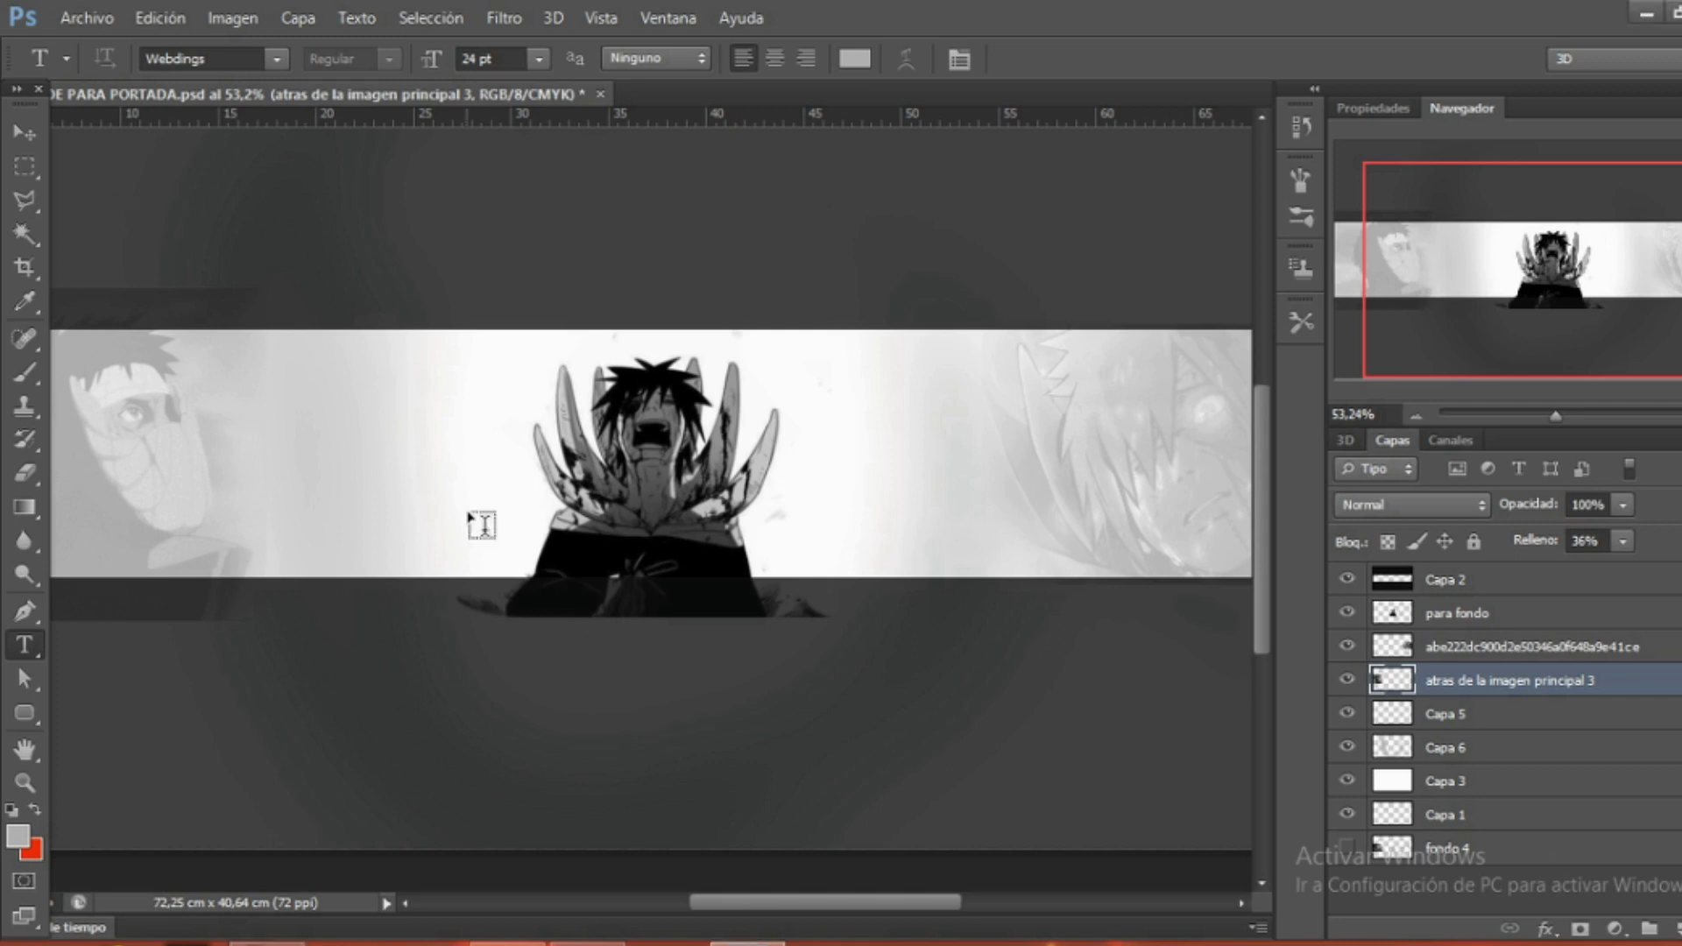
Add a text layer left of the figure set in the Japanese 2020 font.
left_click(218, 456)
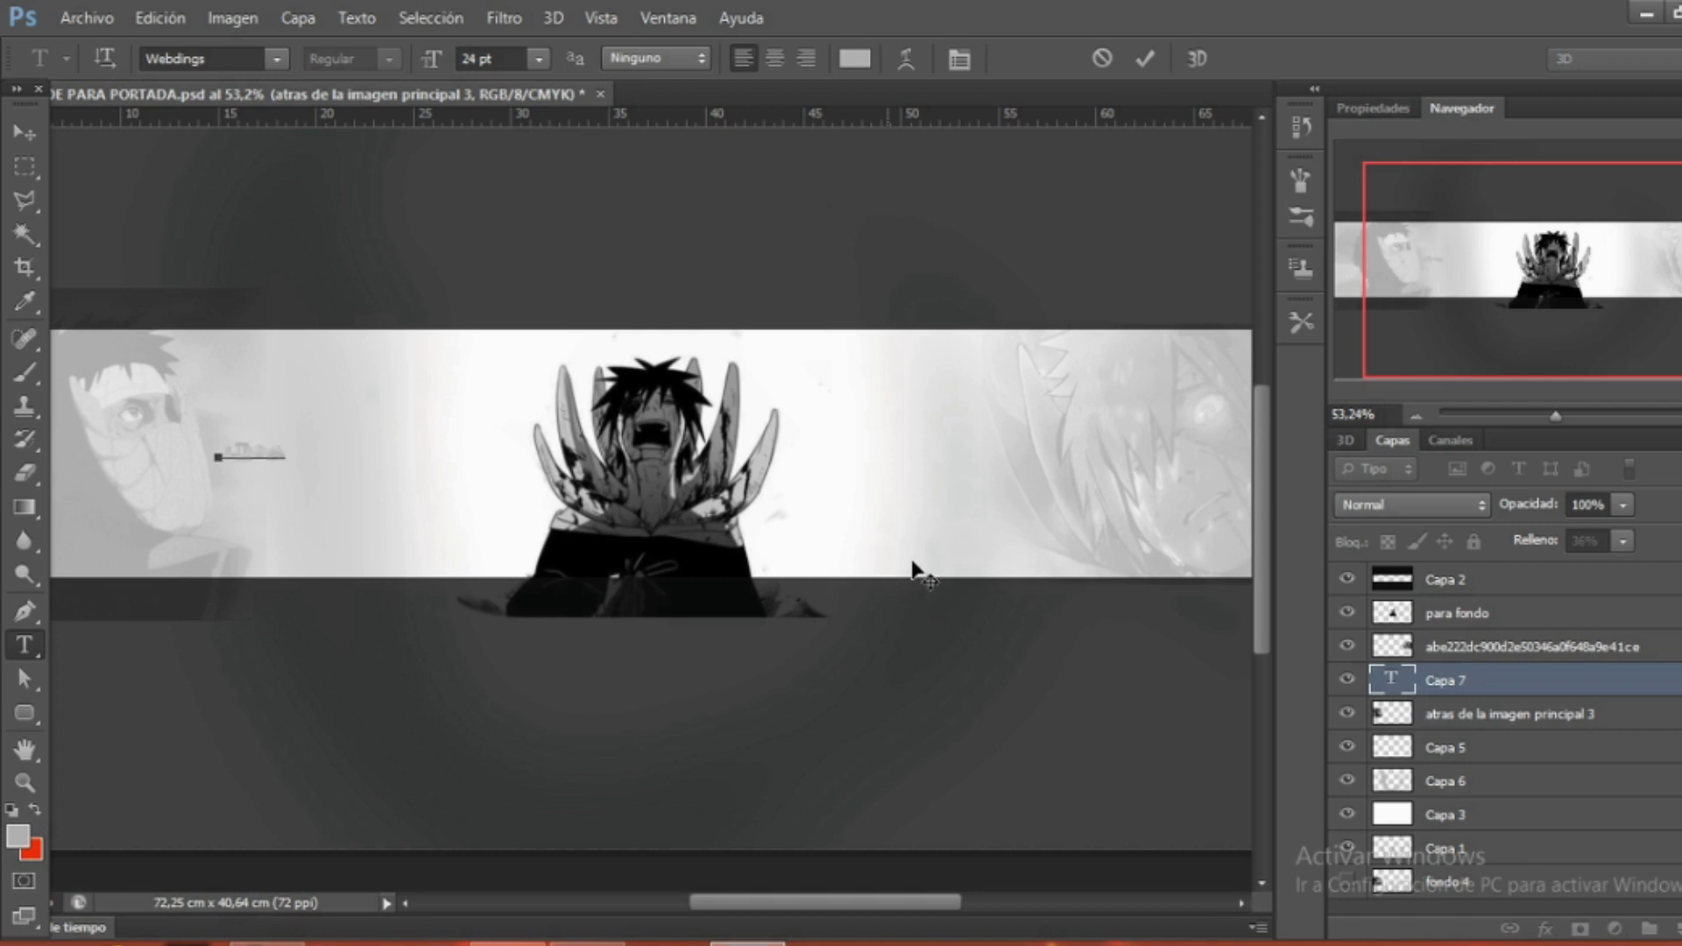
key("ctrl+a")
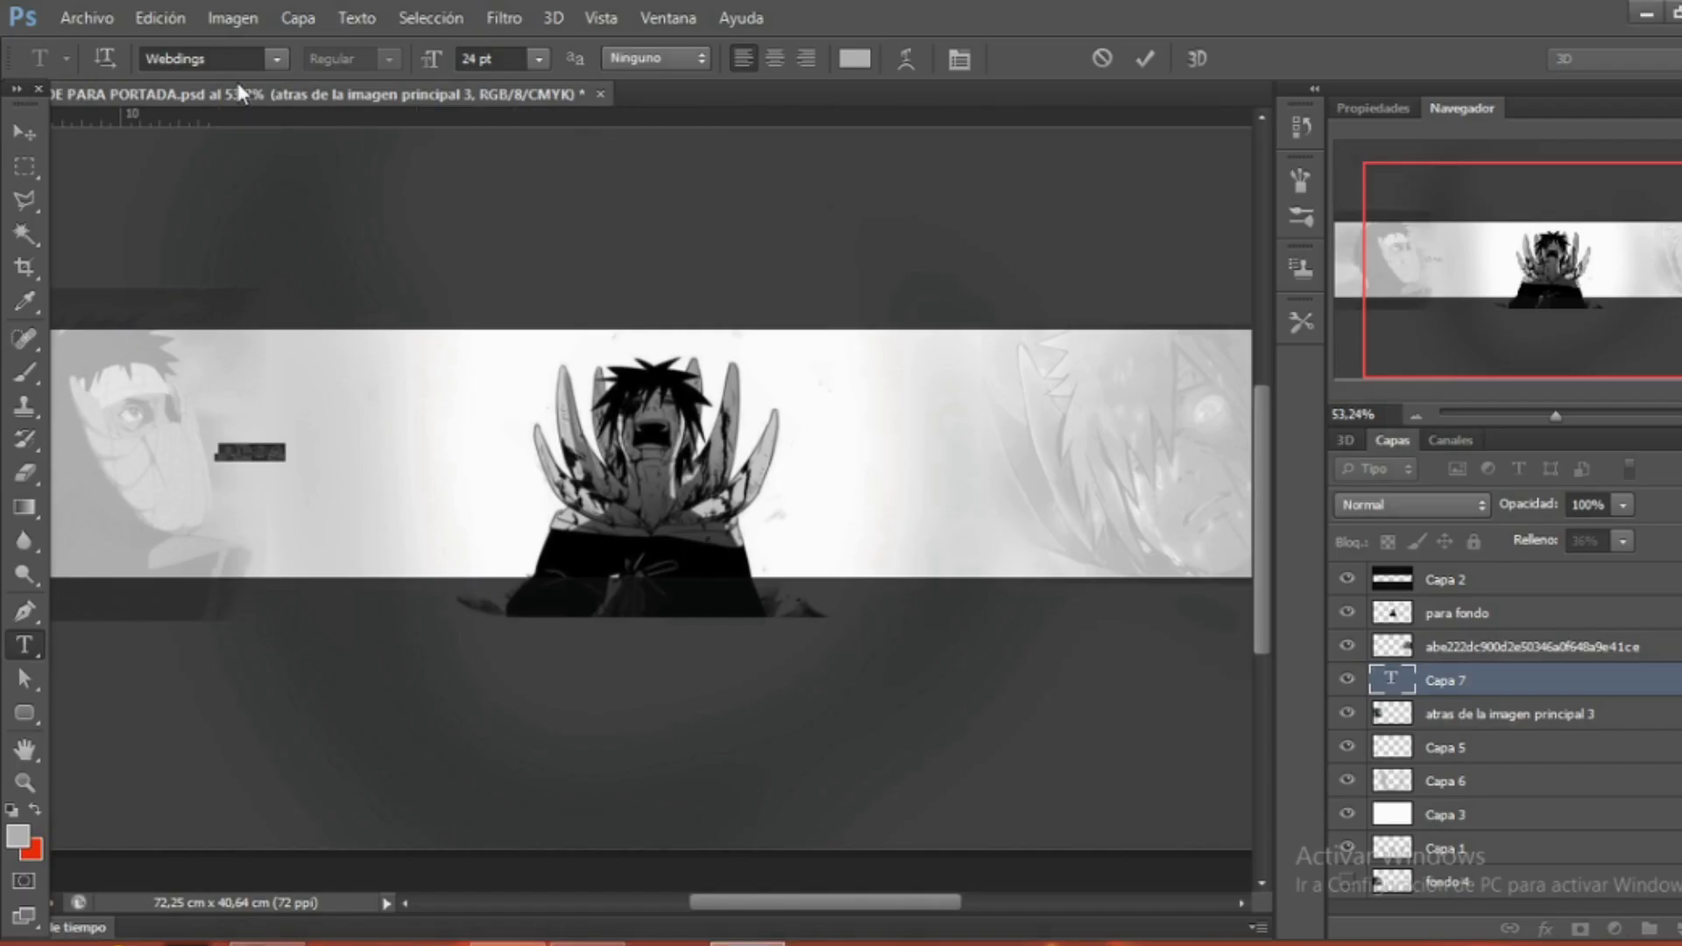
left_click(221, 55)
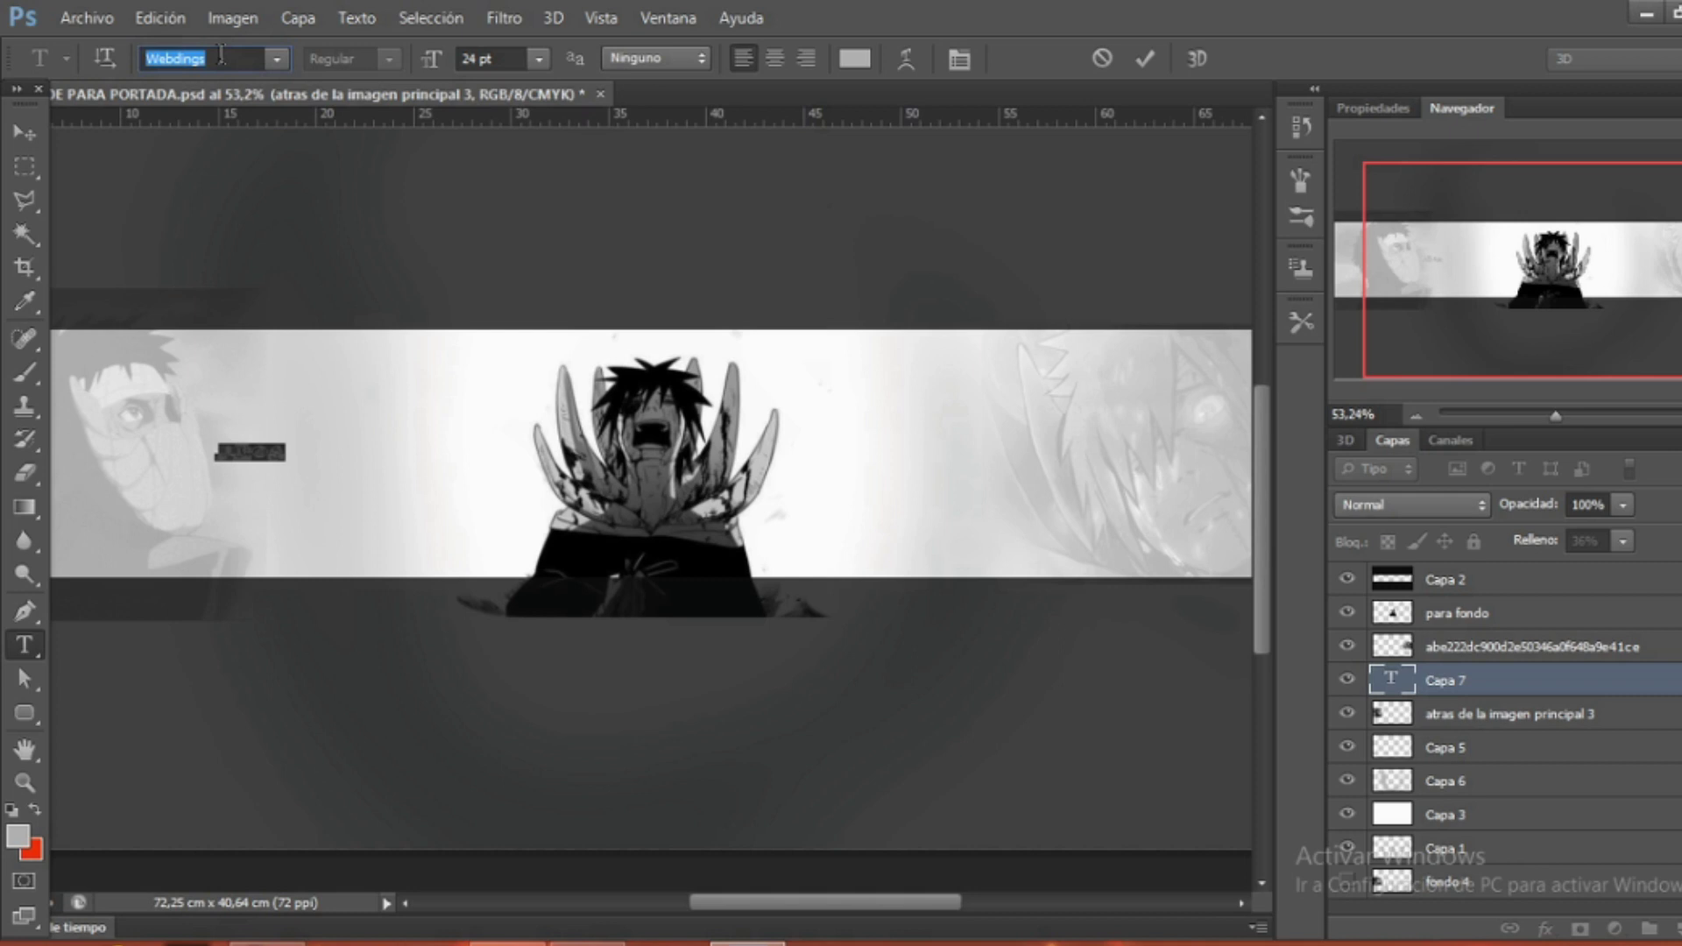
type("Japanese 2020")
key("Return")
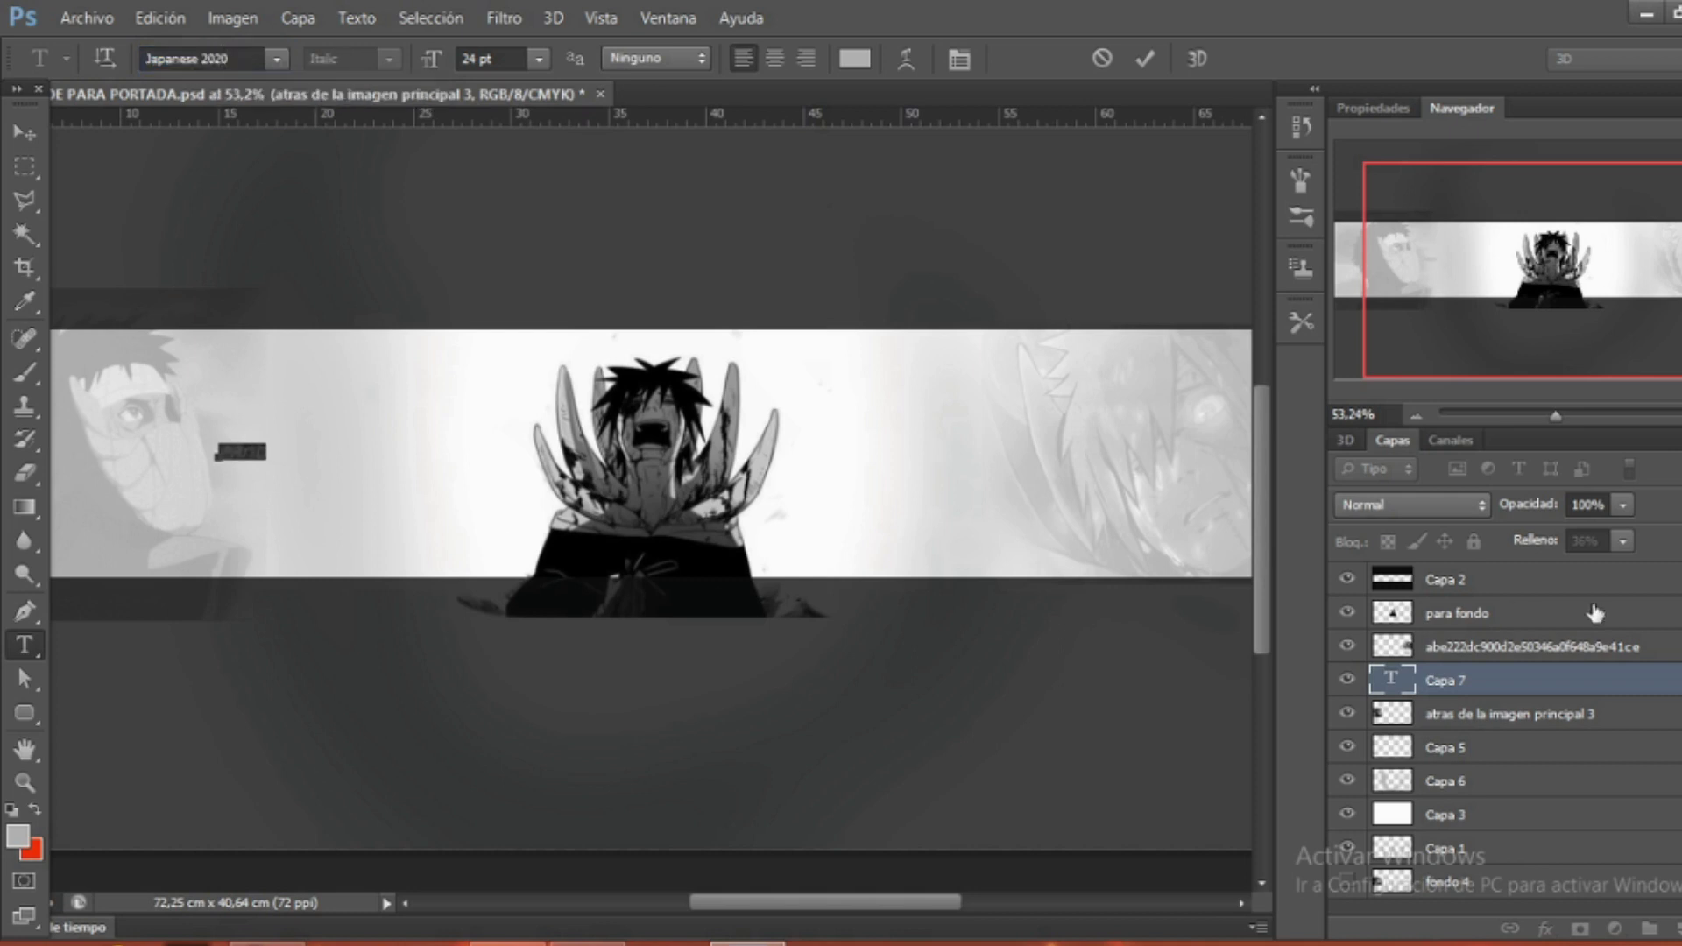
left_click(1543, 691)
Scale the text up to about 500% with Free Transform.
key("ctrl+t")
mouse_move(269, 469)
left_mouse_down()
mouse_move(456, 524)
mouse_move(411, 471)
left_mouse_up()
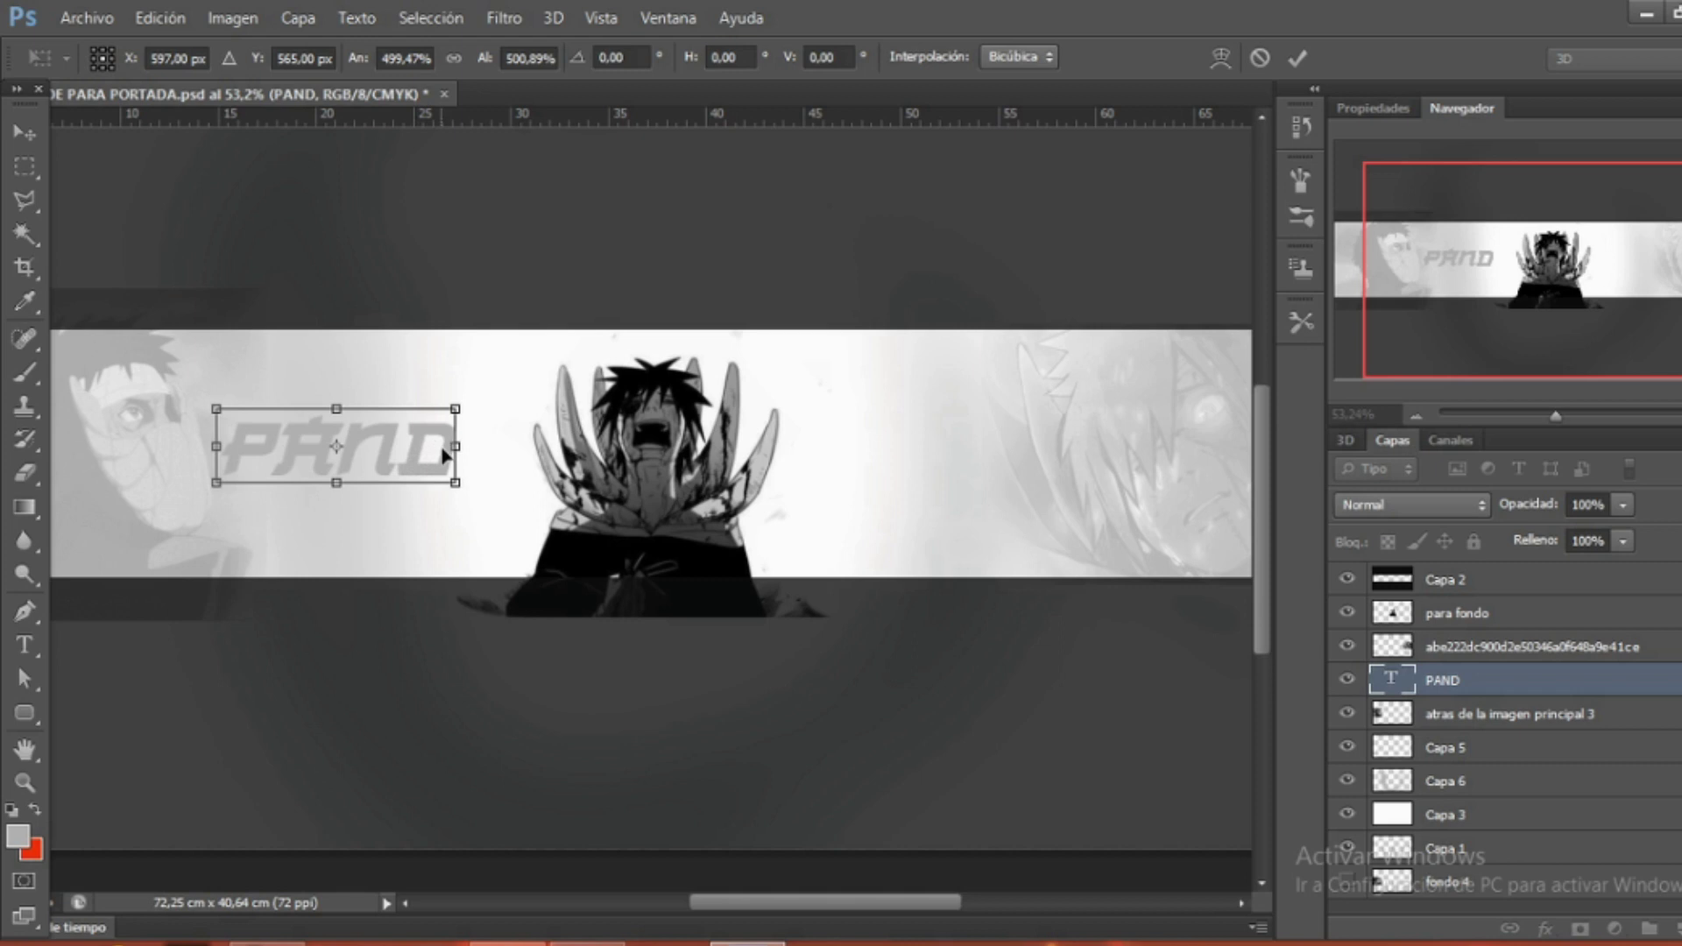
key("Return")
Retype the title as PAND and select the whole title for recolouring.
left_click_drag(438, 438, 299, 448)
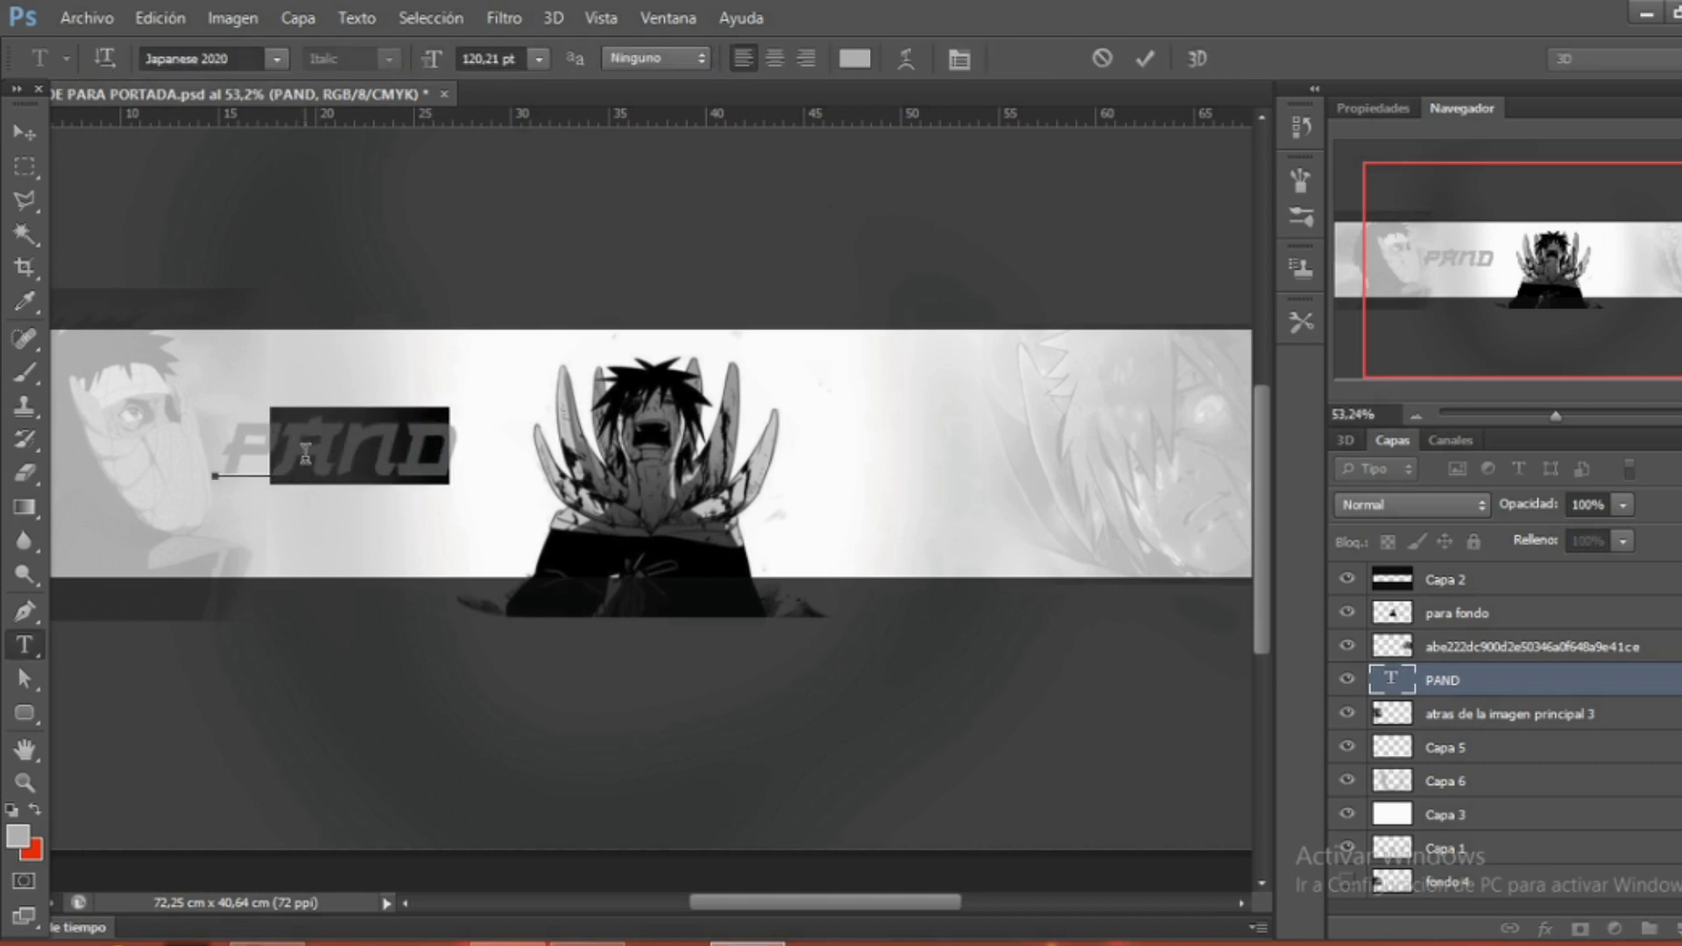
type("R")
key("BackSpace")
type("AN")
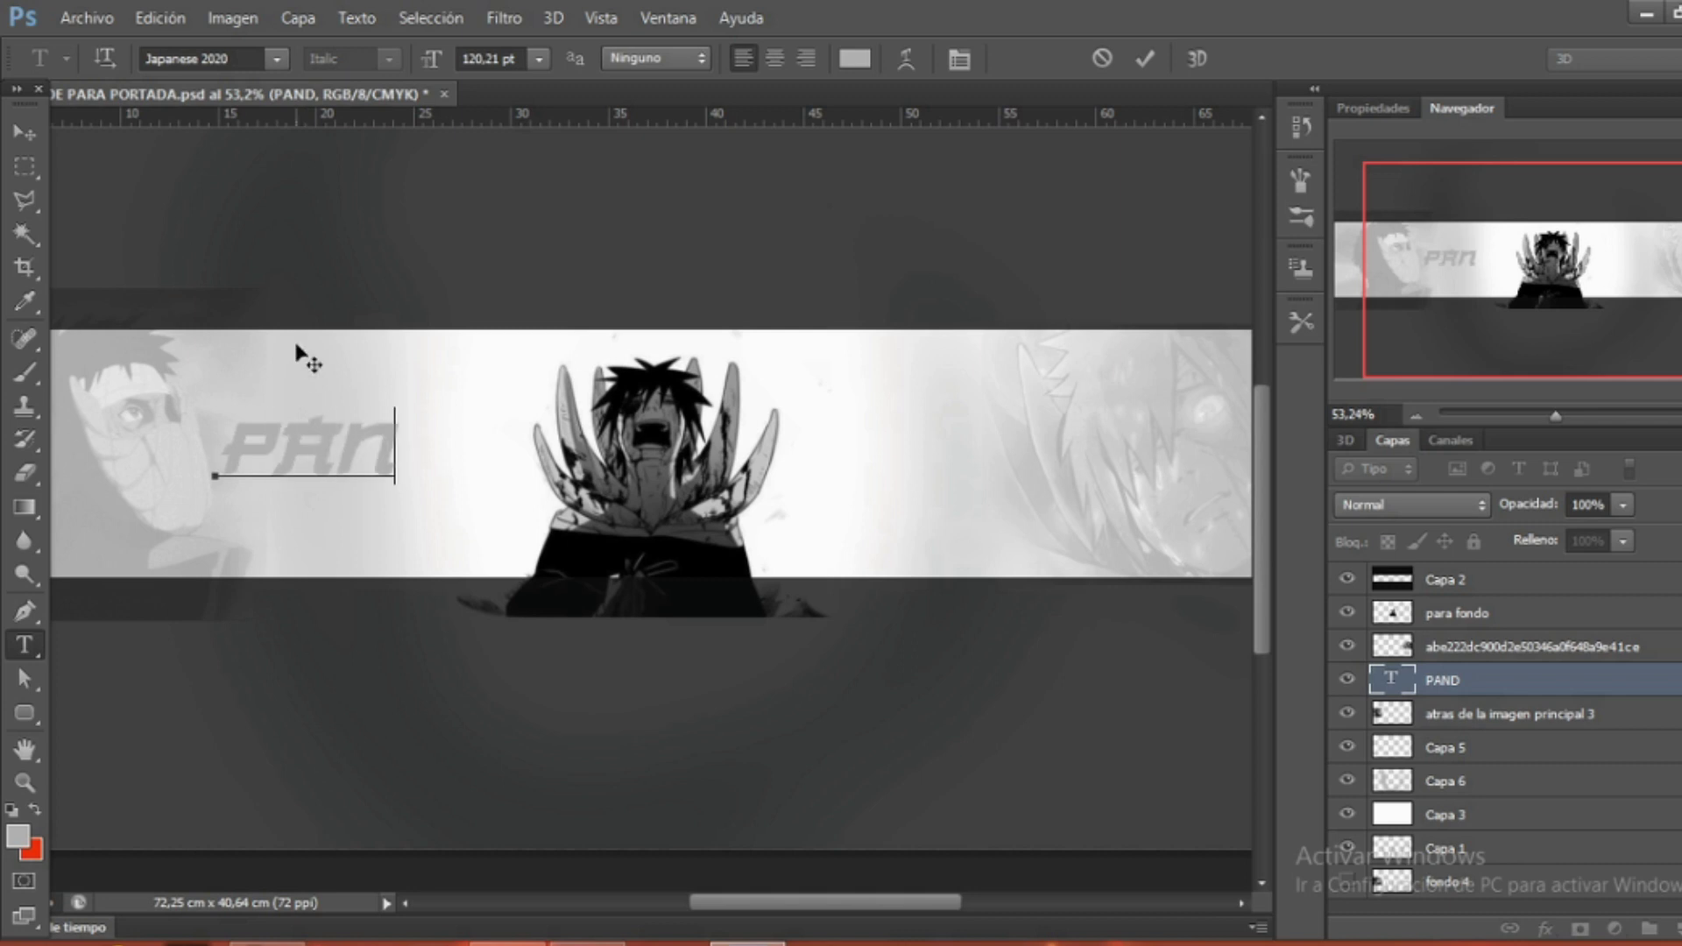
type("D")
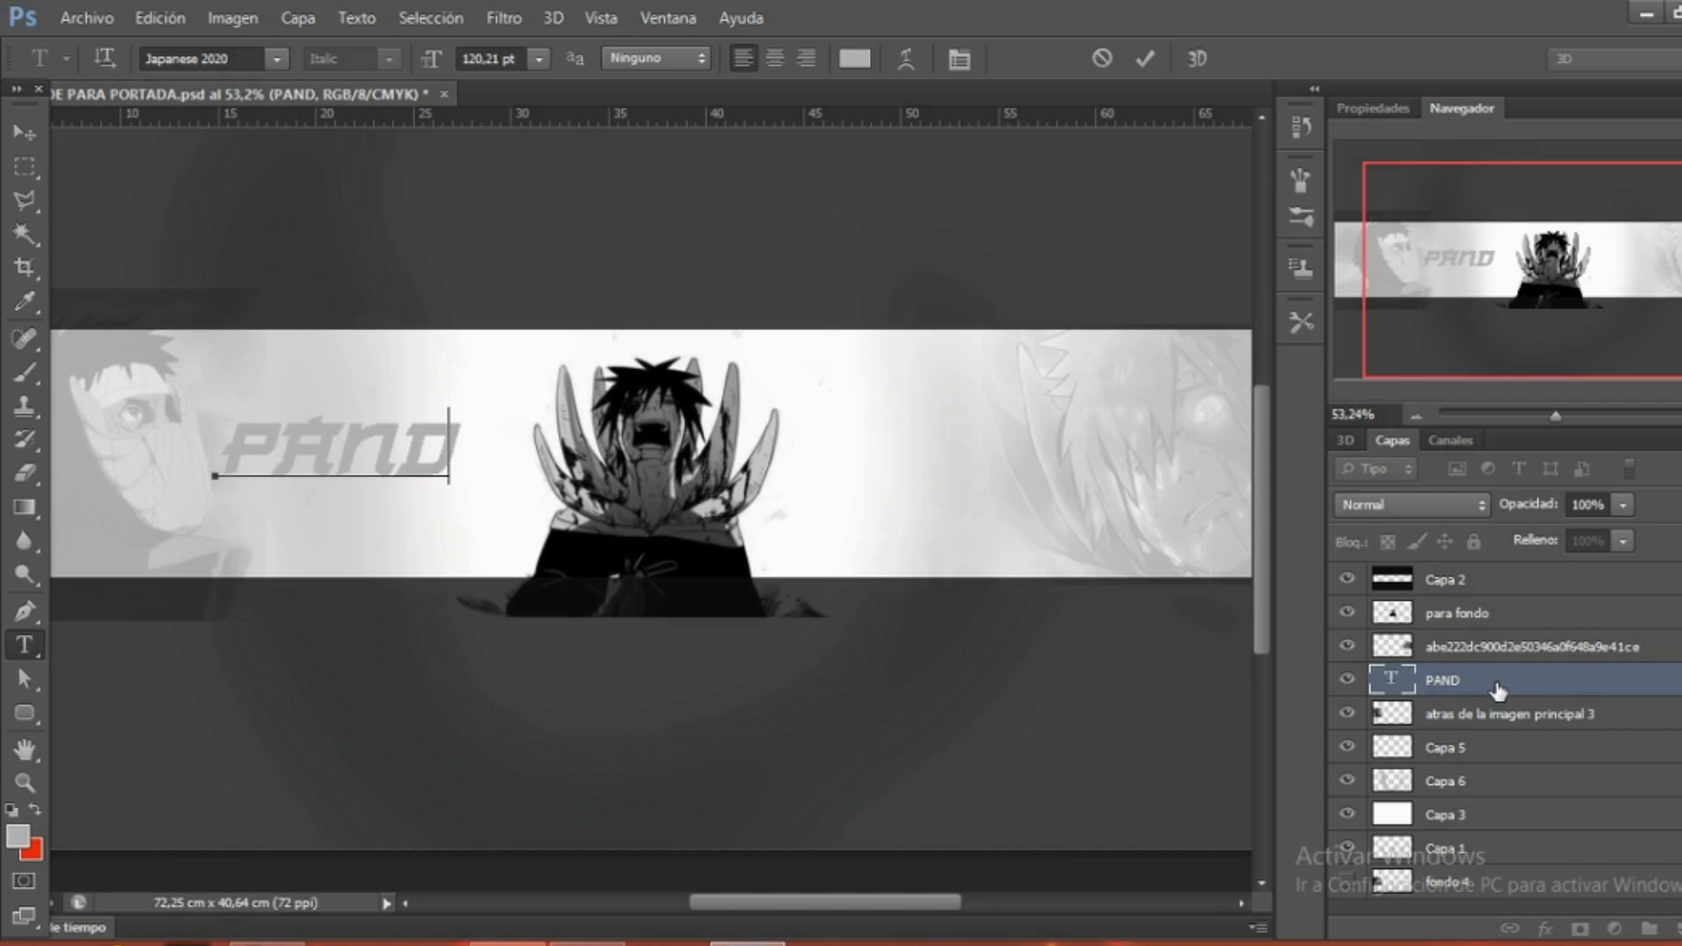
left_click(1497, 691)
left_click_drag(451, 447, 68, 435)
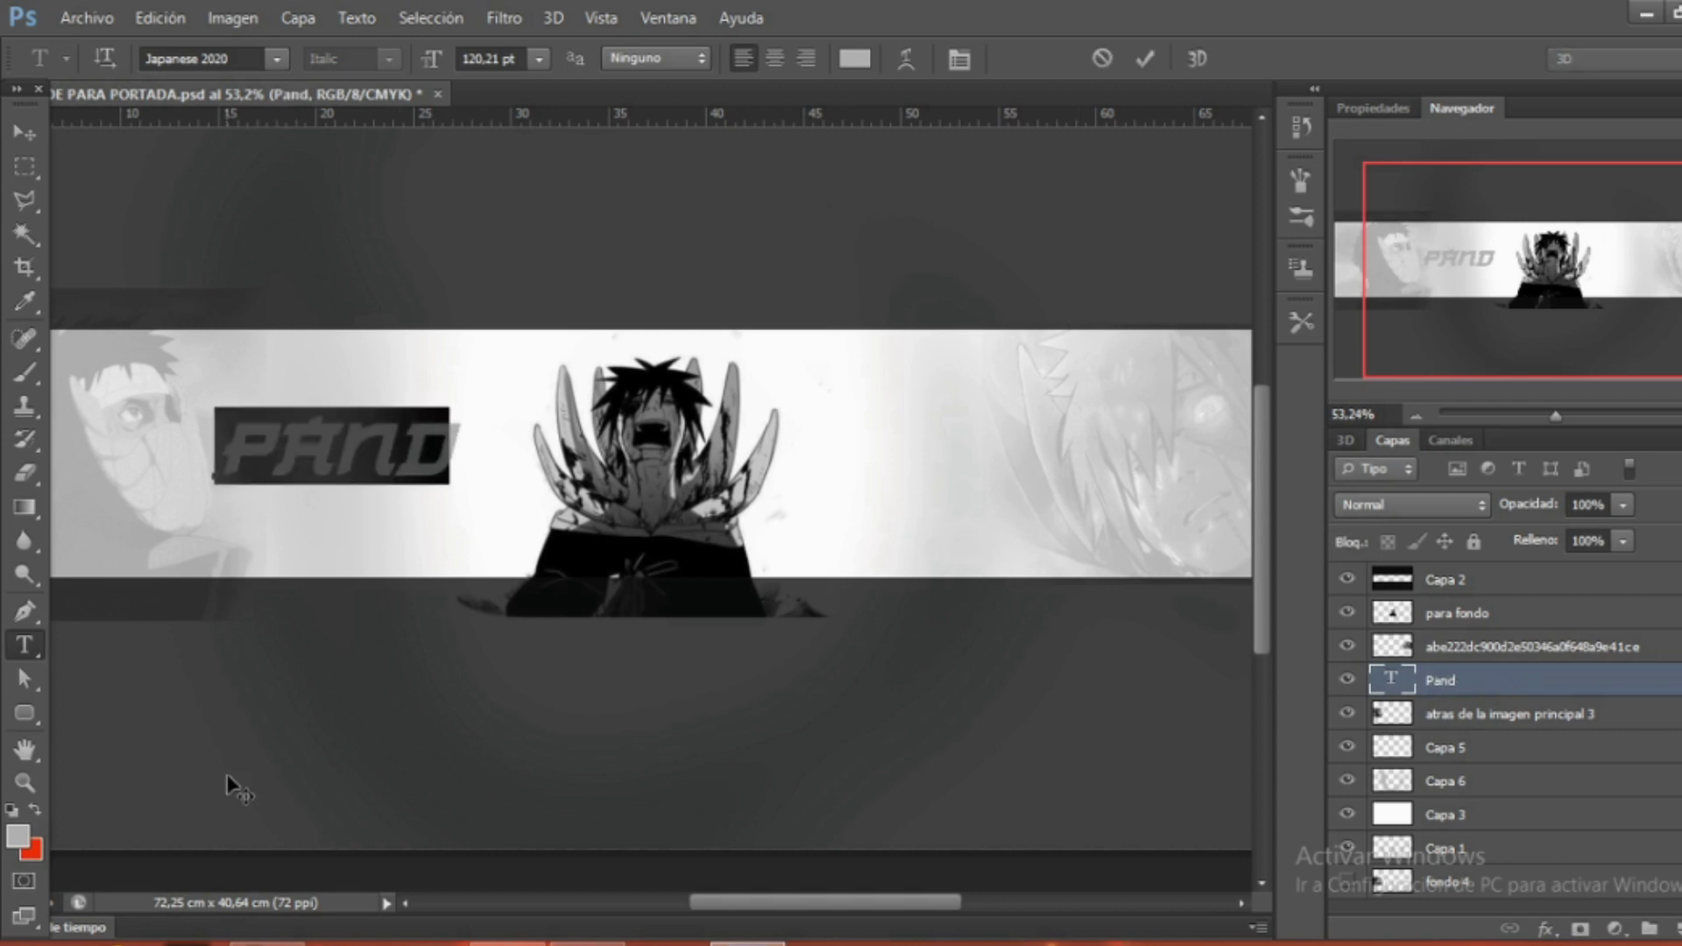
left_click(21, 837)
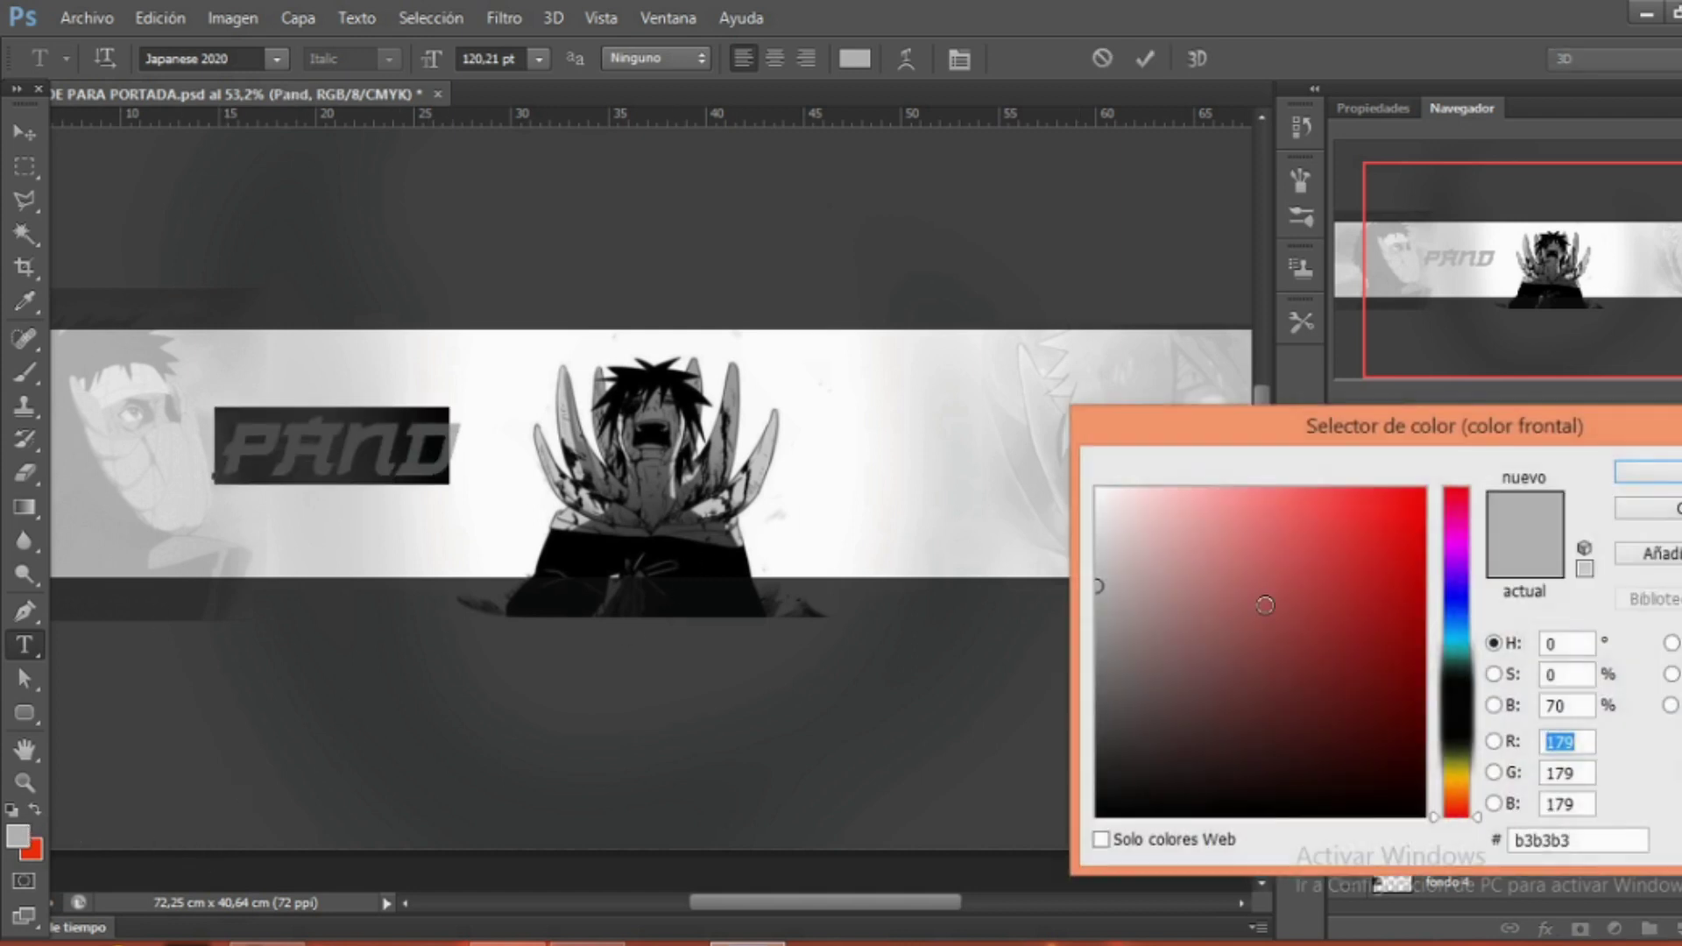
Make the PAND title pure black.
left_click_drag(1162, 679, 1096, 817)
left_click(1647, 473)
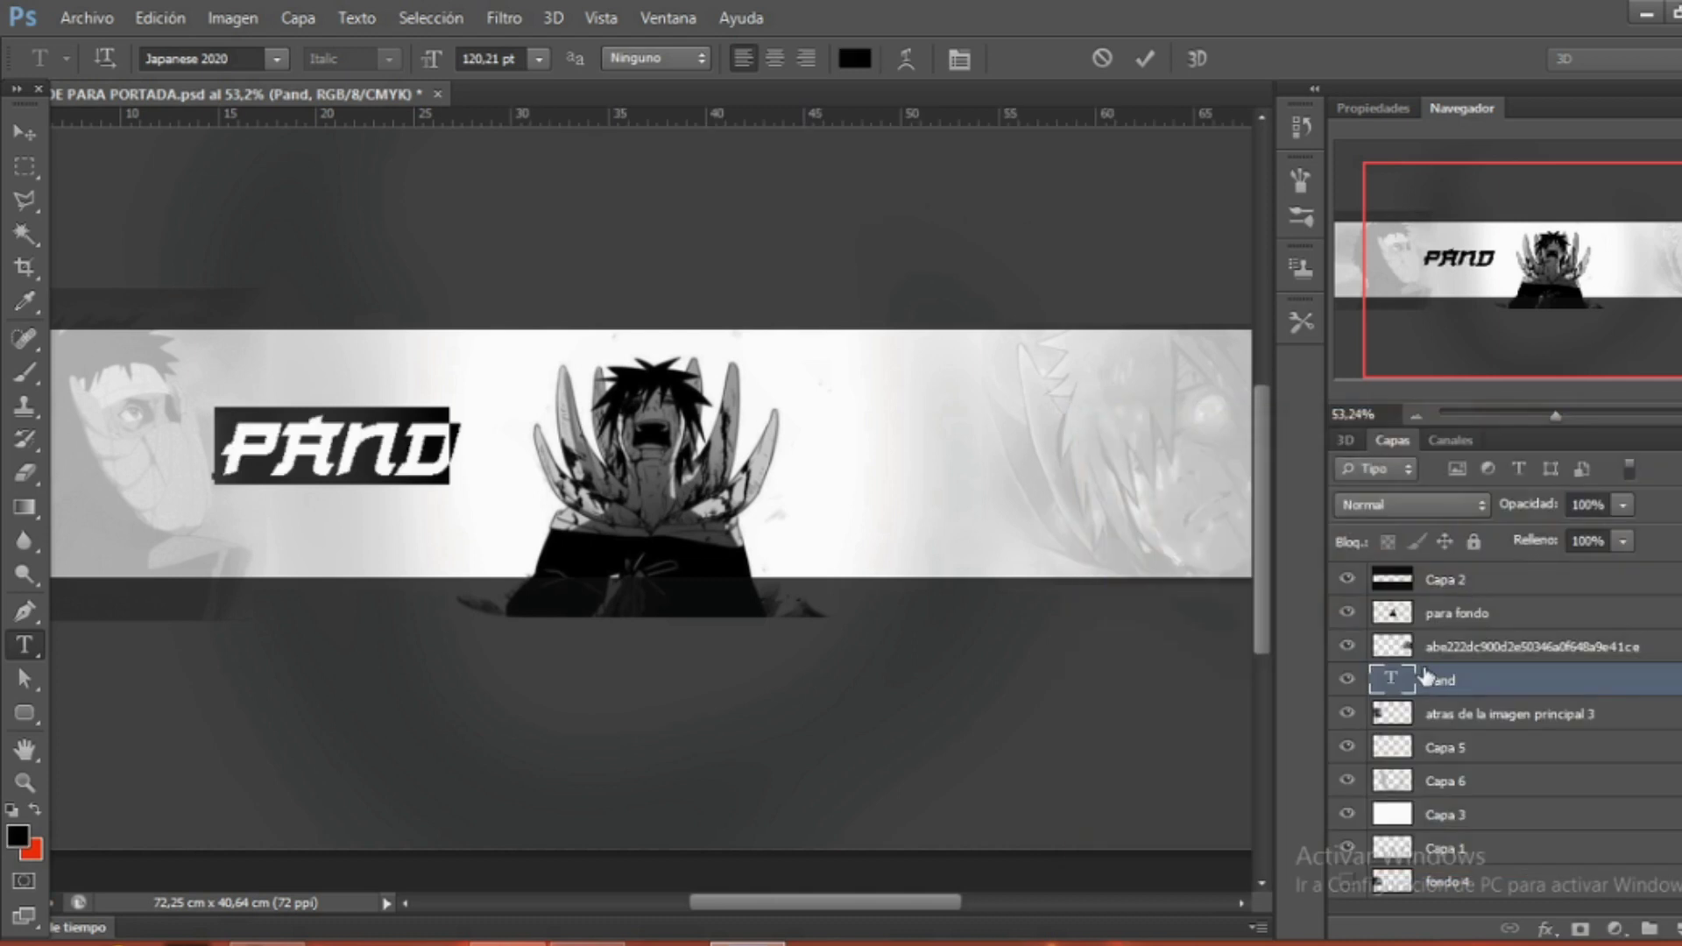
left_click(1489, 677)
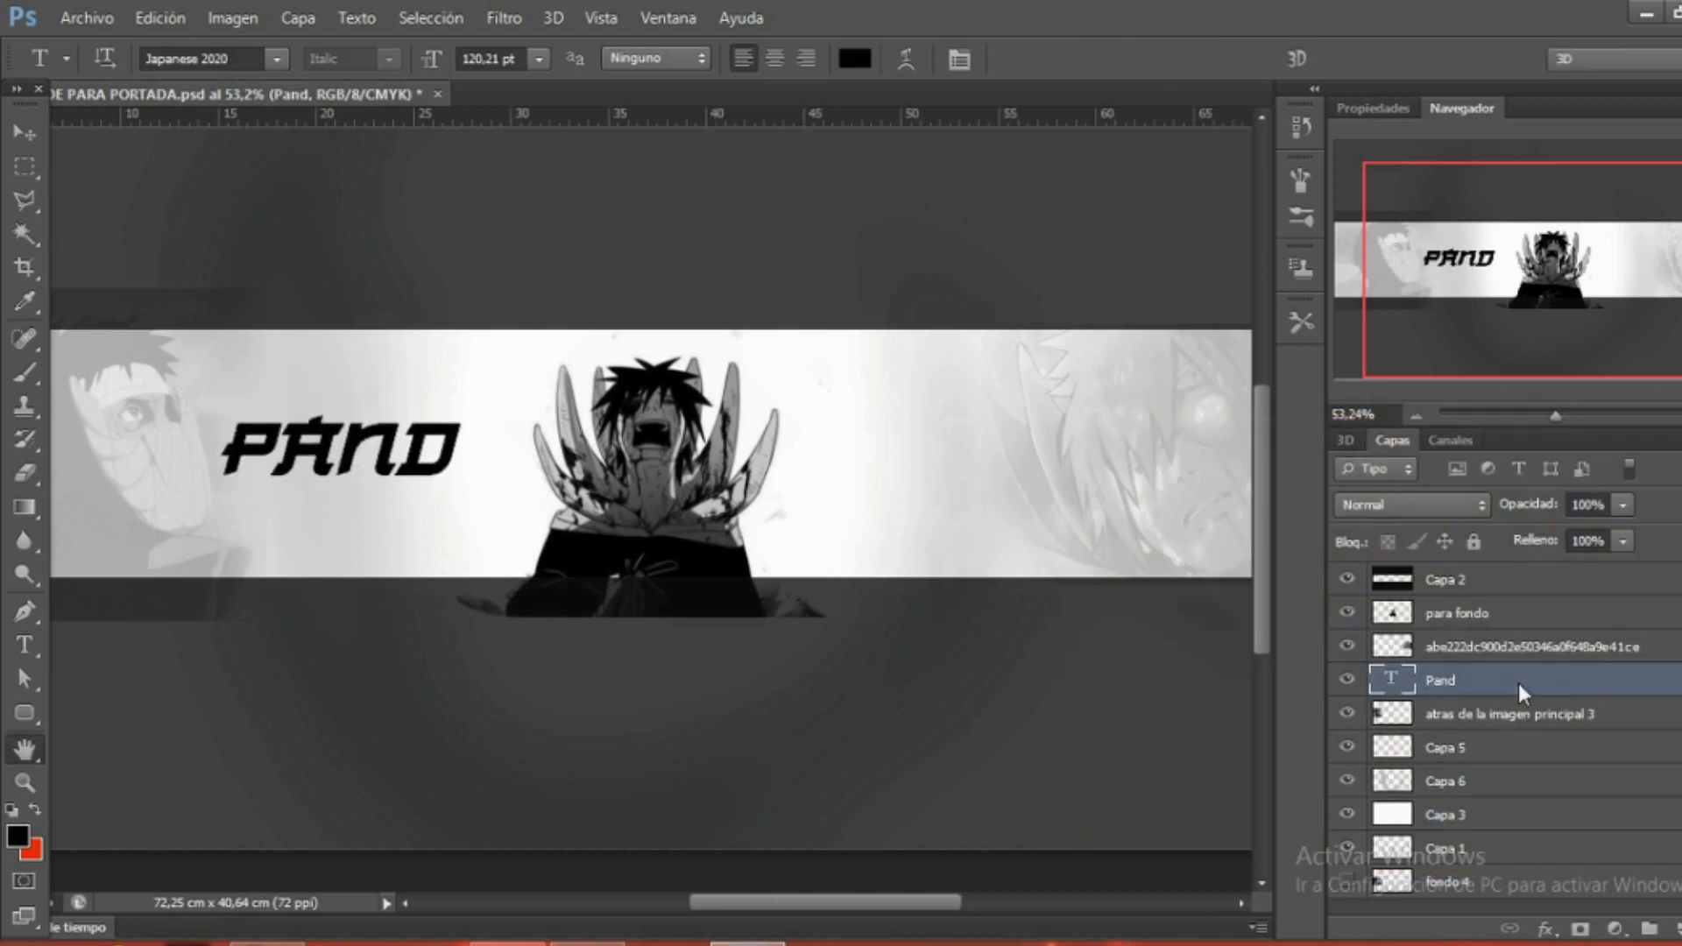
Give the Pand layer a Sombra paralela drop shadow with Distancia 0.
double_click(1517, 682)
left_click(872, 546)
left_click(970, 543)
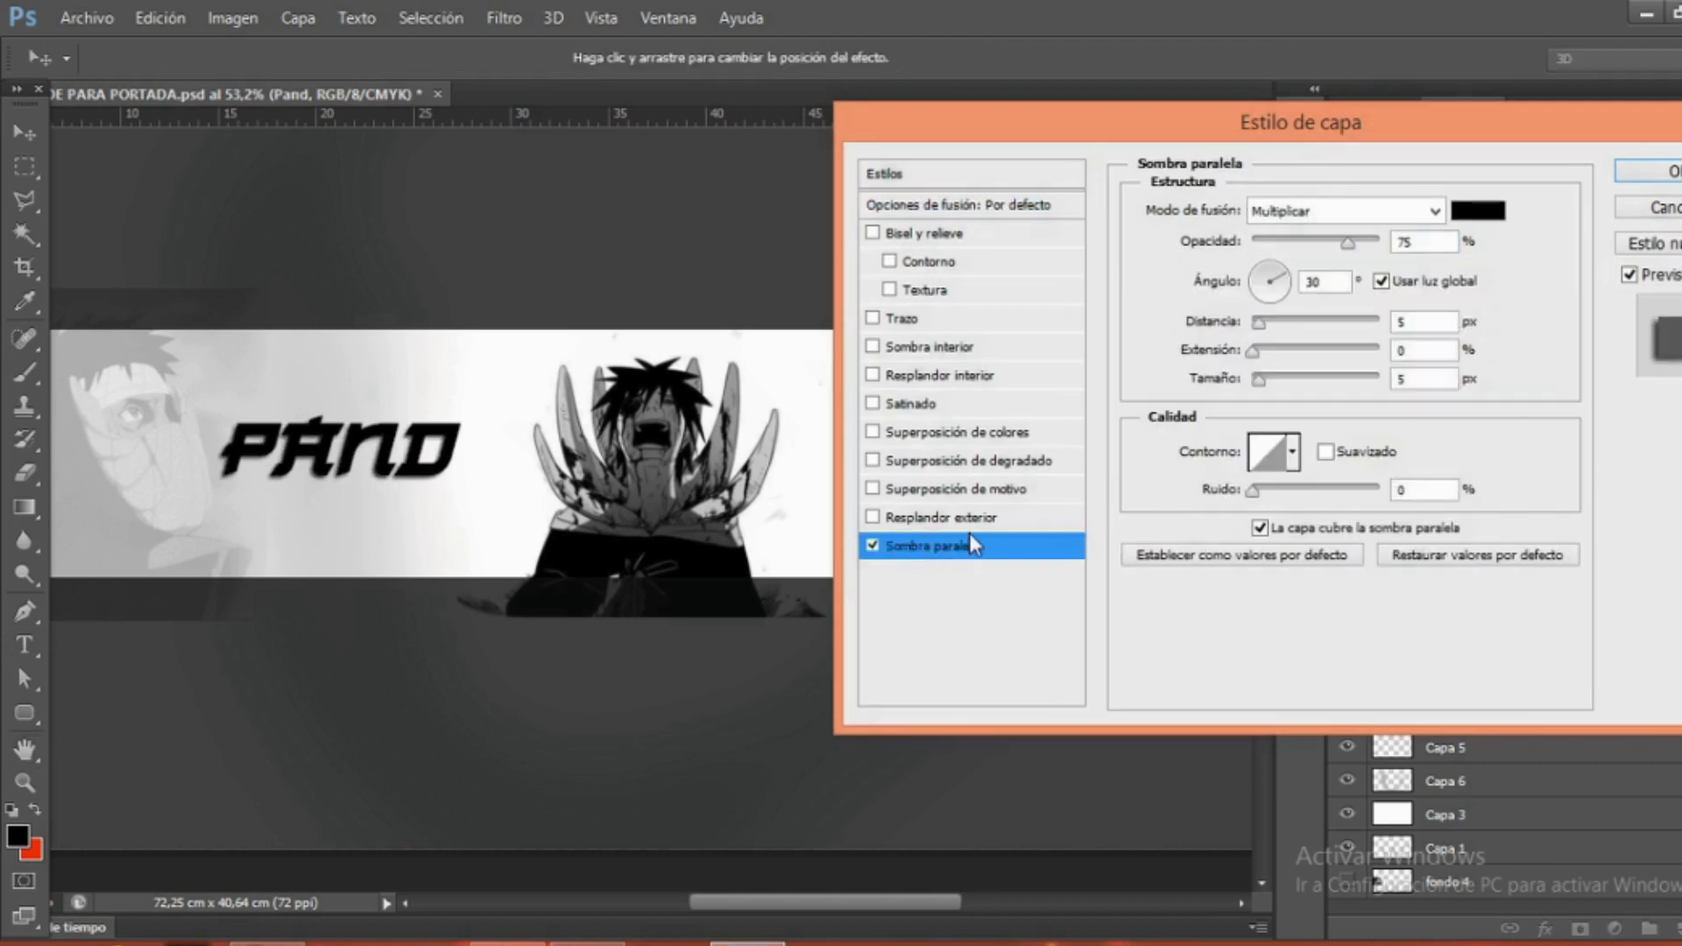
left_click_drag(1258, 323, 1268, 323)
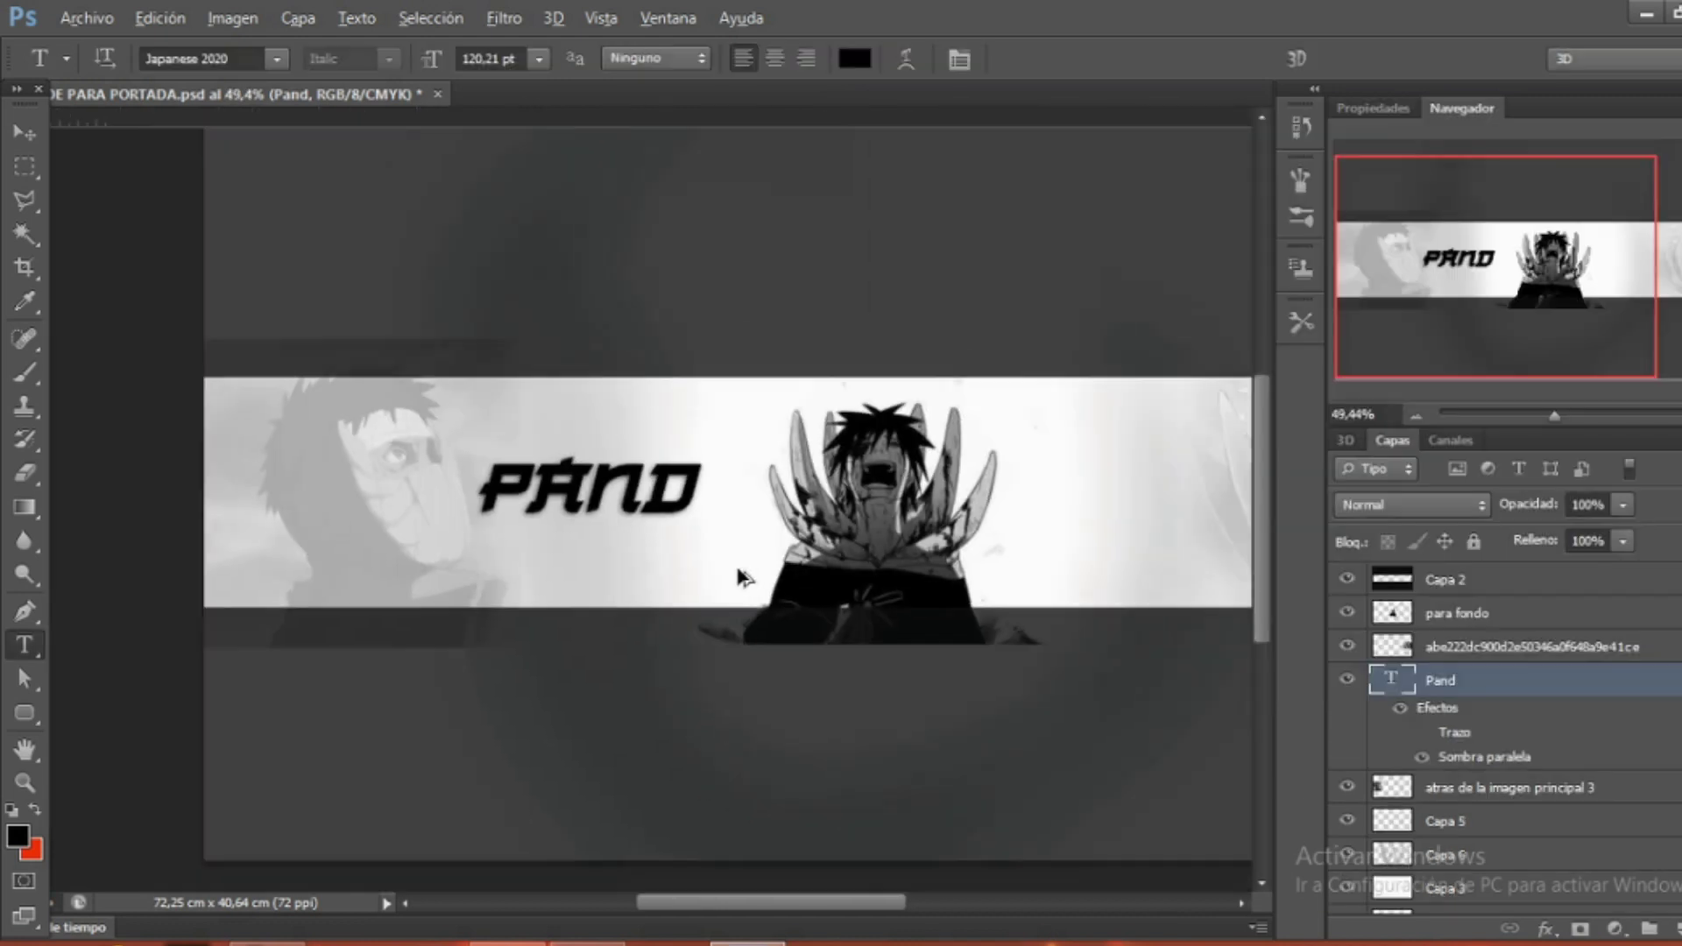
scroll(738, 577, "right", 3)
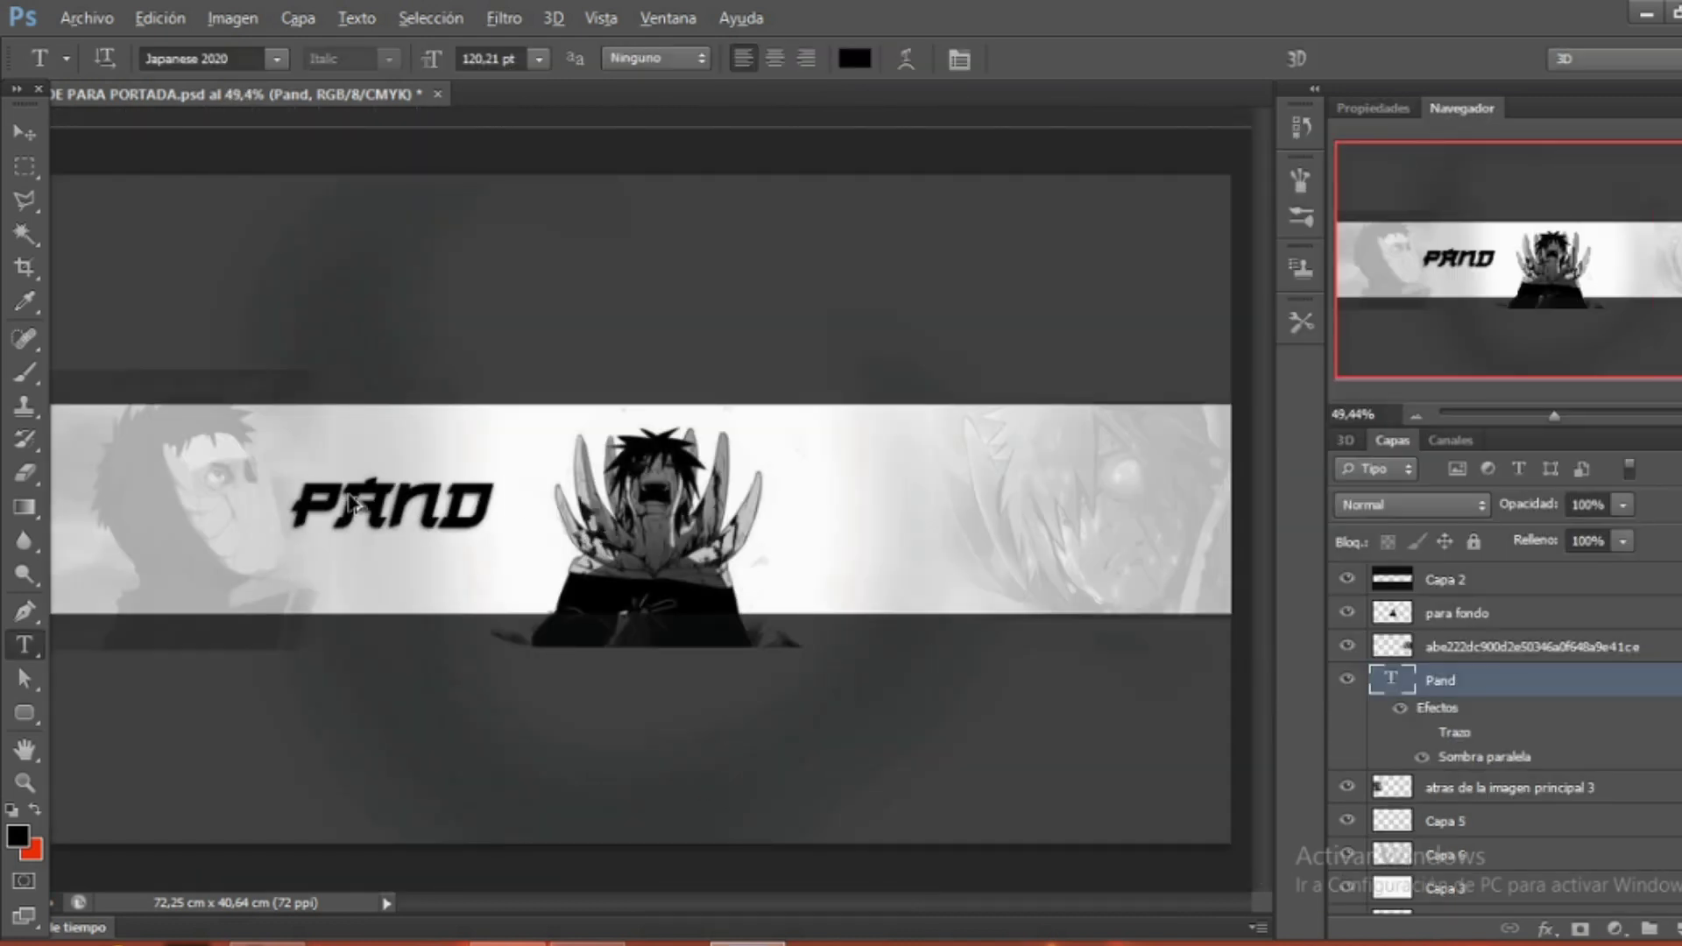
Scroll and pan around the banner to review the black PAND title.
scroll(331, 538, "up", 2)
scroll(331, 538, "up", 2)
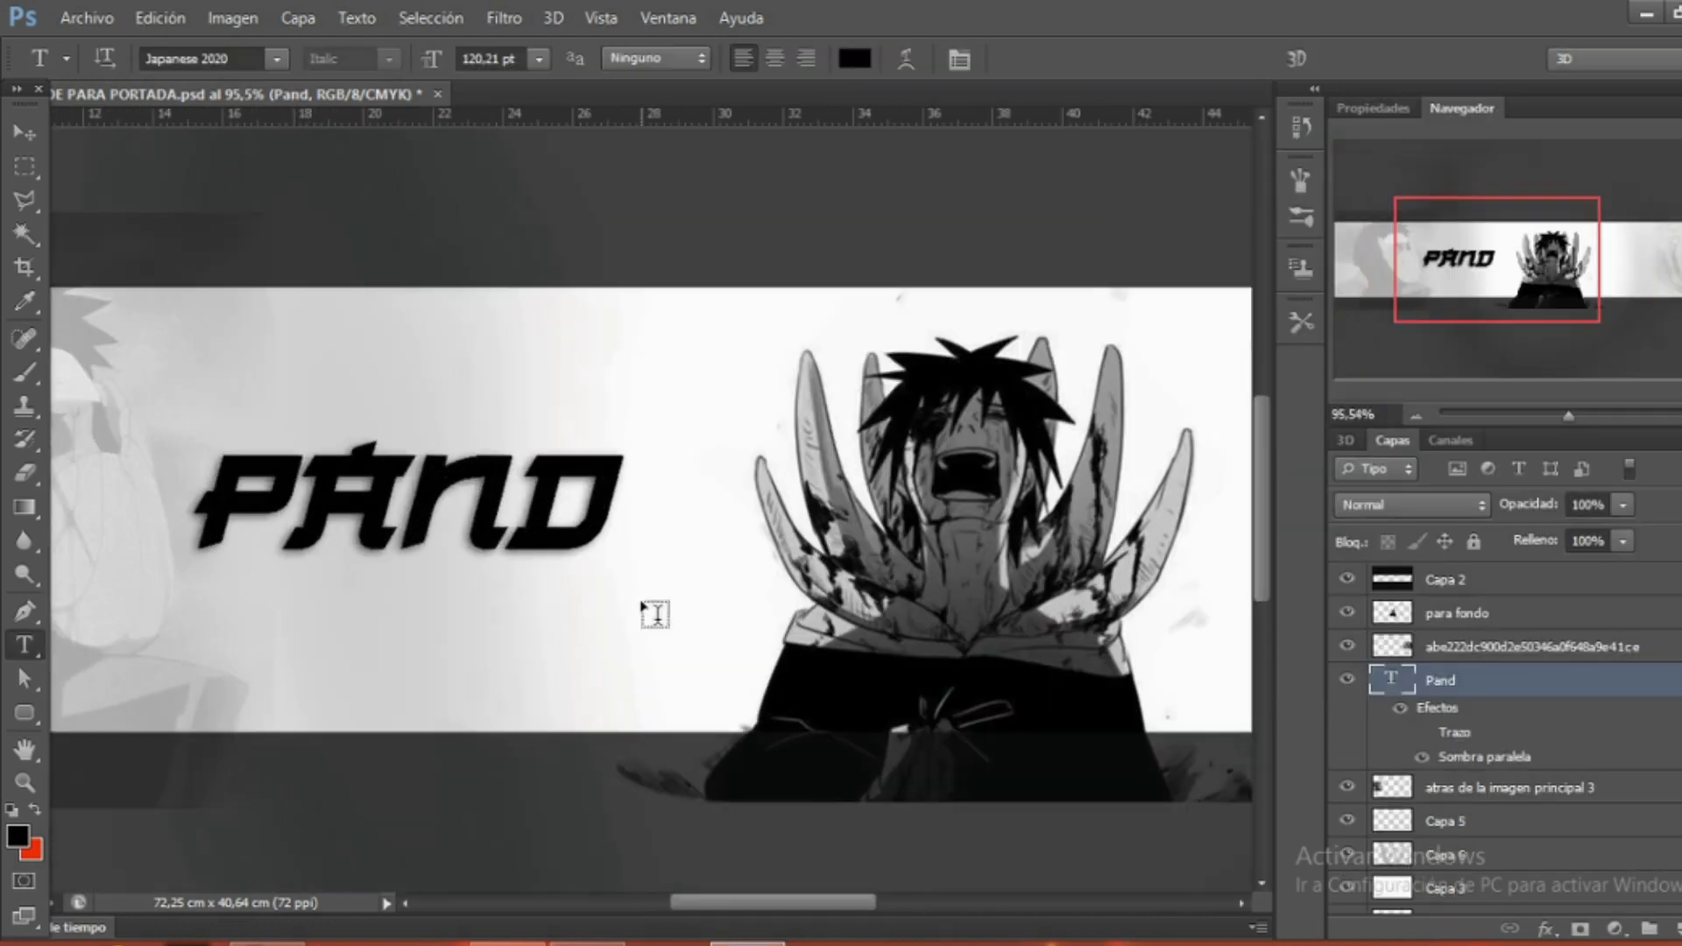
scroll(648, 604, "down", 2)
scroll(646, 589, "down", 1)
scroll(840, 643, "right", 1)
scroll(968, 627, "right", 1)
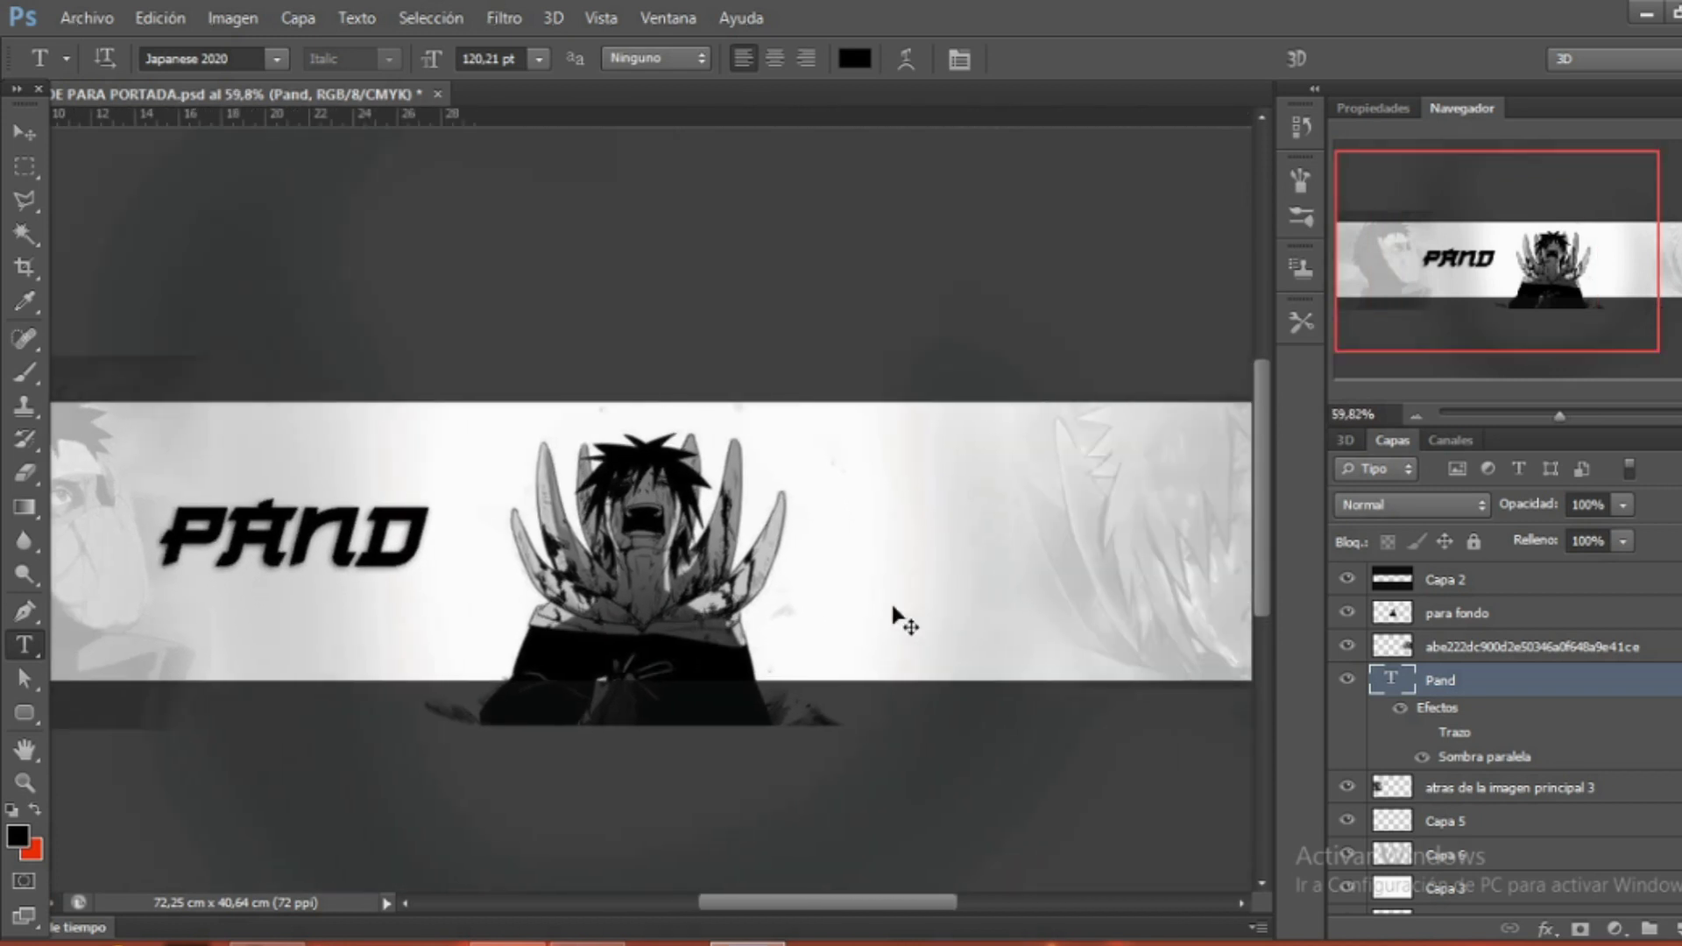
scroll(893, 620, "right", 1)
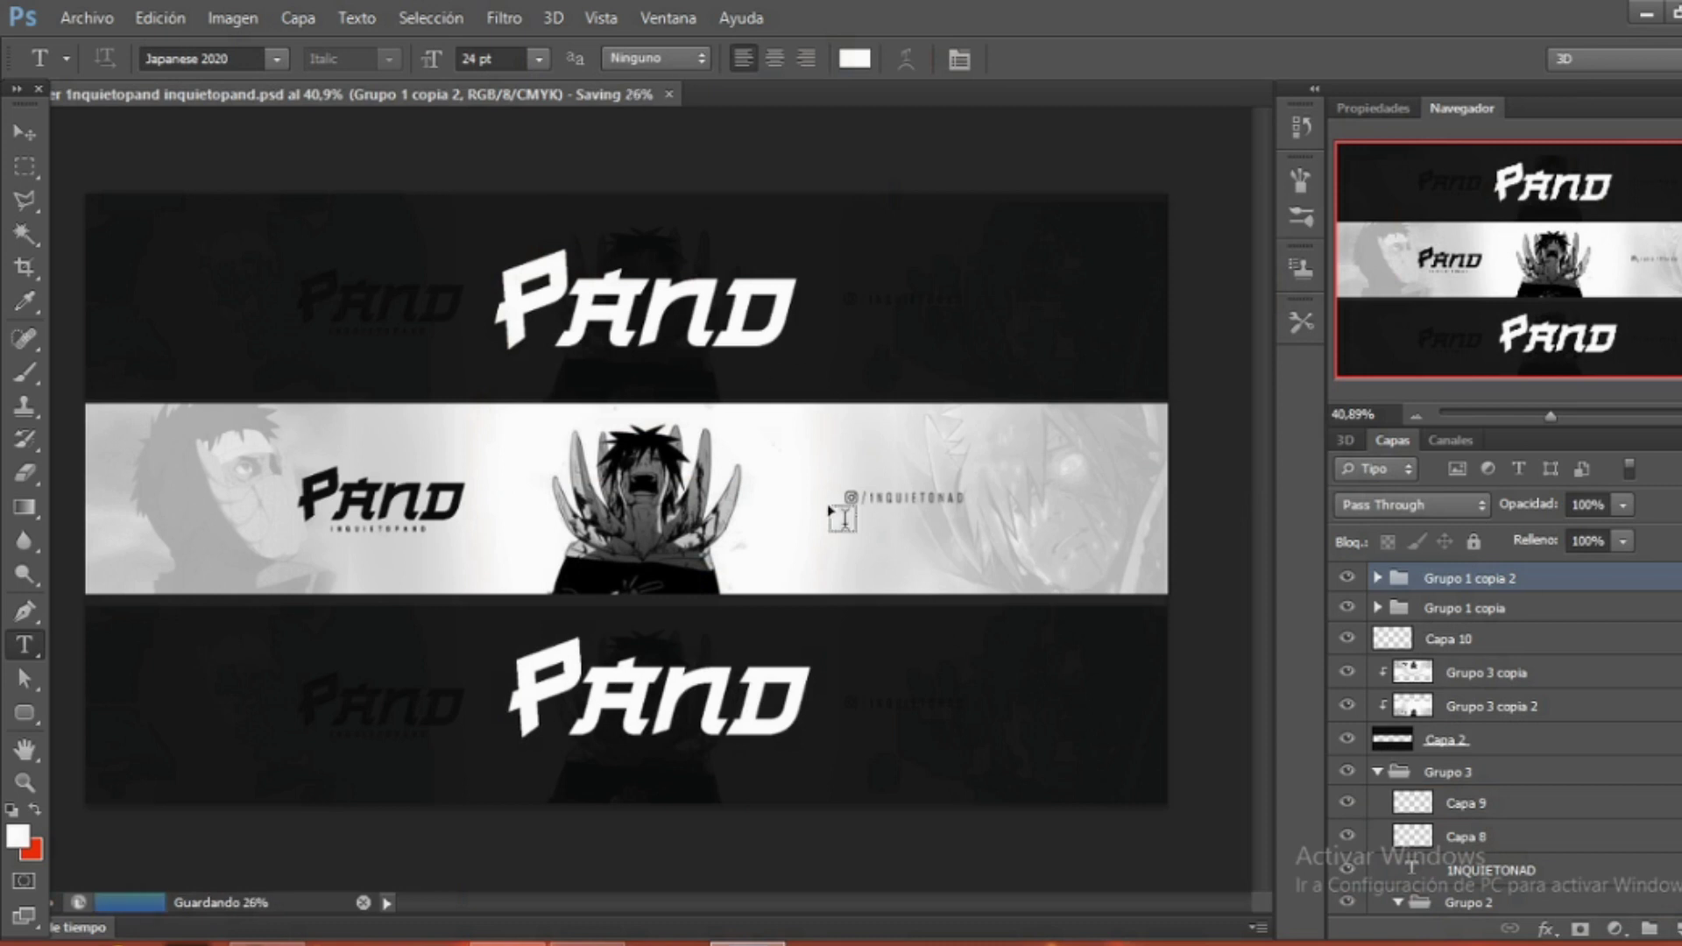
Zoom in and out on the finished banner for a final review.
scroll(868, 495, "up", 2)
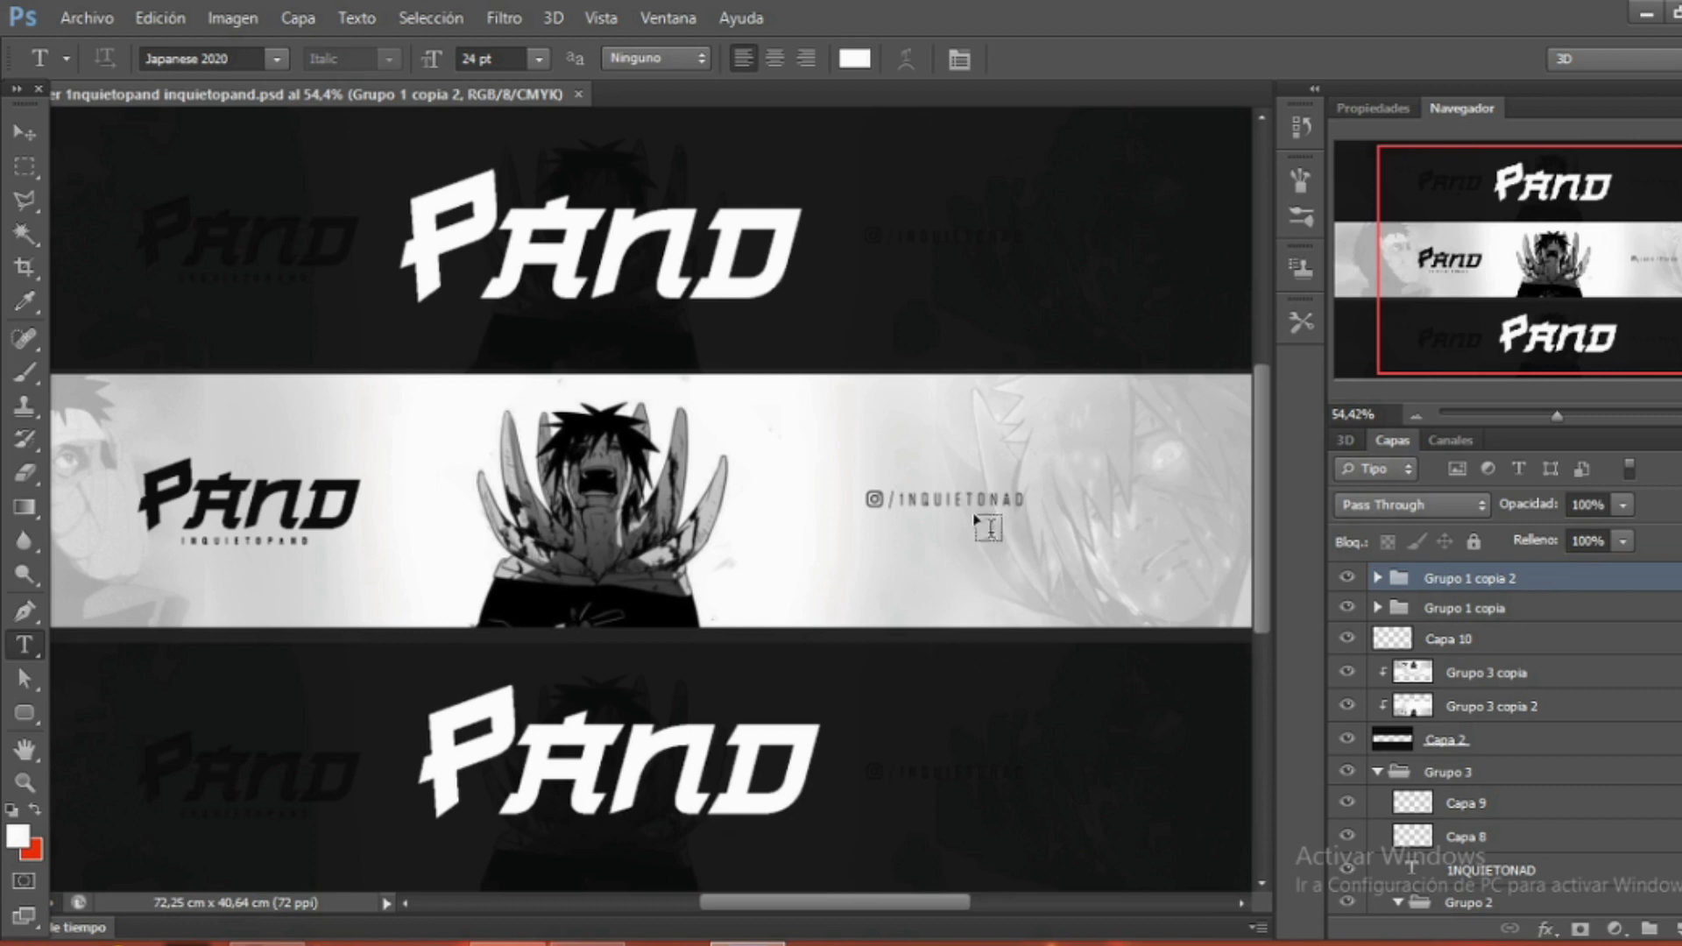
scroll(633, 486, "down", 2)
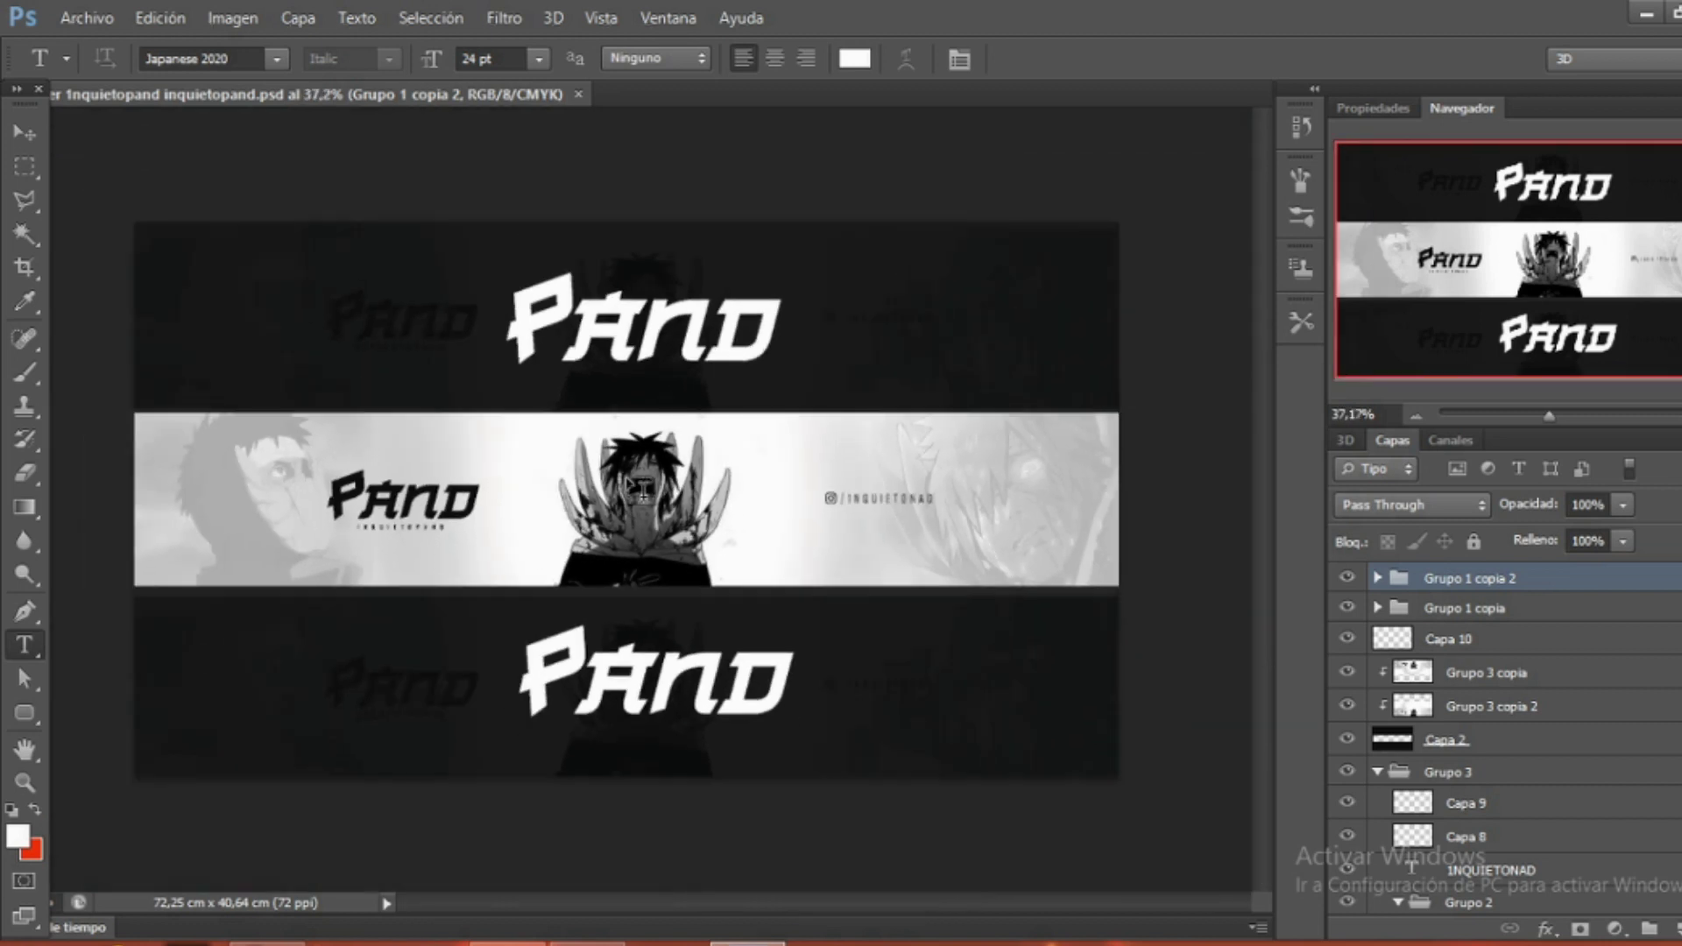